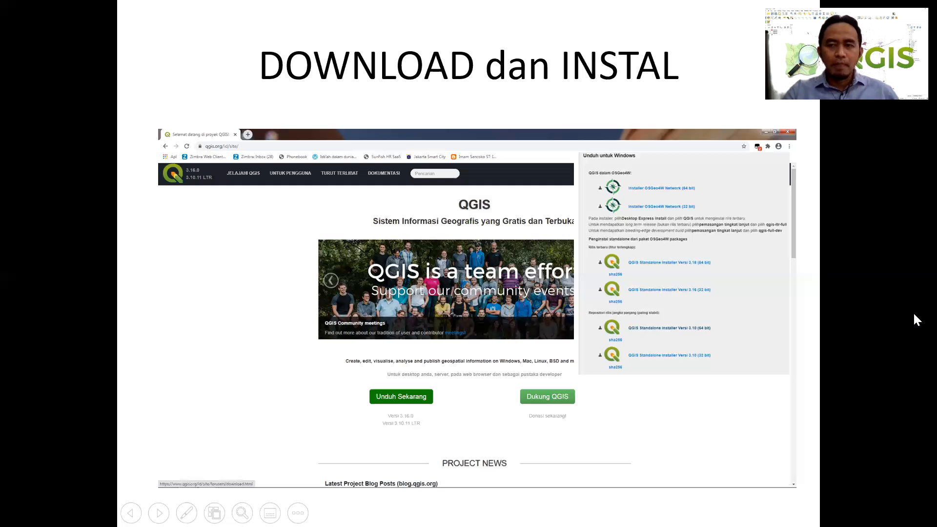
# - End the slide show, switch to QGIS and create a new empty project from the EPSG:4326 - WGS 84 template
pyautogui.press('Right')
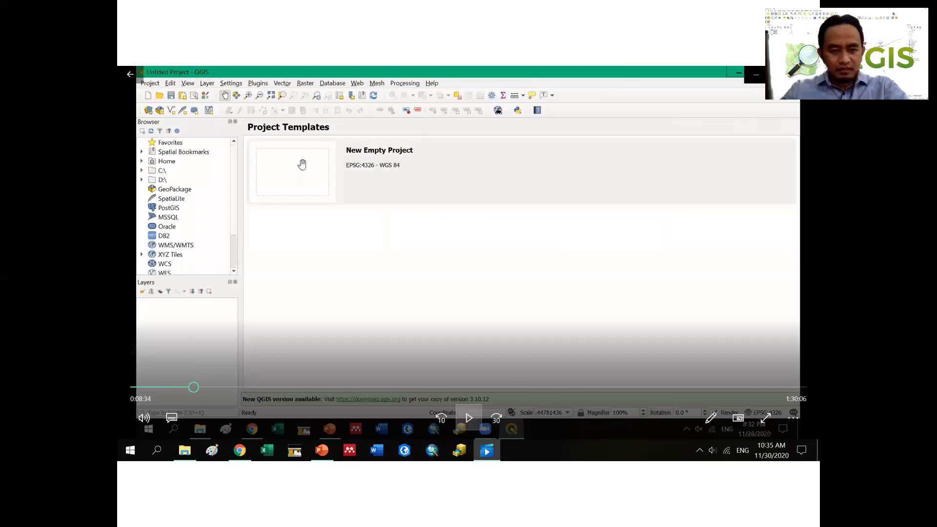
pyautogui.press('Escape')
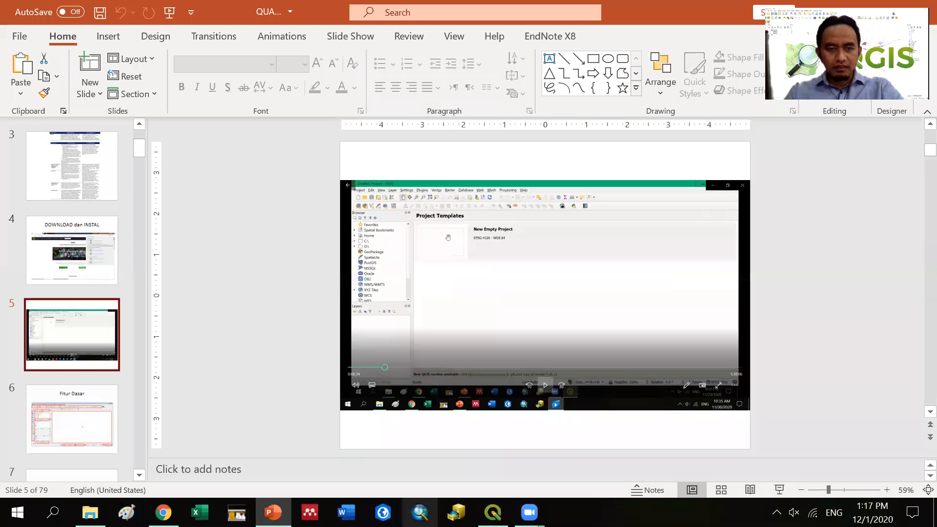
pyautogui.hotkey('alt', 'Tab')
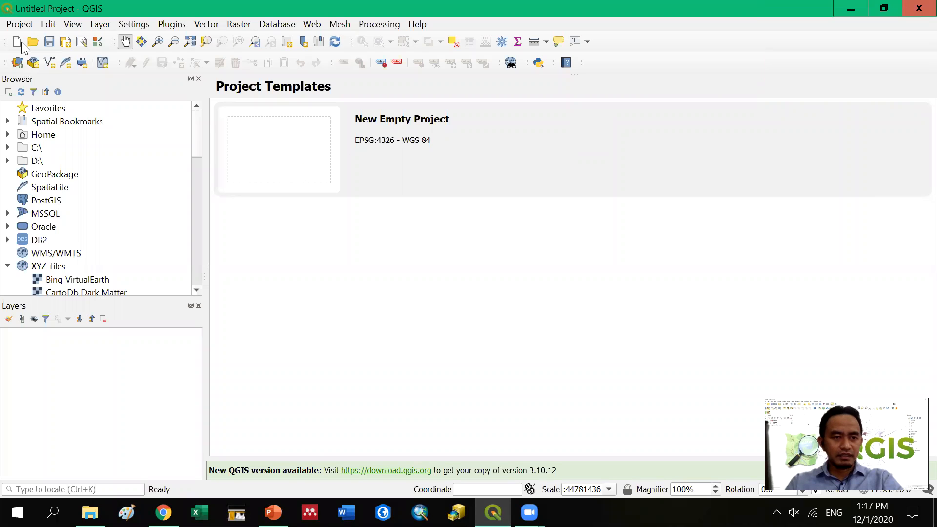
pyautogui.click(283, 145)
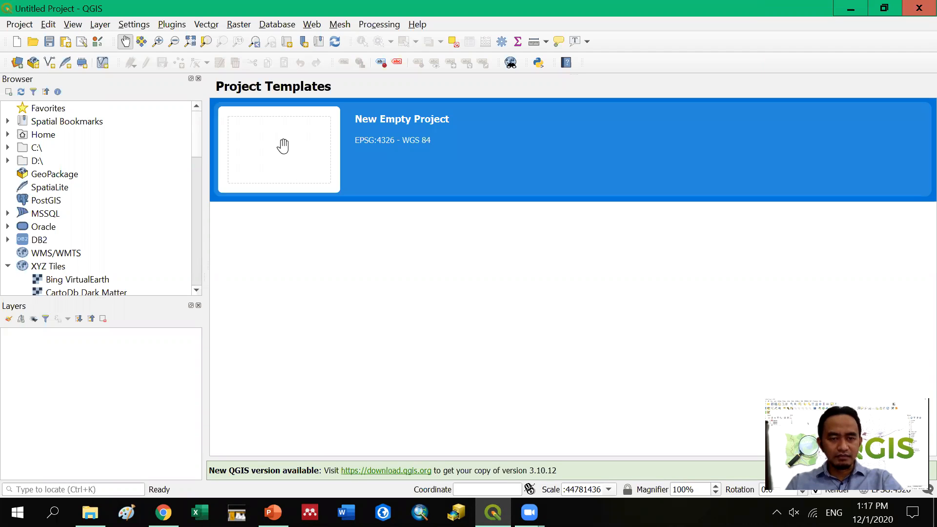
pyautogui.doubleClick(284, 146)
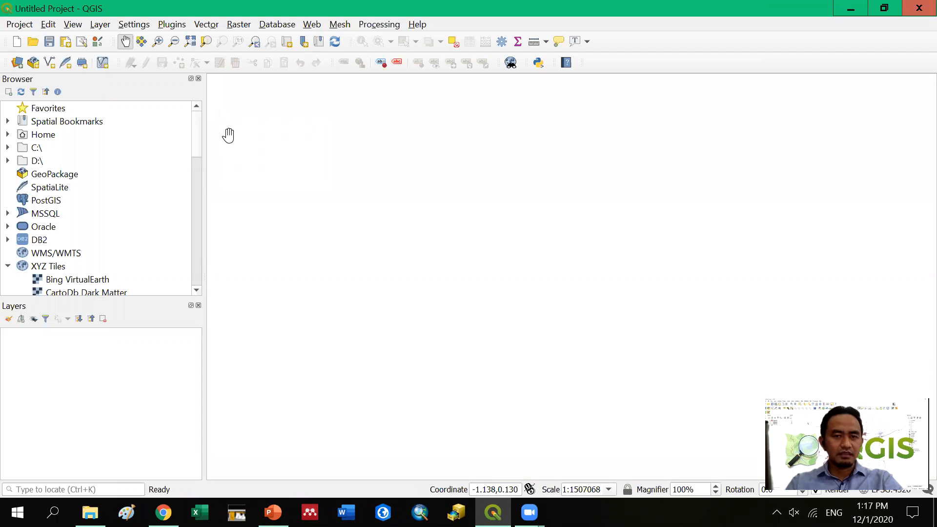
# - Examine the available project, plugin, vector, raster and mesh commands, including the geoprocessing and geometry tools
pyautogui.click(22, 26)
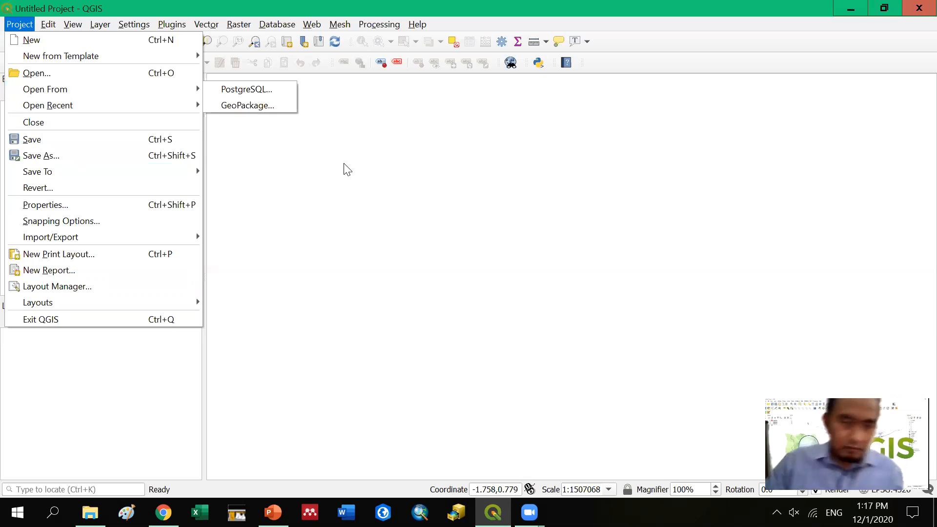
pyautogui.click(372, 141)
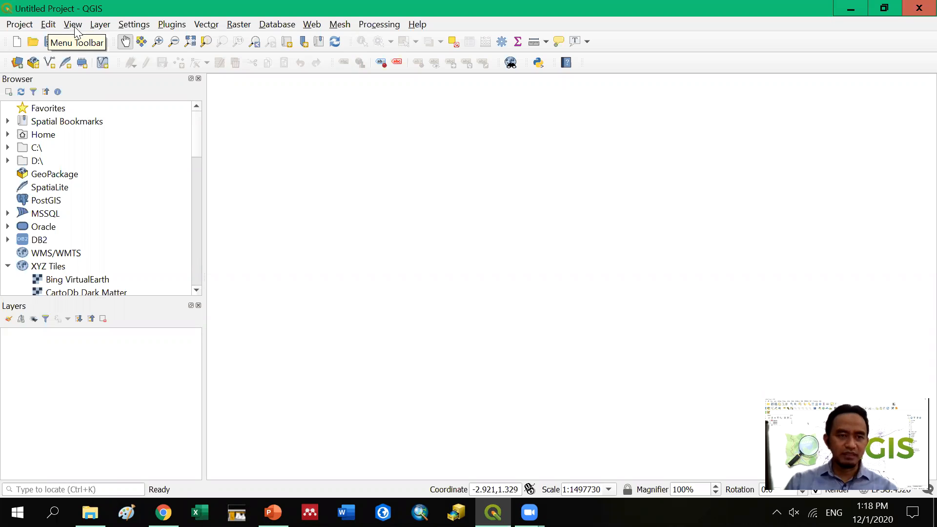
pyautogui.click(176, 26)
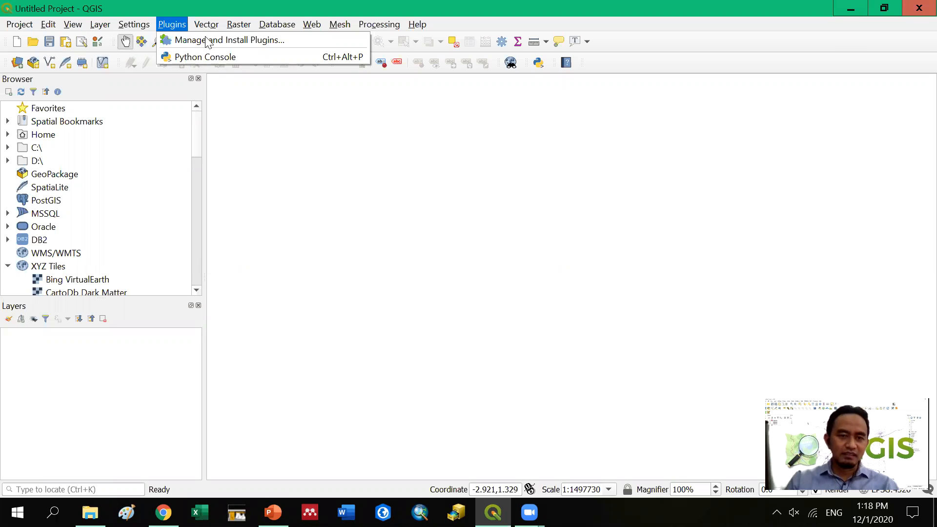
pyautogui.press('Right')
pyautogui.press('Left')
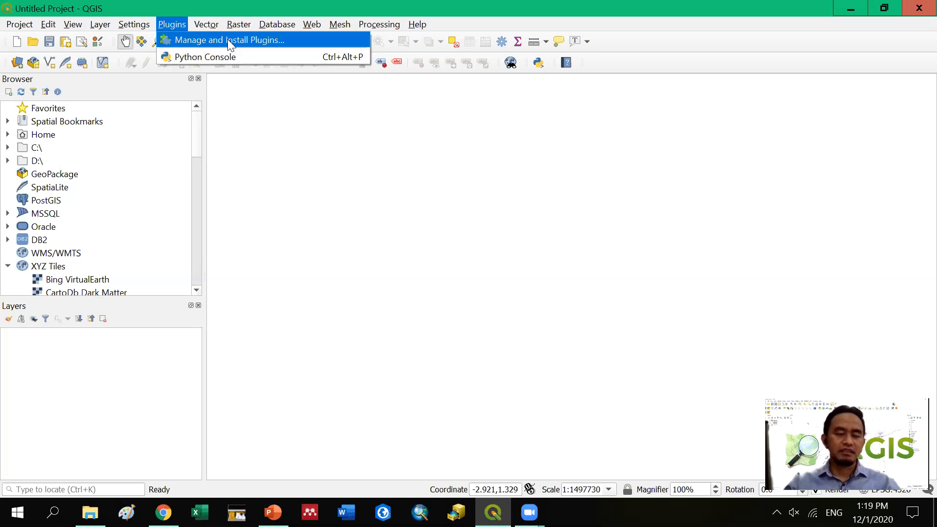
pyautogui.press('Right')
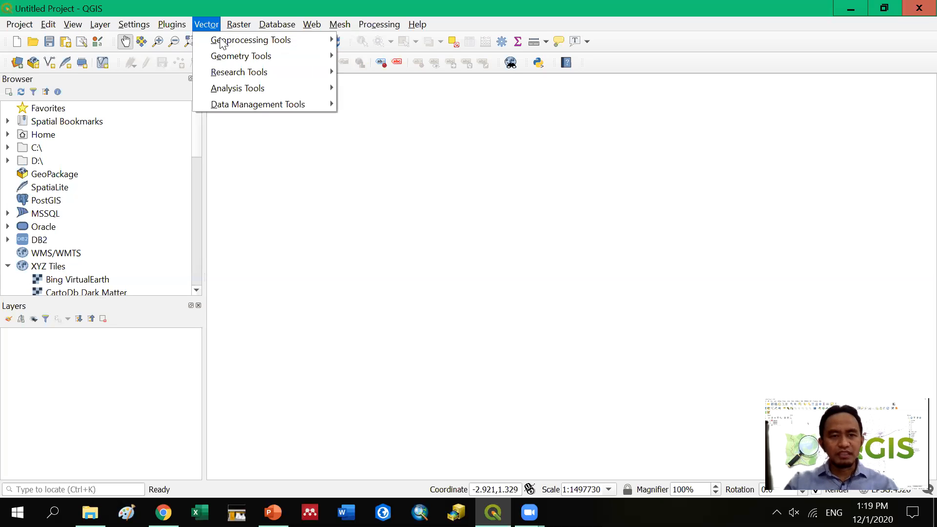
pyautogui.moveTo(222, 43)
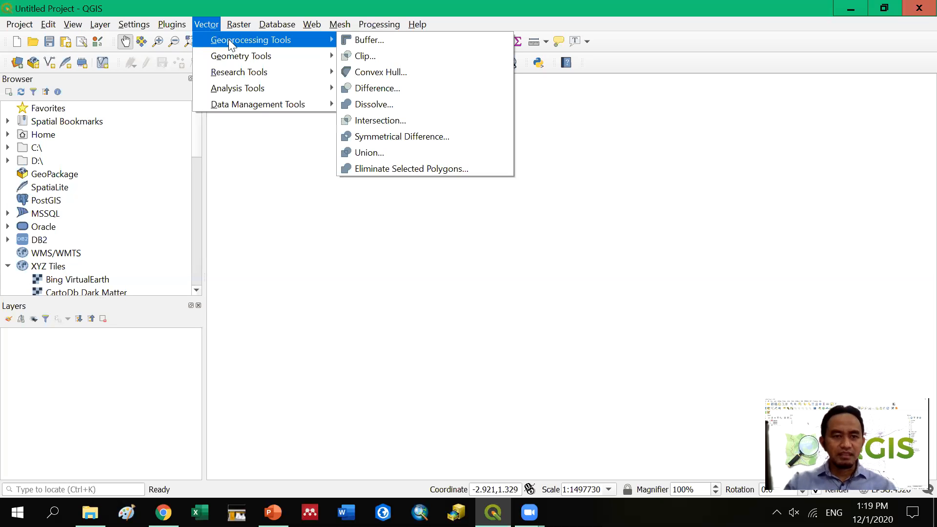
pyautogui.press('Right')
pyautogui.press('Right')
pyautogui.press('Right')
pyautogui.press('Right')
pyautogui.press('Right')
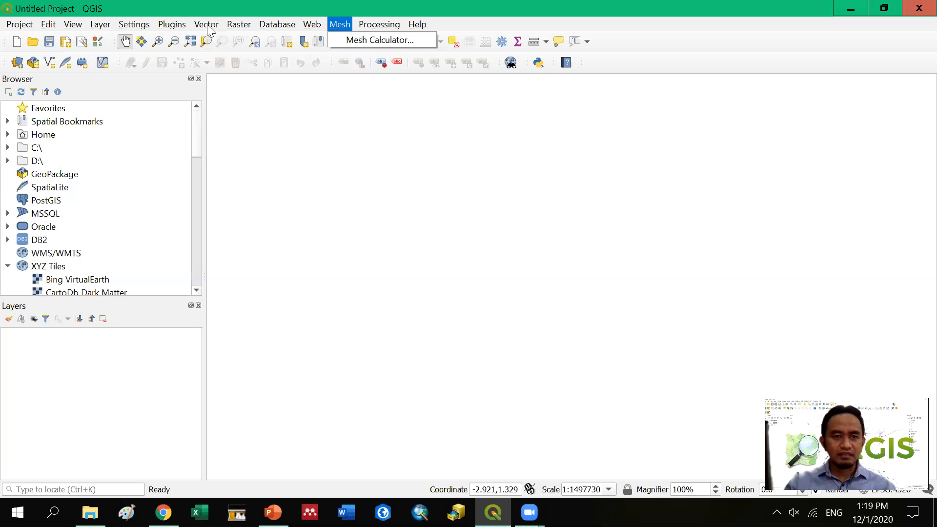
pyautogui.click(207, 27)
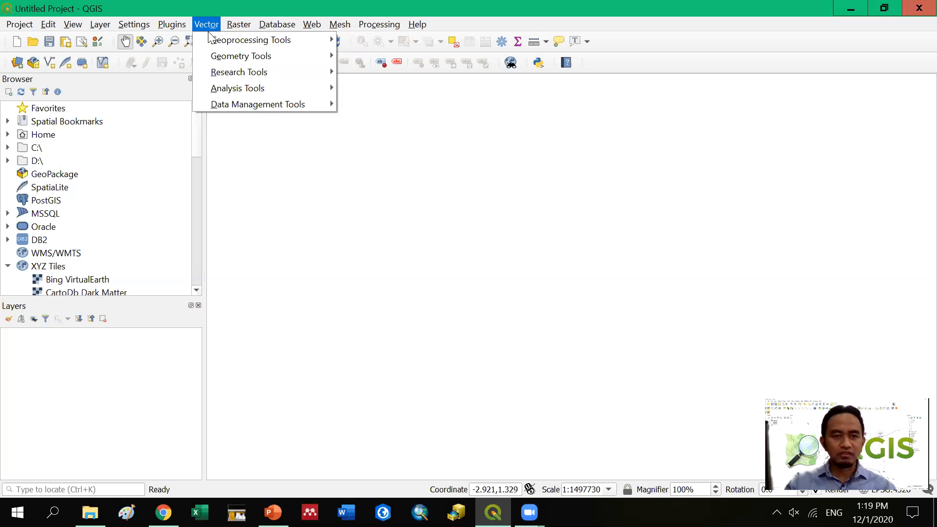
pyautogui.moveTo(301, 39)
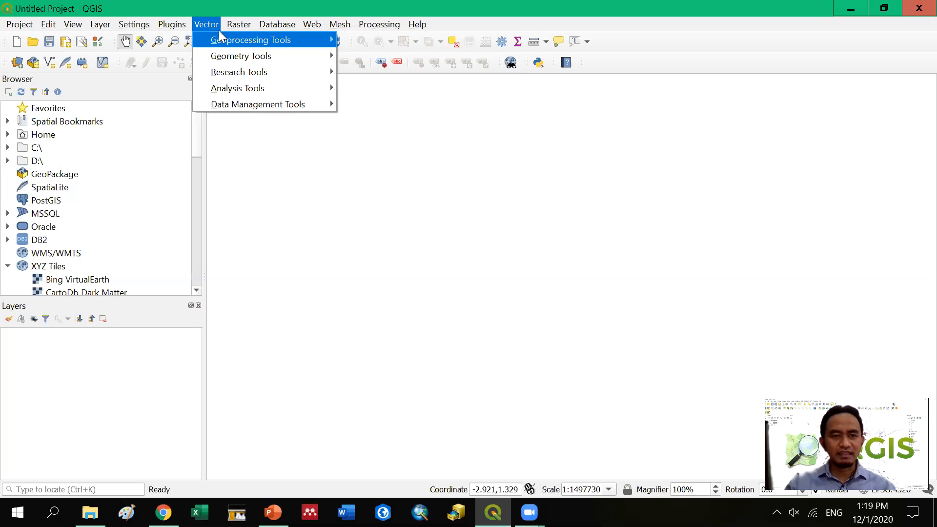
pyautogui.moveTo(219, 44)
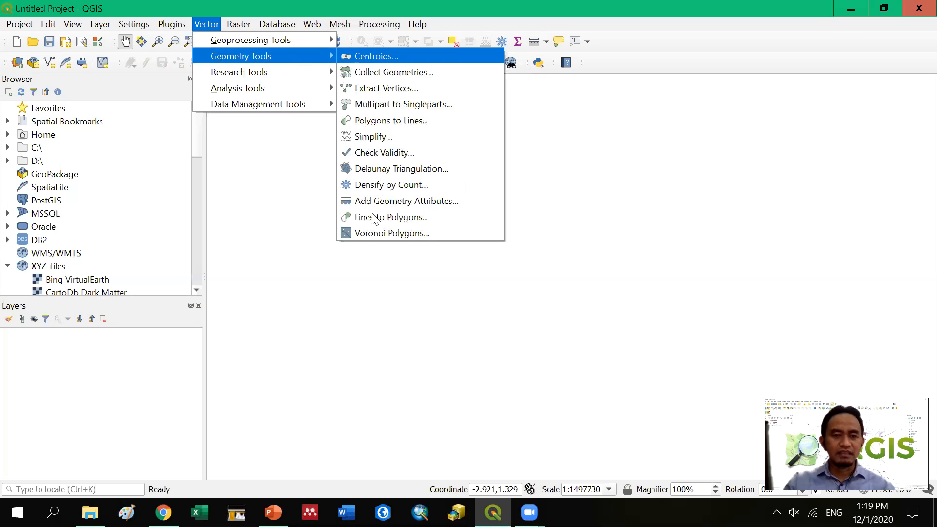
pyautogui.moveTo(252, 27)
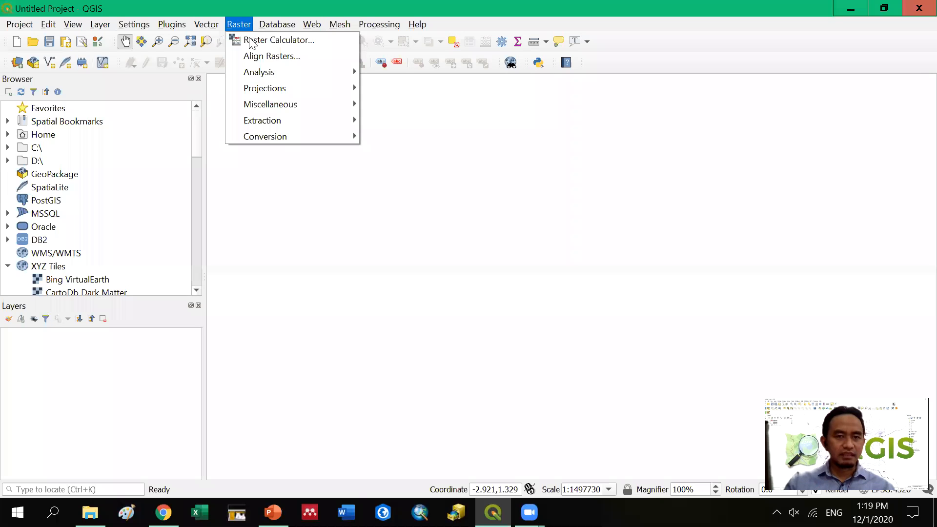
pyautogui.moveTo(256, 87)
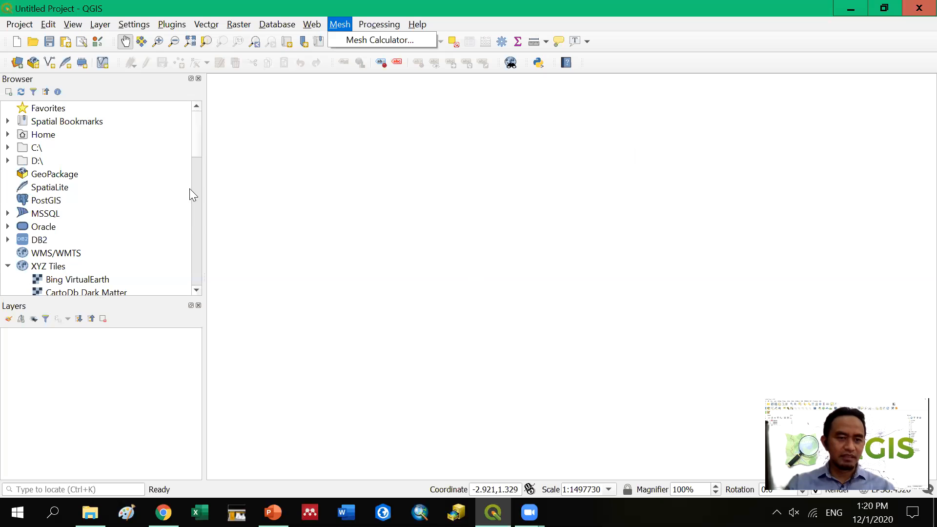
# - Examine the data sources and XYZ Tiles basemaps in the browser, including the Google, Esri and OpenStreetMap entries
pyautogui.scroll(-10, 195, 207)
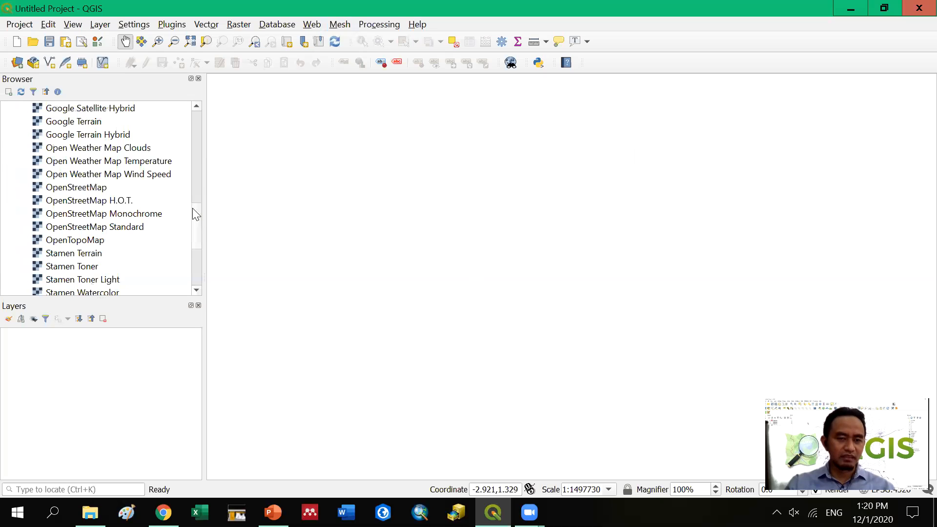
pyautogui.scroll(-4, 196, 252)
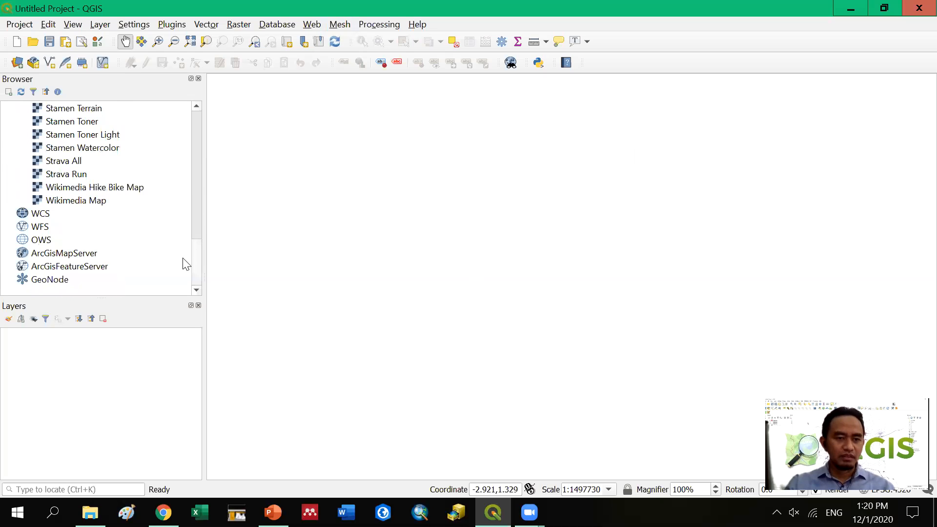
pyautogui.moveTo(199, 253); pyautogui.dragTo(204, 186)
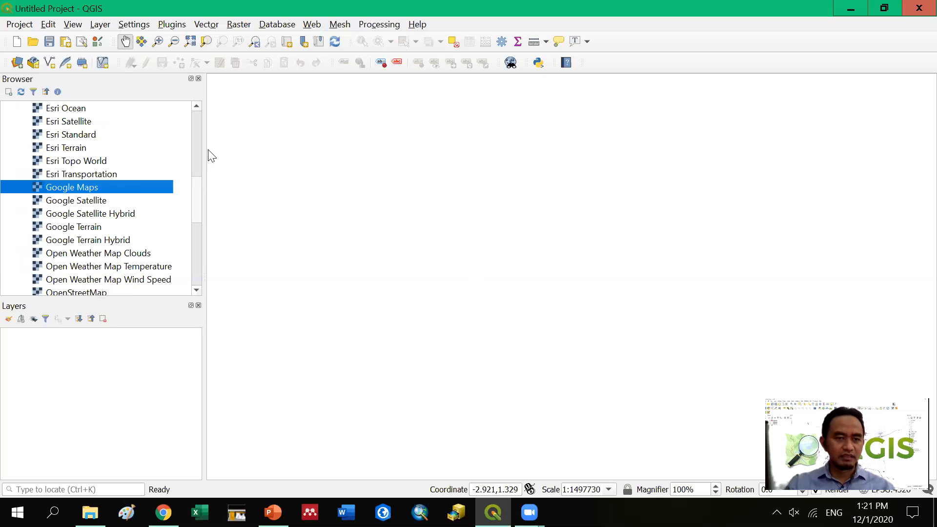
pyautogui.scroll(4, 48, 161)
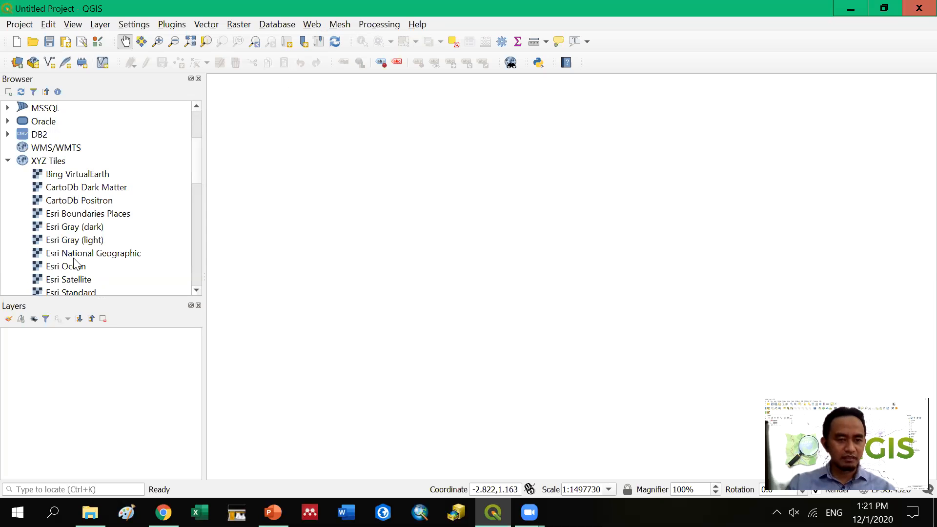
pyautogui.scroll(-2, 100, 288)
pyautogui.click(88, 266)
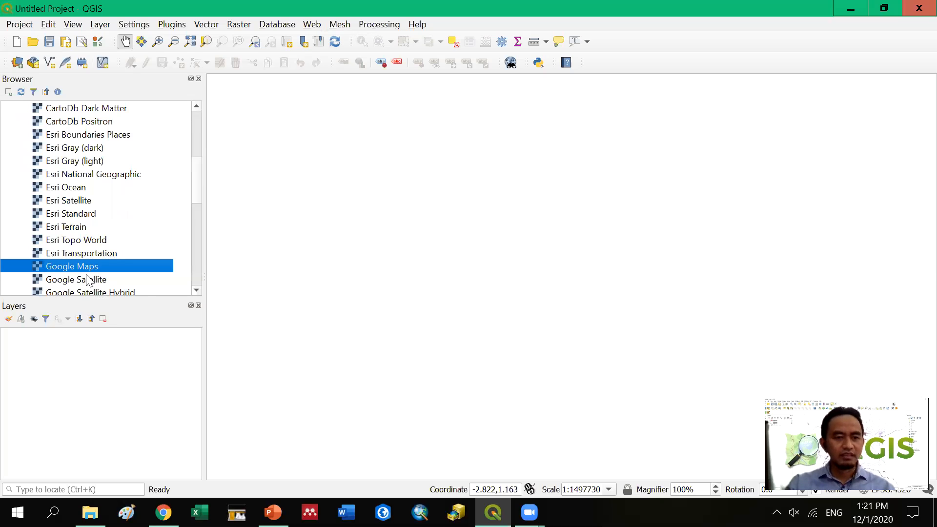
pyautogui.scroll(-1, 89, 277)
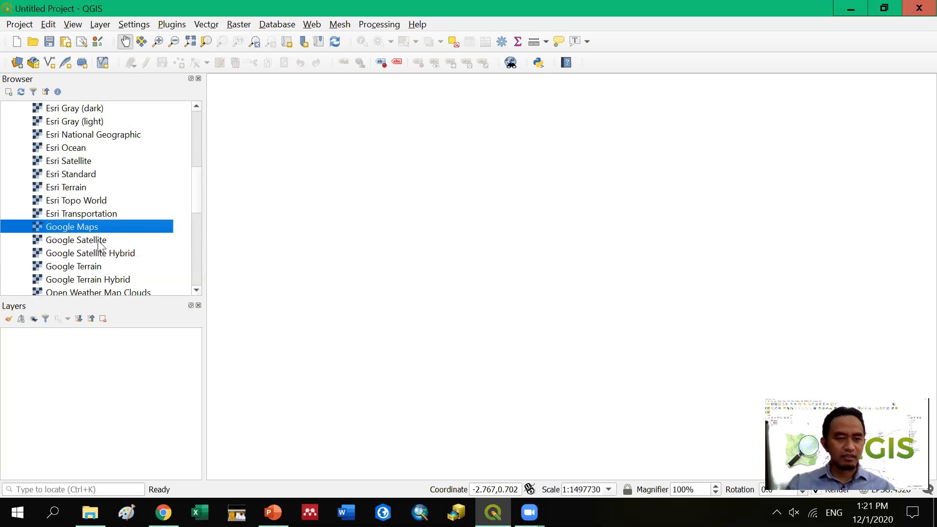
pyautogui.scroll(-3, 100, 244)
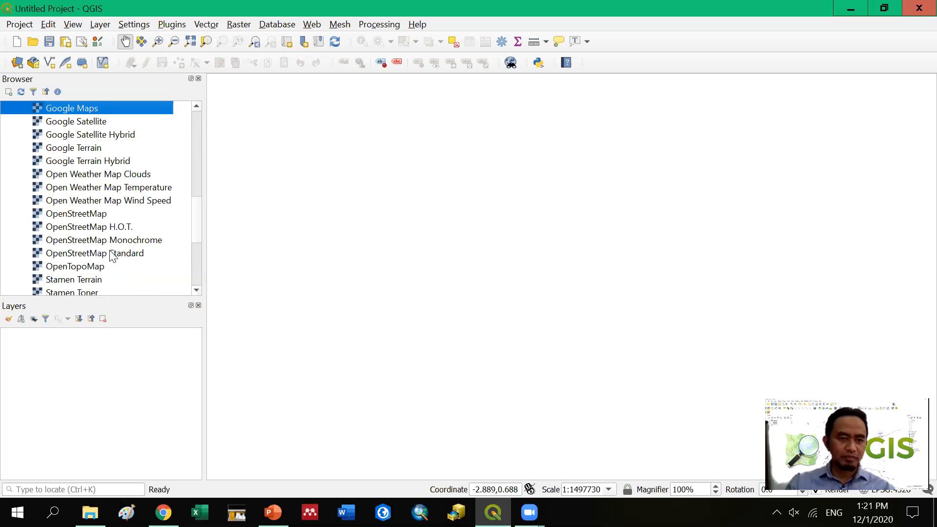
pyautogui.scroll(1, 111, 198)
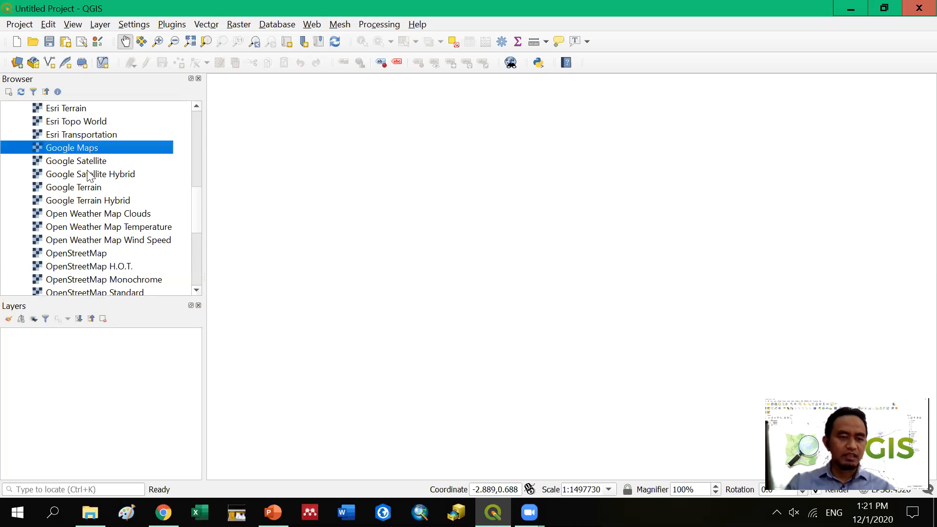
pyautogui.scroll(3, 66, 182)
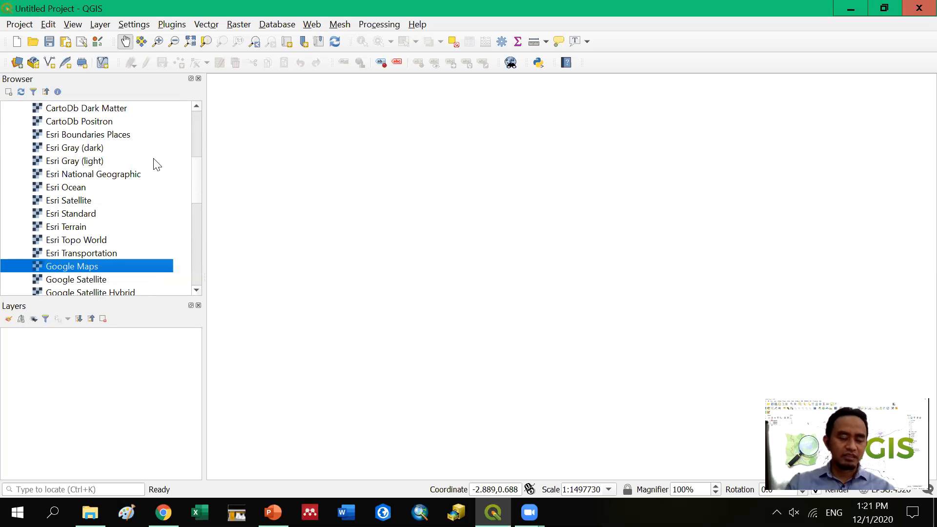
pyautogui.scroll(1, 140, 175)
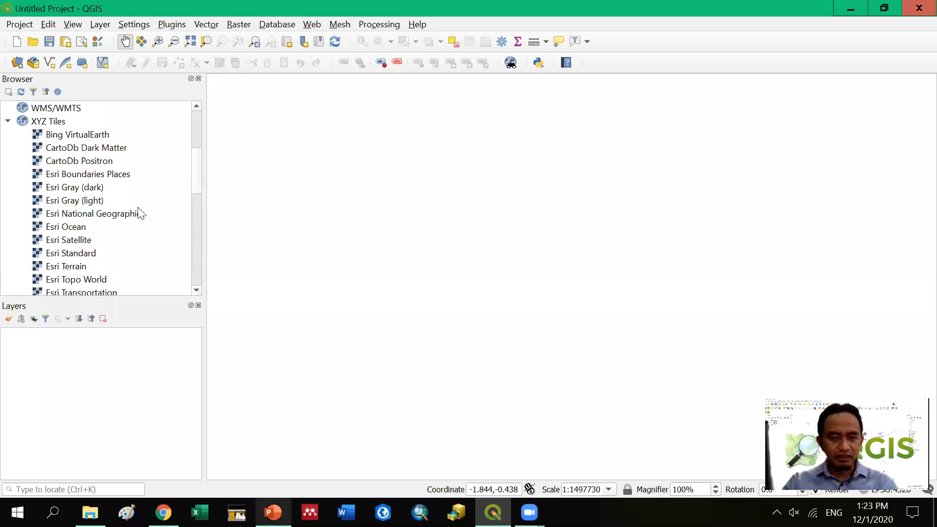
# - Switch to the PowerPoint presentation and start the slide show from slide 6, Fitur Dasar
pyautogui.hotkey('alt', 'Tab')
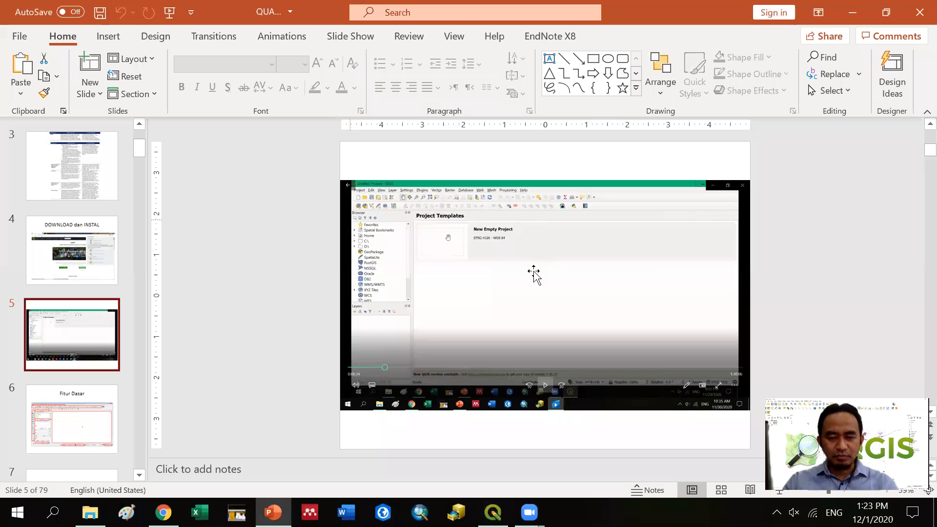
pyautogui.click(63, 415)
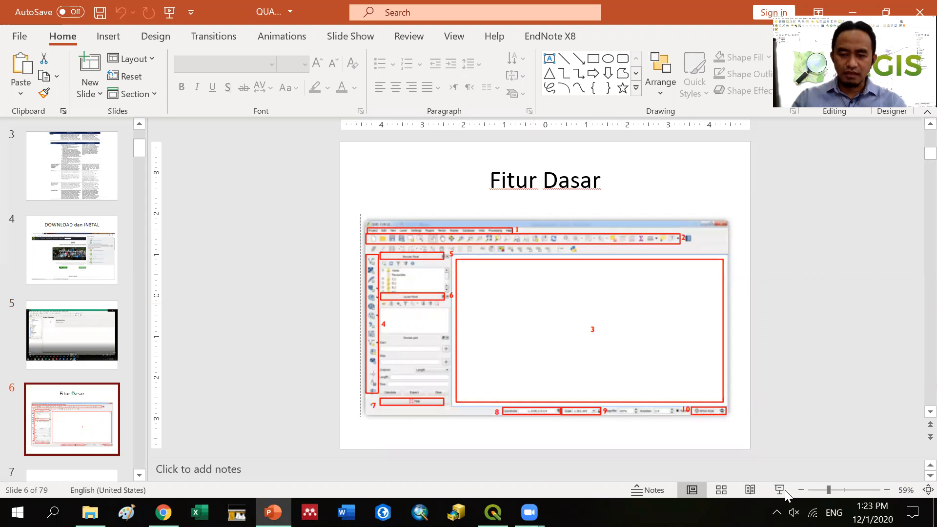
pyautogui.click(784, 491)
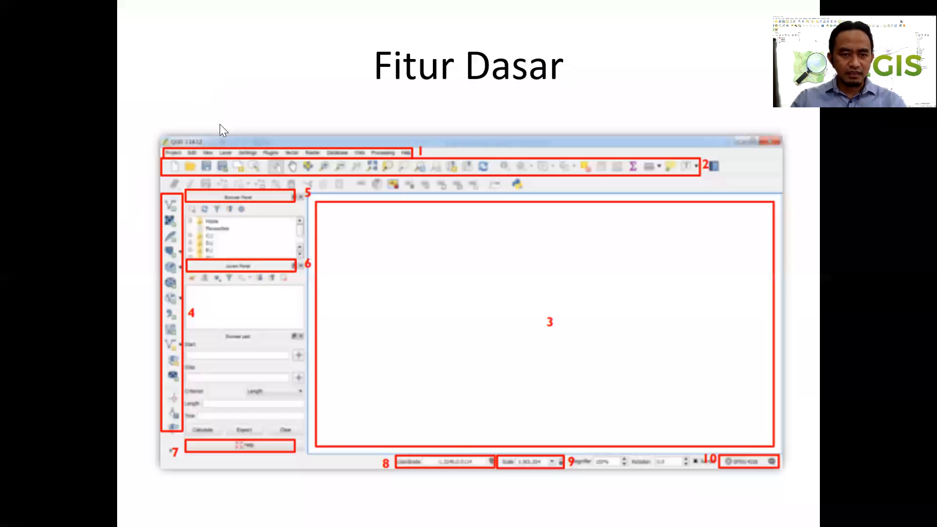
# - Present the user interface table and Layer Properties slides, then end the slide show on slide 8
pyautogui.click(239, 167)
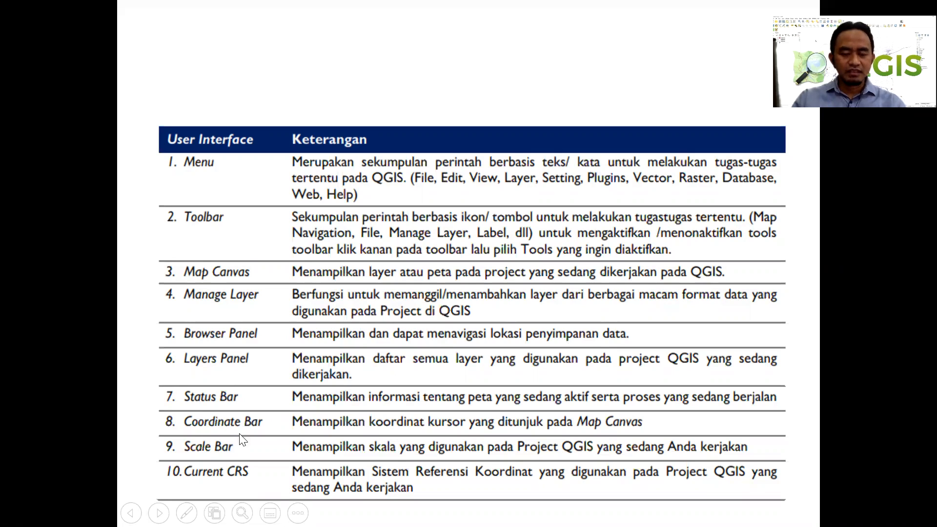
pyautogui.click(556, 429)
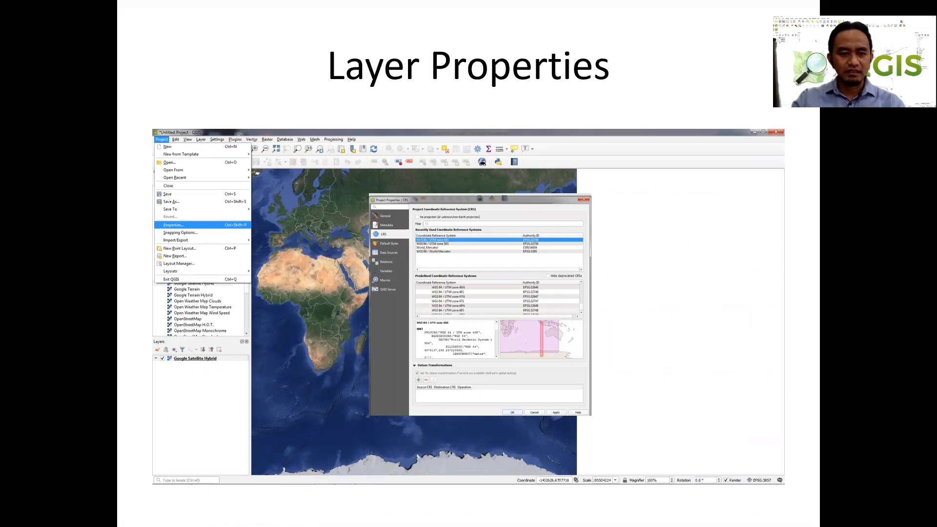
pyautogui.press('Right')
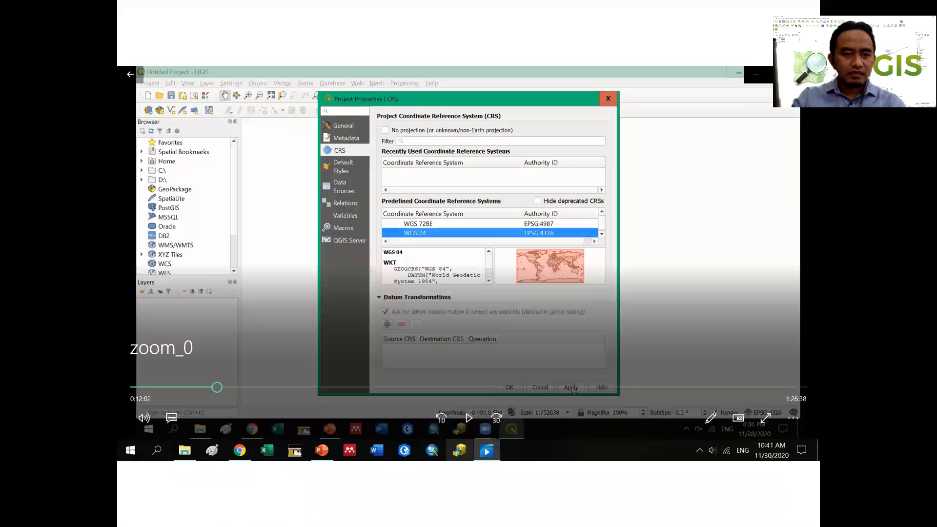
pyautogui.press('Left')
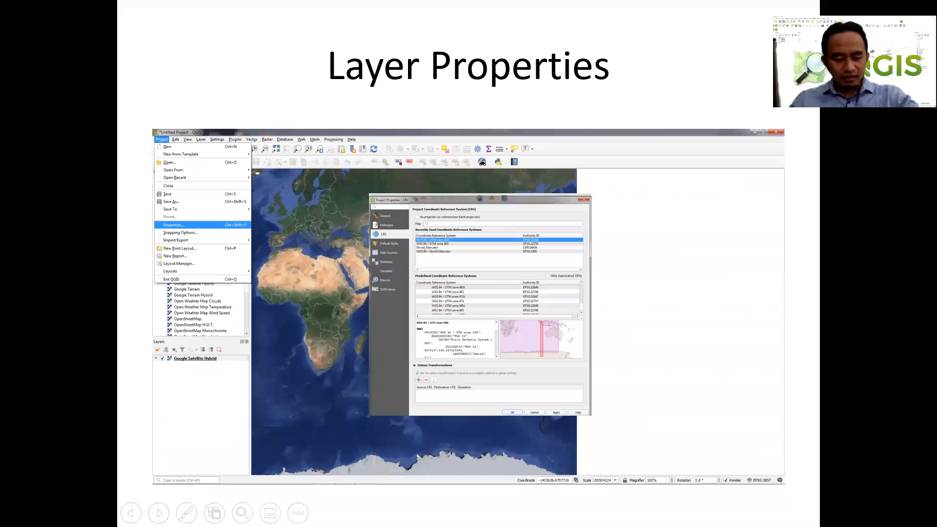
pyautogui.press('Escape')
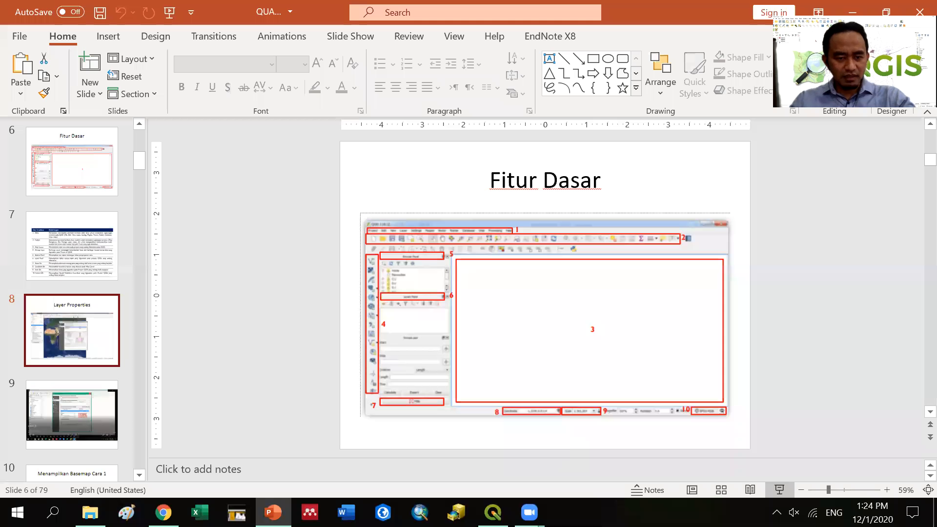
# - Switch to QGIS and examine the Project Properties pages, from Metadata and General through Data Sources, Relations, Variables and Macros to QGIS Server
pyautogui.hotkey('alt', 'Tab')
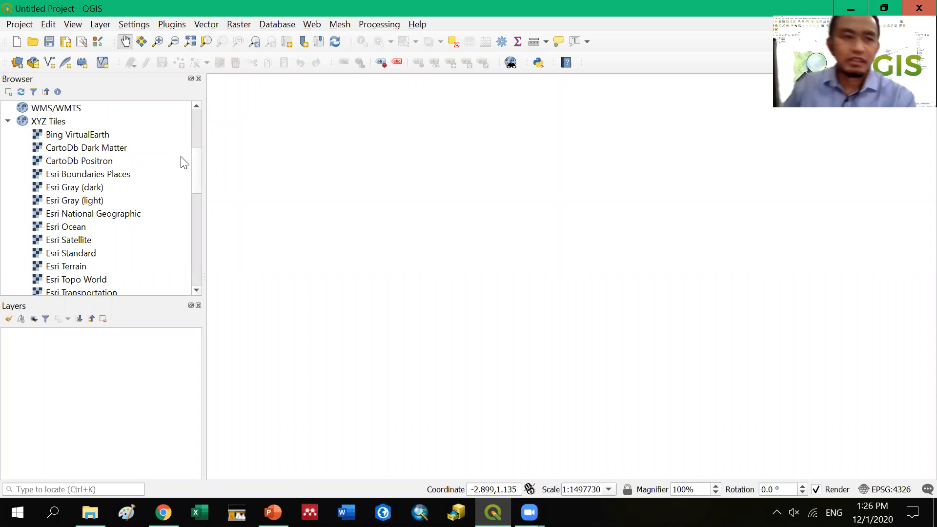
pyautogui.click(19, 24)
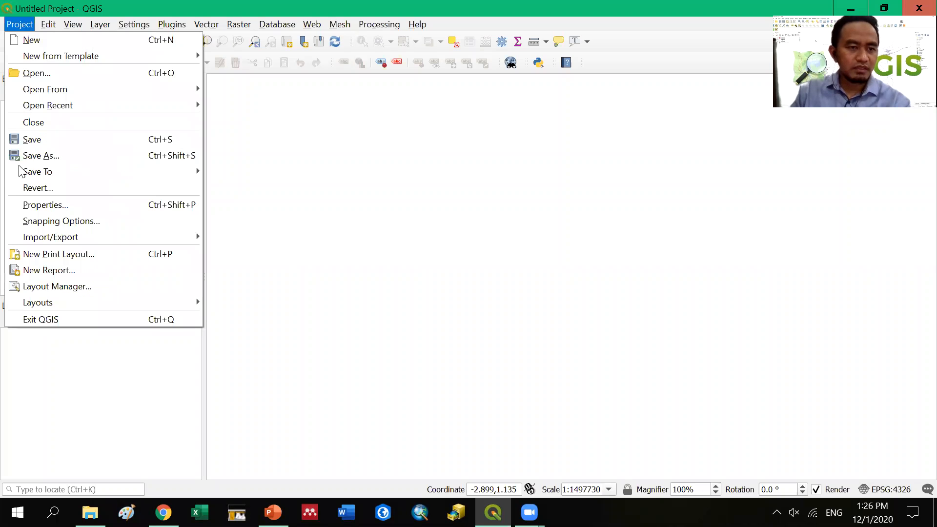
pyautogui.click(20, 207)
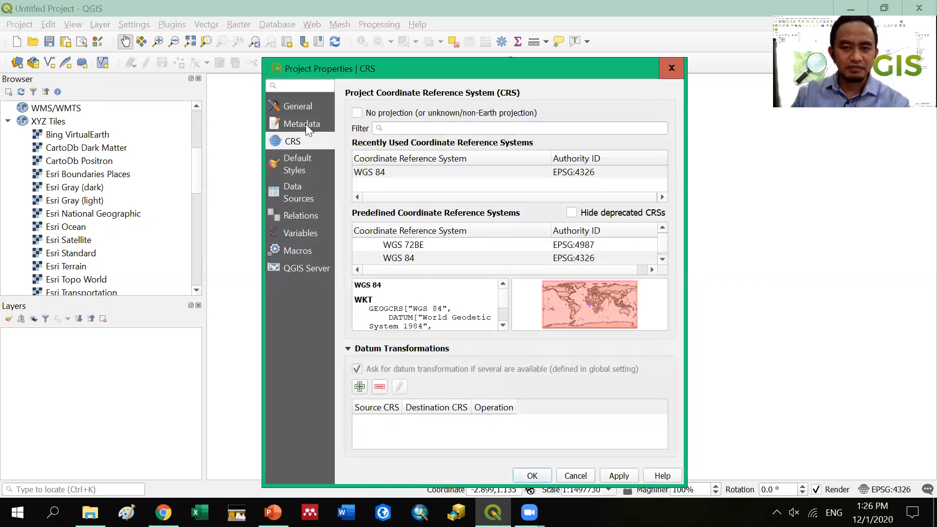
pyautogui.click(306, 124)
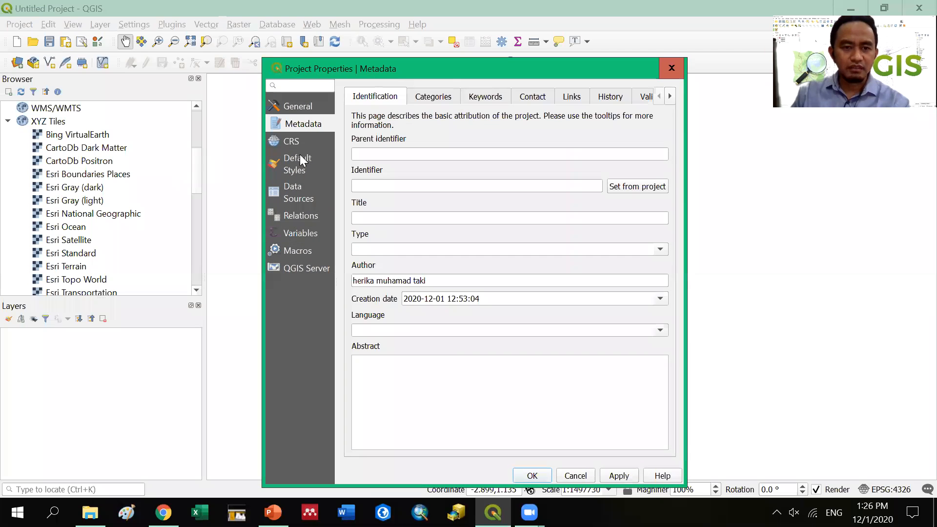
pyautogui.click(299, 106)
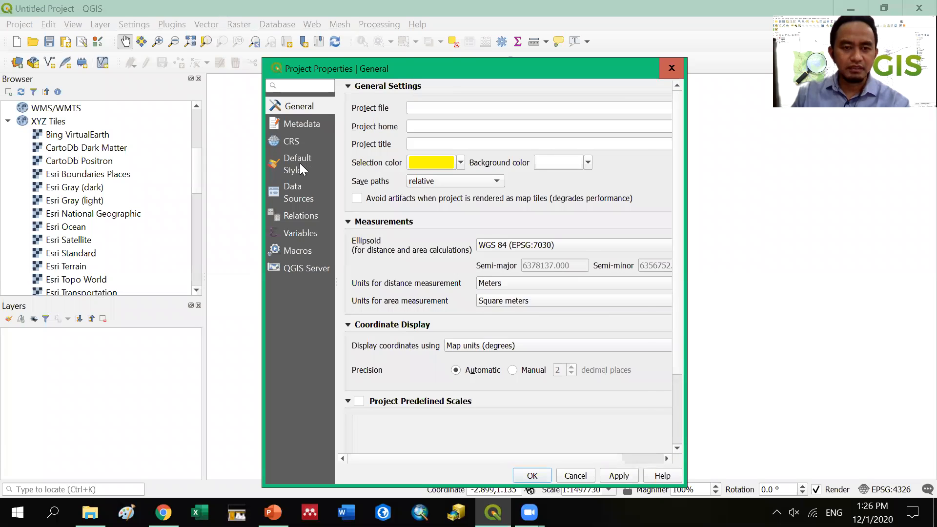
pyautogui.click(303, 169)
pyautogui.click(296, 197)
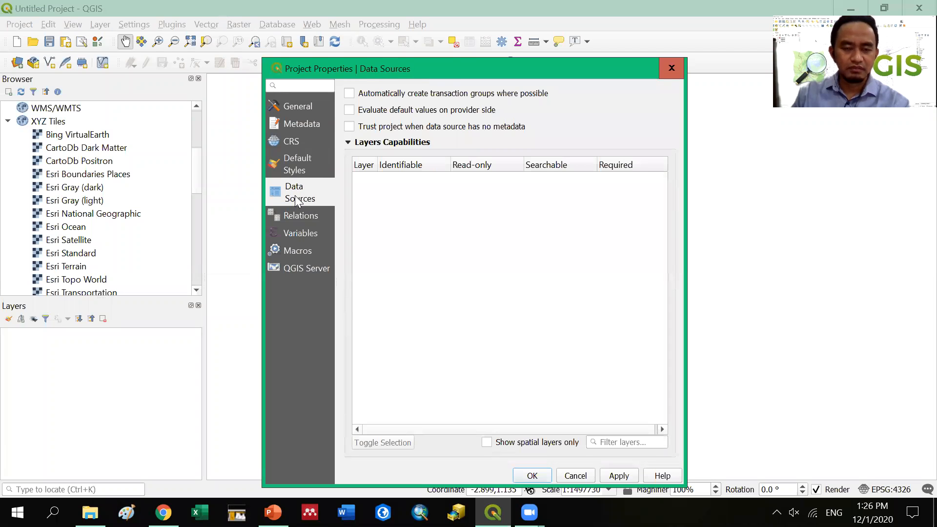
pyautogui.click(300, 215)
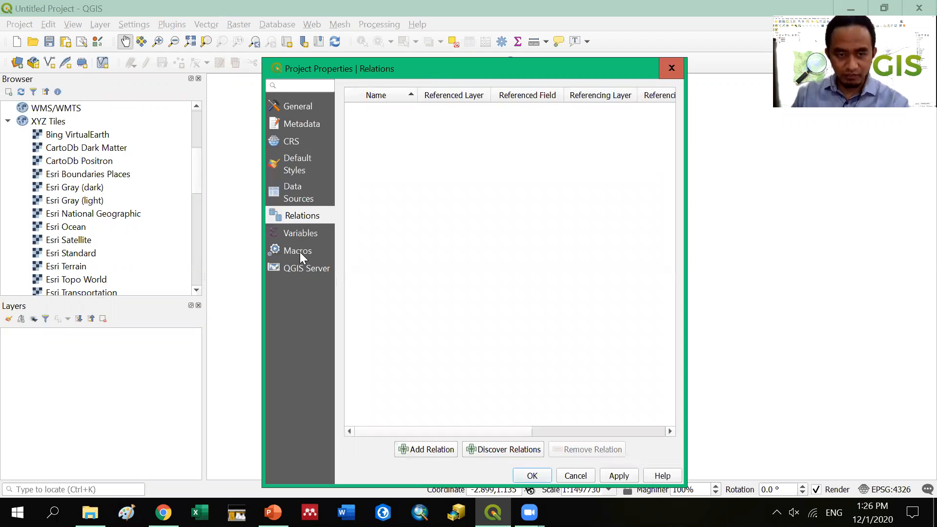
pyautogui.press('Down')
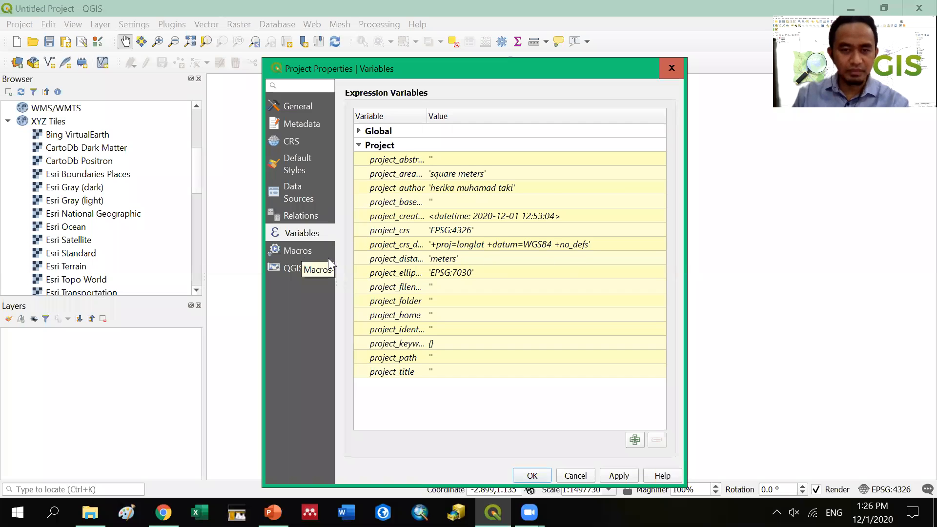
pyautogui.click(308, 253)
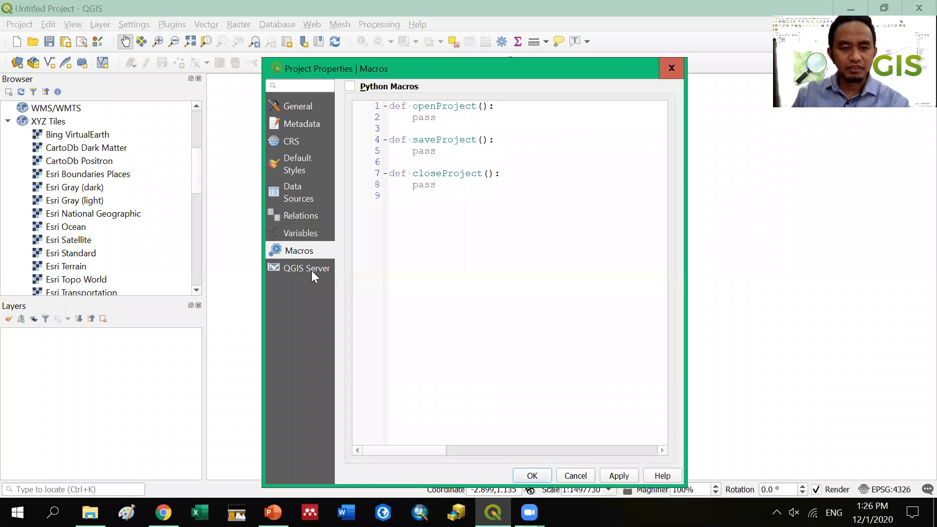
pyautogui.click(312, 269)
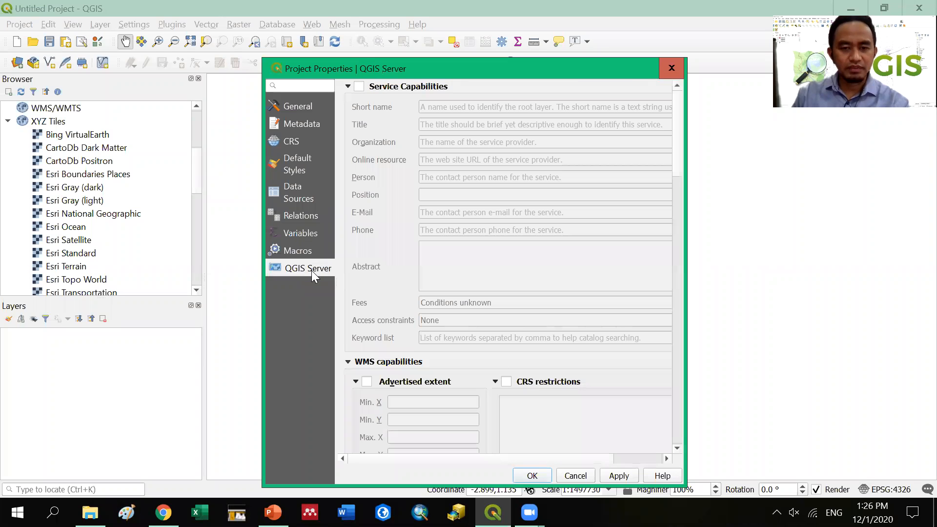
# - Set the project coordinate reference system to WGS 84 (EPSG:4326) and accept the project properties
pyautogui.click(297, 147)
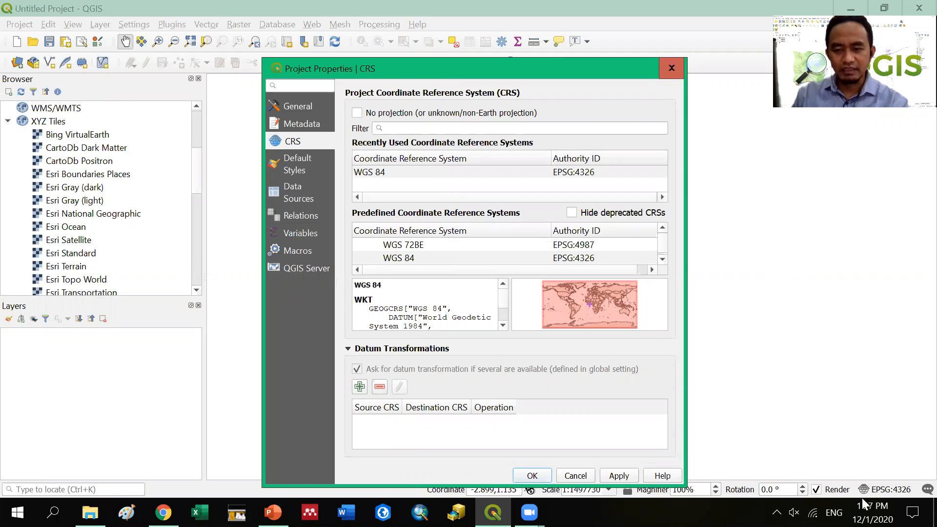
pyautogui.click(437, 258)
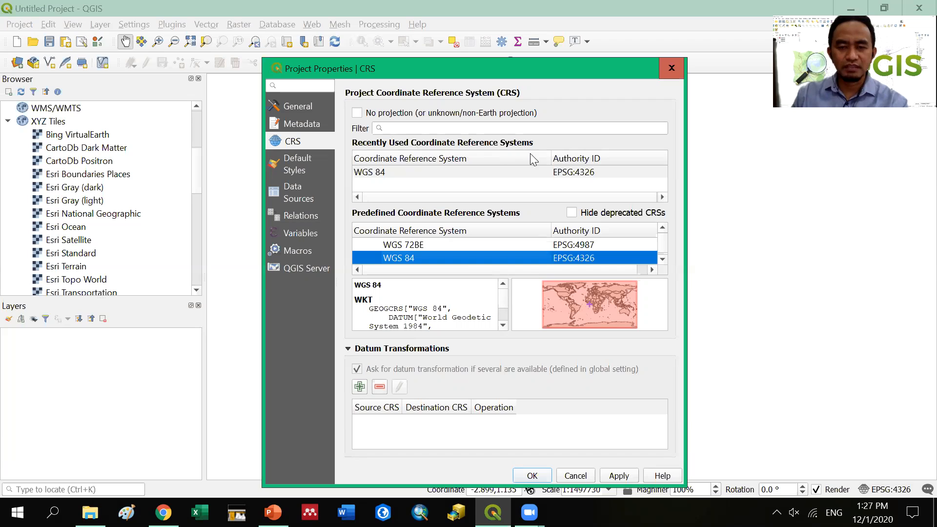
pyautogui.click(619, 476)
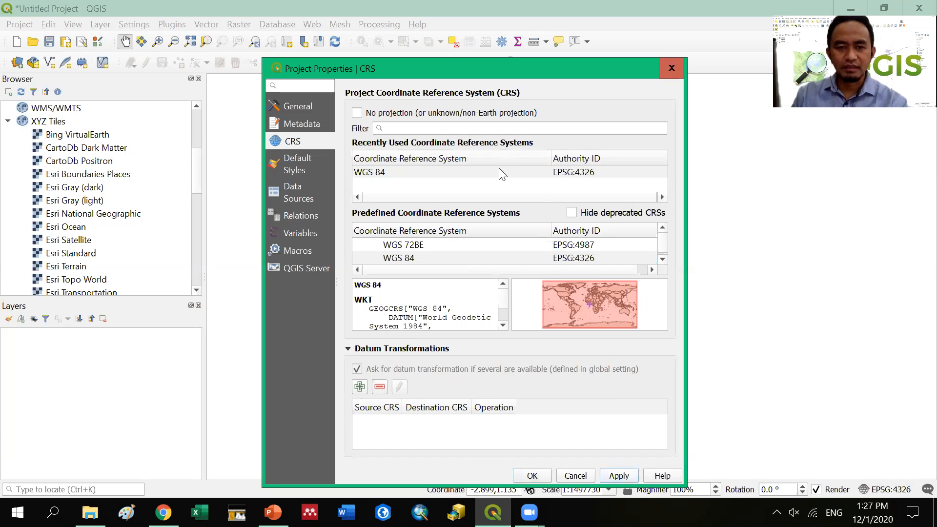
pyautogui.click(533, 477)
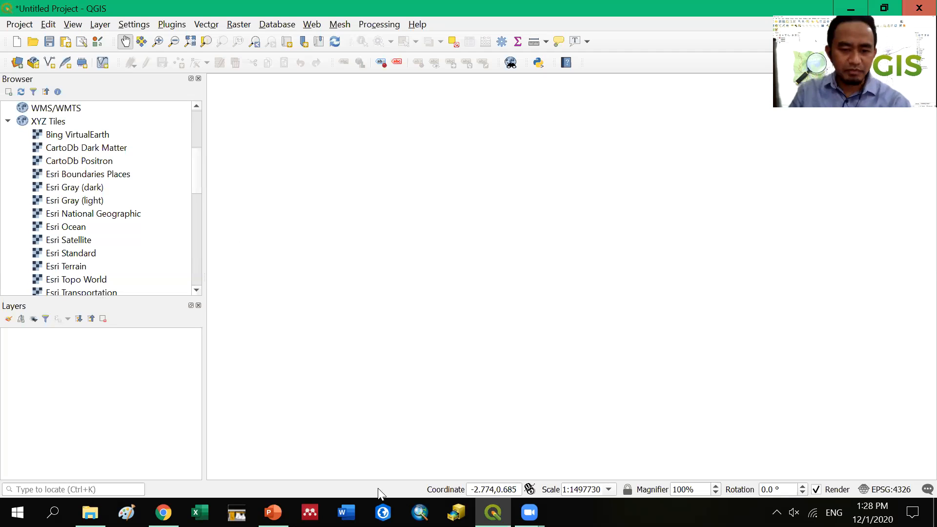
# - Switch to PowerPoint and go from the Layer Properties slide to slide 10, Menampilkan Basemap Cara 1
pyautogui.hotkey('alt', 'Tab')
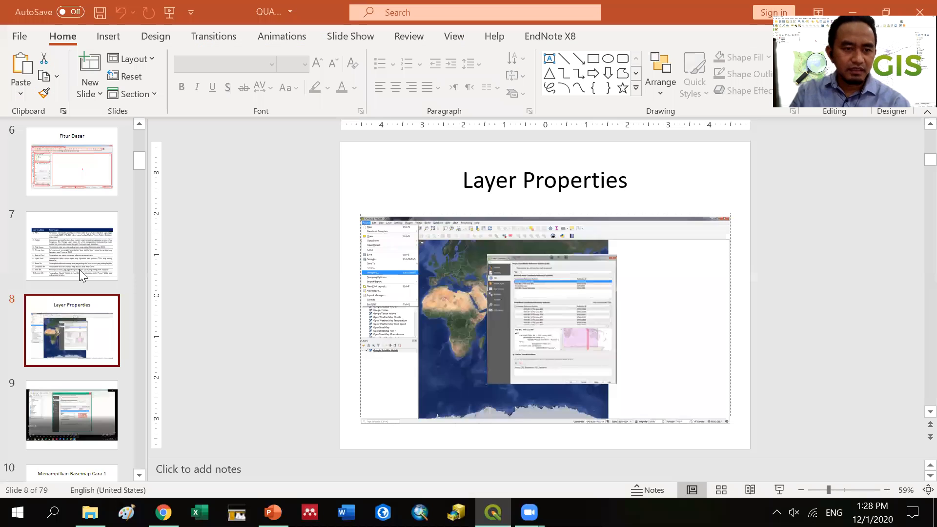
pyautogui.click(76, 342)
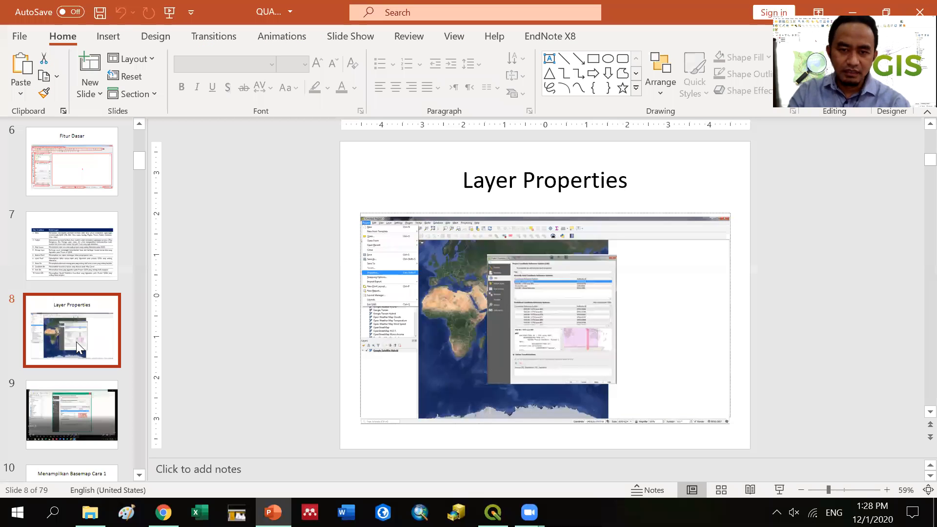
pyautogui.press('Down')
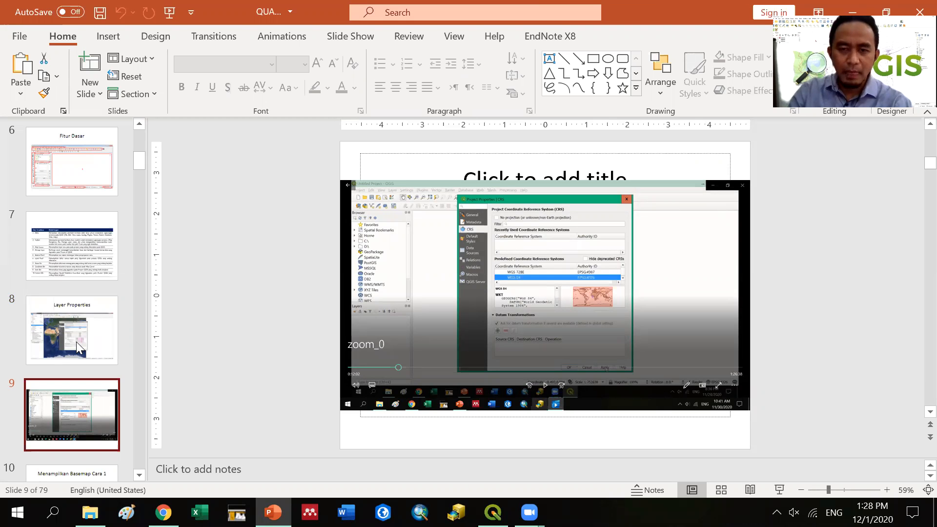
pyautogui.press('Down')
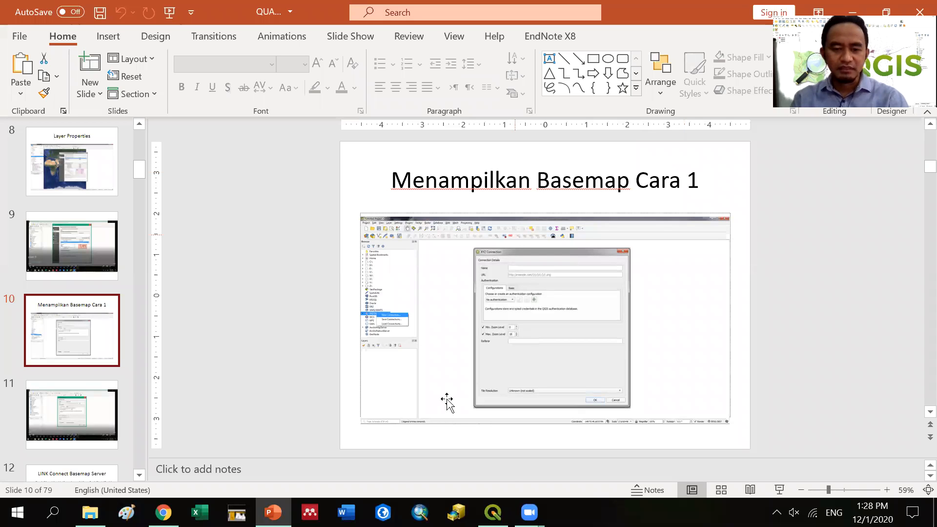
# - Return to QGIS and examine the XYZ Tiles basemaps in the browser, from Bing VirtualEarth to Wikimedia Map
pyautogui.moveTo(493, 512)
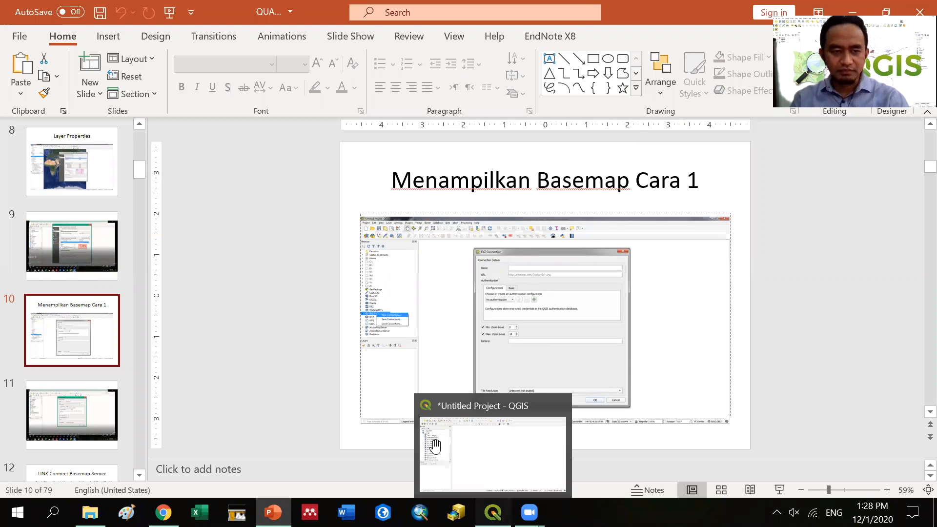
pyautogui.click(436, 464)
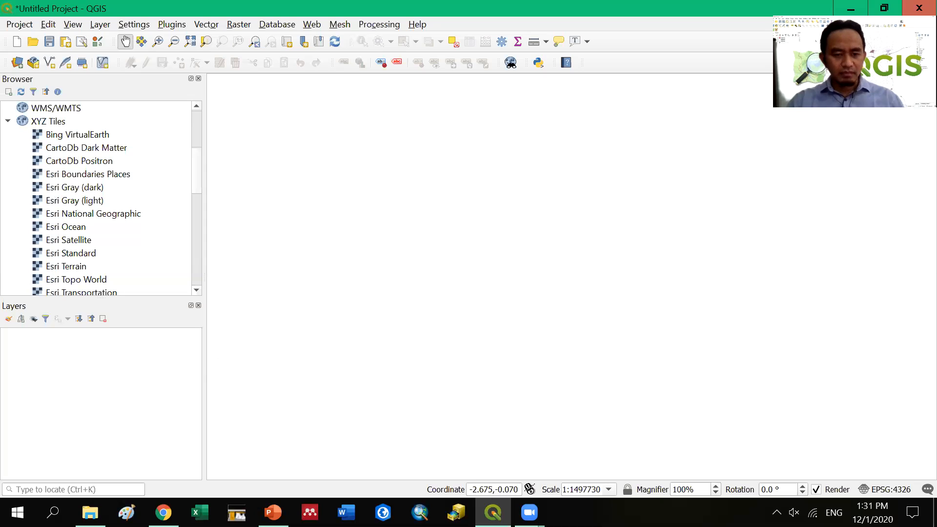
pyautogui.click(272, 511)
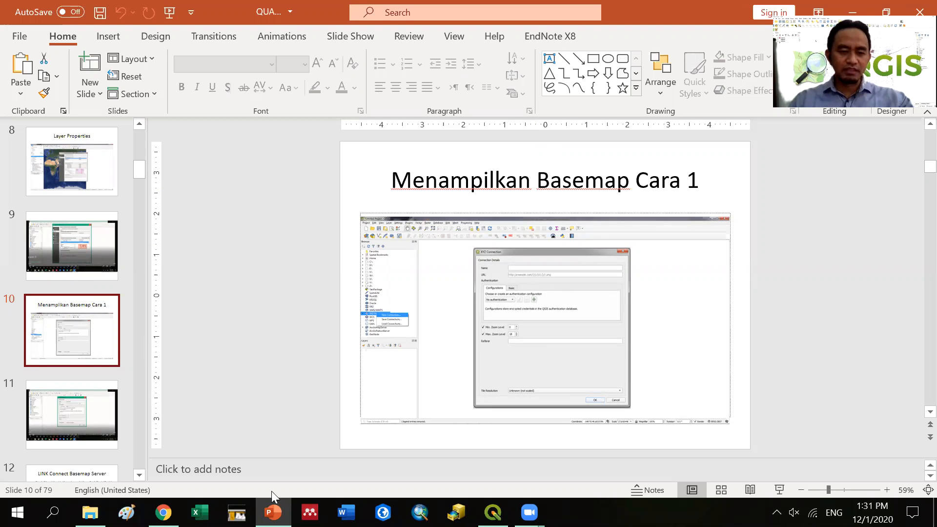
pyautogui.click(493, 513)
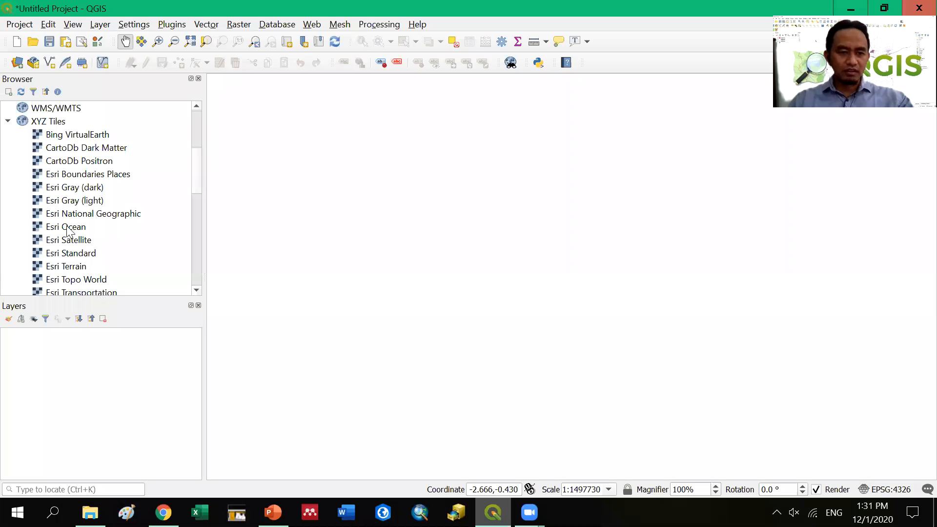
pyautogui.scroll(-1, 78, 215)
pyautogui.click(80, 266)
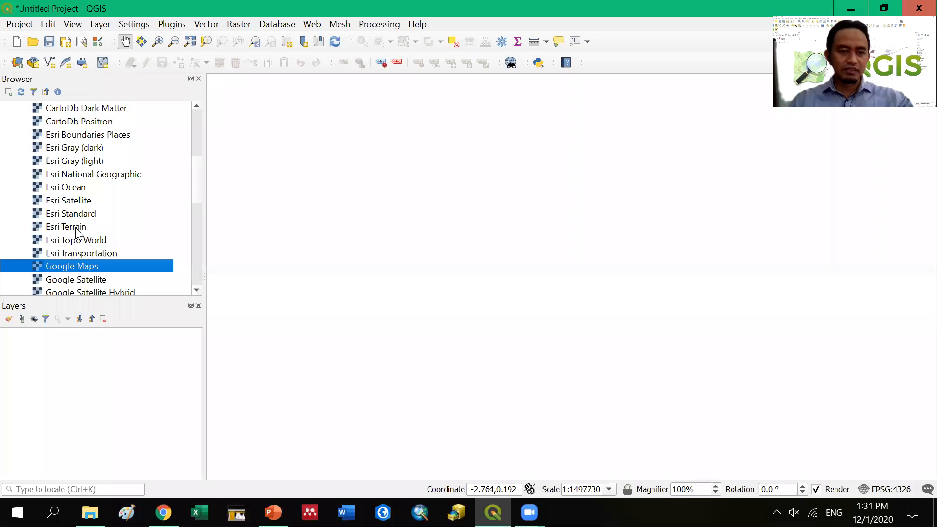
pyautogui.scroll(-3, 96, 185)
pyautogui.scroll(-1, 95, 227)
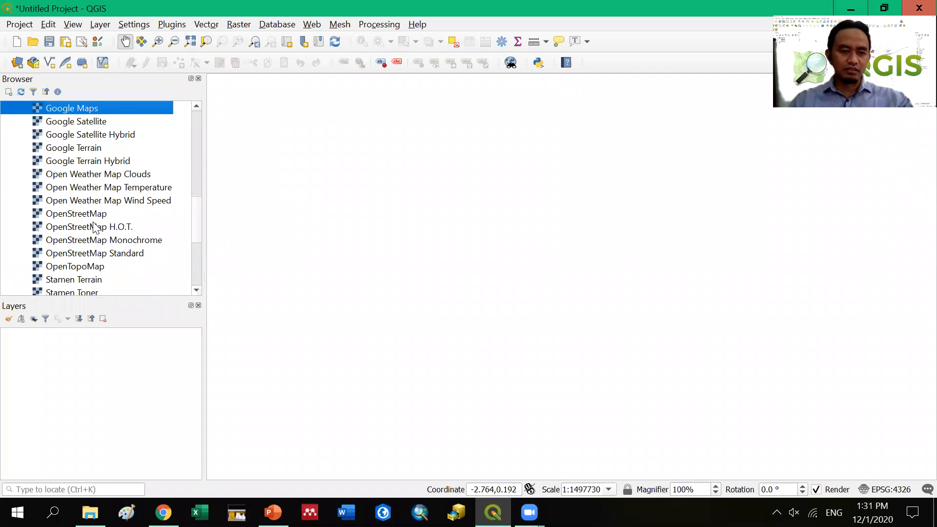
pyautogui.scroll(-2, 95, 227)
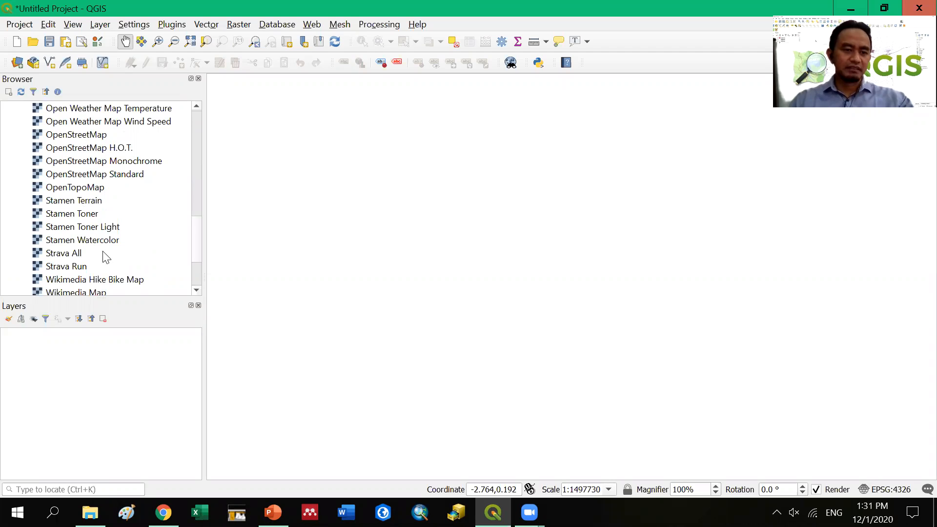
pyautogui.scroll(-2, 92, 203)
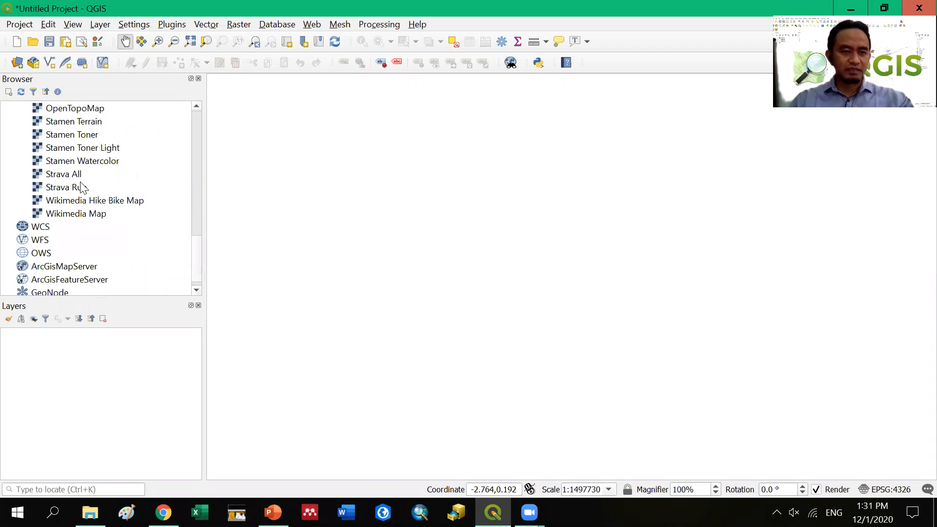
pyautogui.scroll(6, 78, 150)
pyautogui.scroll(2, 85, 188)
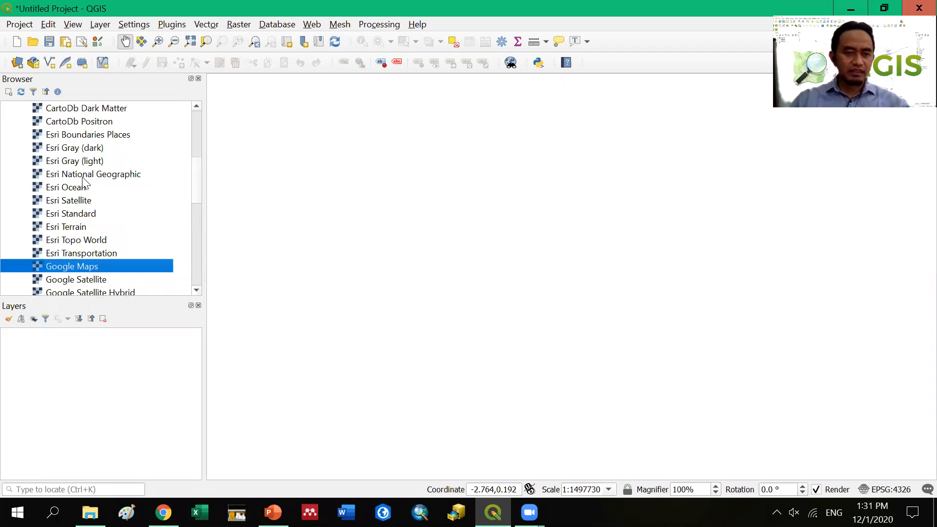
pyautogui.scroll(3, 83, 182)
pyautogui.scroll(-1, 90, 229)
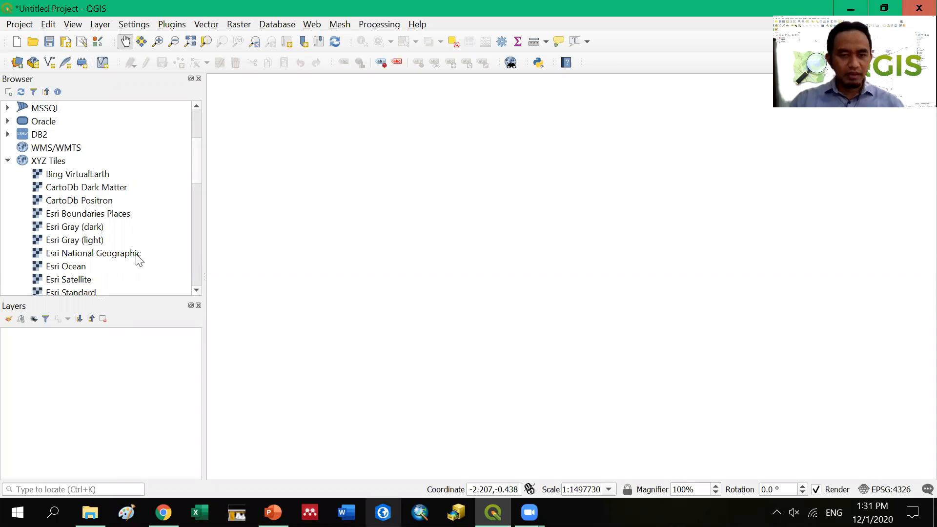
# - After checking the Menampilkan Basemap Cara 1 slide in PowerPoint, return to QGIS and start a new XYZ Tiles connection, ready for its URL
pyautogui.hotkey('alt', 'Tab')
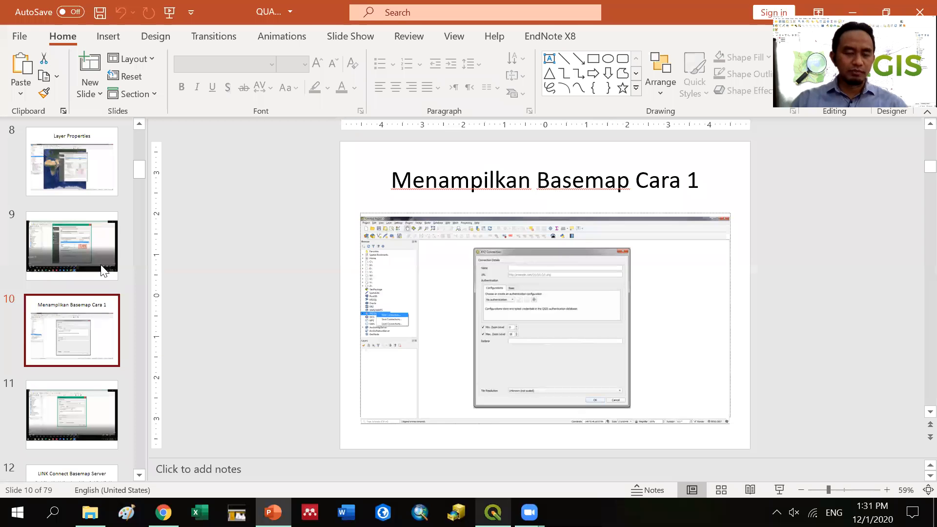
pyautogui.hotkey('alt', 'Tab')
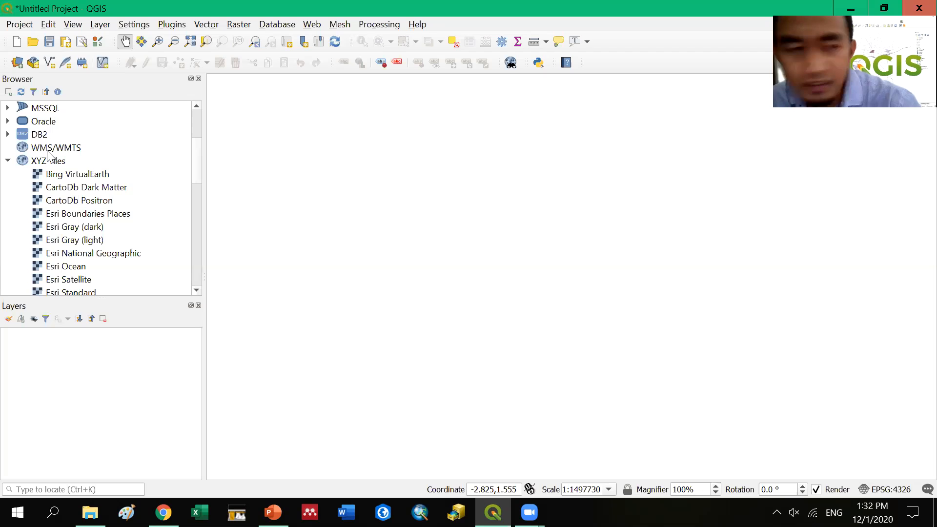
pyautogui.scroll(2, 136, 158)
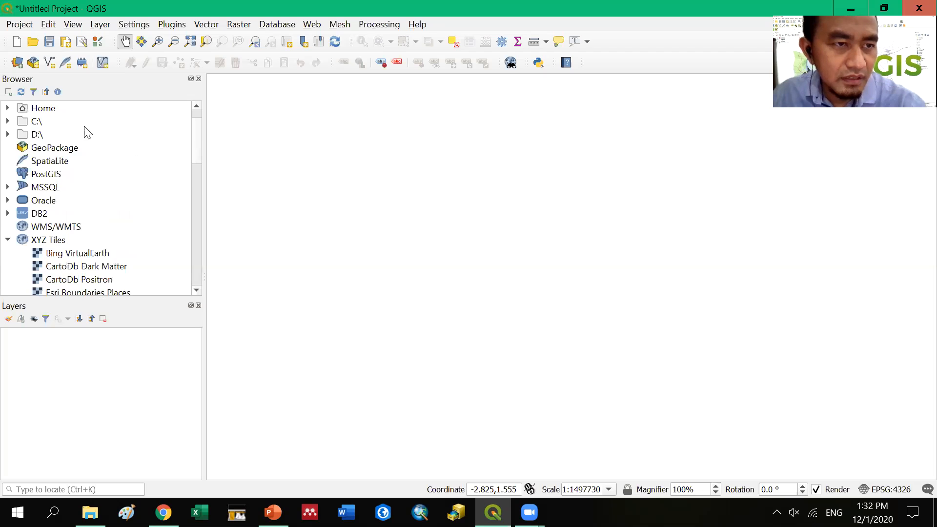
pyautogui.scroll(1, 87, 132)
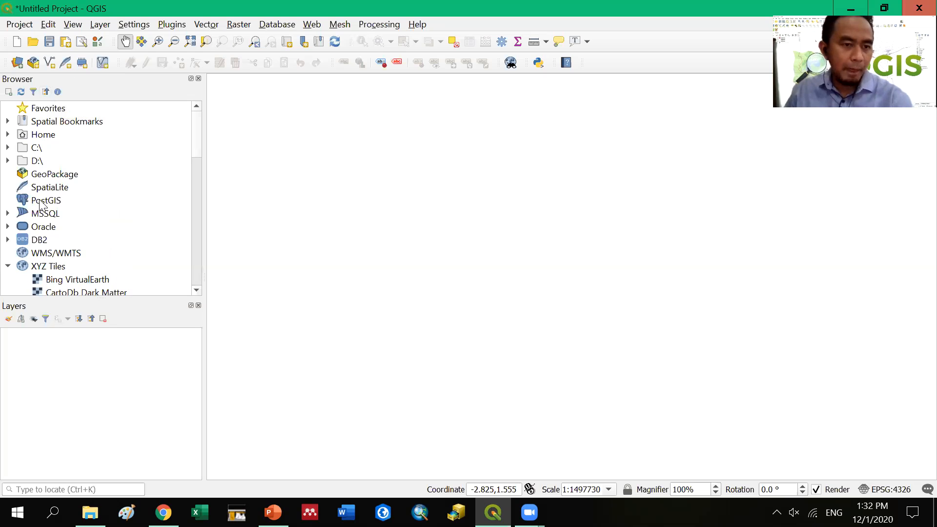
pyautogui.scroll(-1, 41, 205)
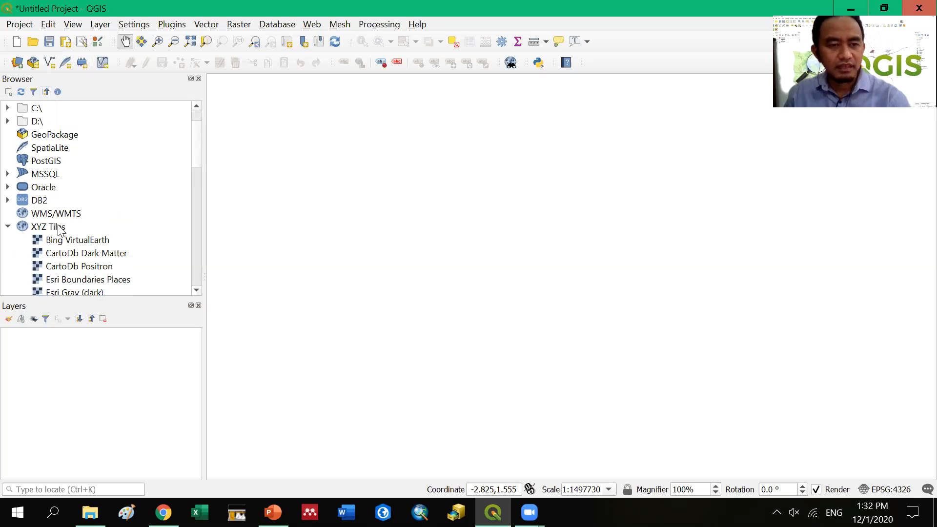
pyautogui.rightClick(59, 229)
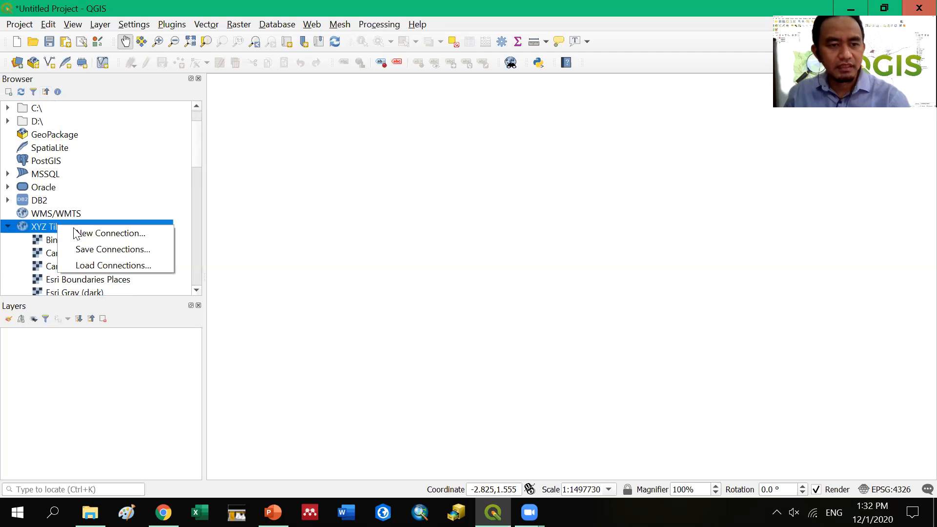
pyautogui.click(114, 233)
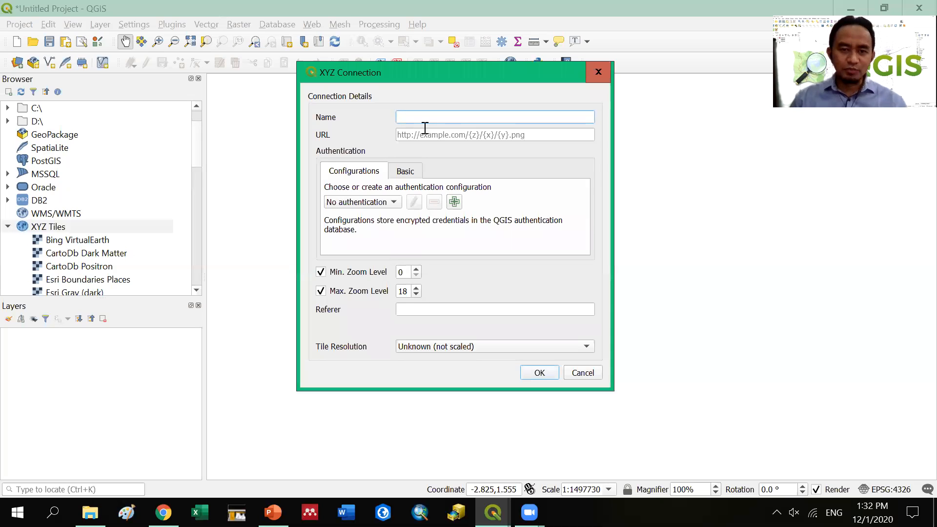
pyautogui.click(453, 137)
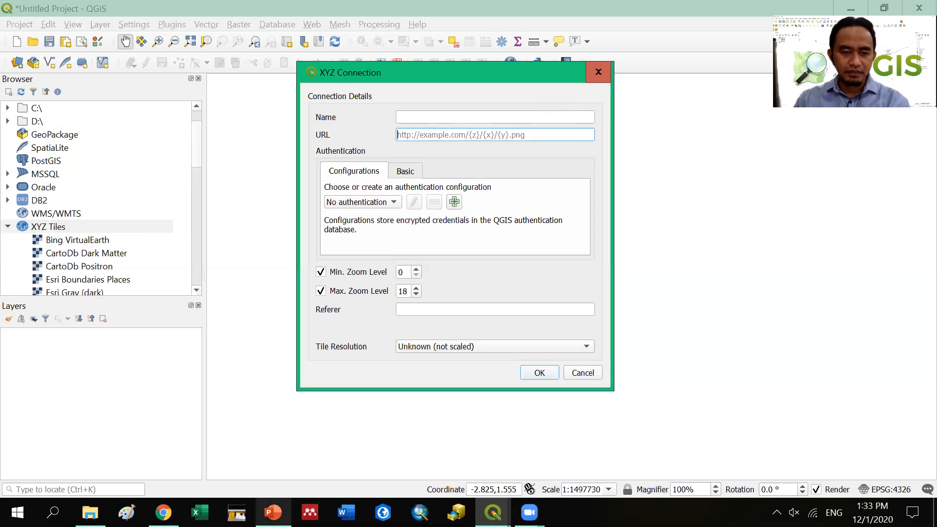
# - Switch to PowerPoint and go past slide 10 to slide 12, LINK Connect Basemap Server, for the tile URLs
pyautogui.hotkey('alt', 'Tab')
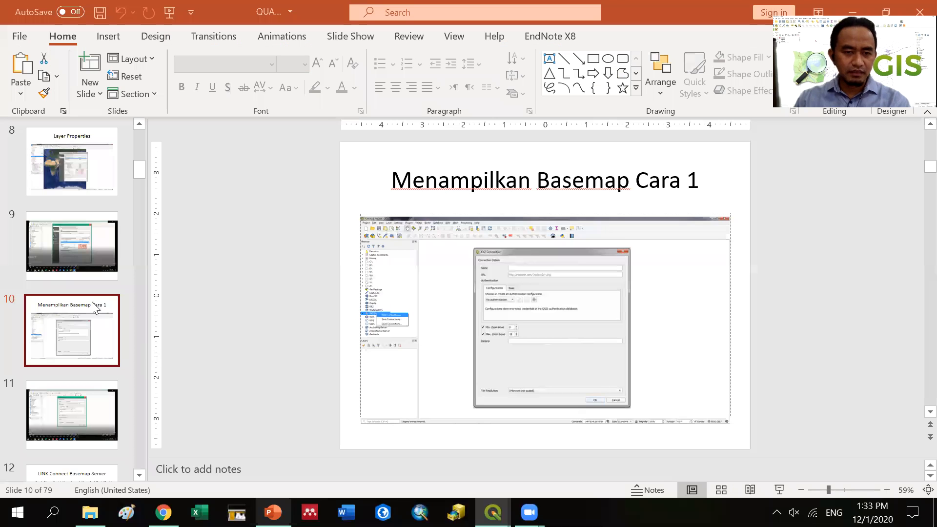
pyautogui.scroll(-3, 75, 413)
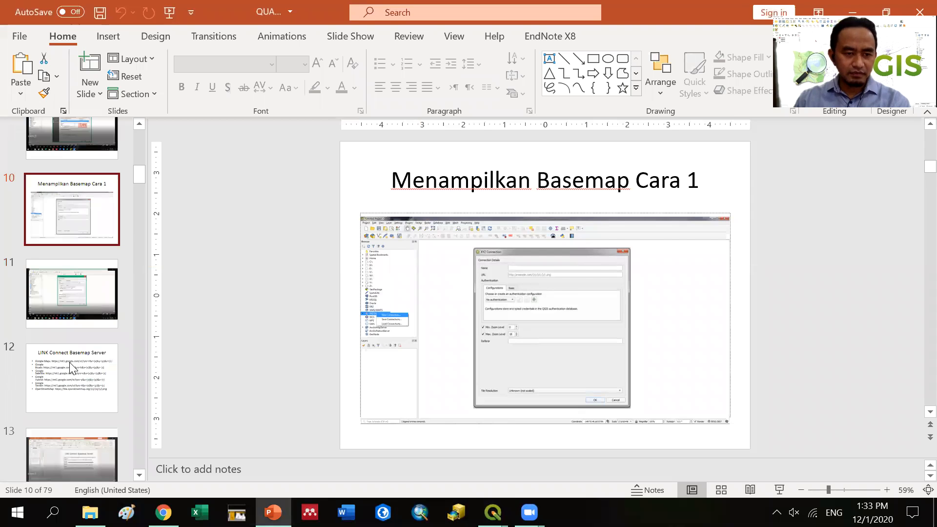
pyautogui.click(69, 362)
pyautogui.click(72, 288)
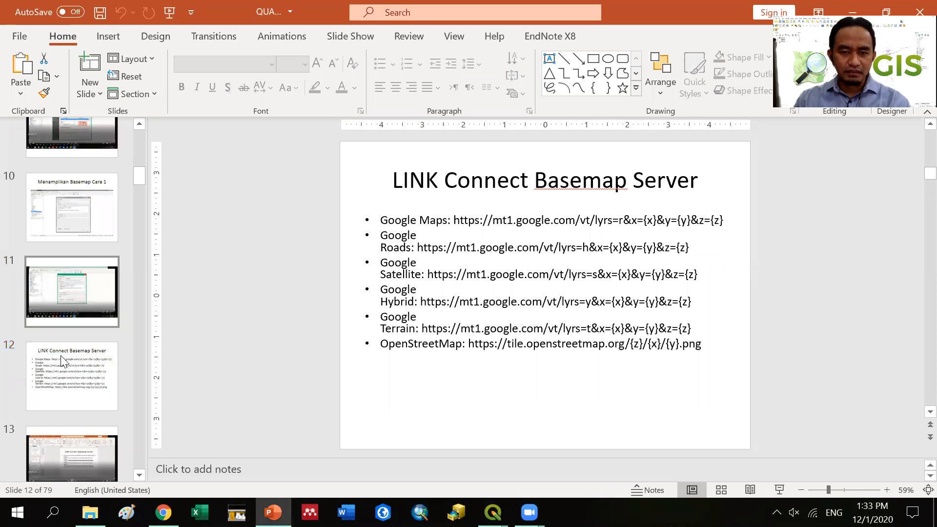
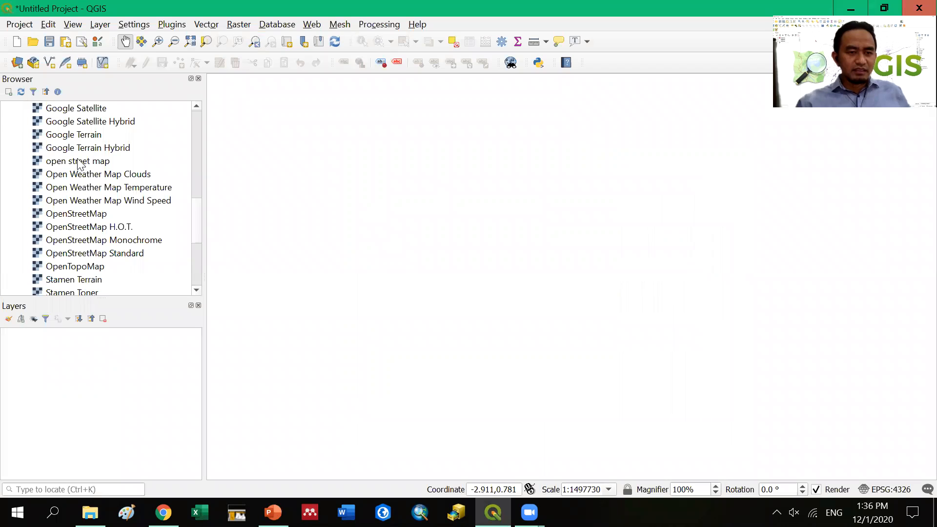
# - Add the open street map XYZ tile connection to the project as a basemap layer
pyautogui.click(83, 164)
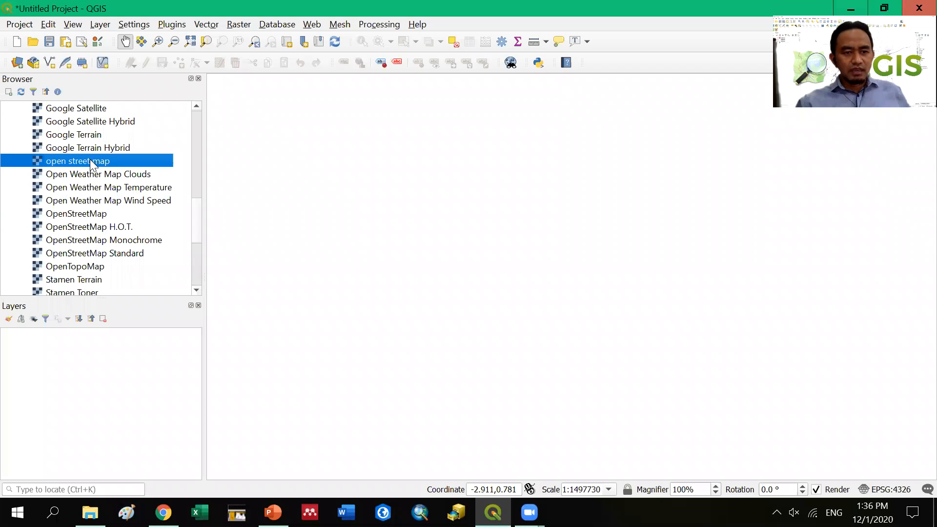
pyautogui.moveTo(93, 164); pyautogui.dragTo(76, 366)
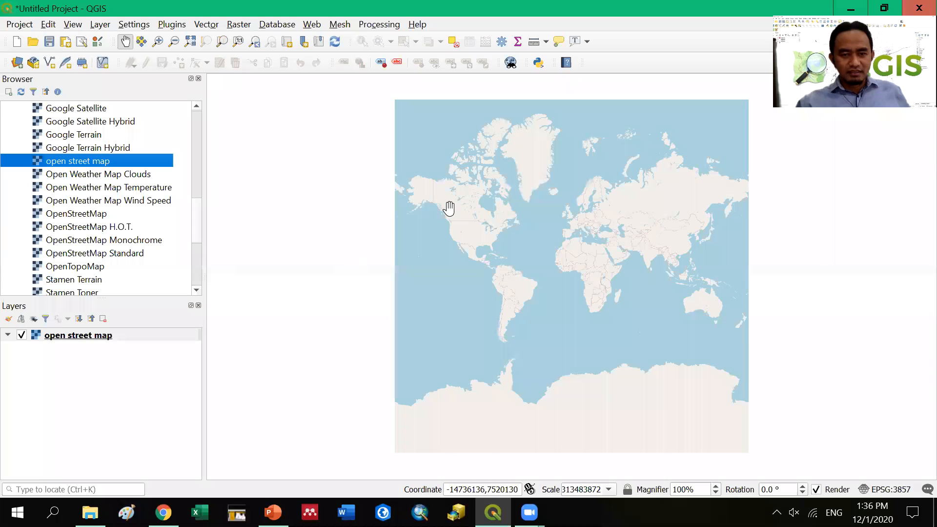
pyautogui.moveTo(469, 226); pyautogui.dragTo(448, 207)
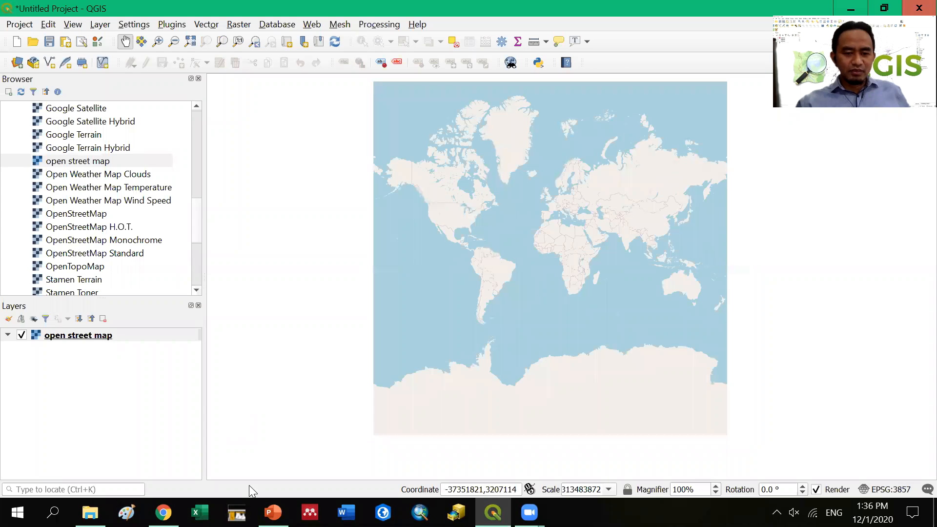
# - Switch to PowerPoint and select the Google Maps tile URL on the LINK Connect Basemap Server slide
pyautogui.hotkey('alt', 'Tab')
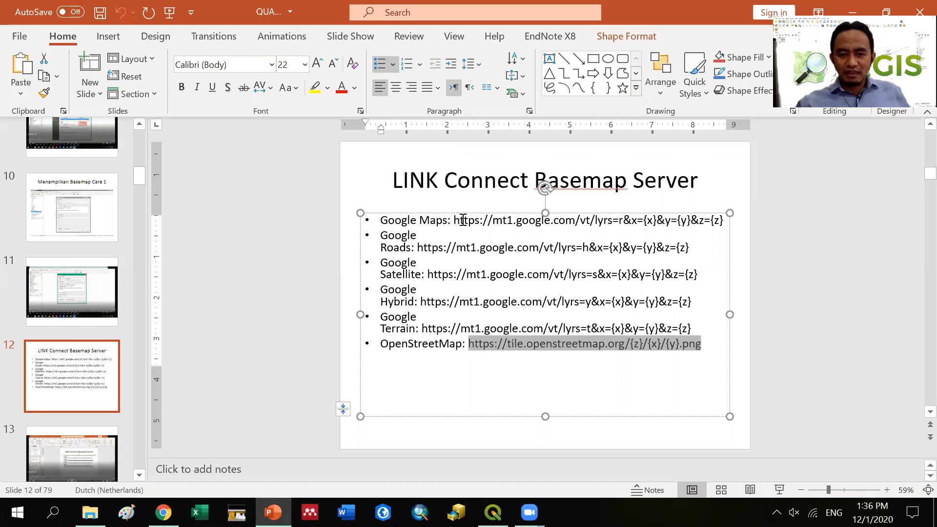
pyautogui.moveTo(457, 218); pyautogui.dragTo(728, 215)
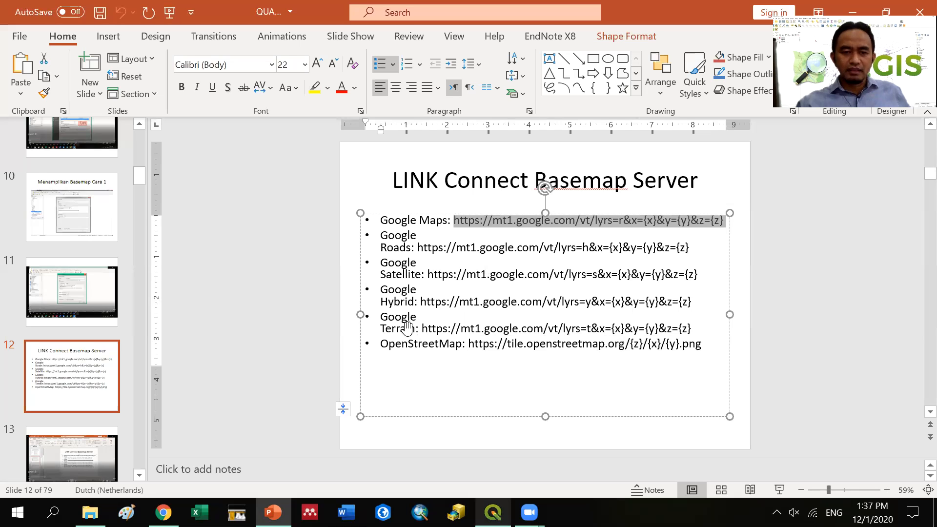
# - Return to QGIS and examine the open street map basemap from the world down to Java, around Bandung and Jakarta
pyautogui.hotkey('alt', 'Tab')
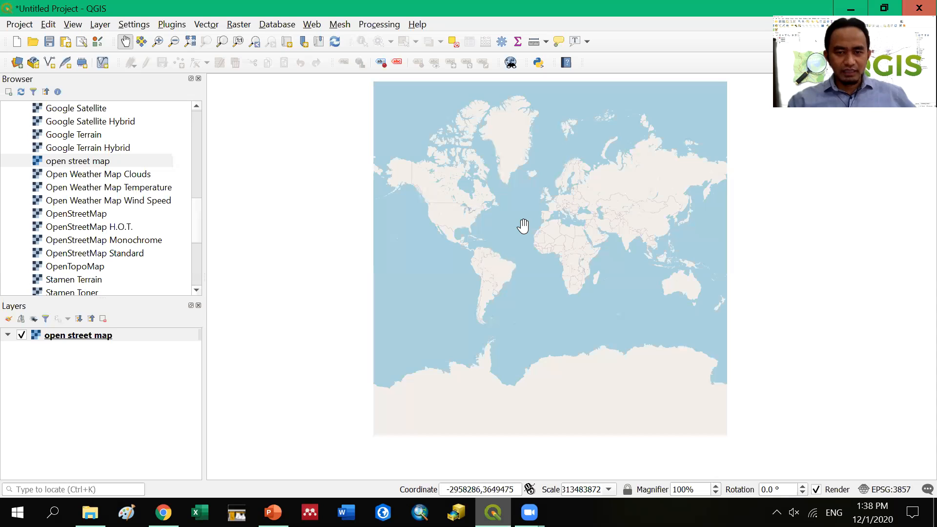
pyautogui.scroll(2, 523, 225)
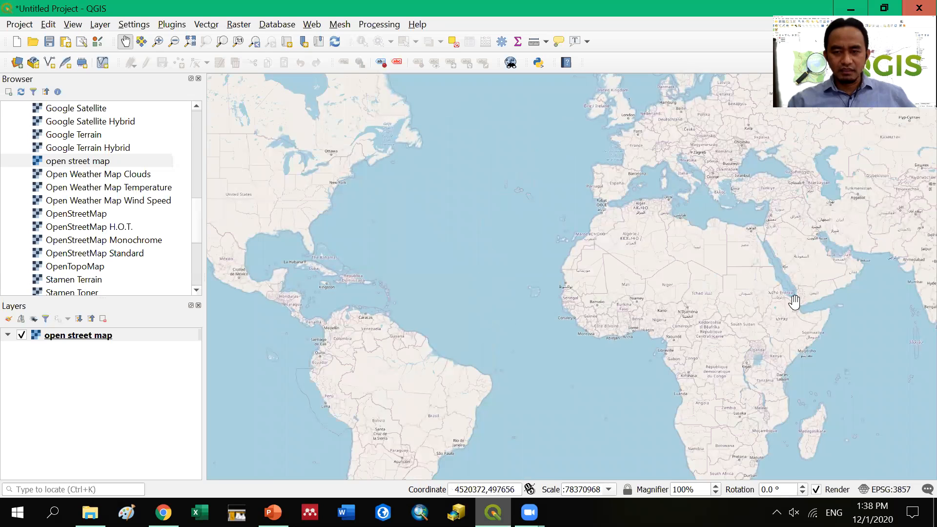
pyautogui.click(524, 380)
pyautogui.moveTo(581, 371); pyautogui.dragTo(474, 278)
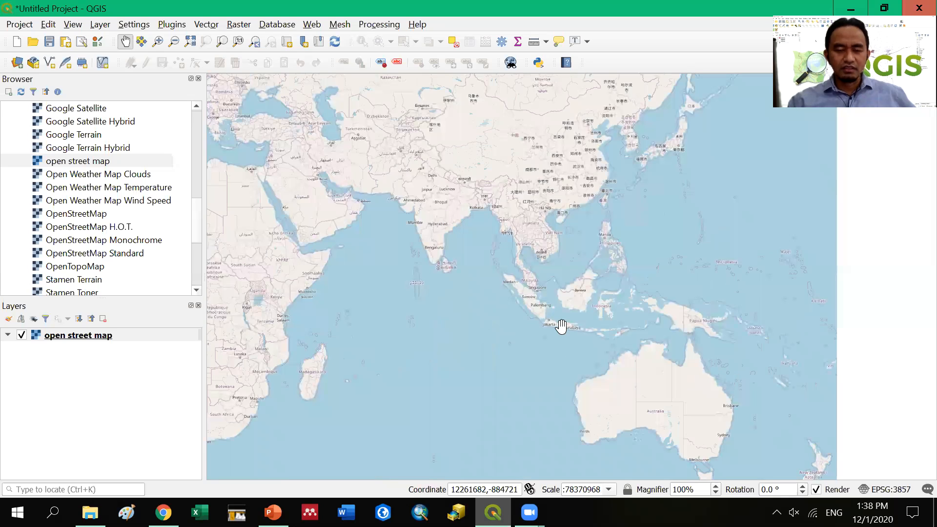
pyautogui.scroll(4, 561, 327)
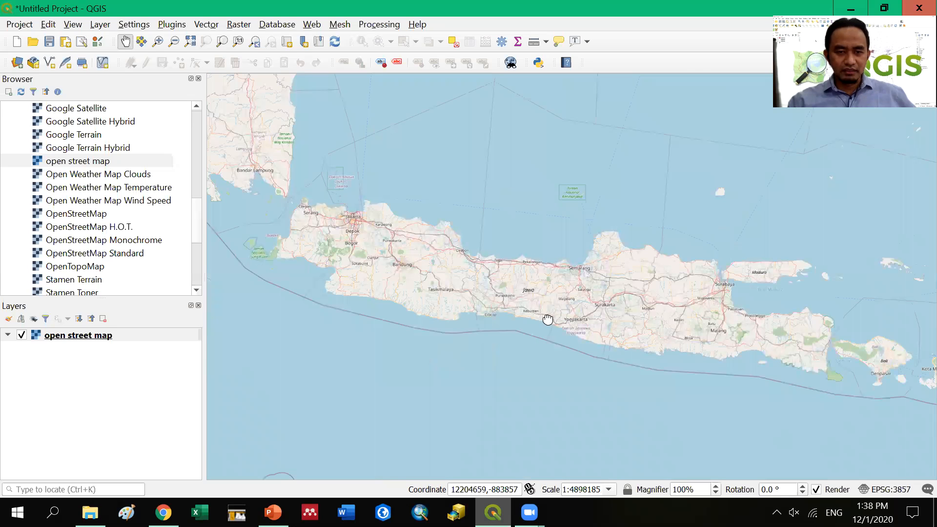
pyautogui.scroll(3, 454, 236)
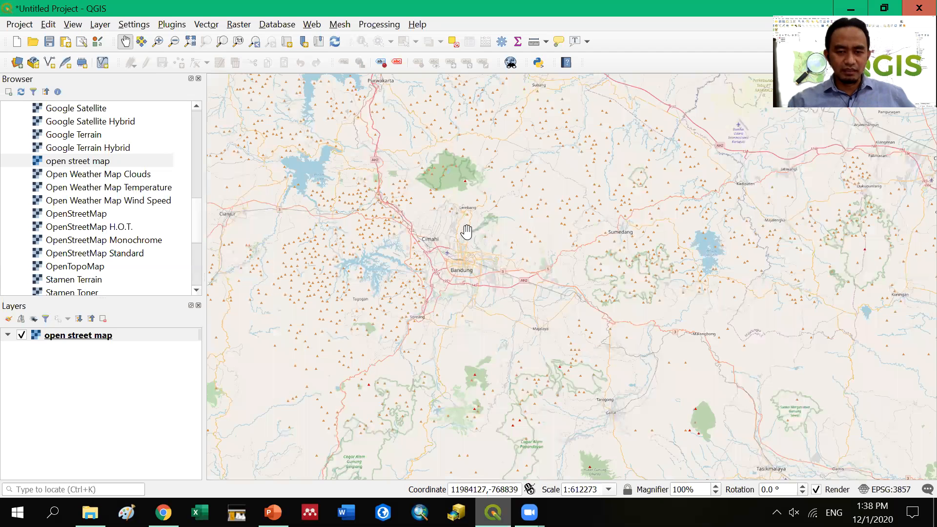
pyautogui.scroll(-1, 467, 233)
pyautogui.moveTo(313, 145); pyautogui.dragTo(494, 268)
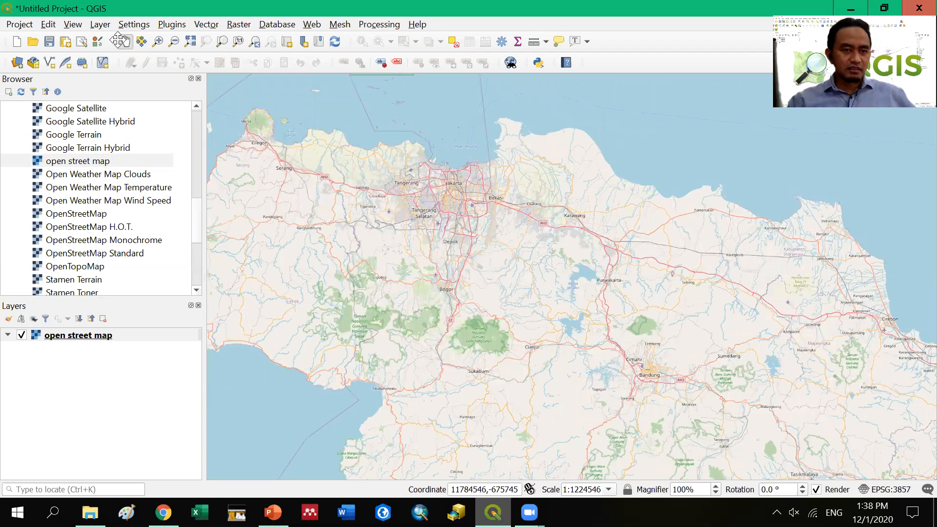
# - Use the Zoom In tool to inspect the basemap's street detail around Tanjung Duren in western Jakarta
pyautogui.click(157, 41)
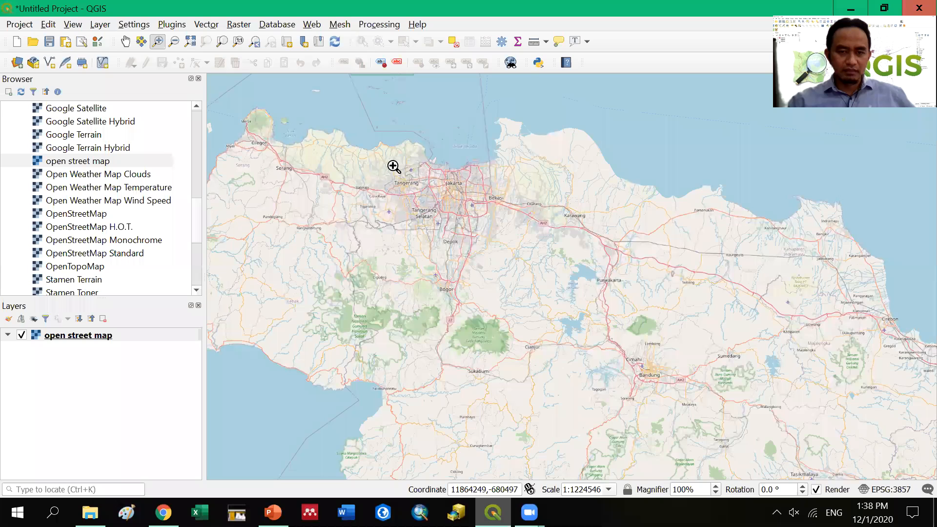
pyautogui.moveTo(427, 166)
pyautogui.mouseDown()
pyautogui.moveTo(434, 186)
pyautogui.moveTo(464, 198)
pyautogui.mouseUp()
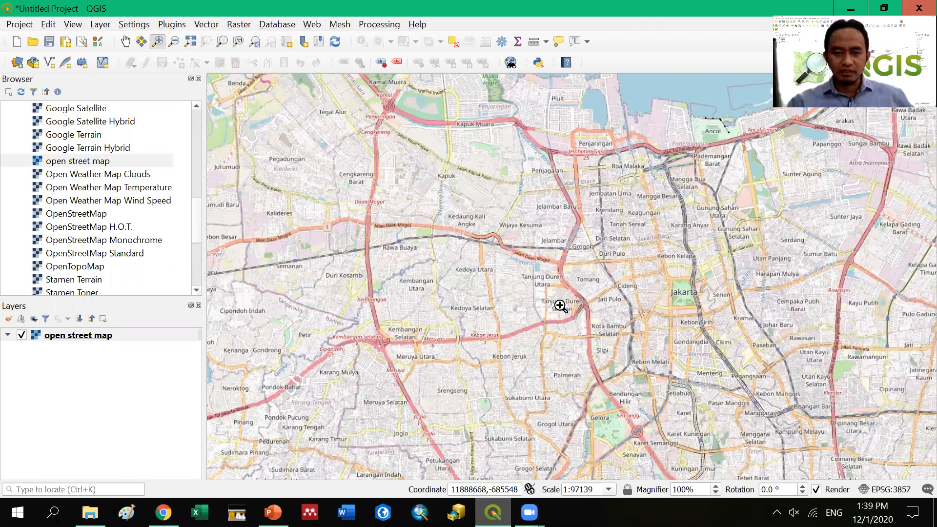
pyautogui.scroll(2, 559, 306)
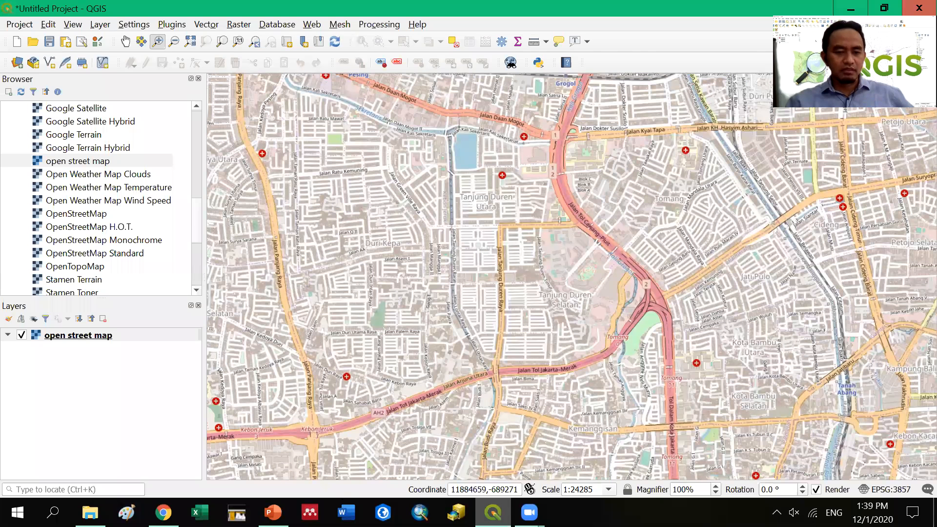
# - Switch to PowerPoint and go through slides 13 to 16, Menampilkan Basemap Cara 2, up to slide 17, LINK PYTHON BASEMAP QGIS
pyautogui.click(273, 512)
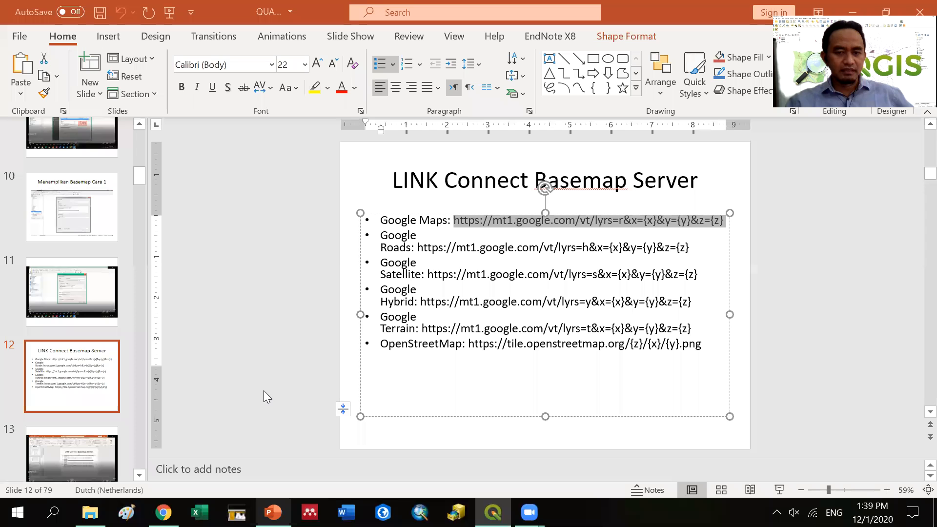
pyautogui.click(72, 351)
pyautogui.scroll(-3, 71, 348)
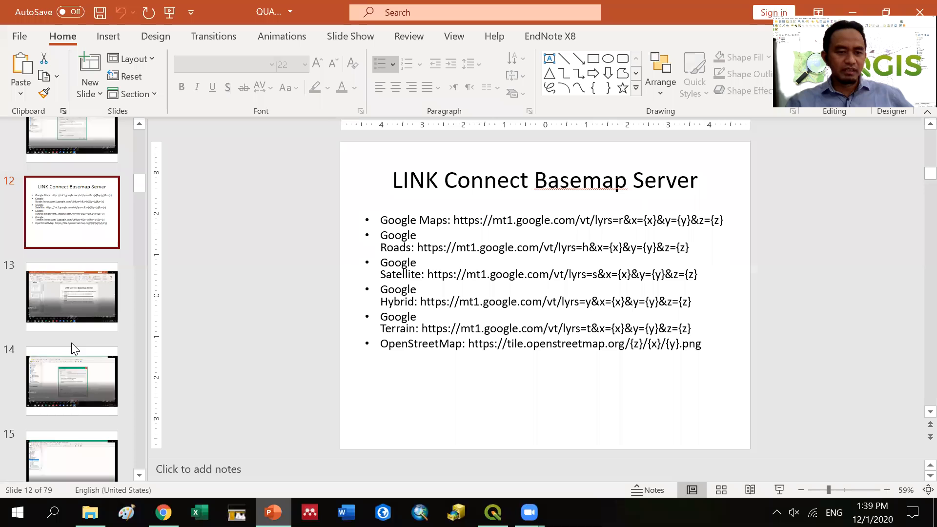
pyautogui.scroll(-1, 80, 243)
pyautogui.click(80, 243)
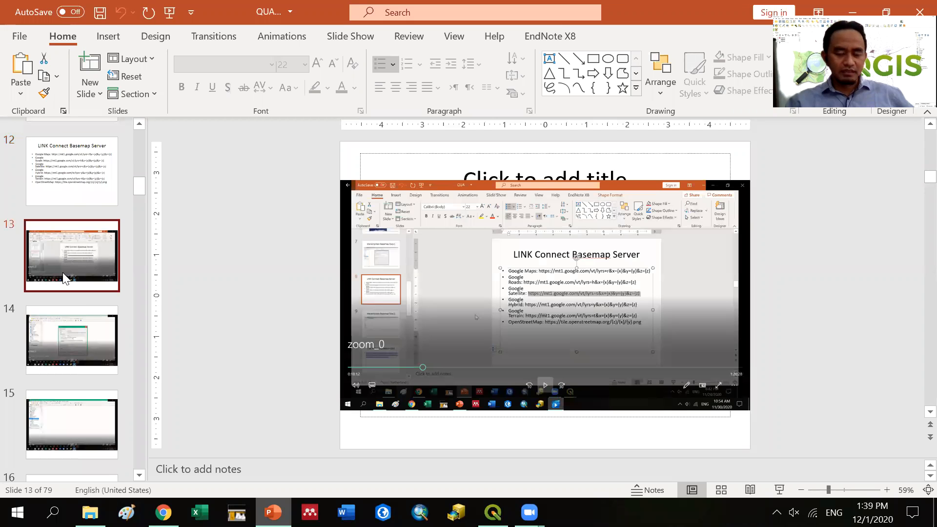
pyautogui.scroll(-2, 68, 229)
pyautogui.click(68, 229)
pyautogui.scroll(-3, 68, 228)
pyautogui.click(69, 227)
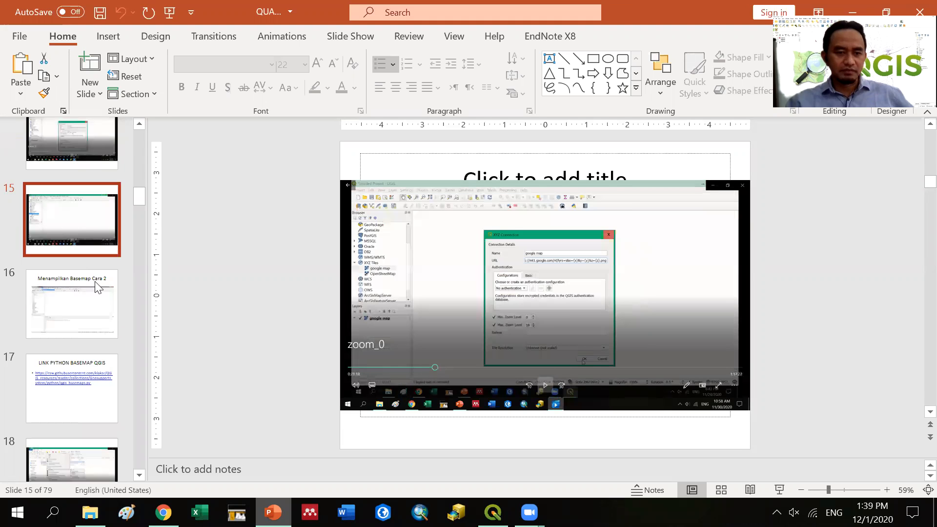
pyautogui.click(100, 296)
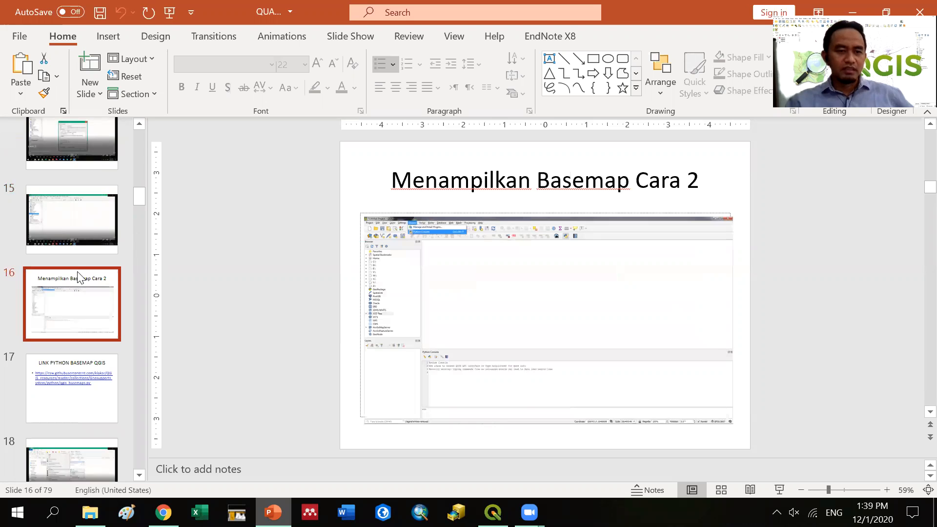
pyautogui.scroll(-1, 464, 274)
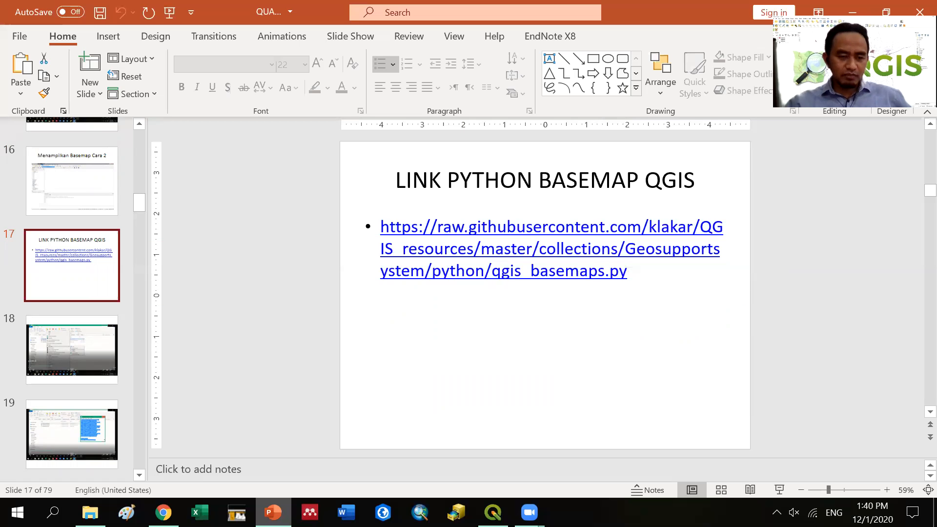
# - Switch to File Explorer and open Phyton Basemap.txt from the kelas B folder in Notepad
pyautogui.click(90, 512)
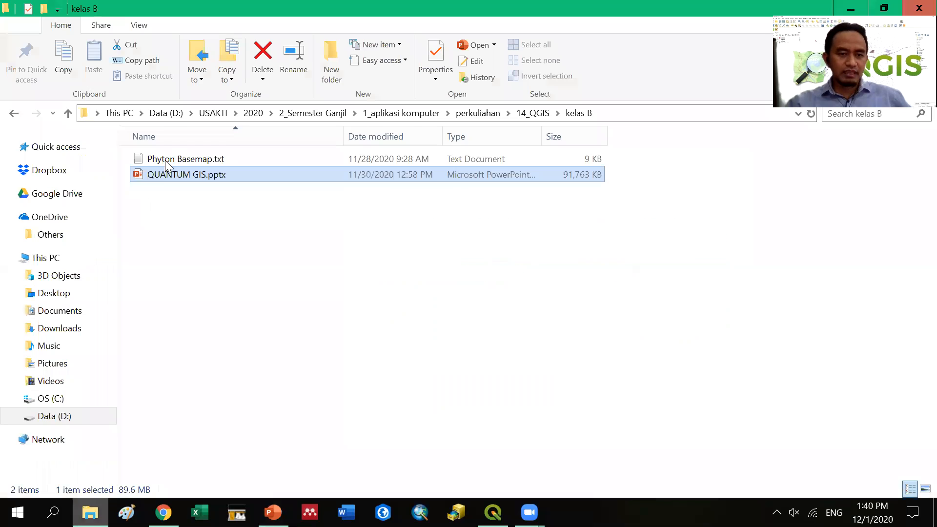
pyautogui.press('Up')
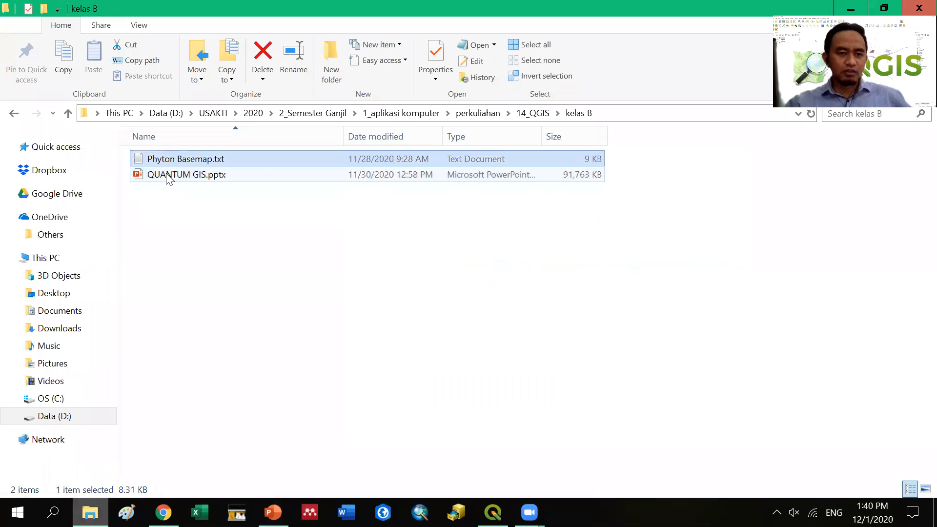
pyautogui.click(168, 176)
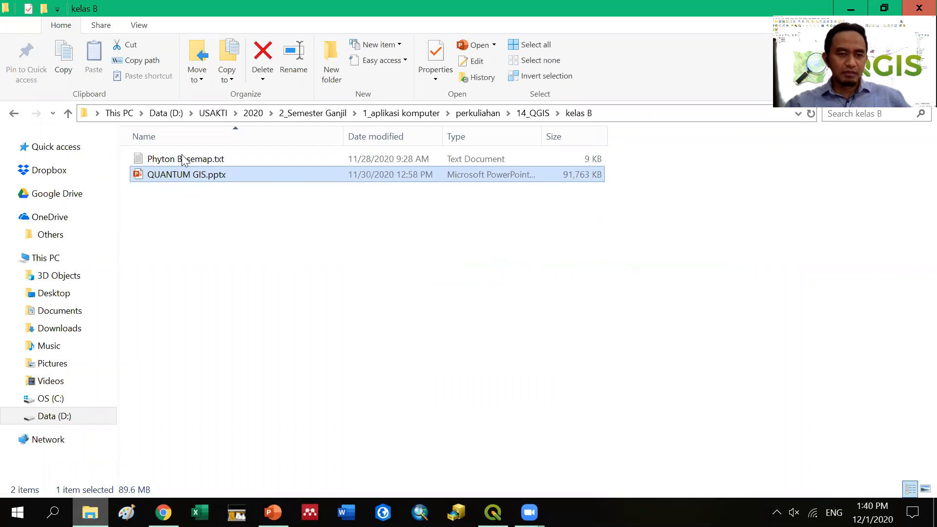
pyautogui.click(183, 159)
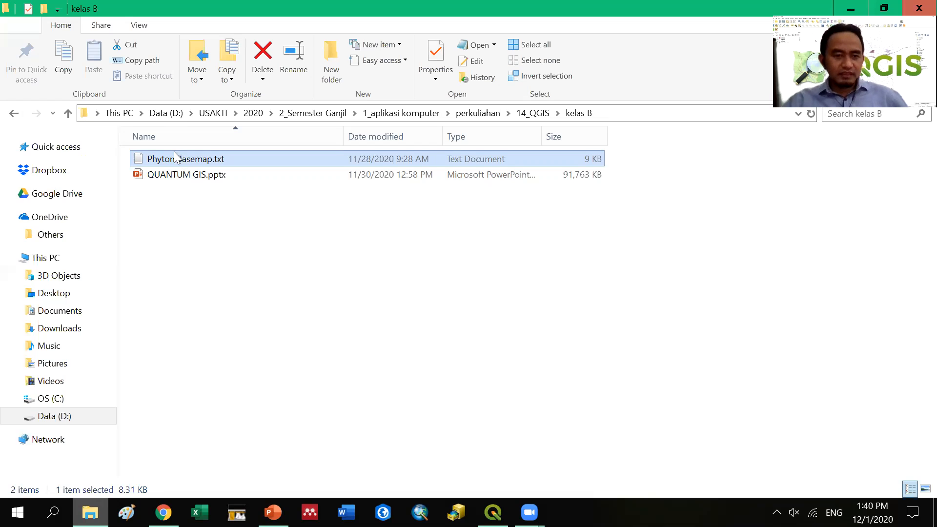
pyautogui.doubleClick(205, 163)
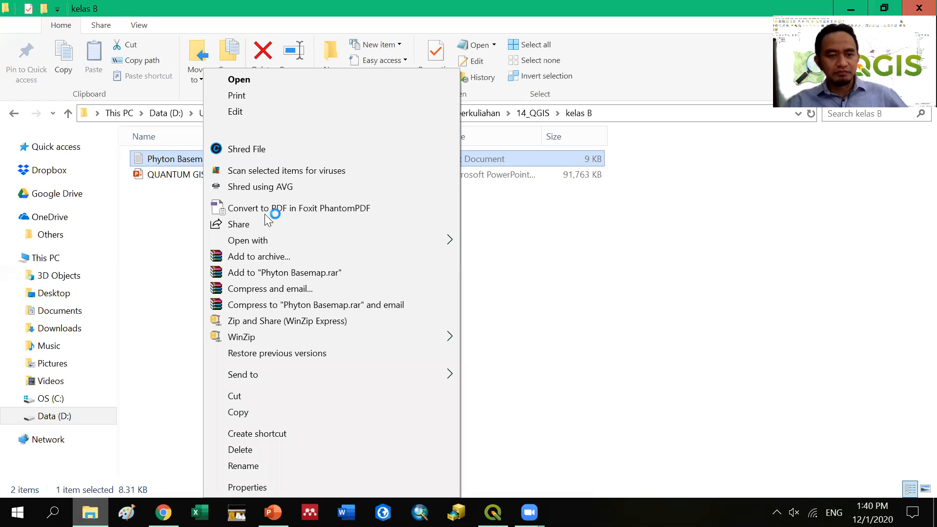
pyautogui.moveTo(439, 242)
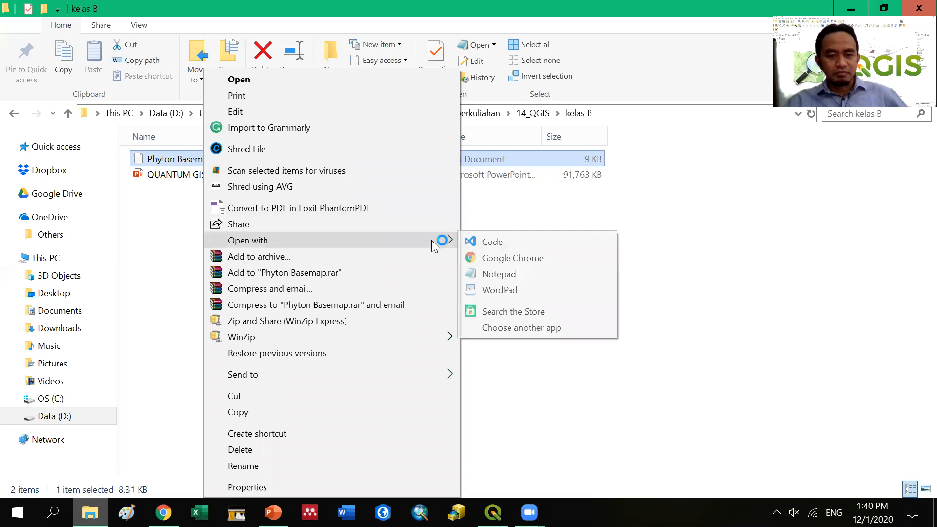
pyautogui.click(516, 280)
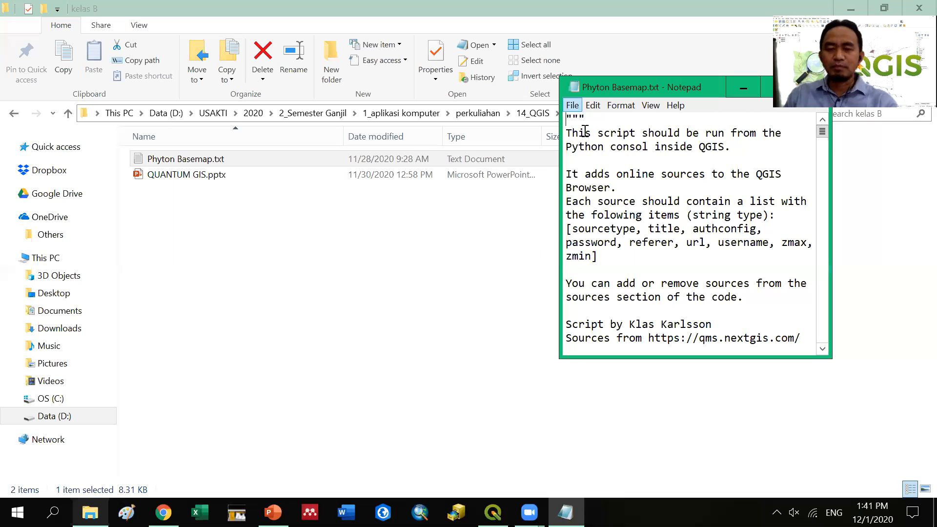
# - Copy the entire Python basemap script from Phyton Basemap.txt
pyautogui.click(669, 190)
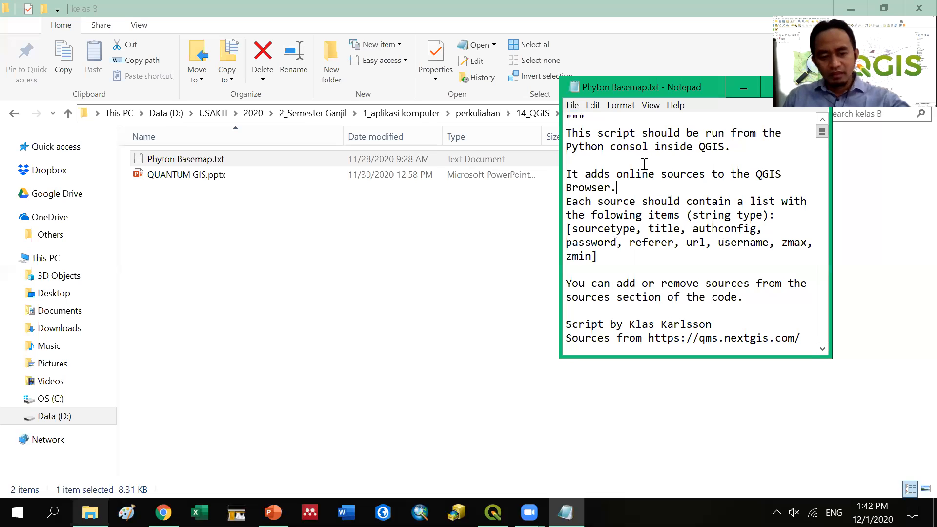
pyautogui.hotkey('ctrl', 'a')
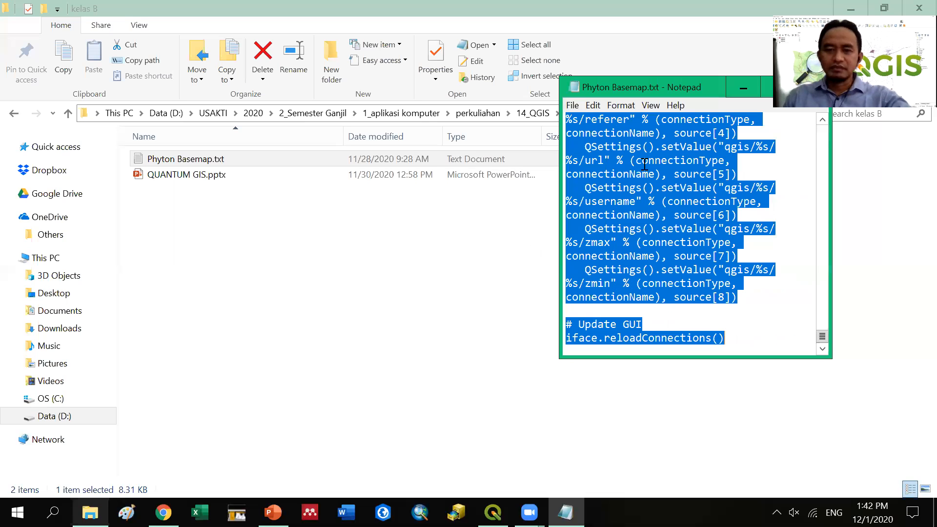
pyautogui.rightClick(644, 167)
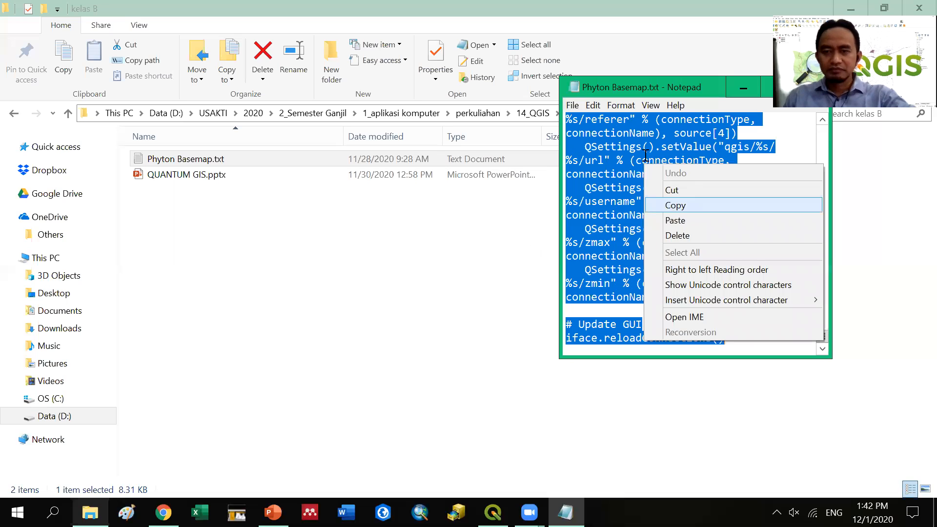
pyautogui.click(674, 207)
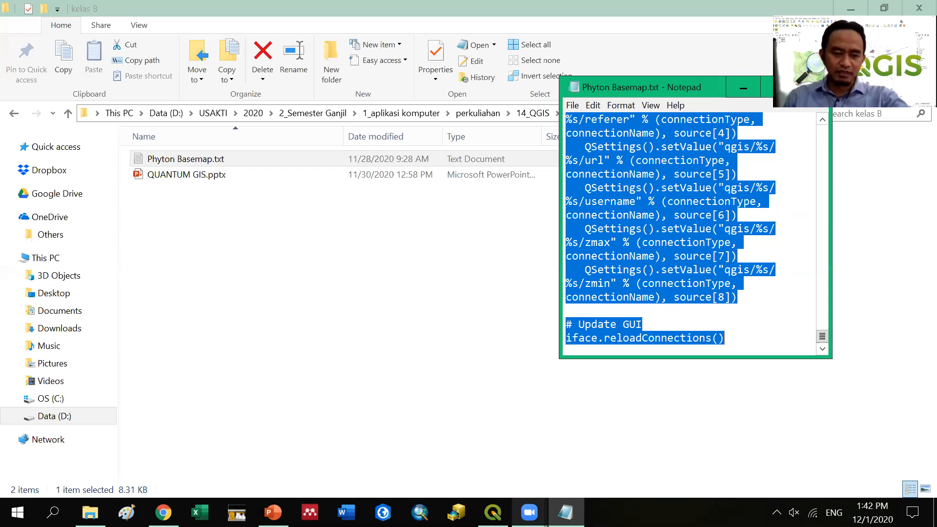
# - Switch to PowerPoint and show slide 21, Python Code Basemap
pyautogui.click(273, 512)
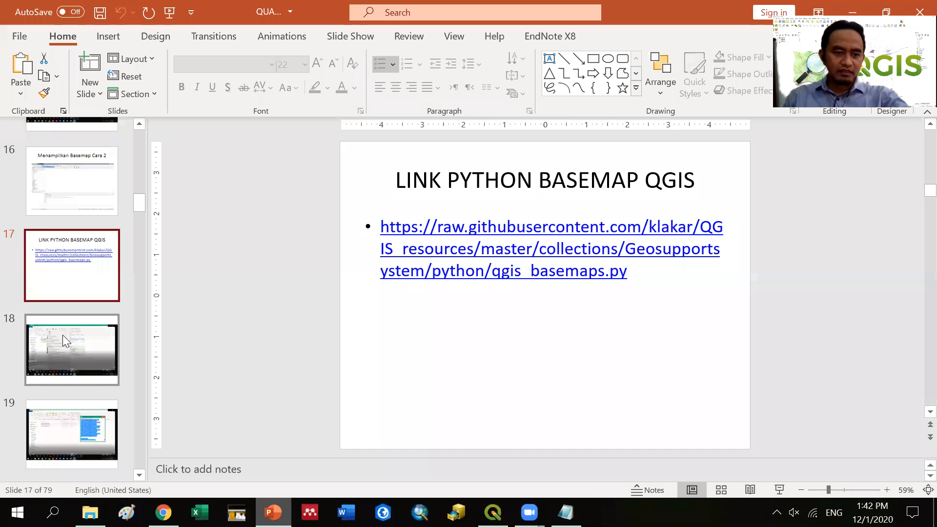
pyautogui.scroll(-1, 63, 335)
pyautogui.scroll(-2, 61, 334)
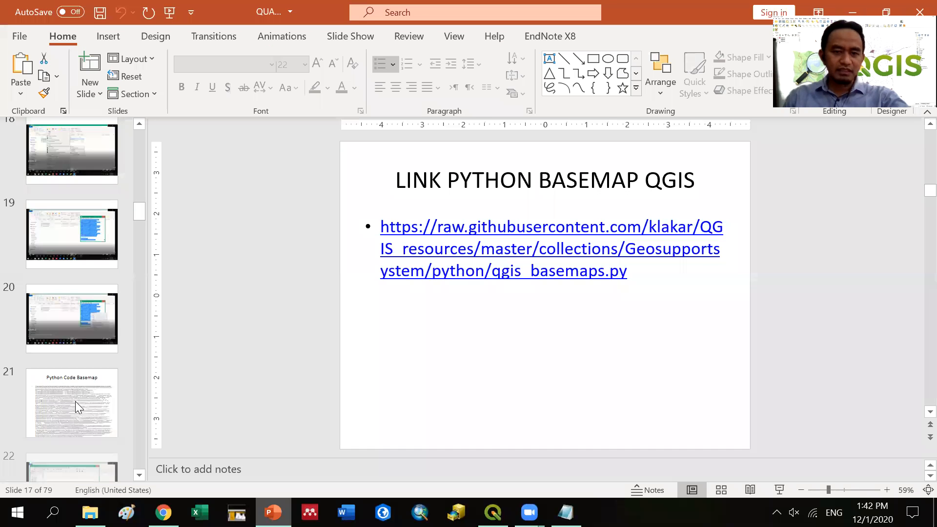
pyautogui.click(75, 401)
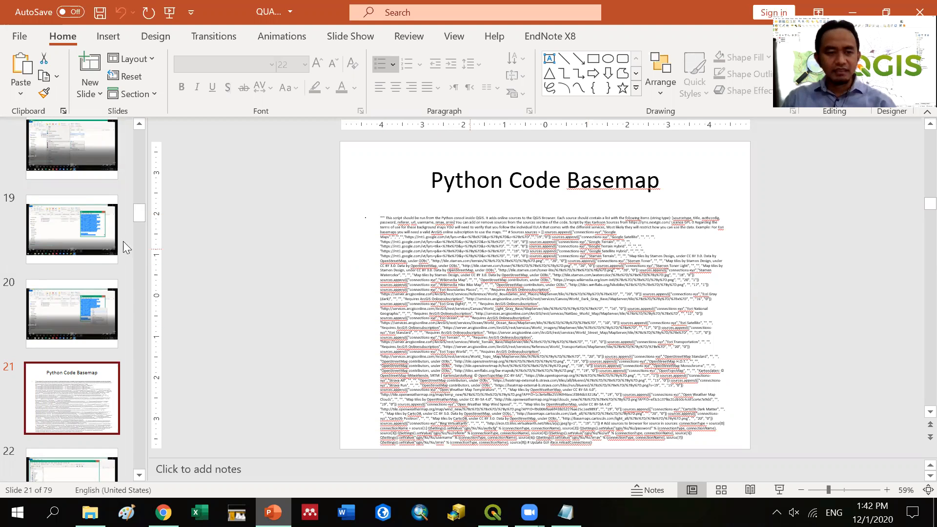
pyautogui.scroll(-3, 100, 377)
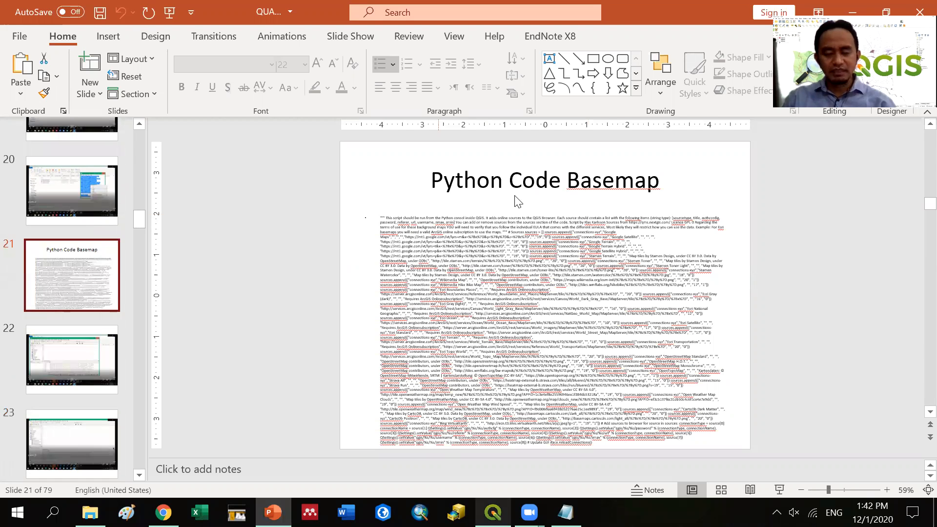
# - Return to QGIS, hide the open street map layer and open the Python Console
pyautogui.hotkey('alt', 'Tab')
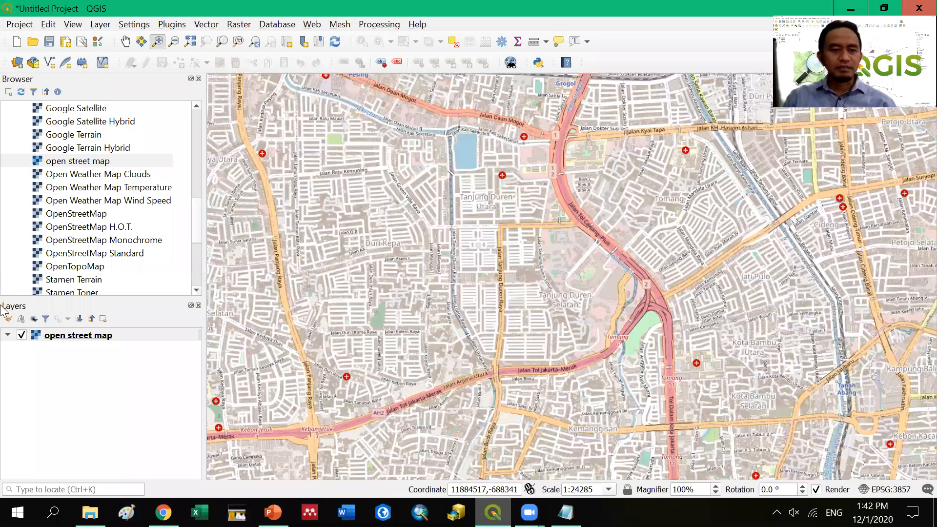
pyautogui.click(21, 335)
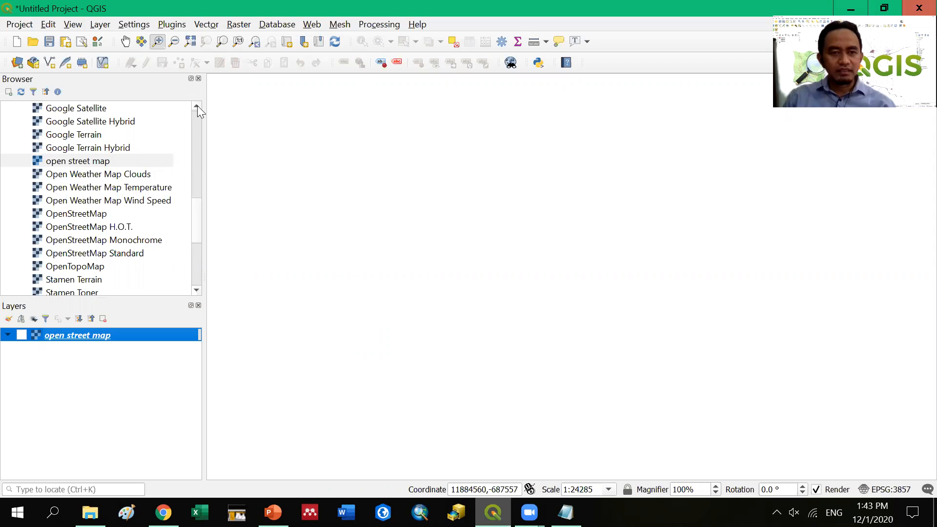
pyautogui.click(176, 27)
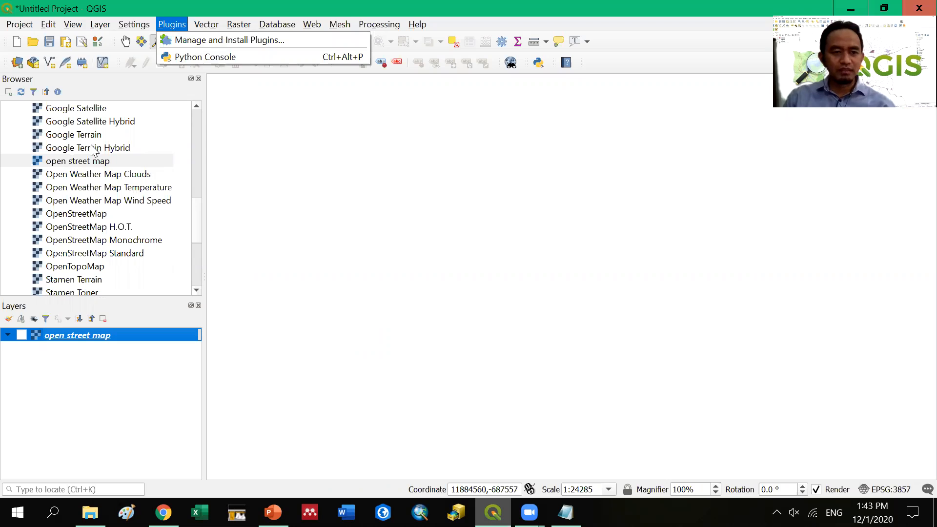
pyautogui.click(197, 57)
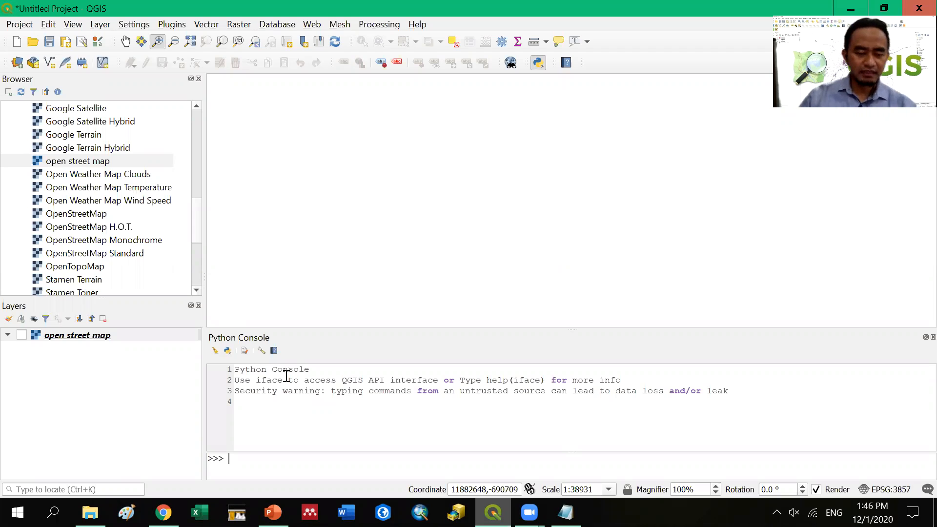
# - Paste the copied basemap script into the Python Console and run it through iface.reloadConnections()
pyautogui.rightClick(243, 463)
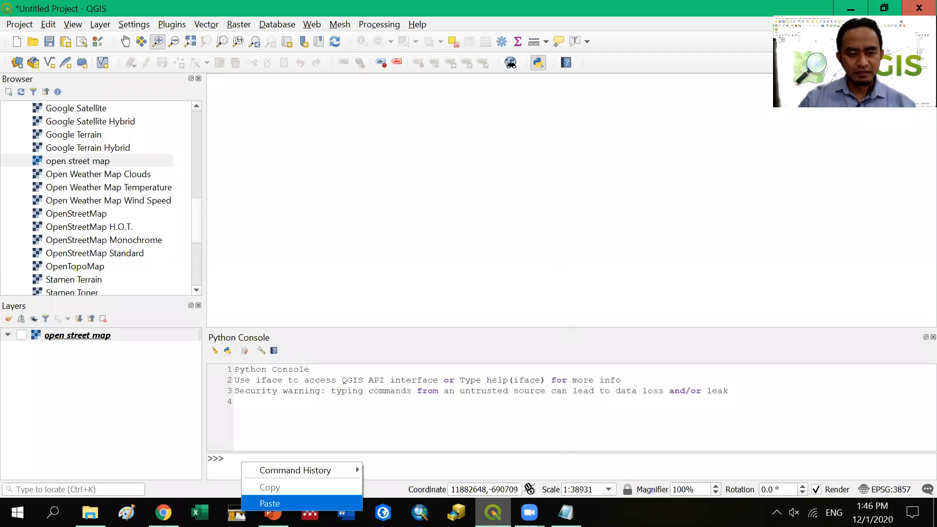
pyautogui.click(270, 503)
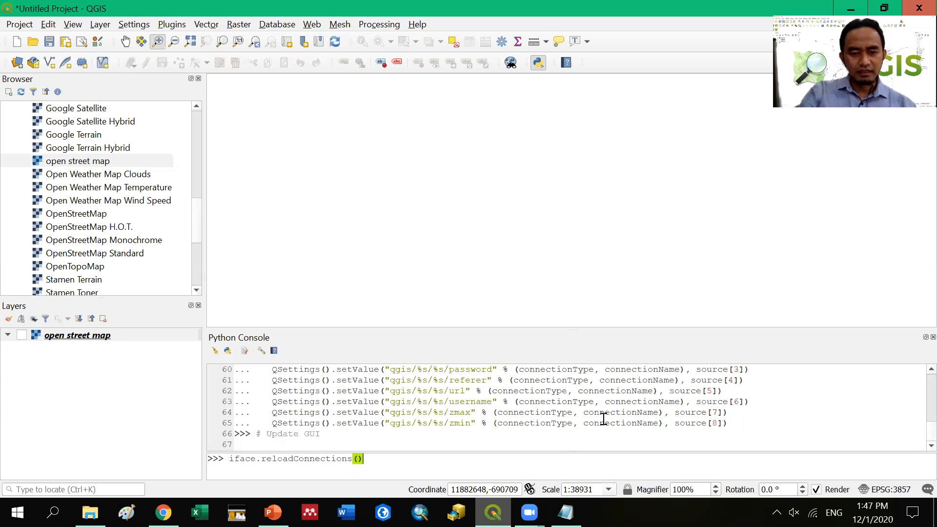
pyautogui.press('Return')
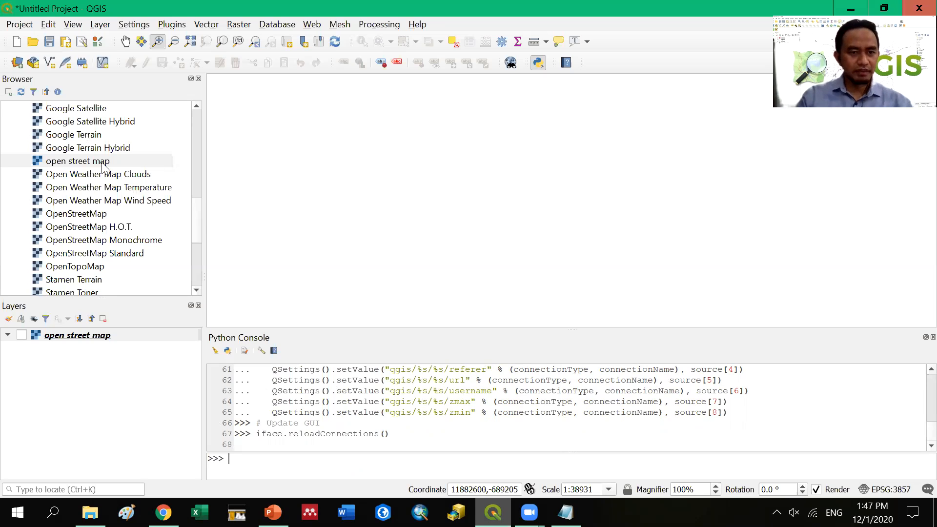
# - Add the Google Satellite Hybrid tile connection as a layer above open street map and close the Python Console
pyautogui.scroll(2, 103, 166)
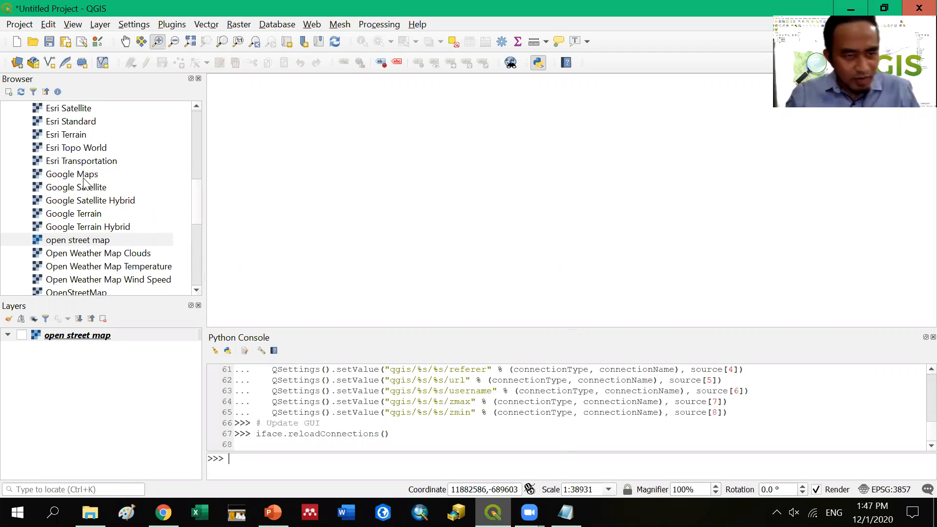
pyautogui.scroll(2, 85, 185)
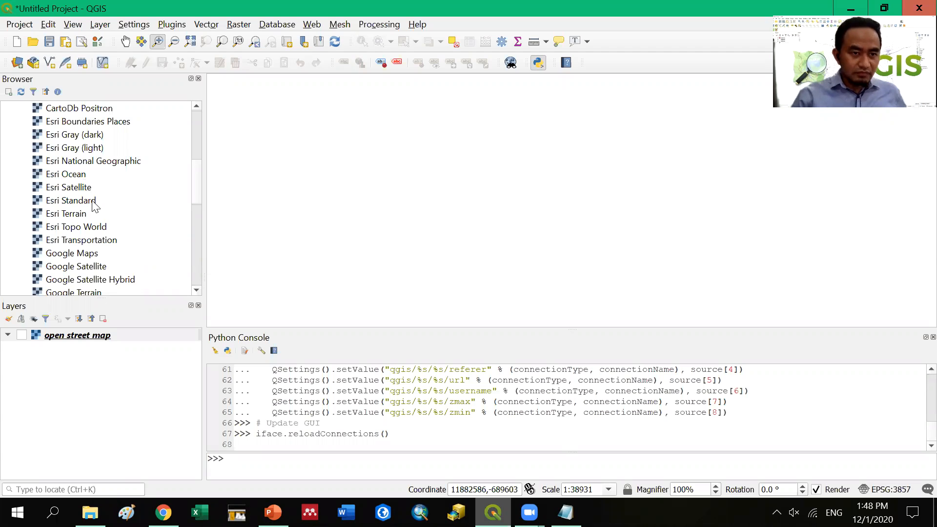
pyautogui.scroll(2, 95, 206)
pyautogui.scroll(-4, 96, 206)
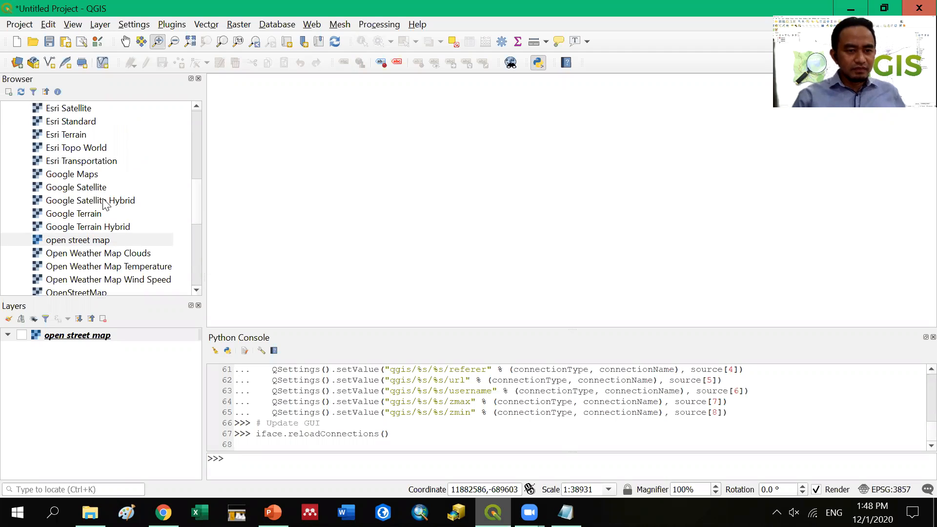
pyautogui.click(104, 201)
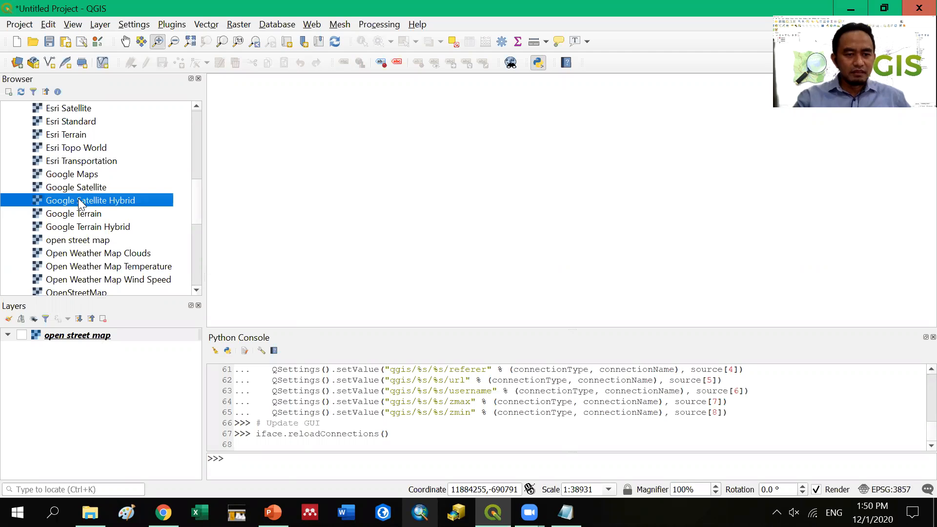
pyautogui.moveTo(81, 204); pyautogui.dragTo(112, 344)
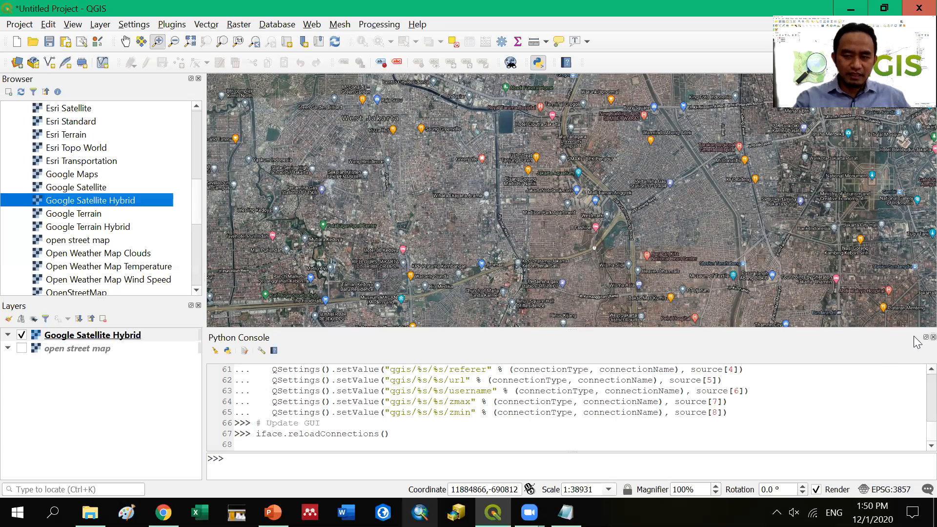
pyautogui.click(933, 337)
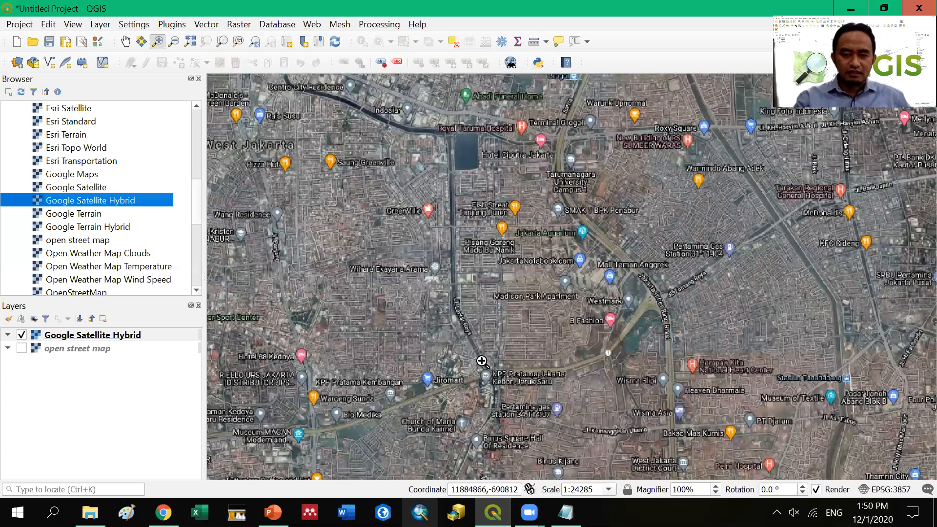
# - Examine the Google Satellite Hybrid basemap across West Jakarta, from Tanjung Duren to street-level detail around Jl. Musyawarah in Kebon Jeruk
pyautogui.click(125, 41)
pyautogui.moveTo(485, 182); pyautogui.dragTo(494, 345)
pyautogui.moveTo(502, 241); pyautogui.dragTo(518, 258)
pyautogui.moveTo(533, 347); pyautogui.dragTo(543, 237)
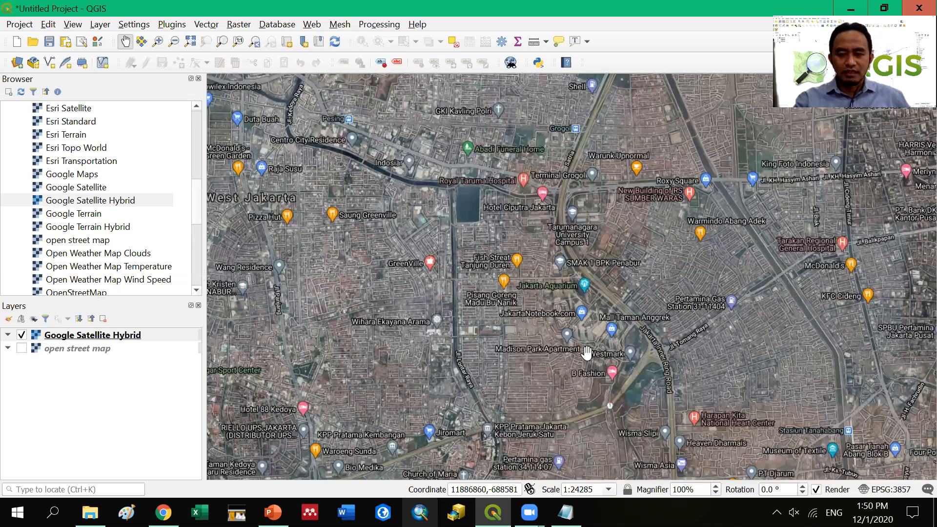
pyautogui.moveTo(589, 298); pyautogui.dragTo(589, 289)
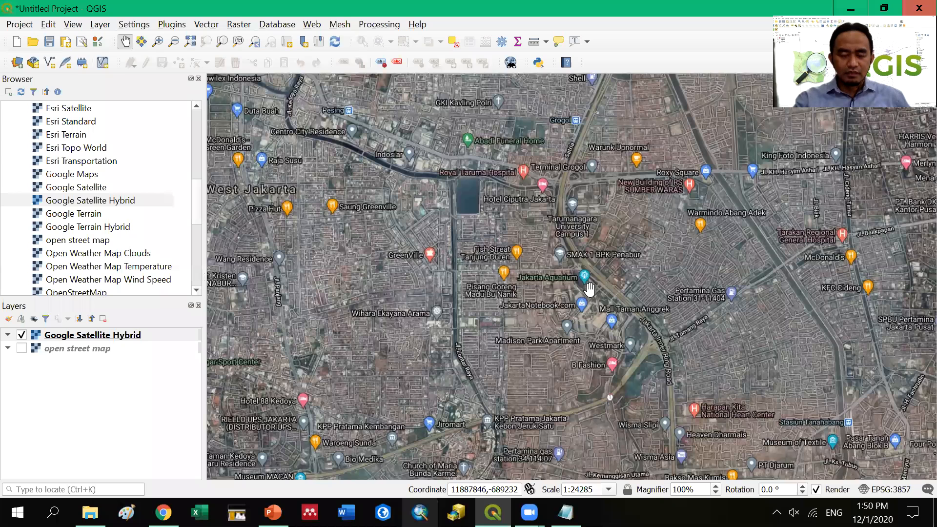
pyautogui.scroll(-3, 589, 289)
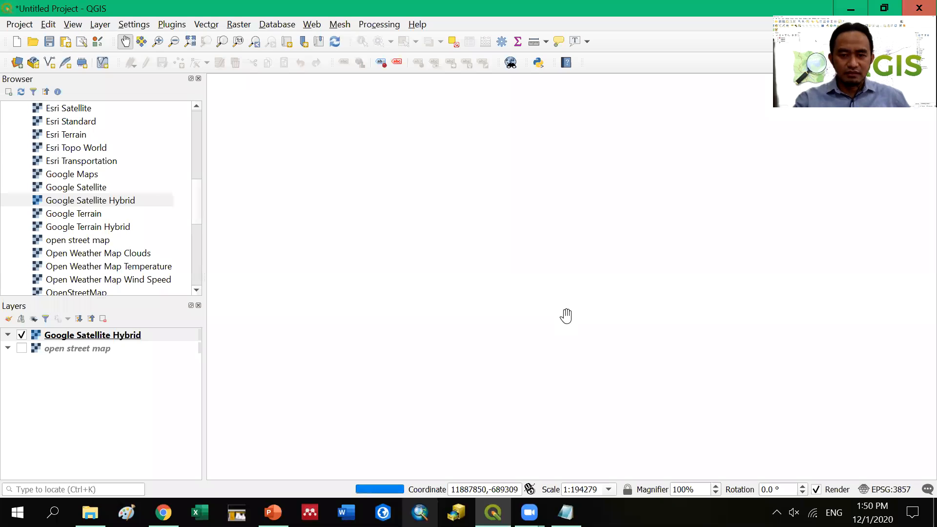
pyautogui.scroll(4, 537, 279)
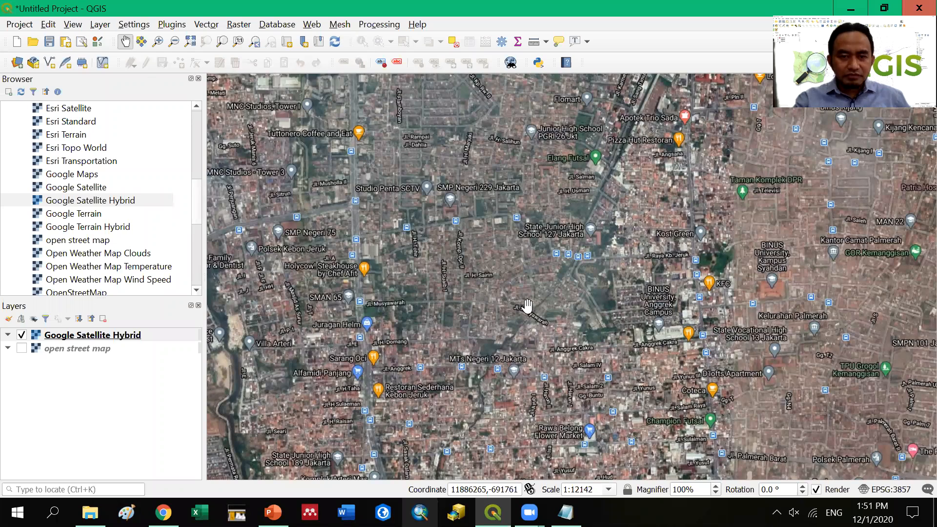
pyautogui.moveTo(505, 311); pyautogui.dragTo(498, 278)
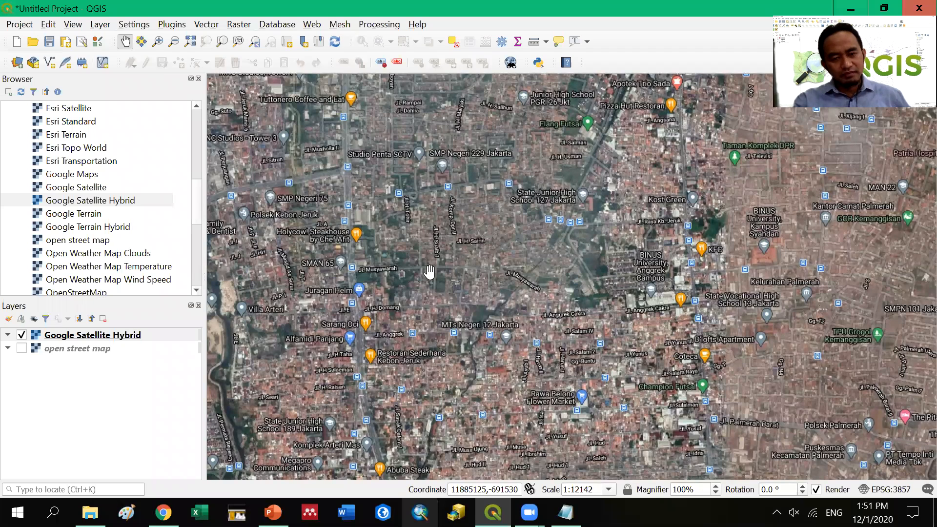
pyautogui.scroll(1, 425, 269)
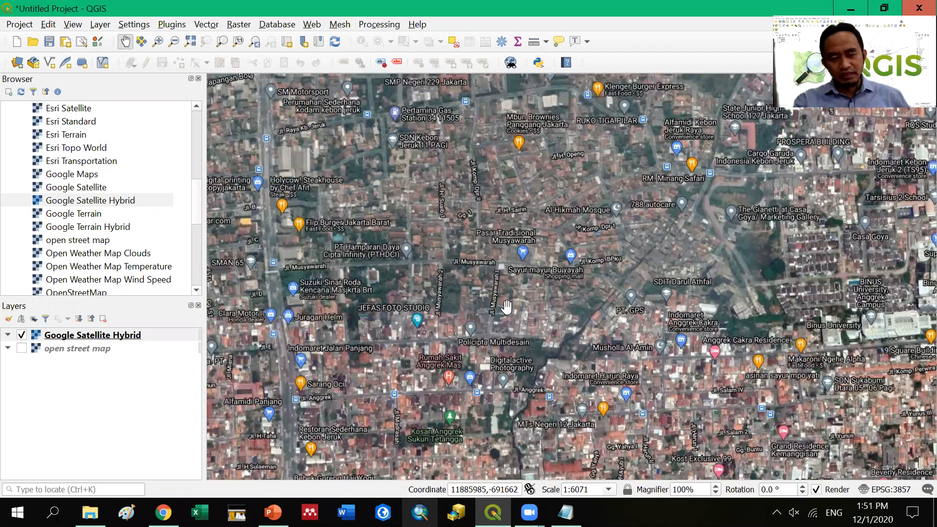
pyautogui.scroll(2, 538, 298)
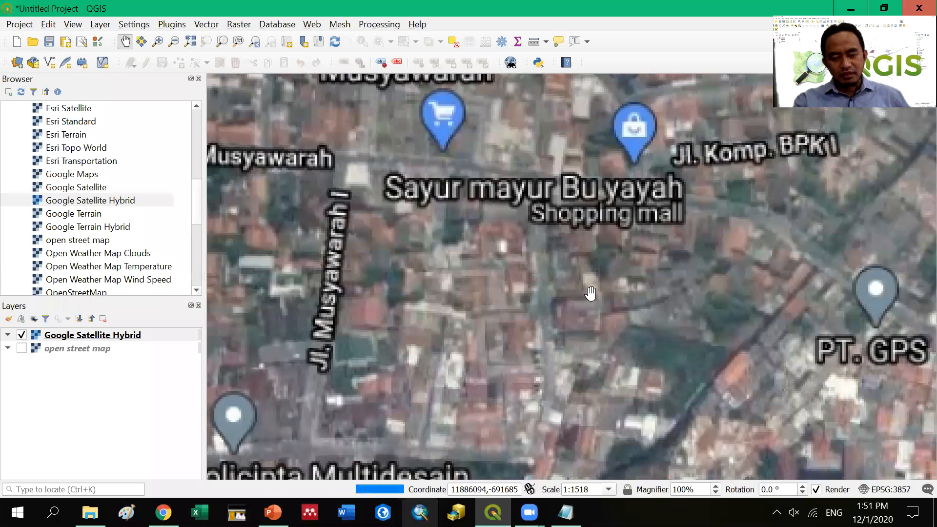
# - Show the open street map layer and move Google Satellite Hybrid below it in the layer order
pyautogui.moveTo(764, 361); pyautogui.dragTo(614, 288)
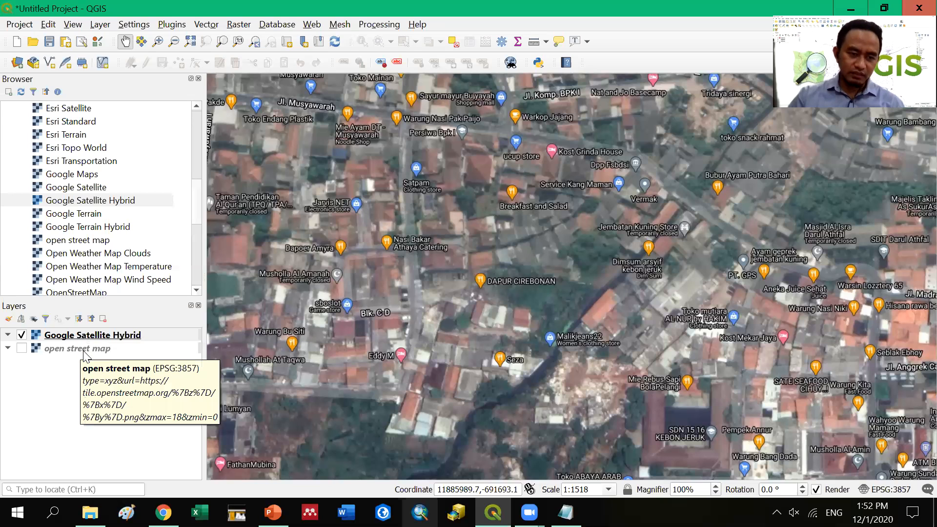
pyautogui.click(21, 348)
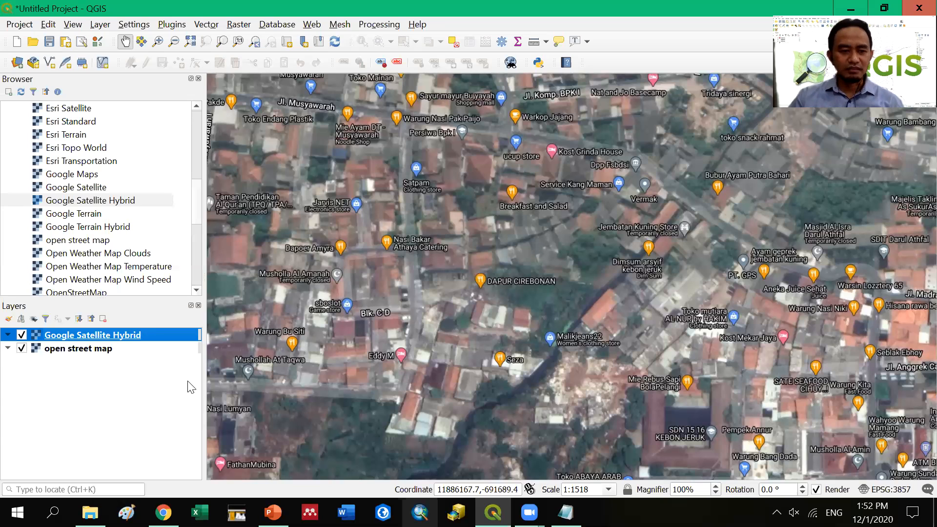
pyautogui.click(55, 346)
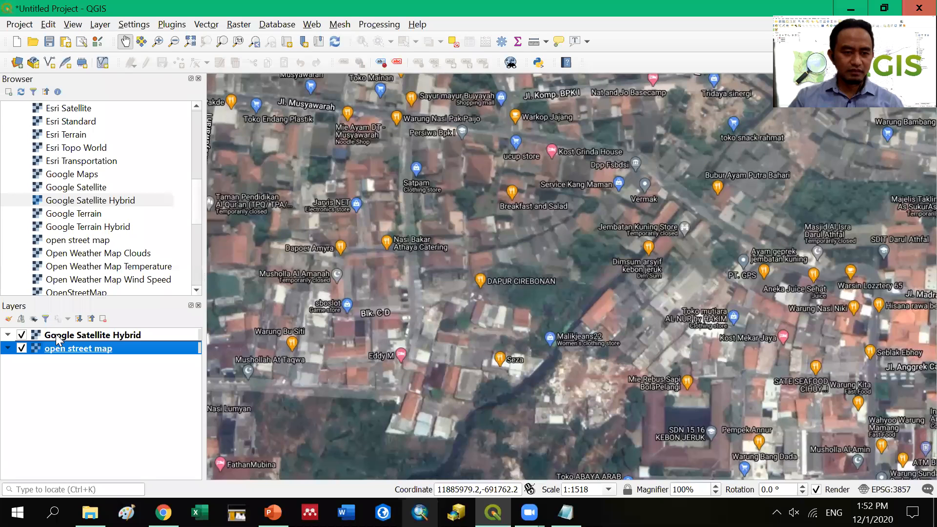
pyautogui.moveTo(58, 339); pyautogui.dragTo(62, 369)
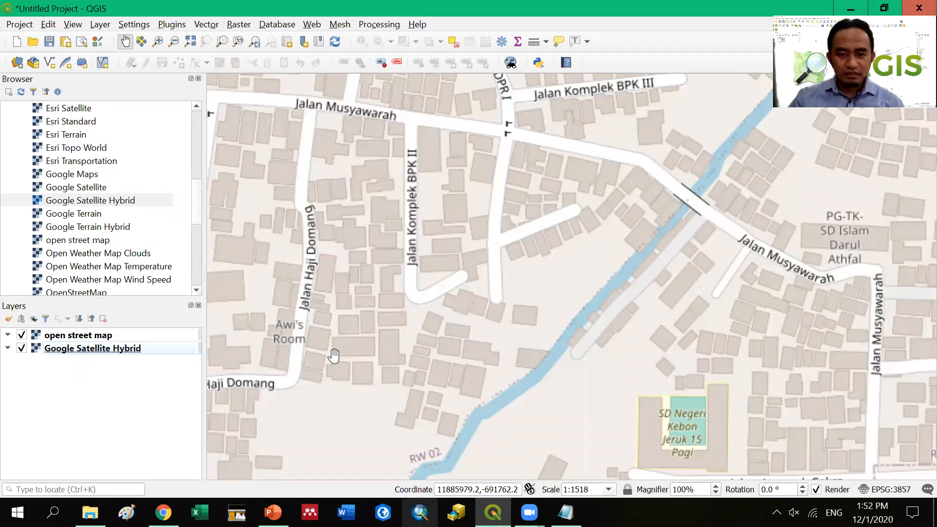
# - Toggle the visibility of both basemap layers to compare them, leaving only Google Satellite Hybrid shown
pyautogui.click(22, 336)
pyautogui.click(21, 336)
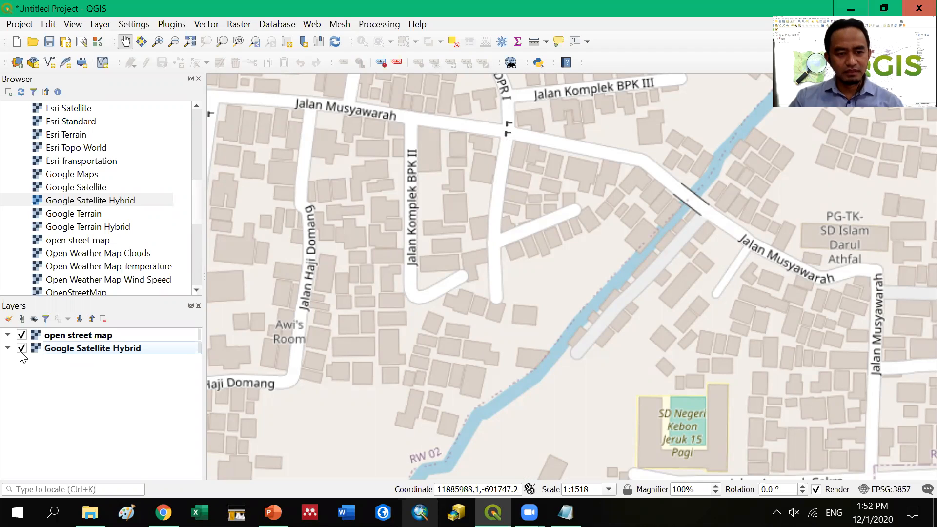
pyautogui.click(22, 350)
pyautogui.click(21, 349)
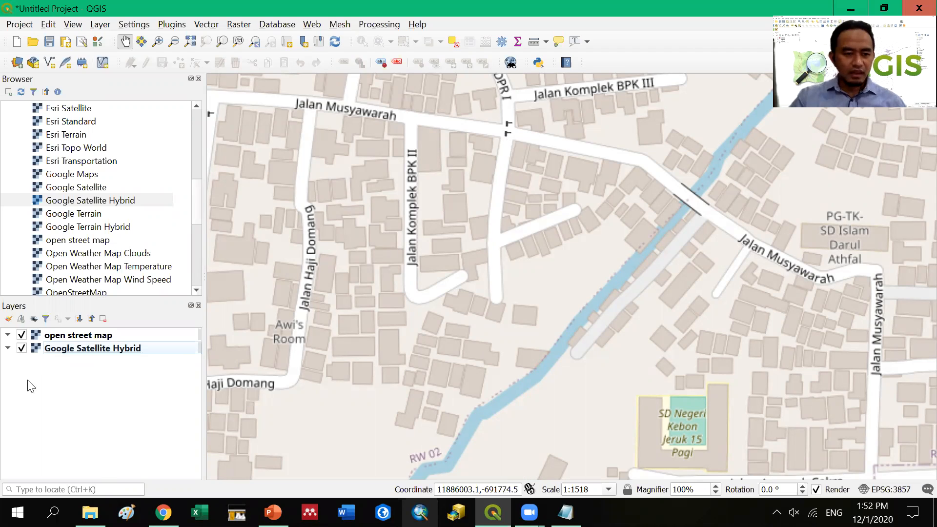
pyautogui.click(21, 336)
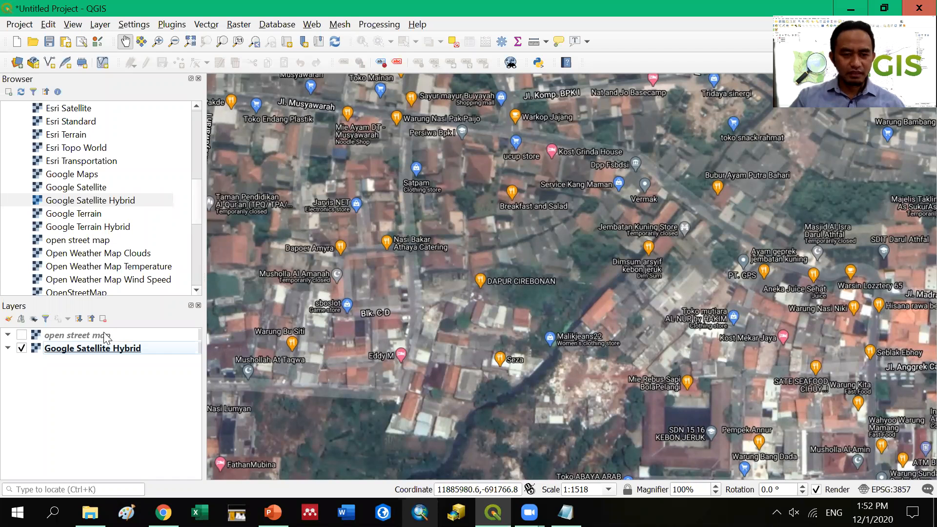
# - Move Google Satellite Hybrid back above open street map, show both layers and toggle the hybrid layer's visibility to compare them
pyautogui.click(64, 337)
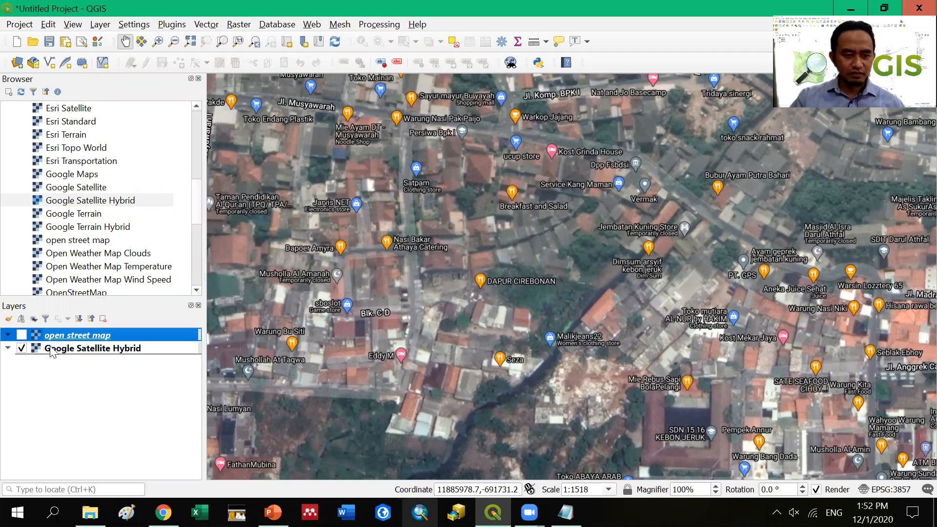
pyautogui.moveTo(52, 351); pyautogui.dragTo(51, 351)
pyautogui.click(22, 348)
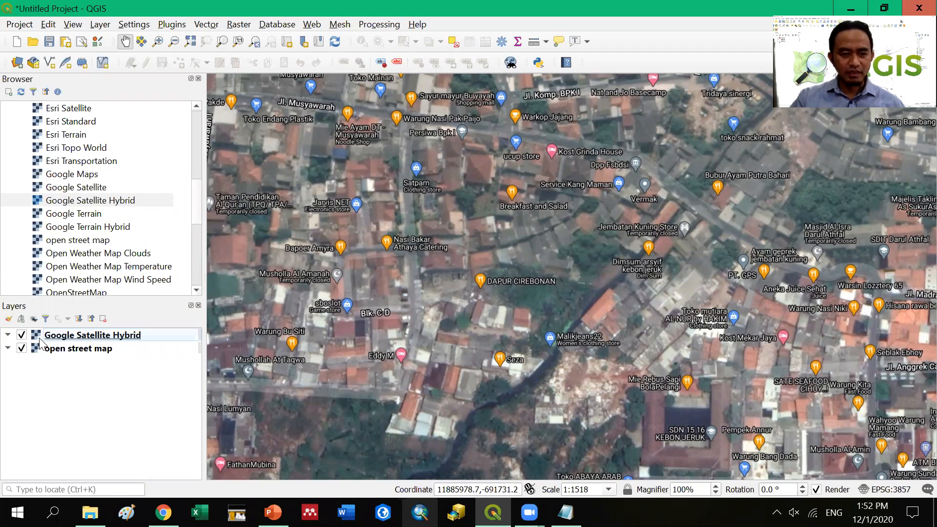
pyautogui.click(21, 336)
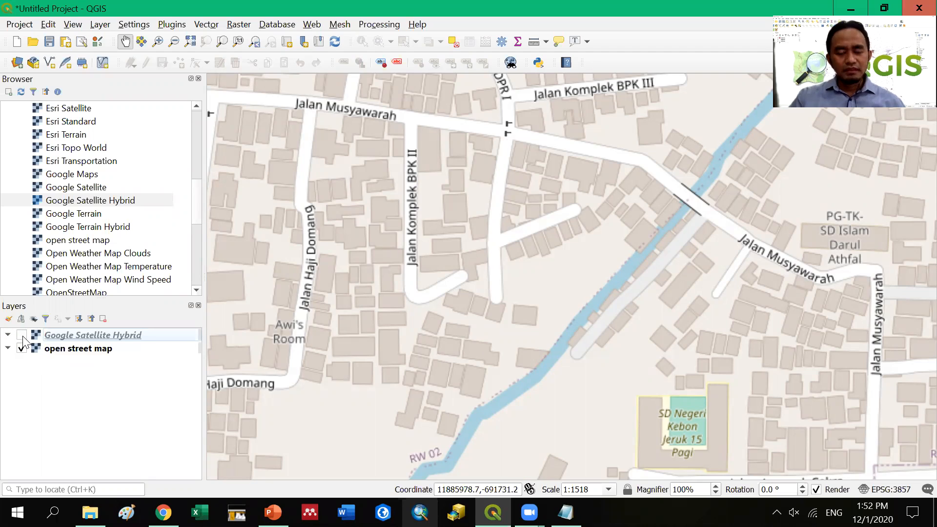
pyautogui.click(22, 335)
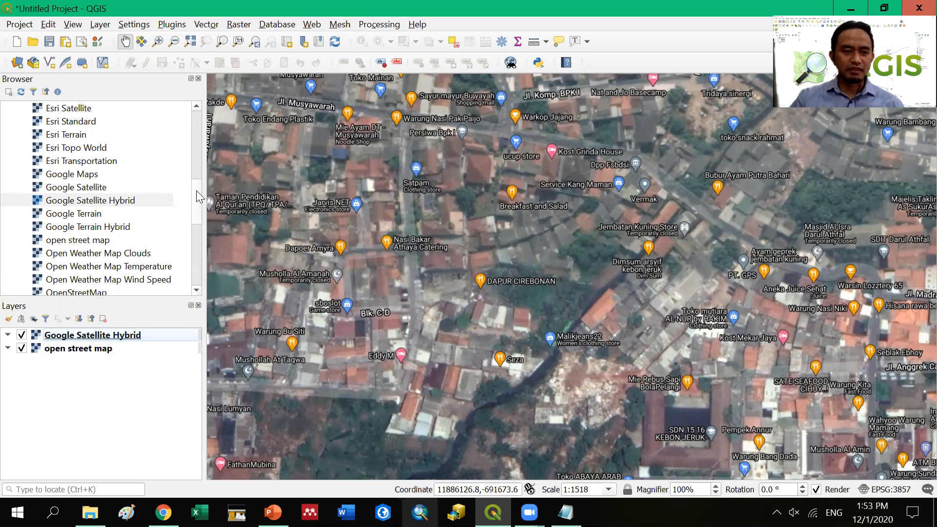
# - Set the project coordinate reference system to WGS 84 (EPSG:4326) in the project properties and apply it
pyautogui.click(196, 150)
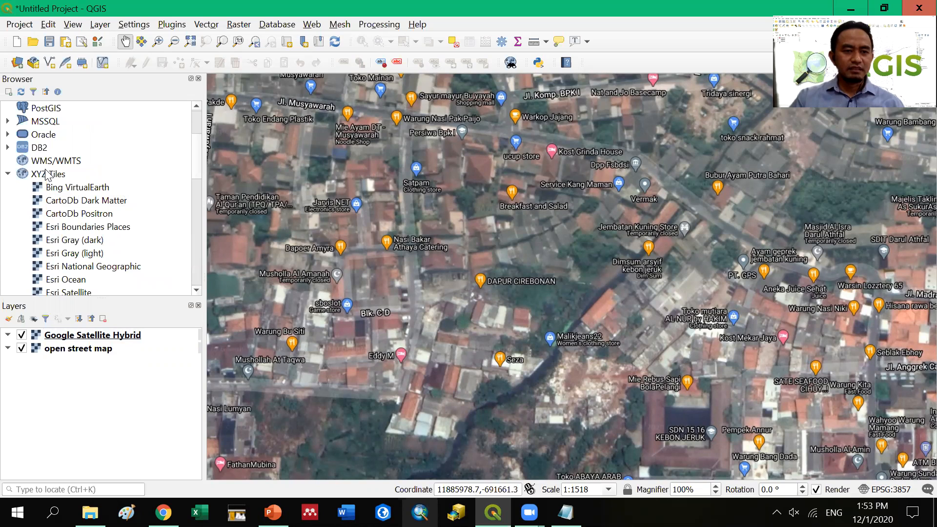
pyautogui.click(10, 29)
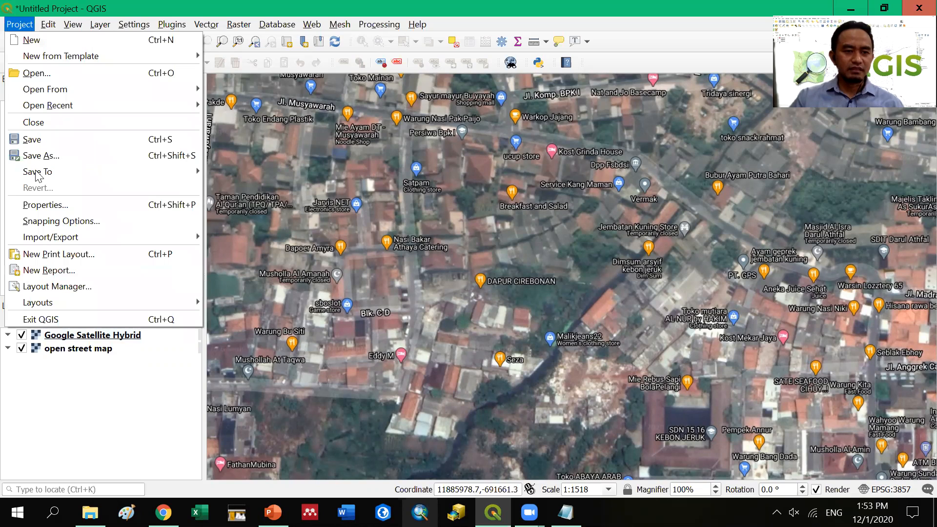
pyautogui.click(43, 203)
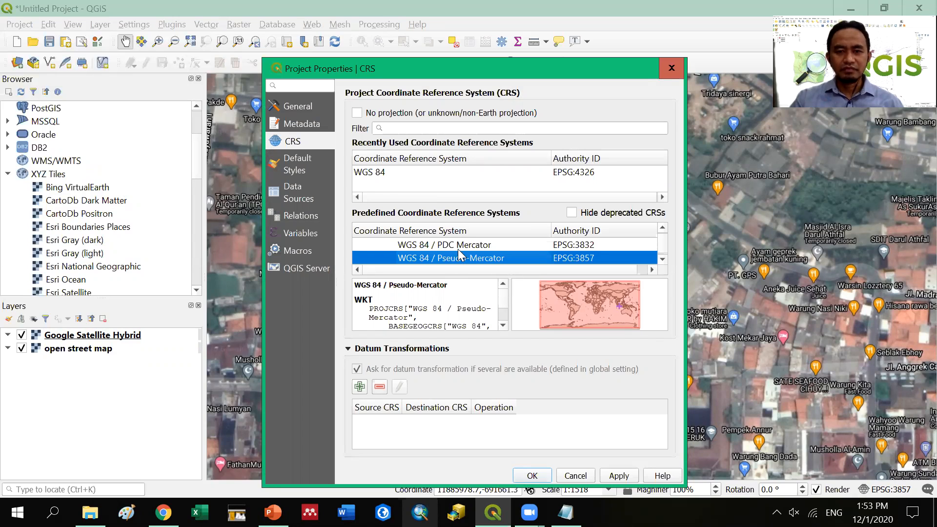
pyautogui.click(547, 174)
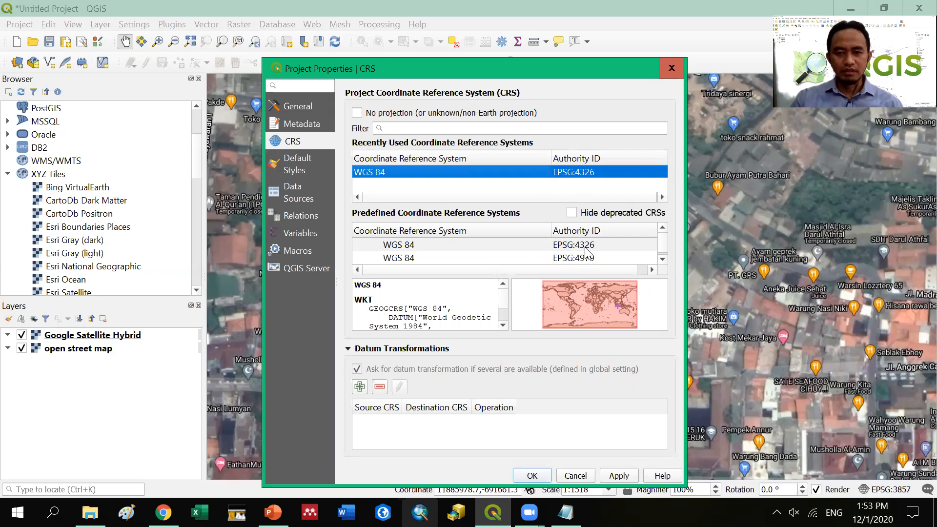
pyautogui.click(517, 249)
pyautogui.click(537, 171)
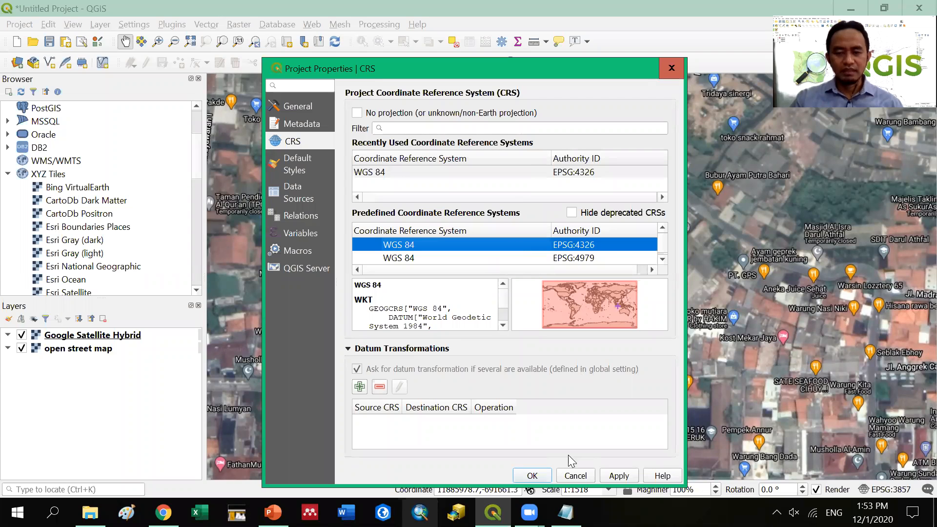
pyautogui.click(610, 480)
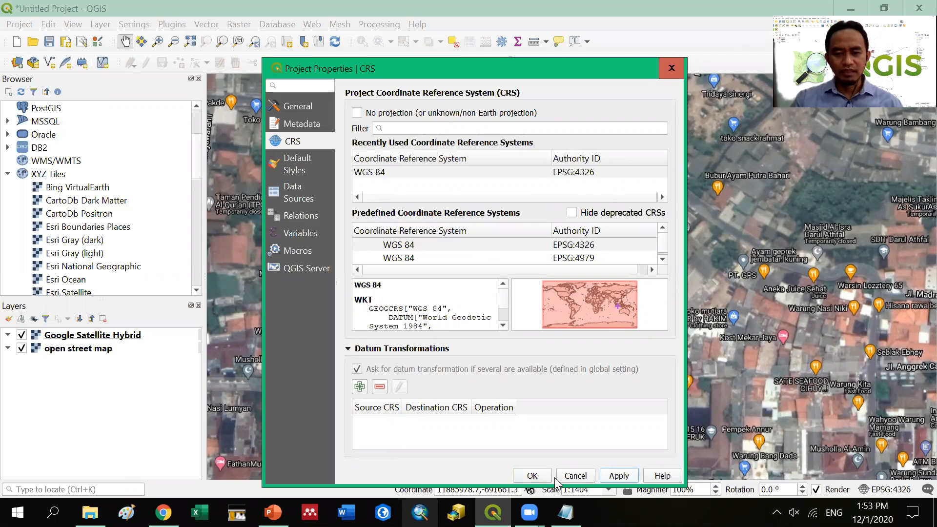
pyautogui.click(537, 478)
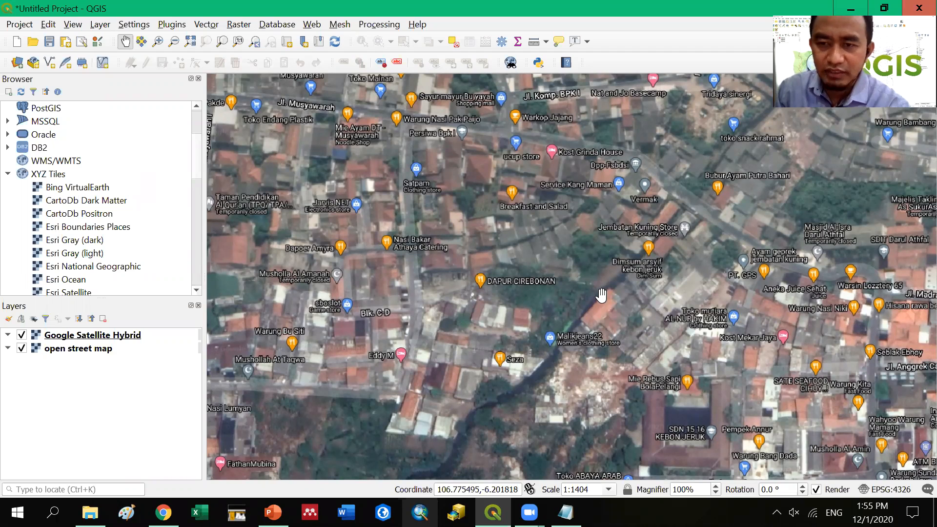
# - Examine the Google Satellite Hybrid basemap from Kebon Jeruk across West Jakarta to the Pesing Poglar canal area at different scales
pyautogui.scroll(-1, 600, 295)
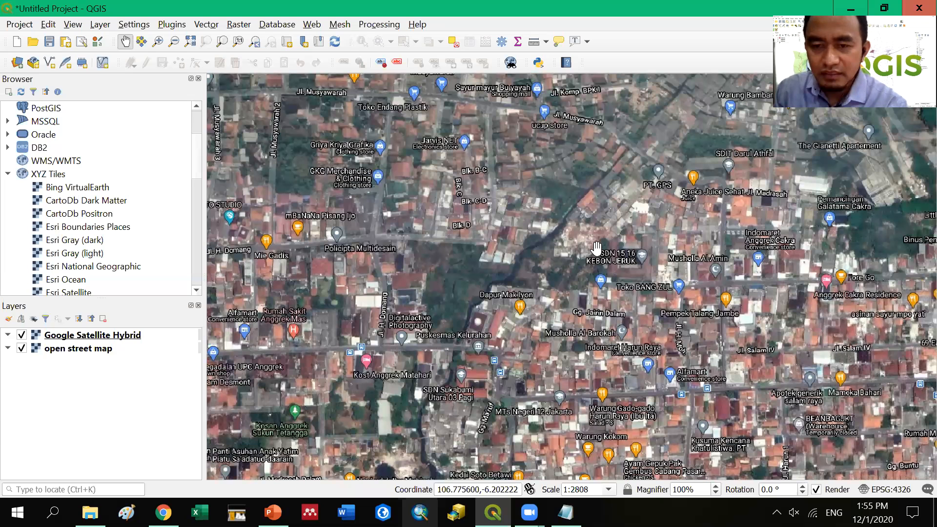
pyautogui.scroll(-1, 596, 248)
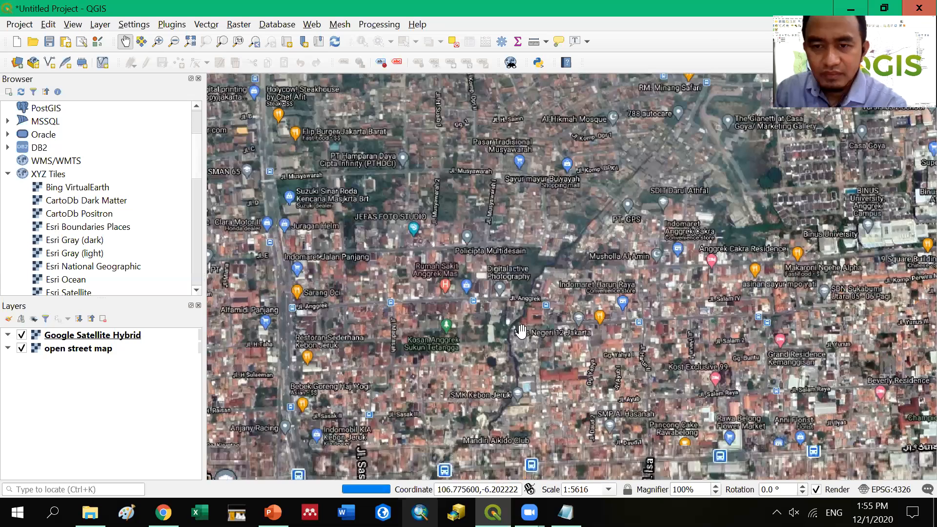
pyautogui.scroll(-1, 577, 279)
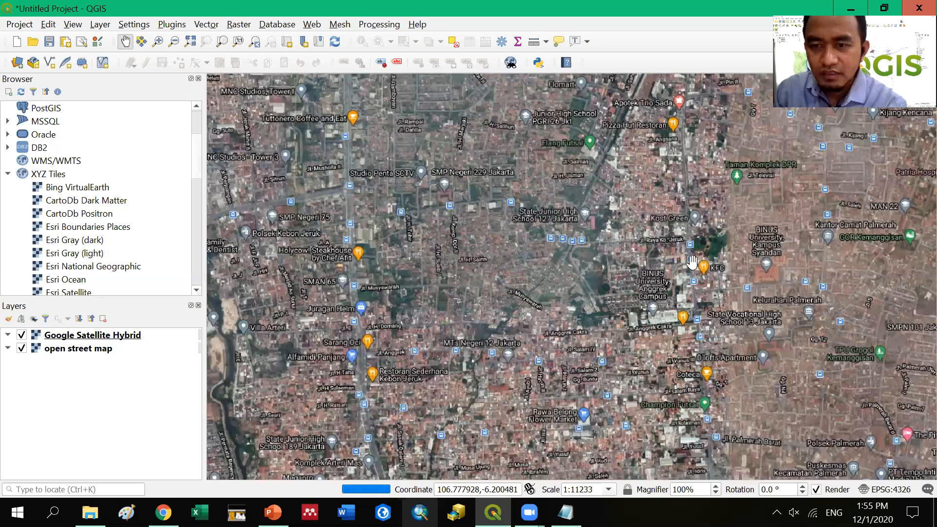
pyautogui.scroll(-1, 693, 262)
pyautogui.scroll(2, 672, 266)
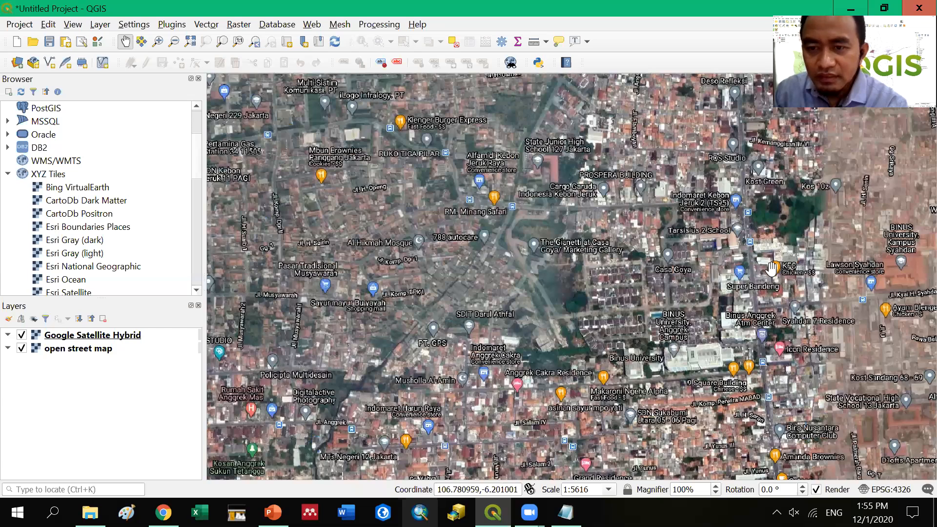
pyautogui.moveTo(772, 270); pyautogui.dragTo(658, 279)
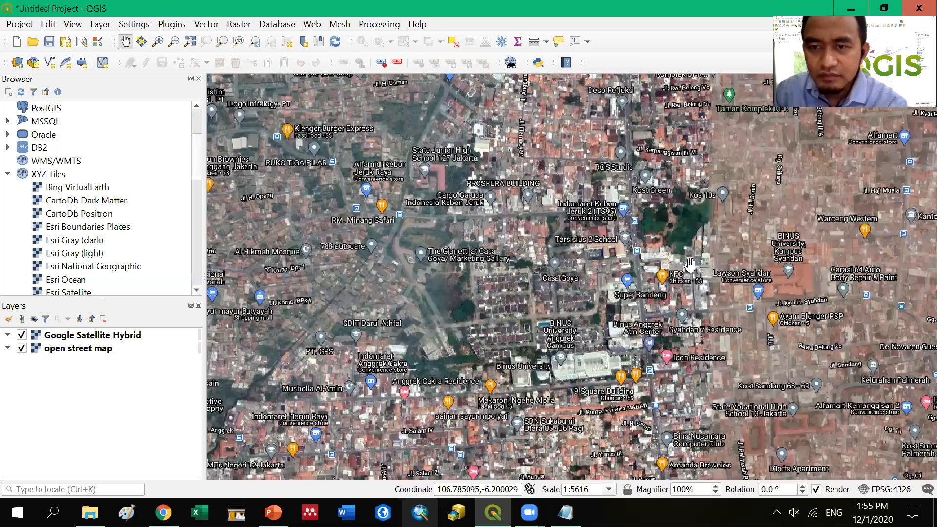
pyautogui.scroll(-1, 695, 261)
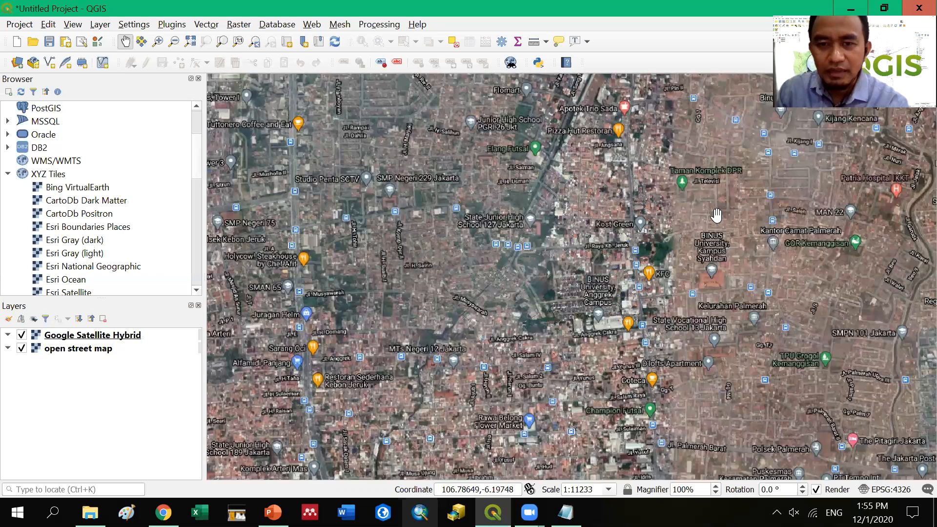
pyautogui.scroll(-1, 714, 211)
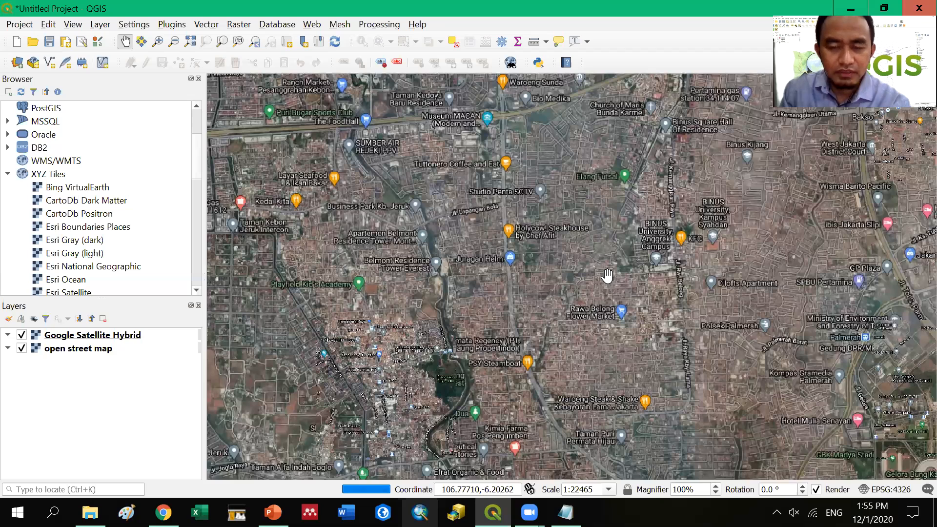
pyautogui.scroll(-1, 608, 276)
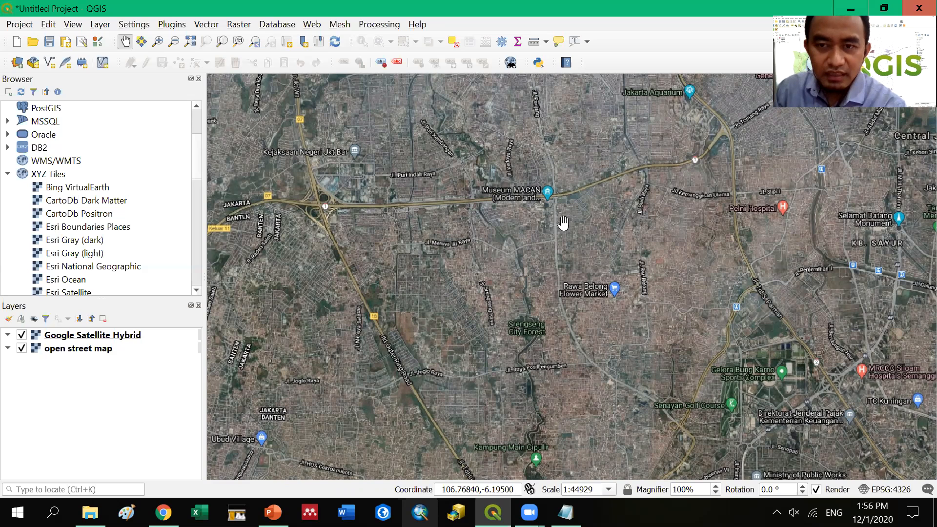
pyautogui.moveTo(625, 224); pyautogui.dragTo(576, 329)
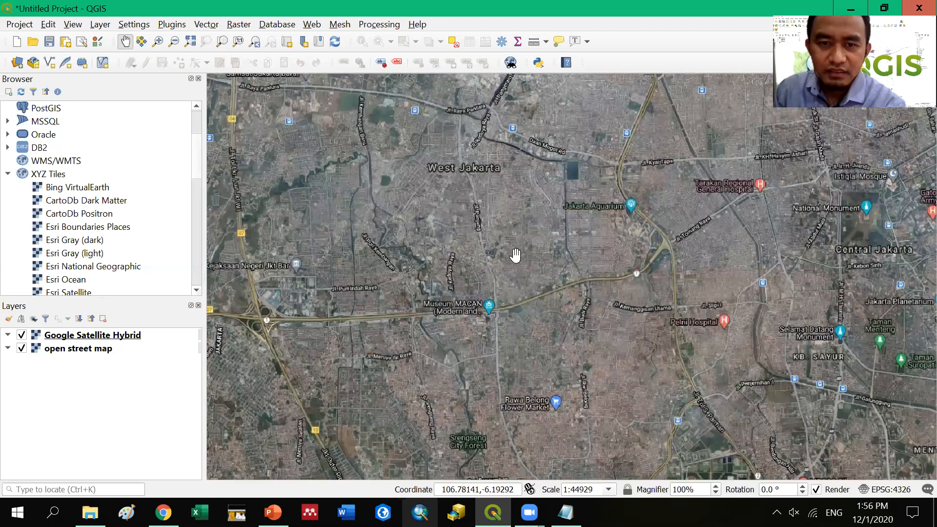
pyautogui.moveTo(486, 214); pyautogui.dragTo(566, 301)
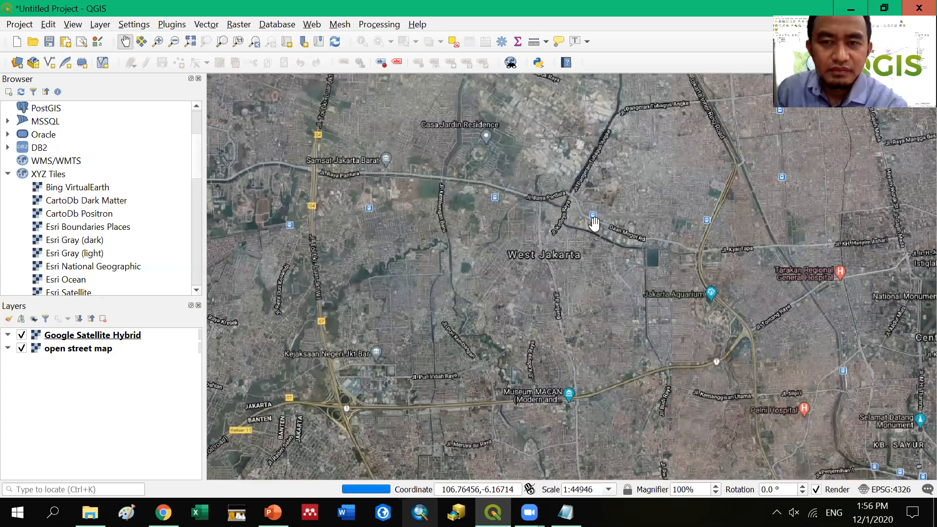
pyautogui.moveTo(617, 189); pyautogui.dragTo(599, 287)
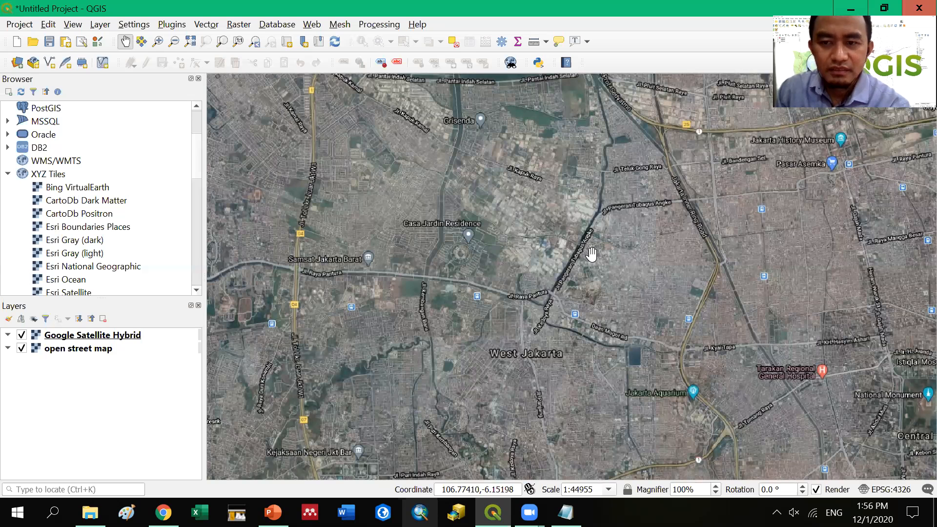
pyautogui.scroll(2, 591, 254)
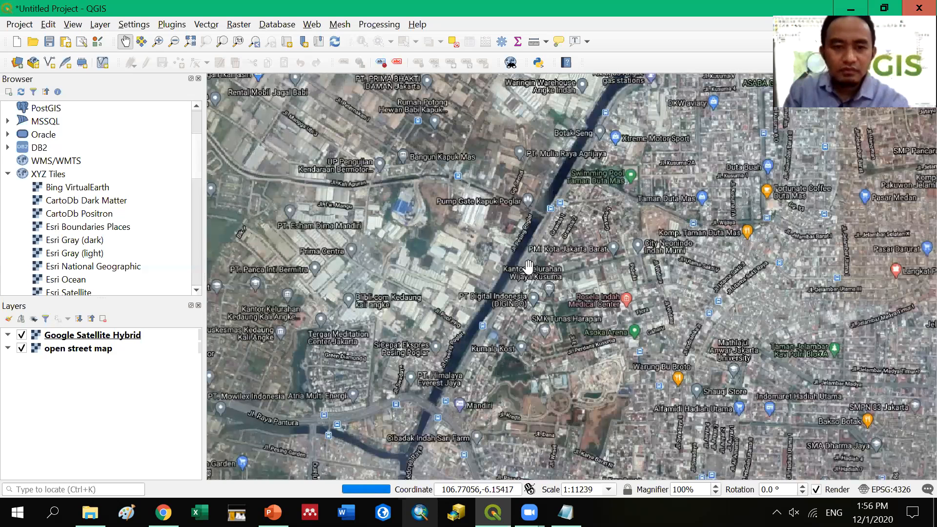
pyautogui.scroll(2, 528, 267)
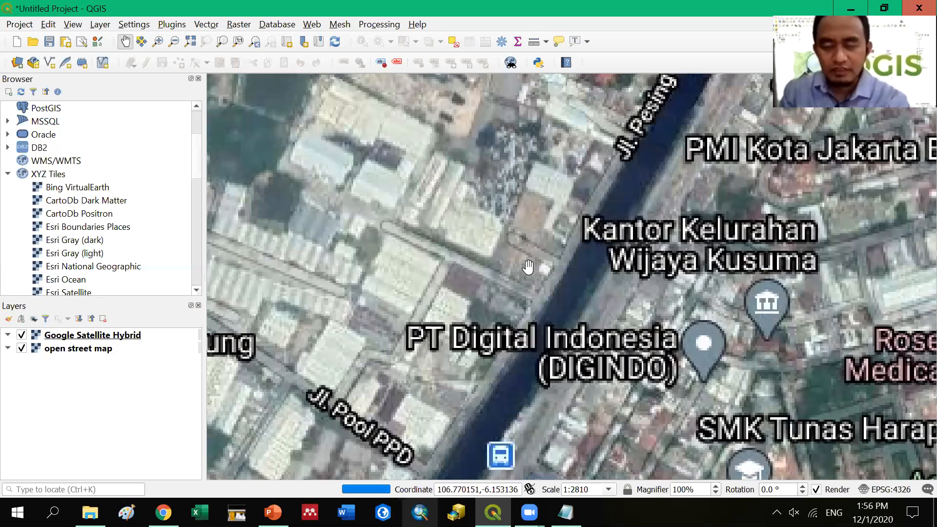
pyautogui.scroll(-1, 662, 276)
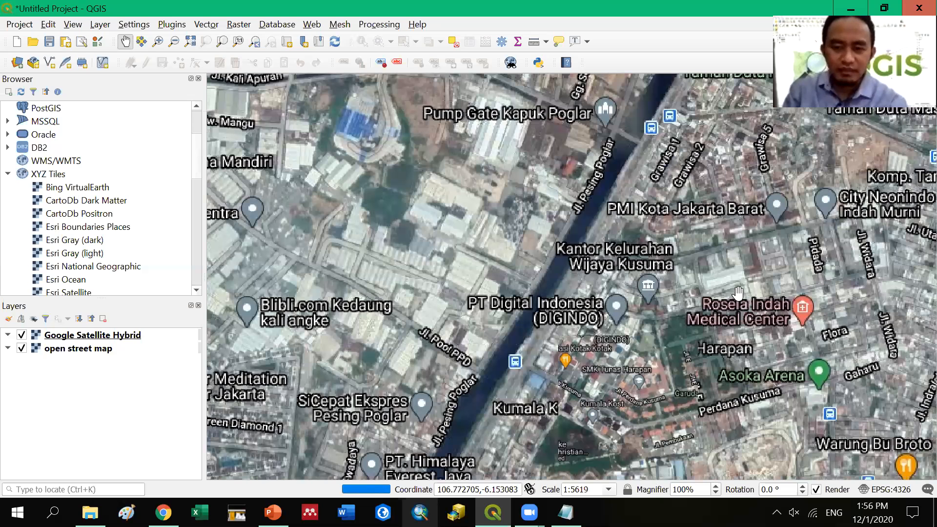
pyautogui.scroll(-1, 713, 295)
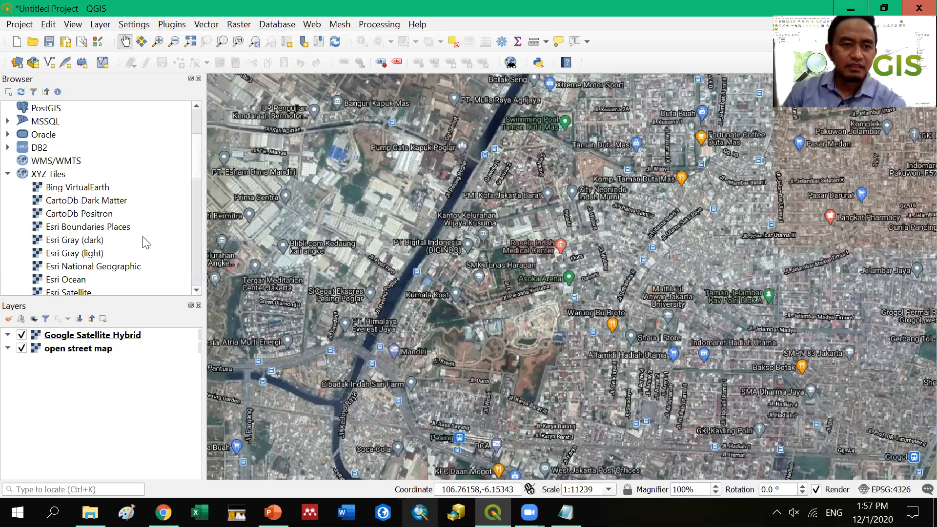
pyautogui.click(100, 24)
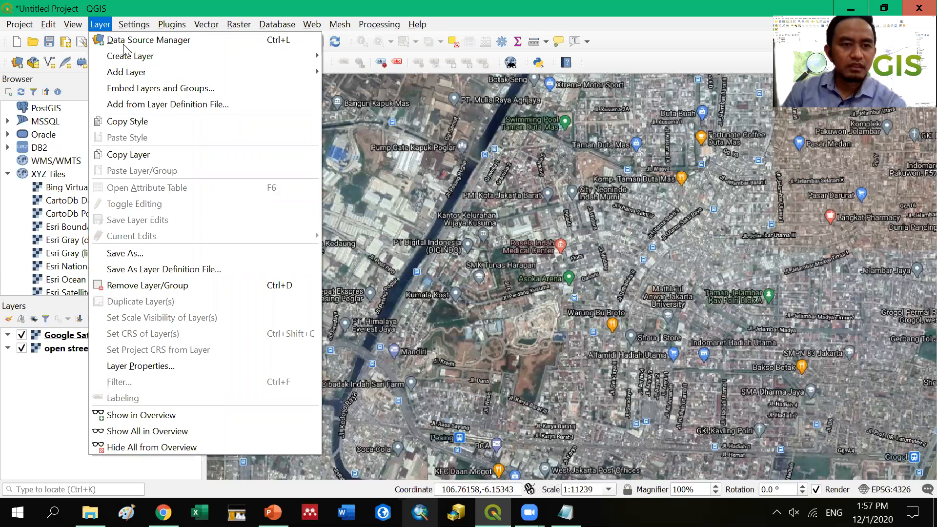
pyautogui.moveTo(132, 61)
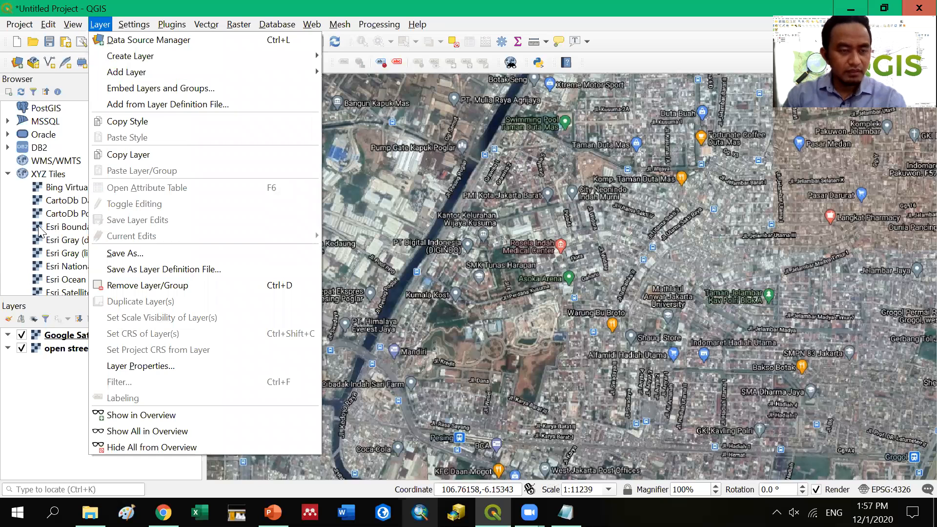
pyautogui.click(56, 84)
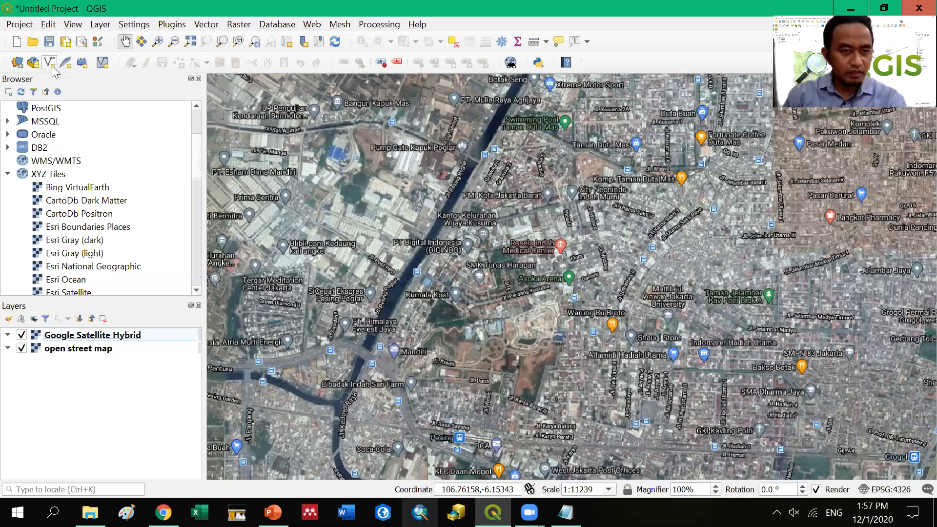
# - Start a new shapefile layer and enter Kantor Kelurahan as its file name
pyautogui.click(49, 62)
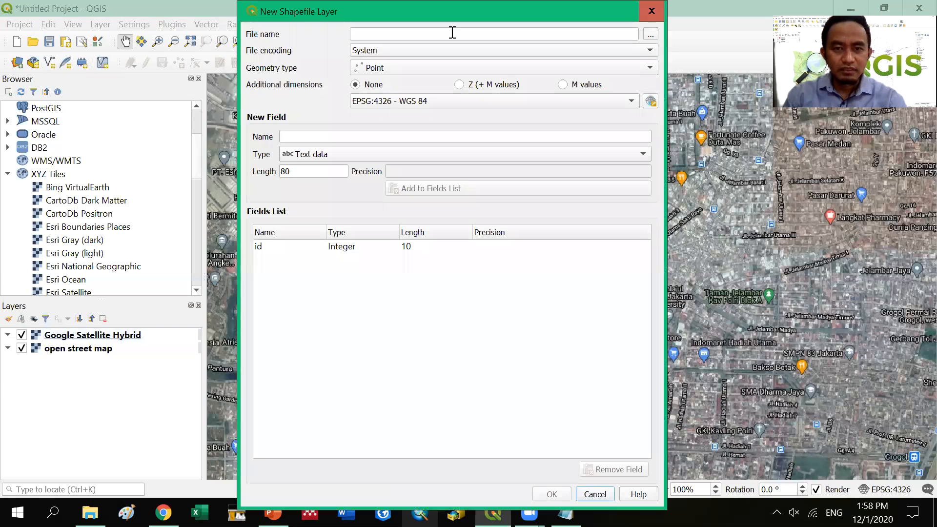
pyautogui.moveTo(302, 6); pyautogui.dragTo(313, 68)
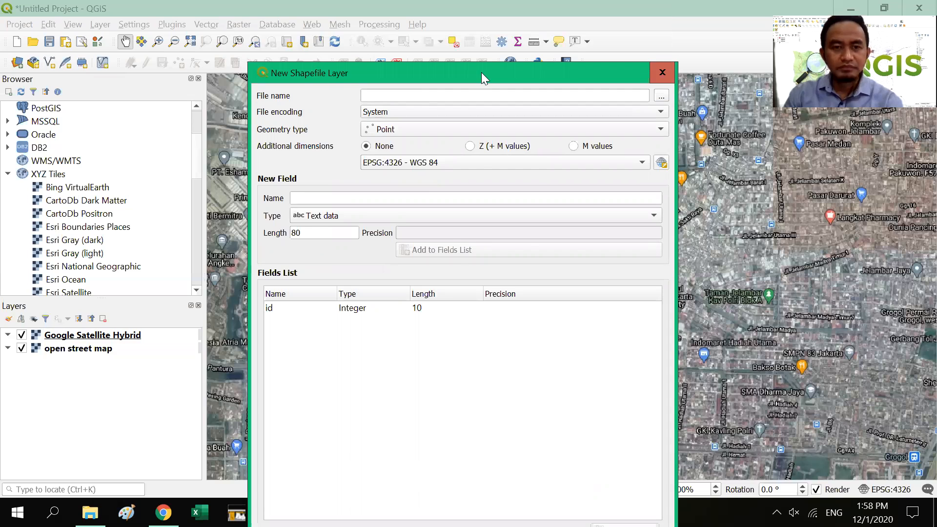
pyautogui.moveTo(482, 72); pyautogui.dragTo(558, 34)
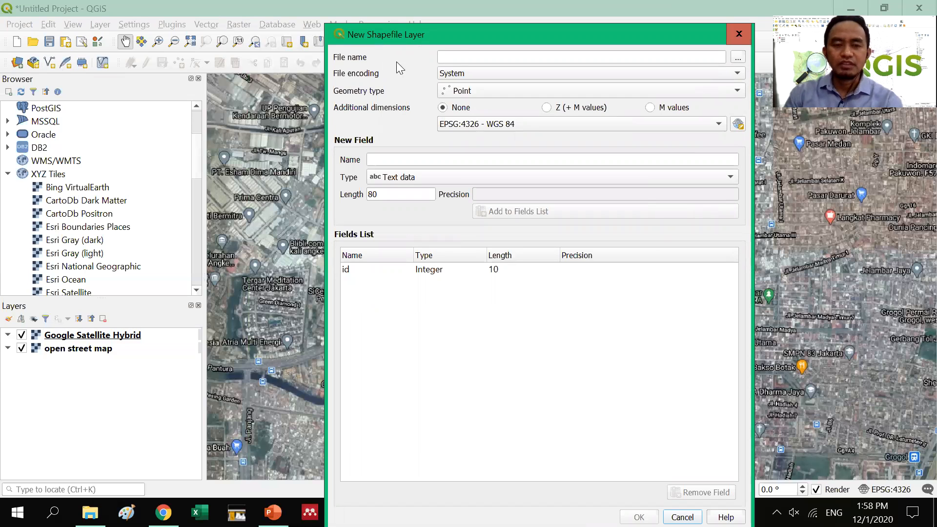
pyautogui.click(459, 57)
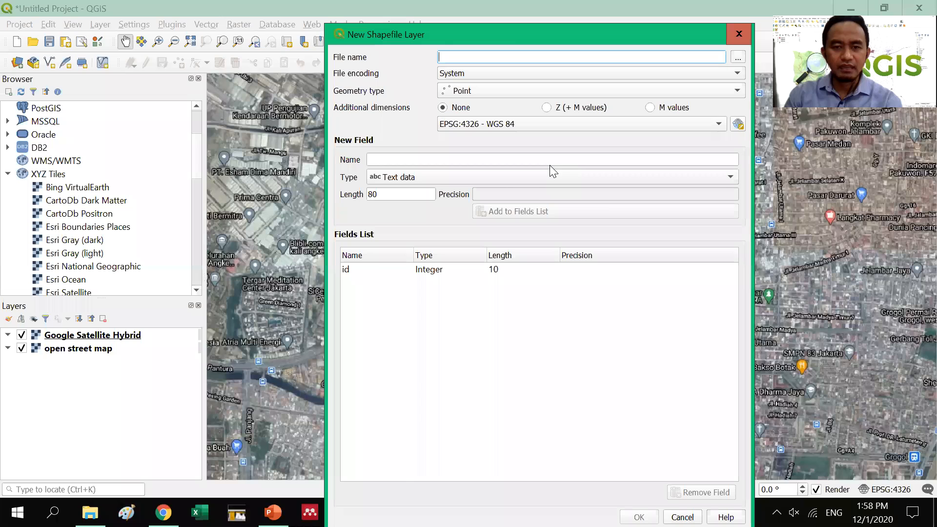
pyautogui.moveTo(482, 32); pyautogui.dragTo(548, 31)
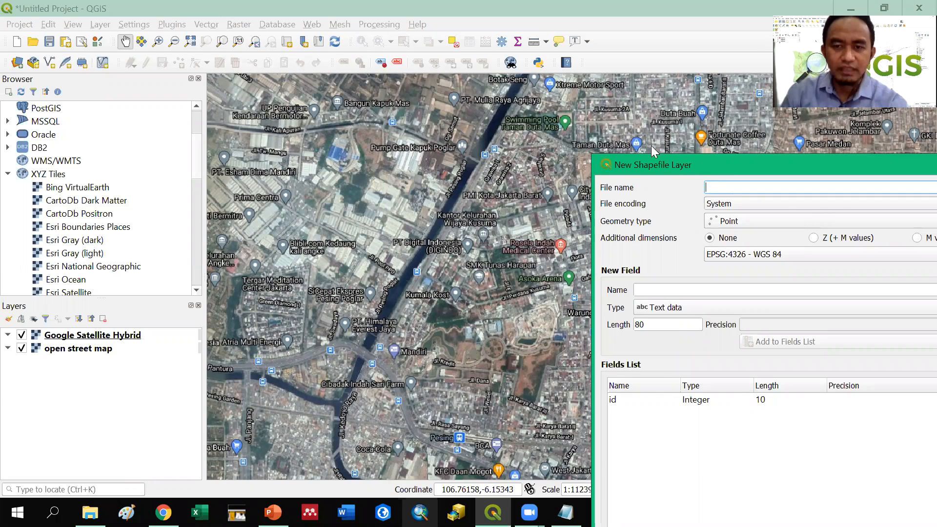
pyautogui.moveTo(722, 166); pyautogui.dragTo(653, 132)
pyautogui.write('Kantor')
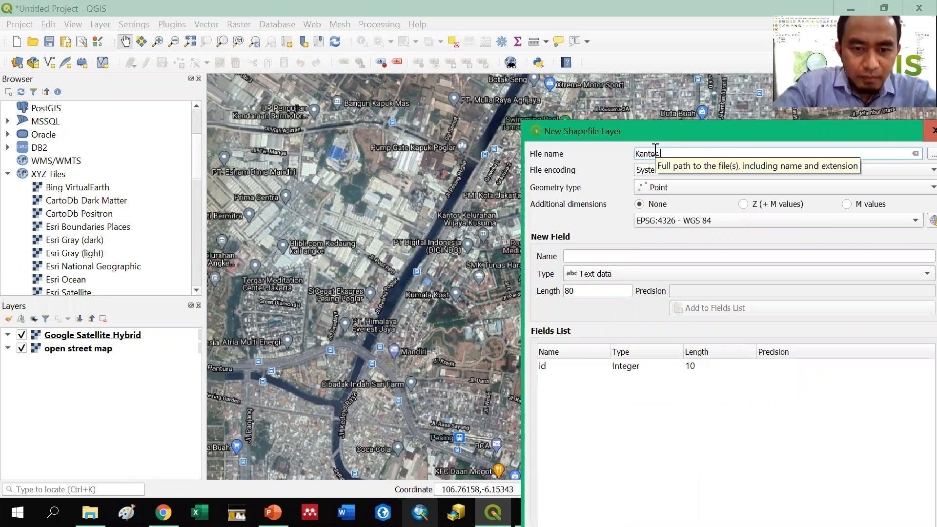
pyautogui.write(' kelurahan')
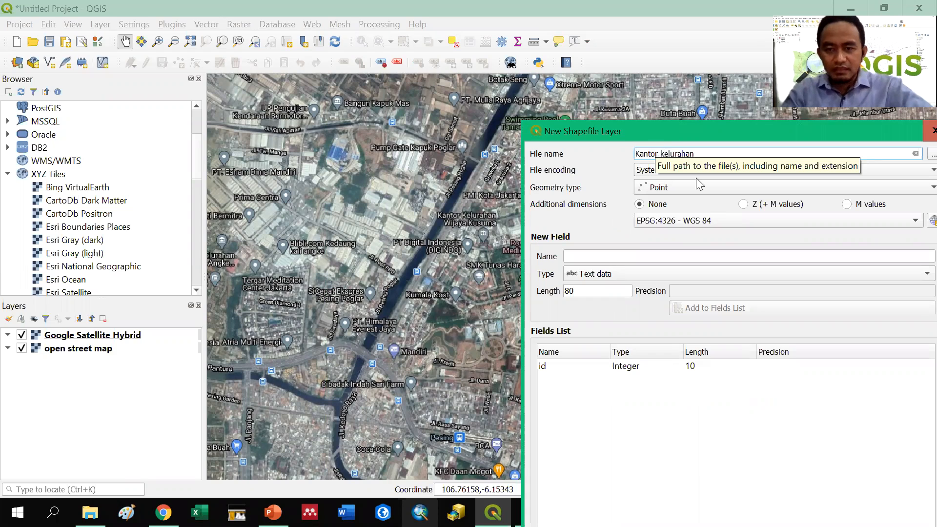
pyautogui.click(665, 153)
pyautogui.press('BackSpace')
pyautogui.write('K')
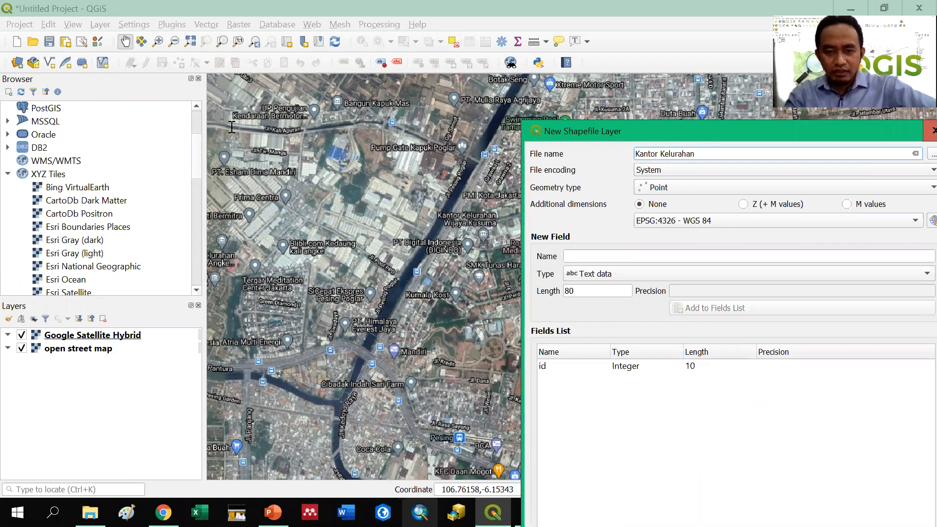
# - Set the new shapefile's geometry type to Point, with System as the file encoding
pyautogui.moveTo(703, 130); pyautogui.dragTo(205, 108)
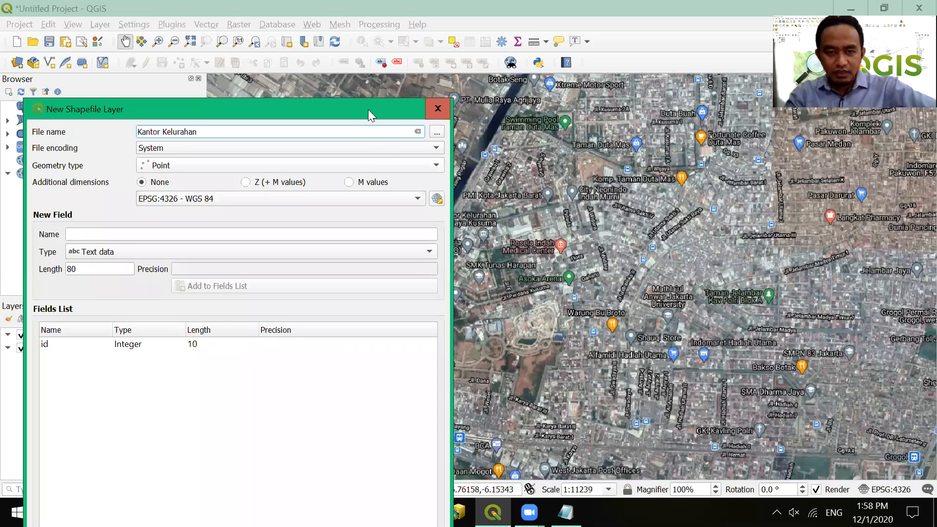
pyautogui.moveTo(368, 110); pyautogui.dragTo(303, 98)
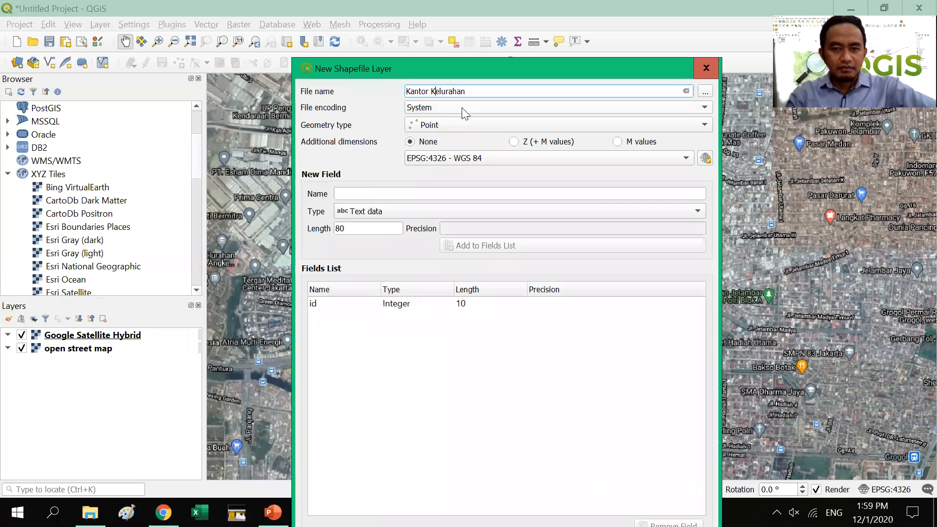
pyautogui.click(463, 113)
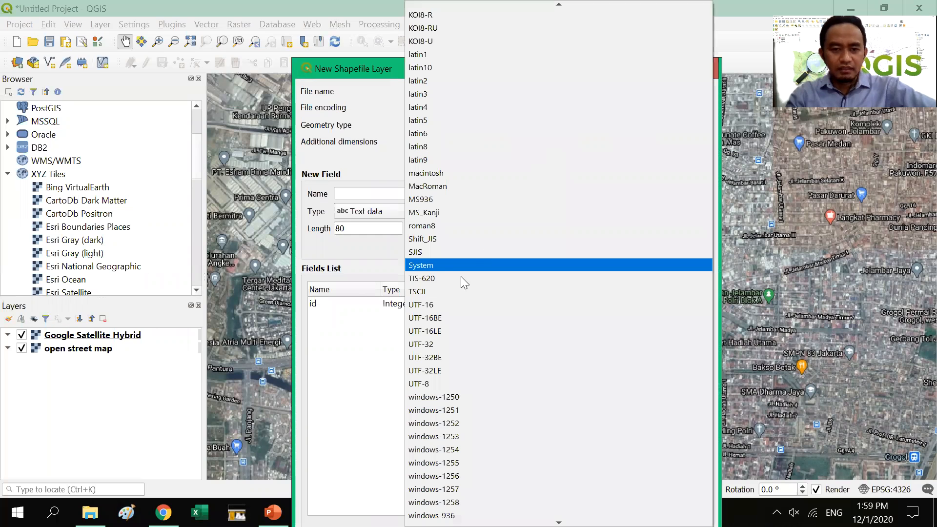
pyautogui.click(210, 377)
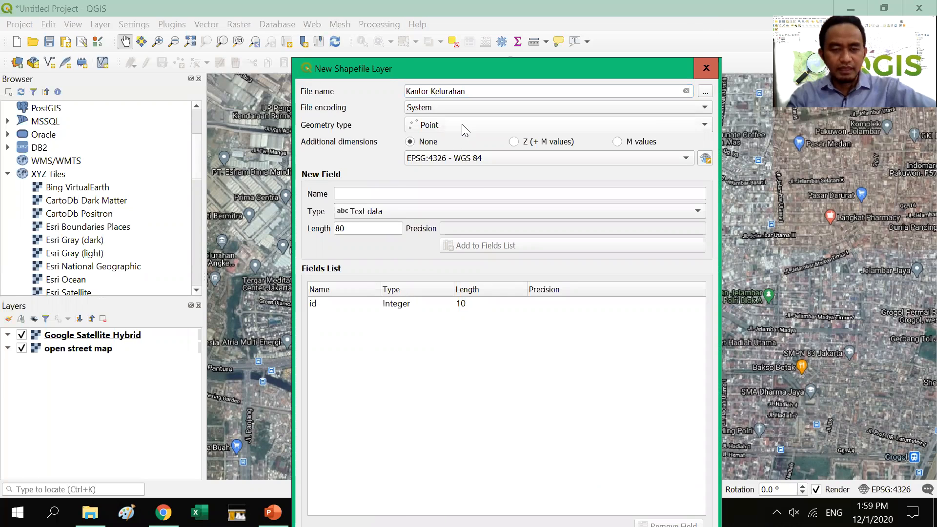
pyautogui.click(461, 129)
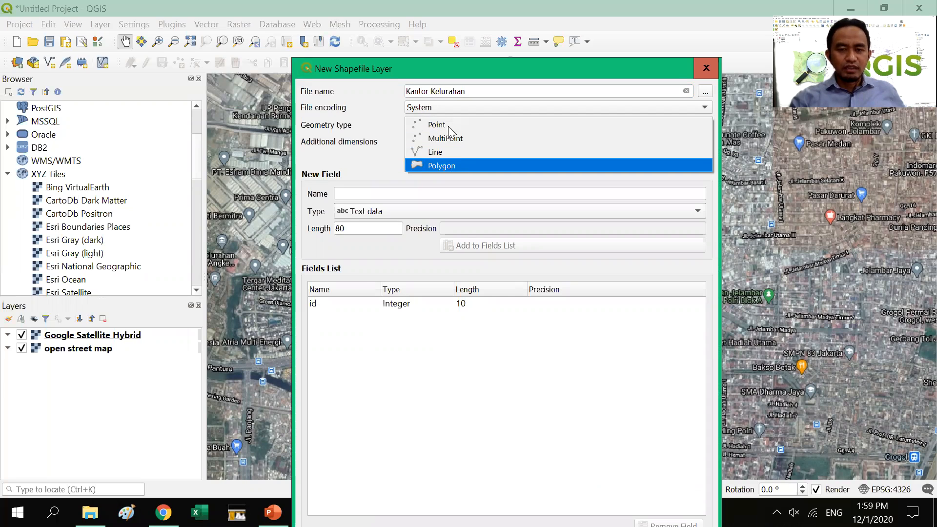
pyautogui.click(448, 126)
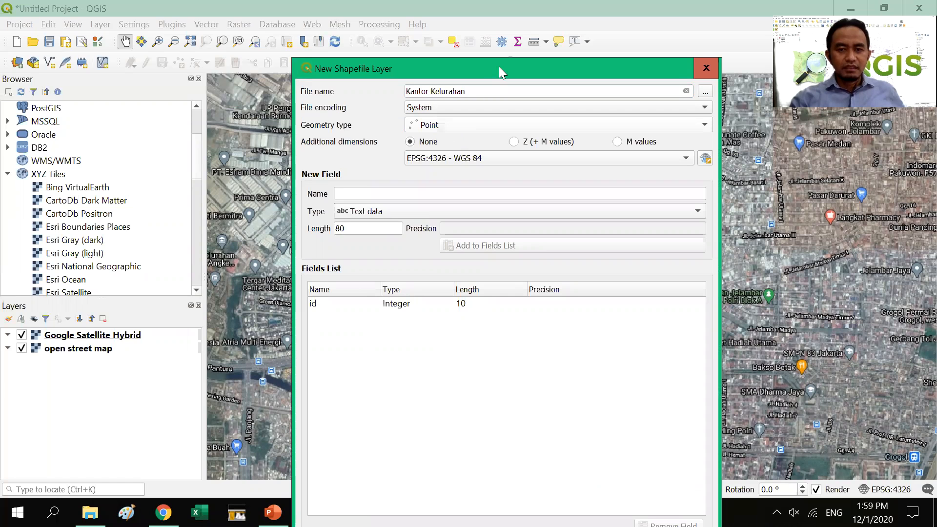
pyautogui.moveTo(488, 68); pyautogui.dragTo(212, 166)
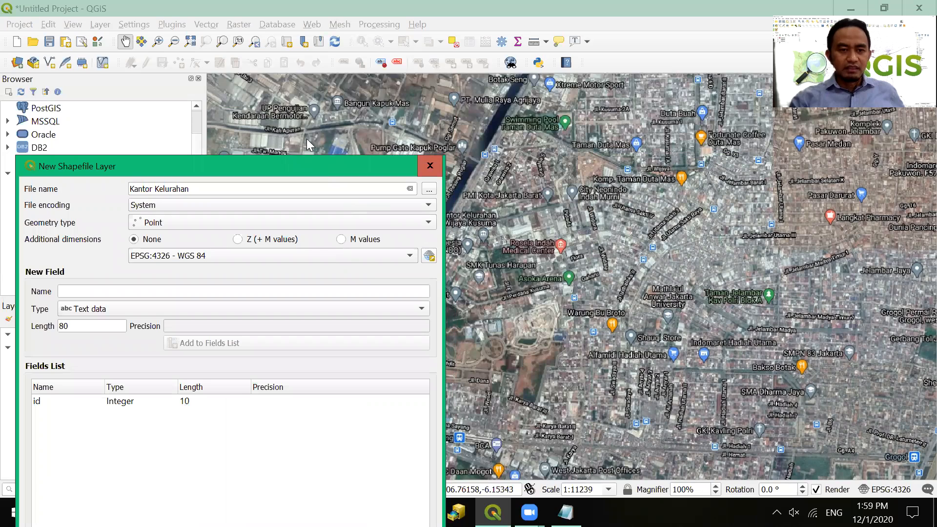
pyautogui.moveTo(281, 166); pyautogui.dragTo(392, 57)
# - Shorten the new shapefile's file name to Kantor by removing the word Kelurahan
pyautogui.click(174, 184)
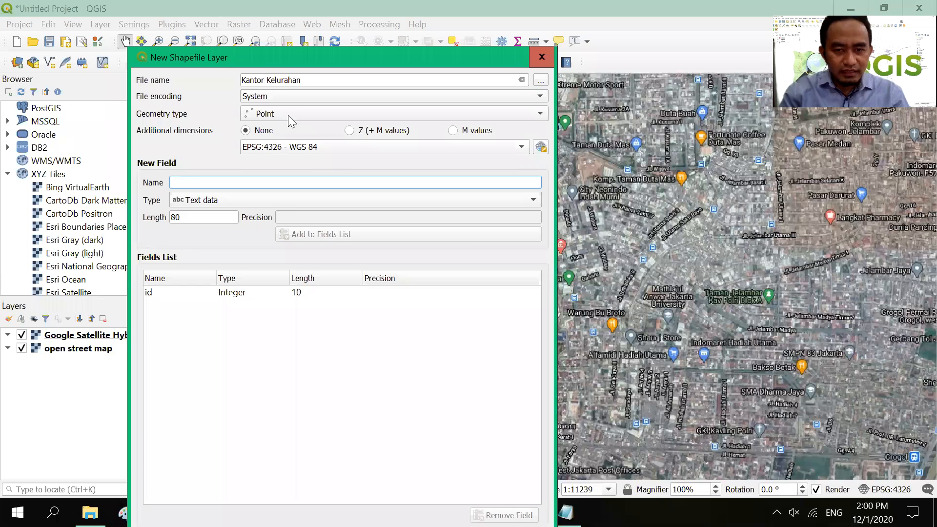
pyautogui.moveTo(269, 58); pyautogui.dragTo(468, 241)
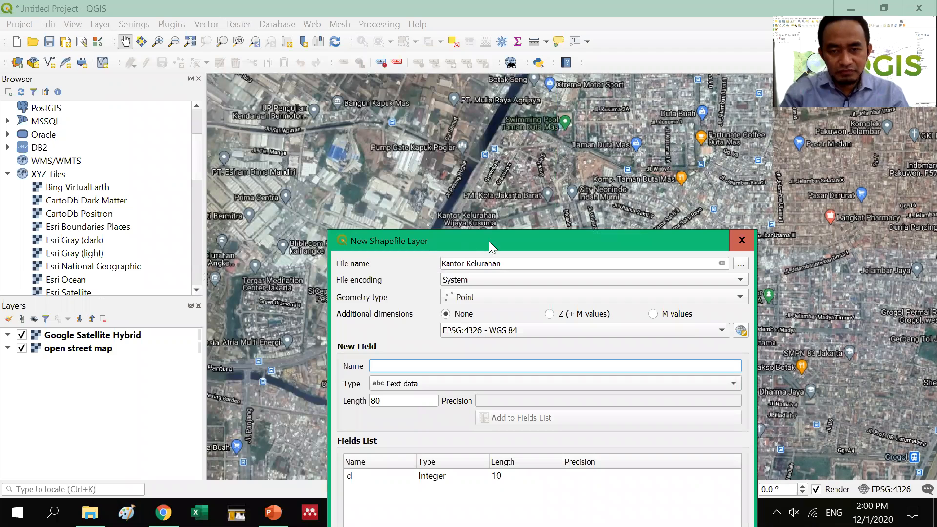
pyautogui.moveTo(481, 240); pyautogui.dragTo(423, 165)
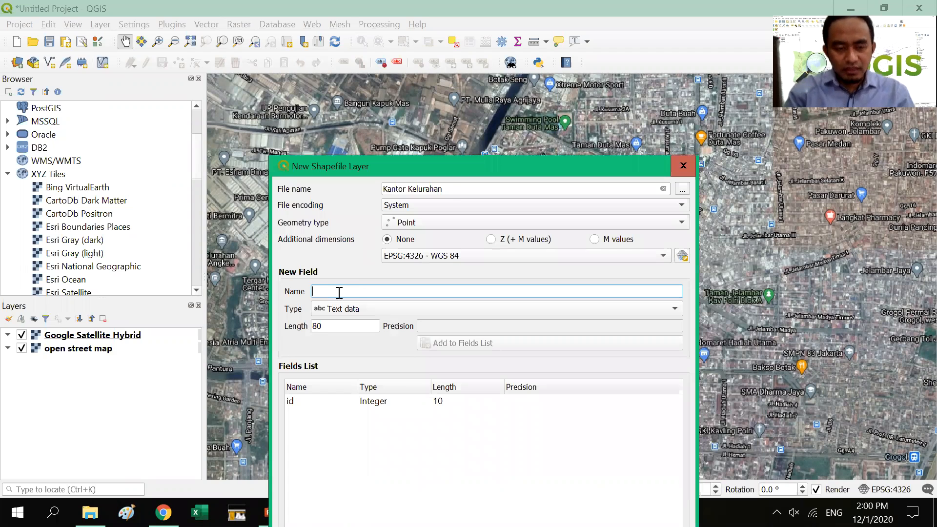
pyautogui.click(412, 190)
pyautogui.hotkey('shift', 'End')
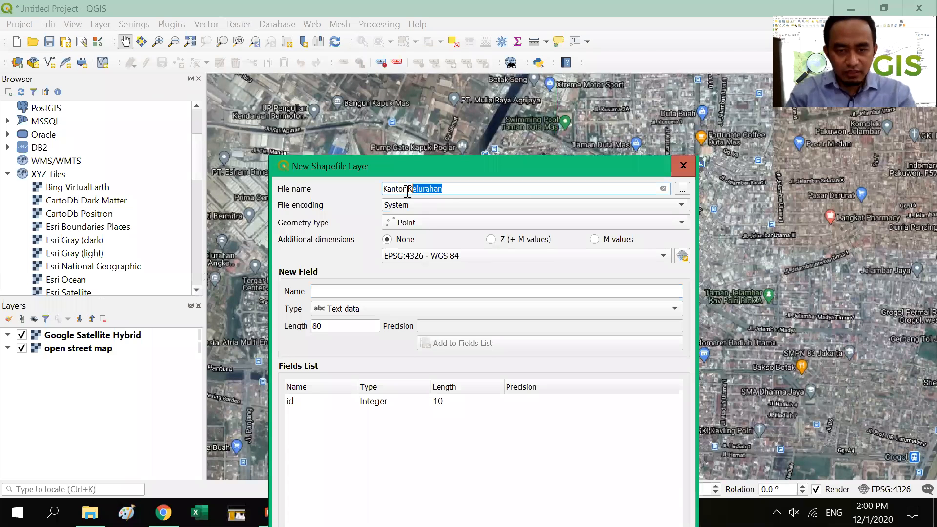
pyautogui.doubleClick(410, 189)
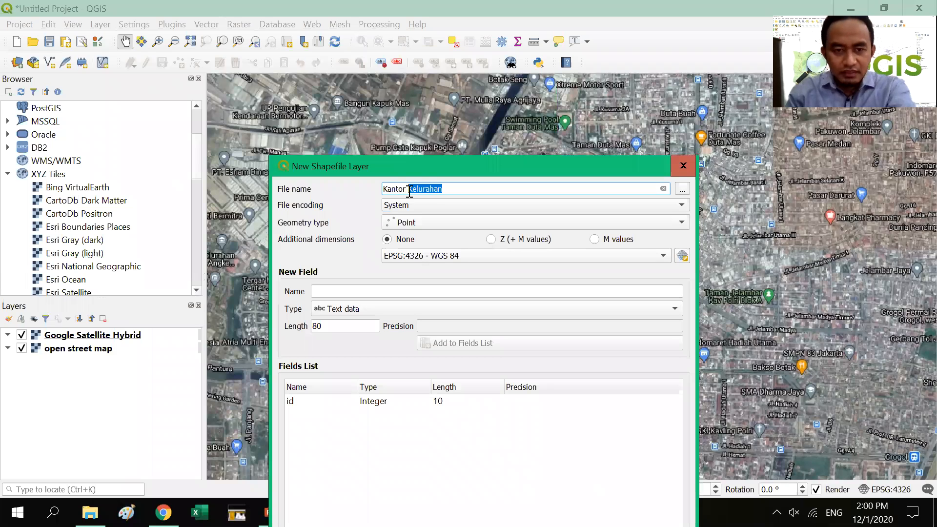
pyautogui.press('BackSpace')
# - Add a text data field named Kelurahan with length 80 to the fields list and create the Kantor point layer
pyautogui.click(354, 291)
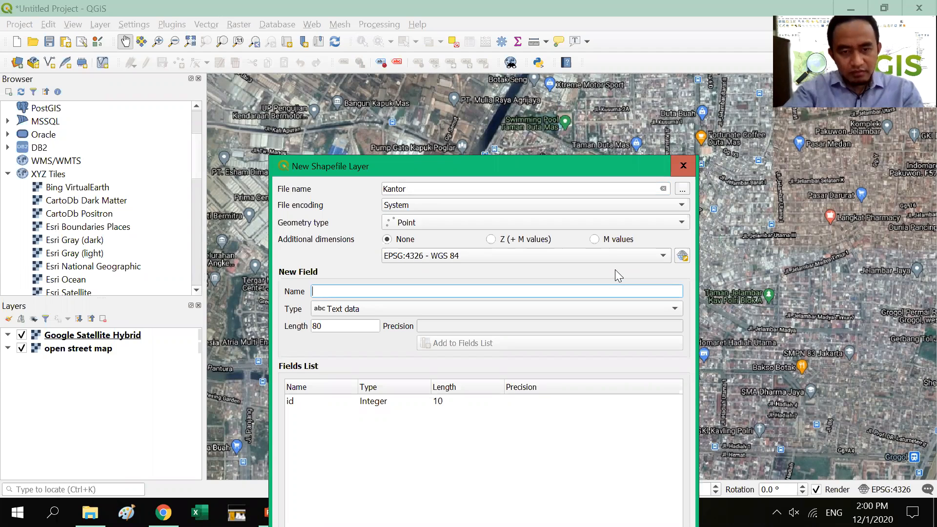
pyautogui.write('P')
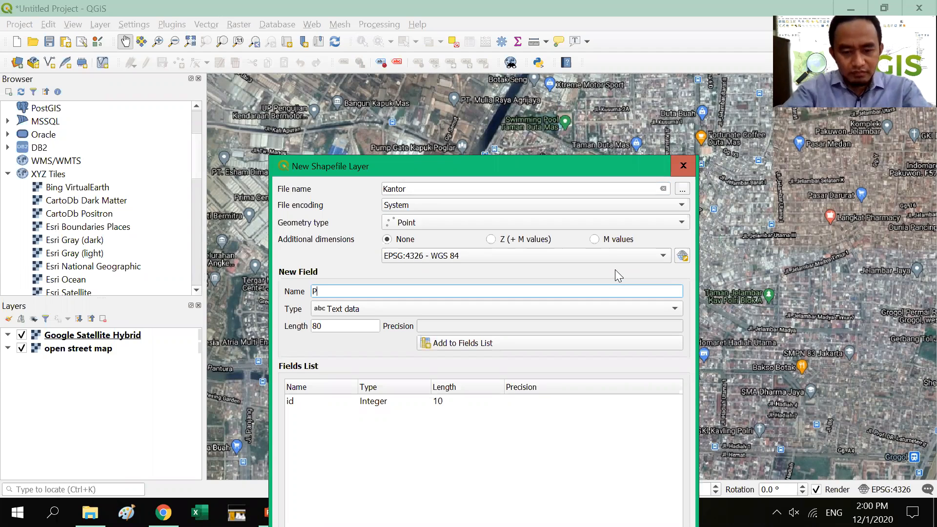
pyautogui.write('emerintah')
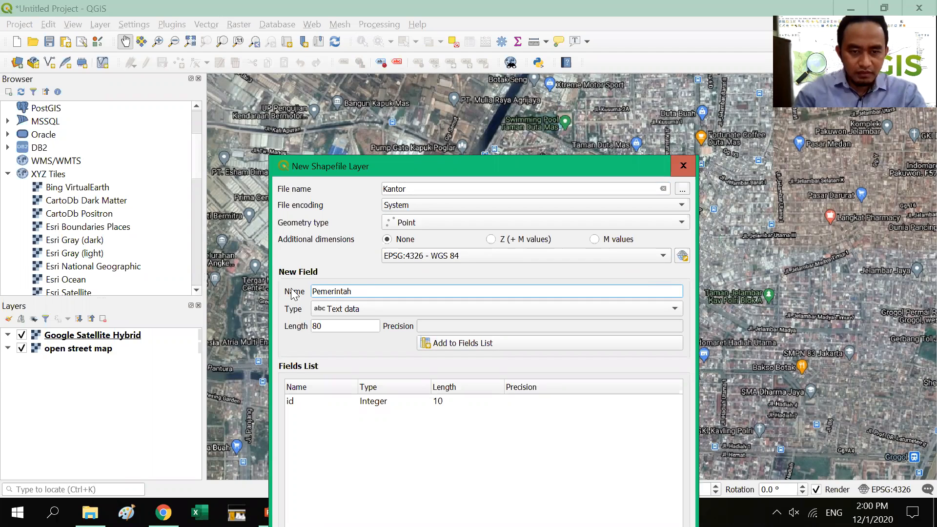
pyautogui.hotkey('ctrl', 'a')
pyautogui.write('Kelurahan')
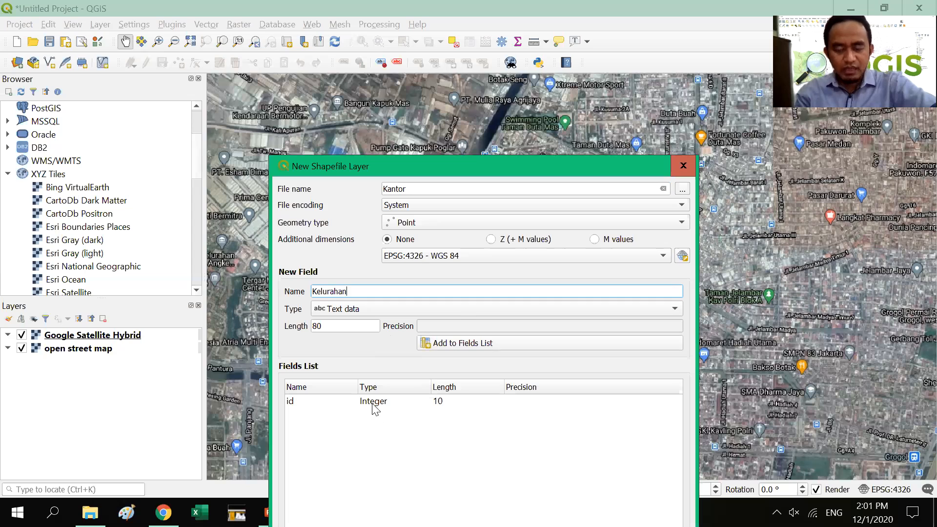
pyautogui.click(454, 345)
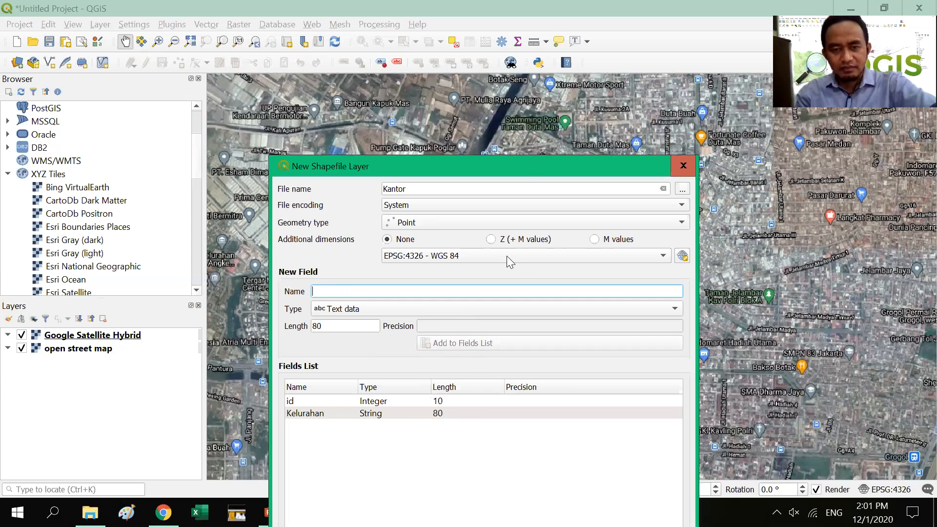
pyautogui.moveTo(480, 170); pyautogui.dragTo(461, 7)
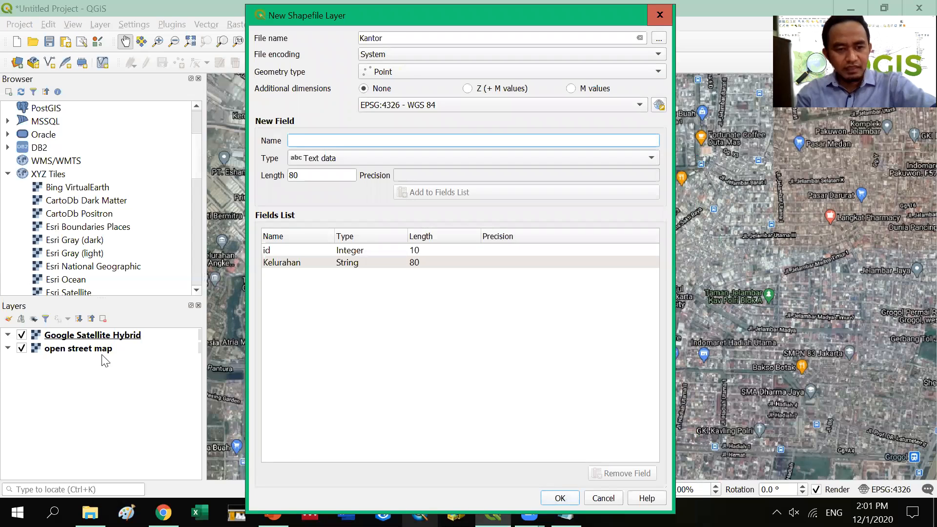
pyautogui.click(558, 499)
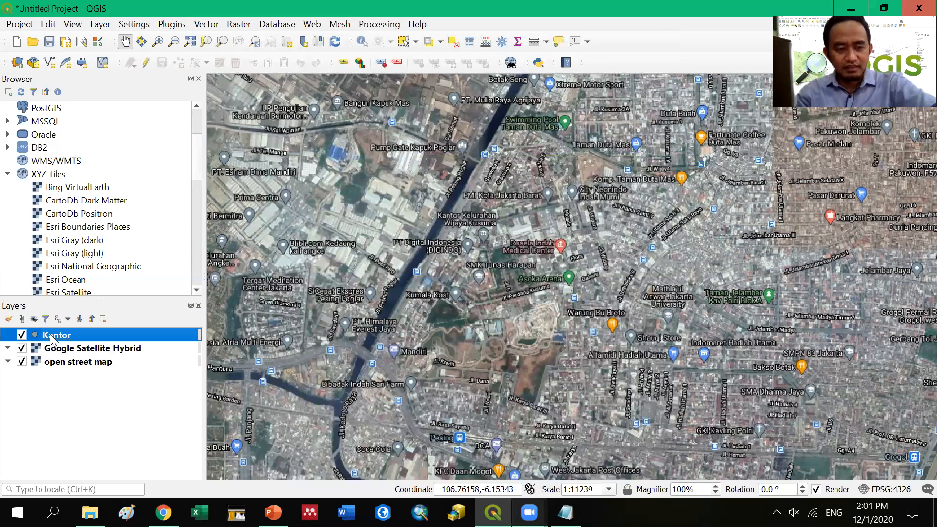
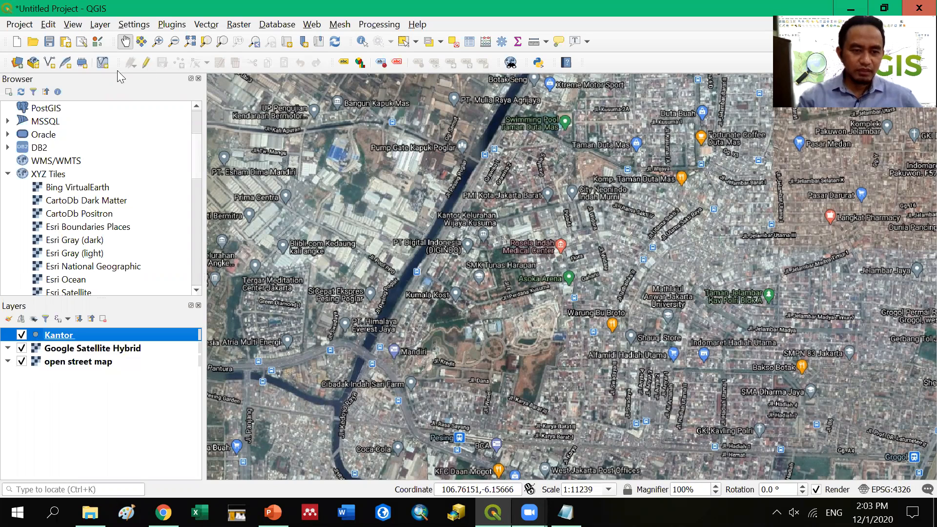
# - Digitize a point at the Wijaya Kusuma kelurahan office in the Kantor layer, set Kelurahan to Wijaya Kusuma, and save the layer edits
pyautogui.click(145, 62)
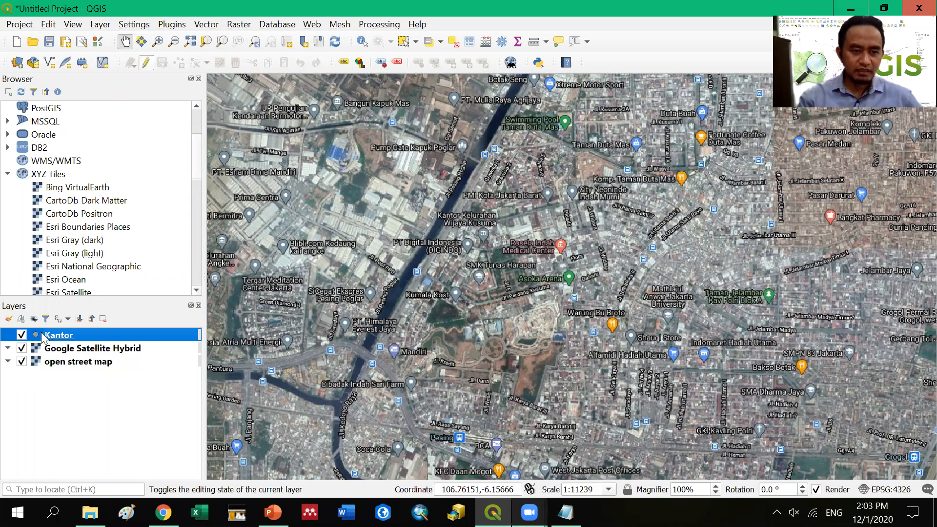
pyautogui.click(145, 63)
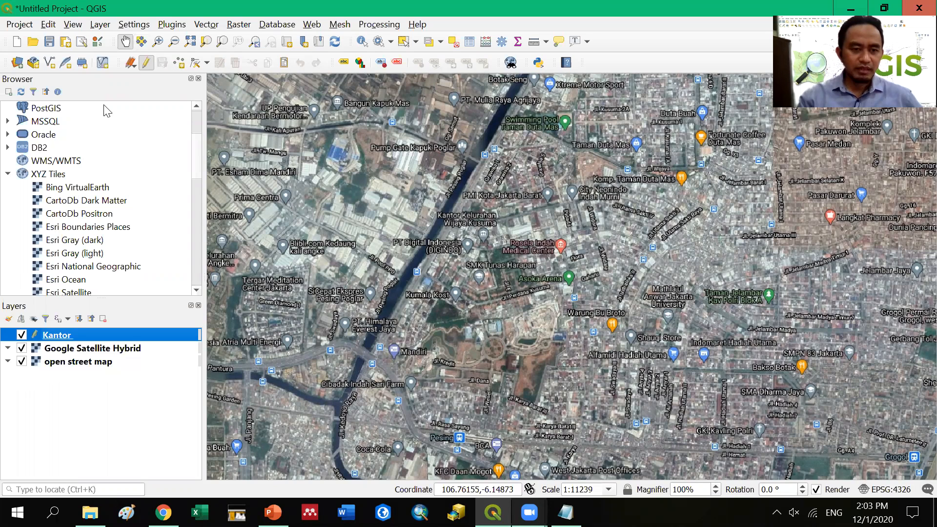
pyautogui.click(180, 65)
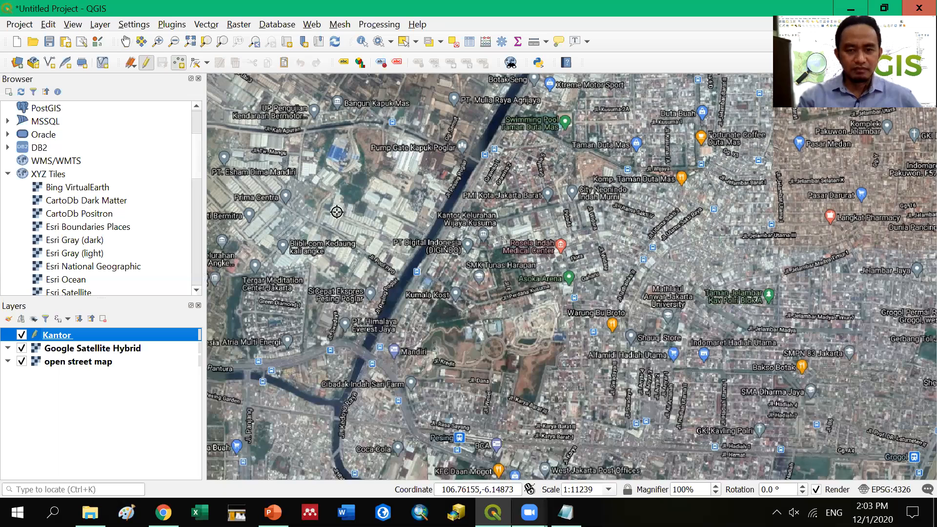
pyautogui.click(483, 244)
pyautogui.click(371, 200)
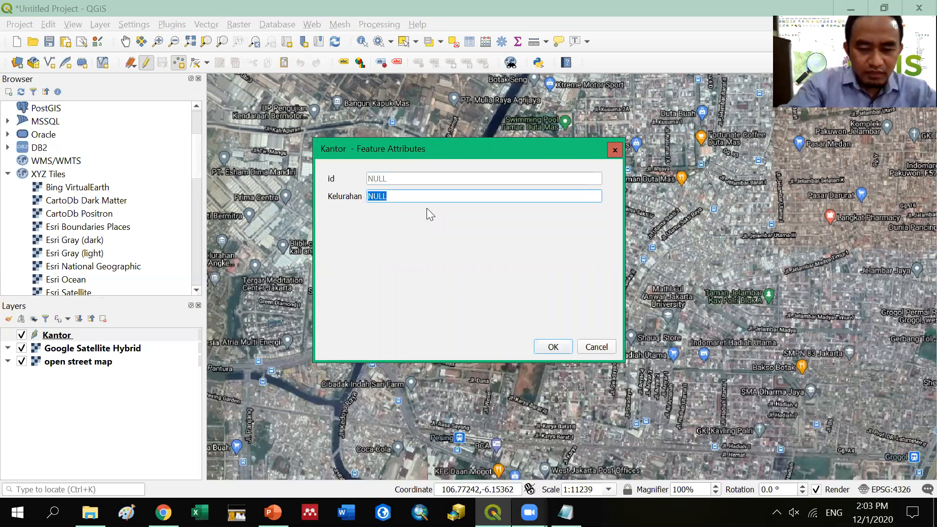
pyautogui.write('Wijaya Kusuma')
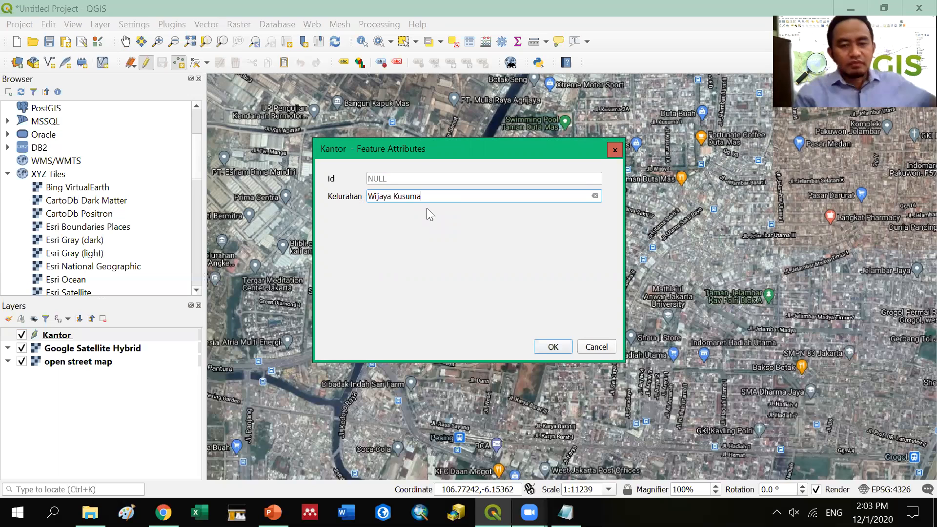
pyautogui.click(553, 347)
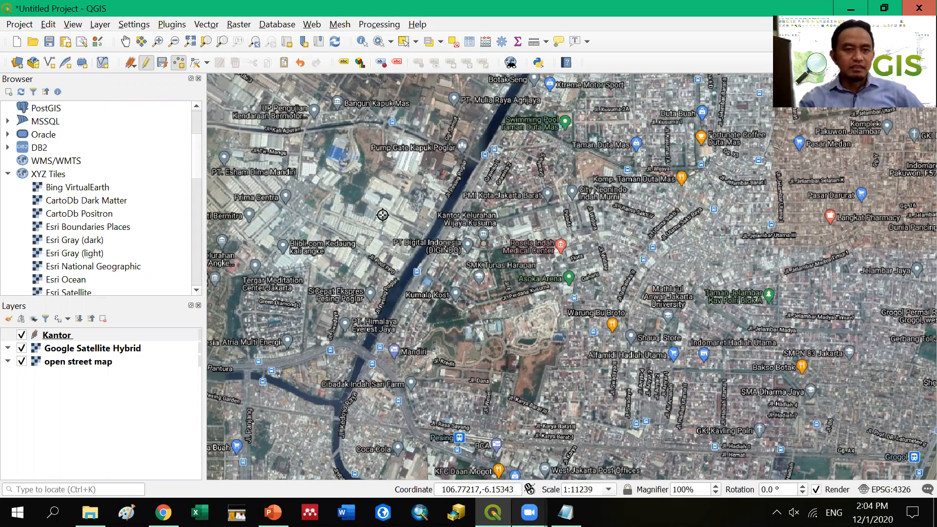
pyautogui.click(162, 63)
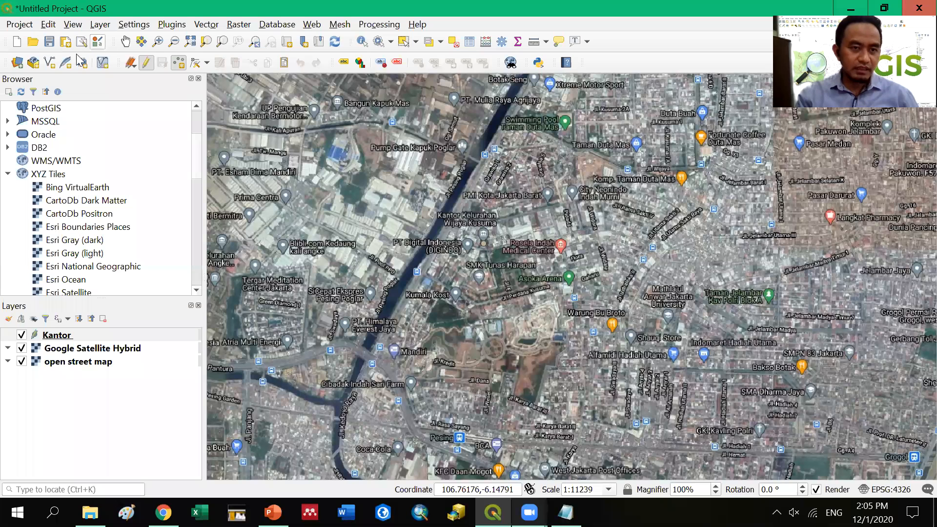
# - Start a new shapefile layer with file name Jalan and geometry type Line, and begin naming a new field
pyautogui.click(51, 63)
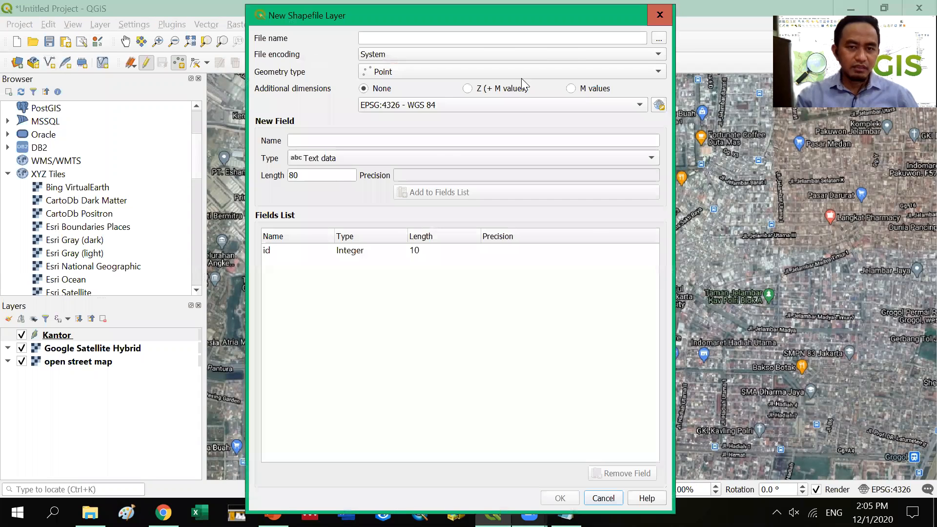
pyautogui.moveTo(373, 16); pyautogui.dragTo(432, 73)
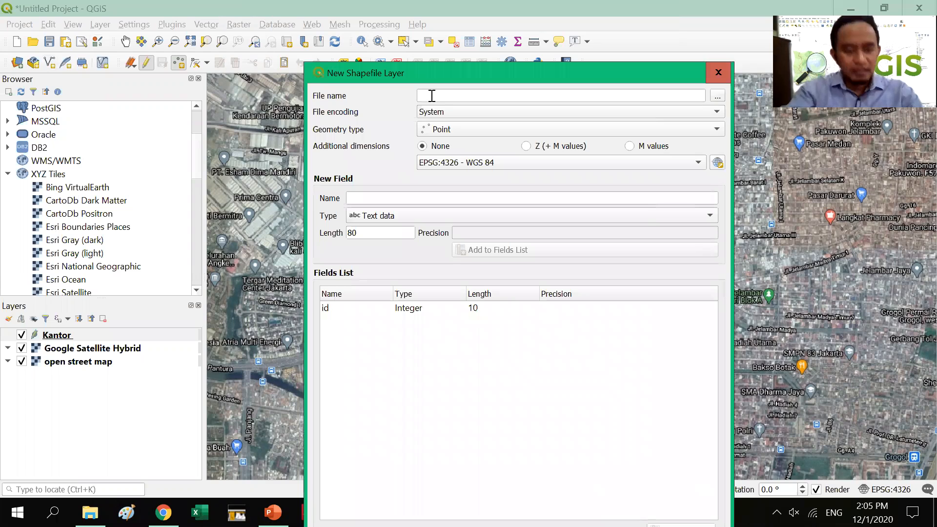
pyautogui.write('Jalan')
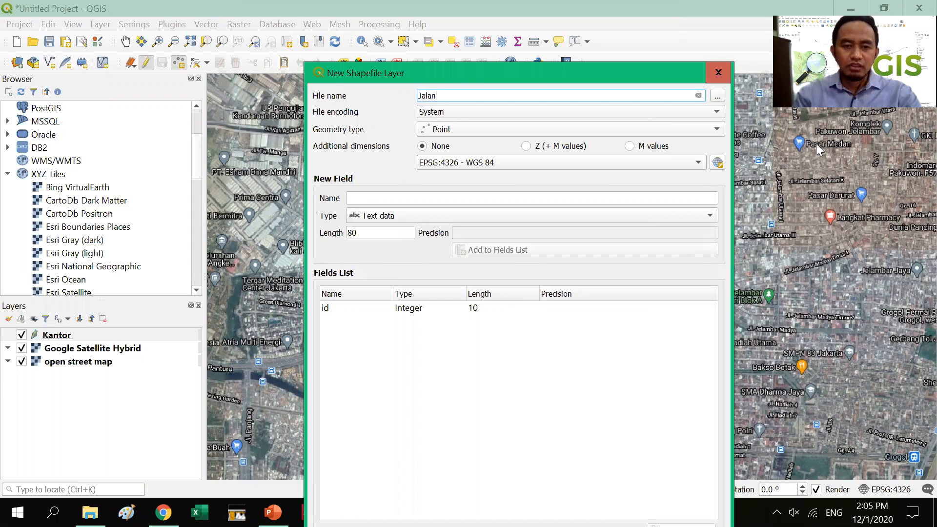
pyautogui.click(487, 127)
pyautogui.click(481, 154)
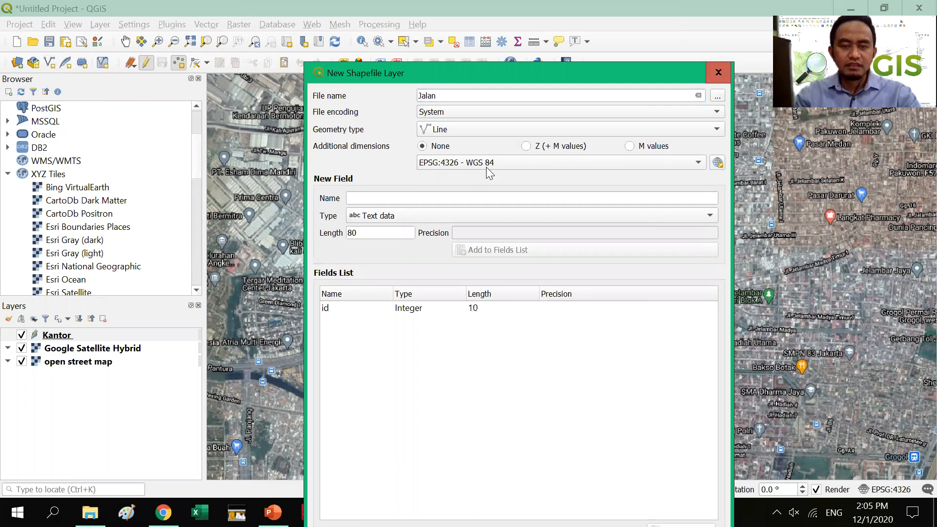
pyautogui.click(404, 199)
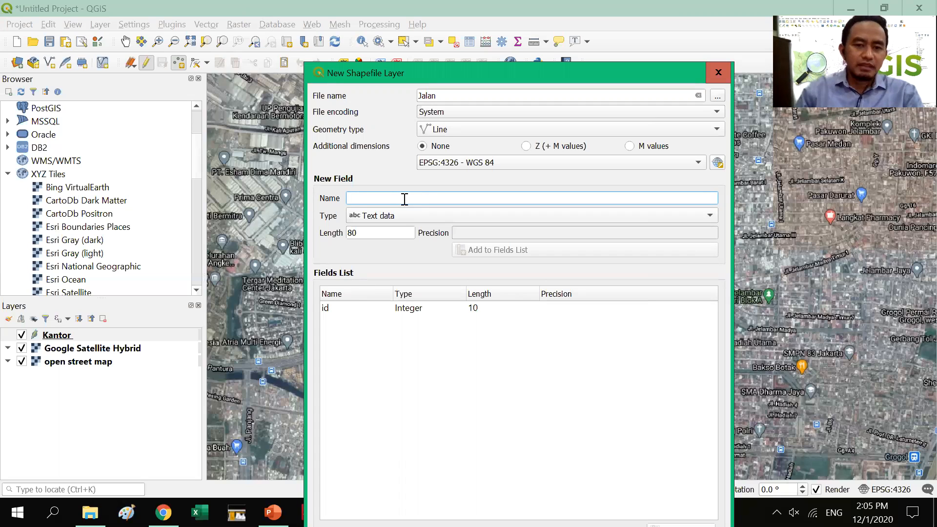
pyautogui.write('Tipe')
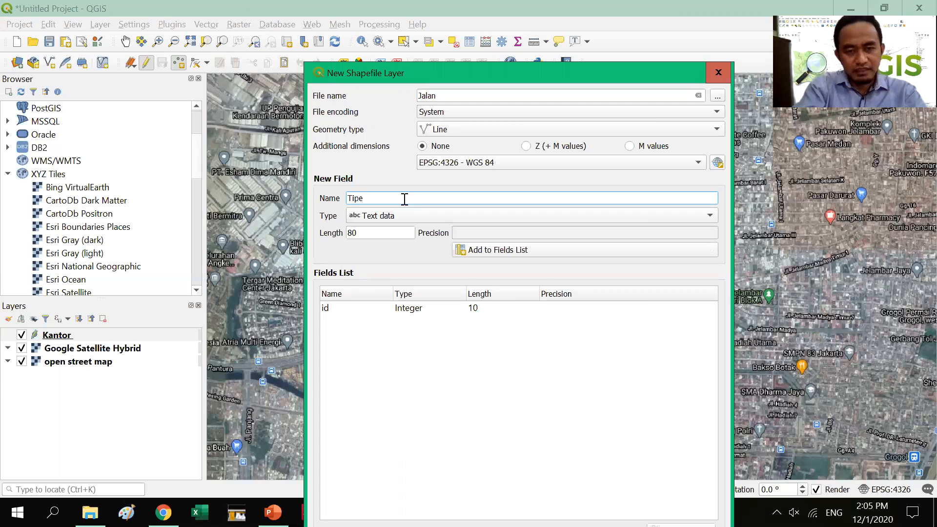
pyautogui.press('BackSpace')
pyautogui.press('BackSpace')
pyautogui.press('BackSpace')
pyautogui.press('BackSpace')
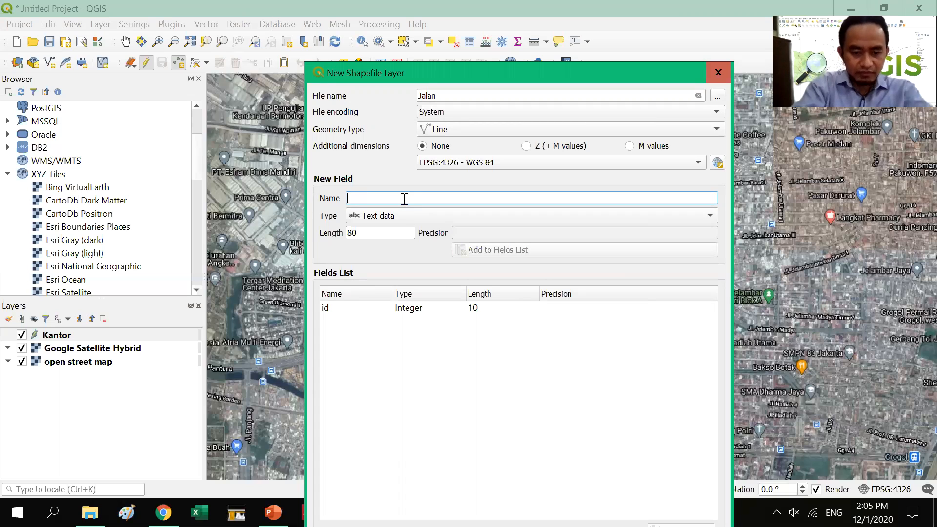
pyautogui.write('Jenis Jala')
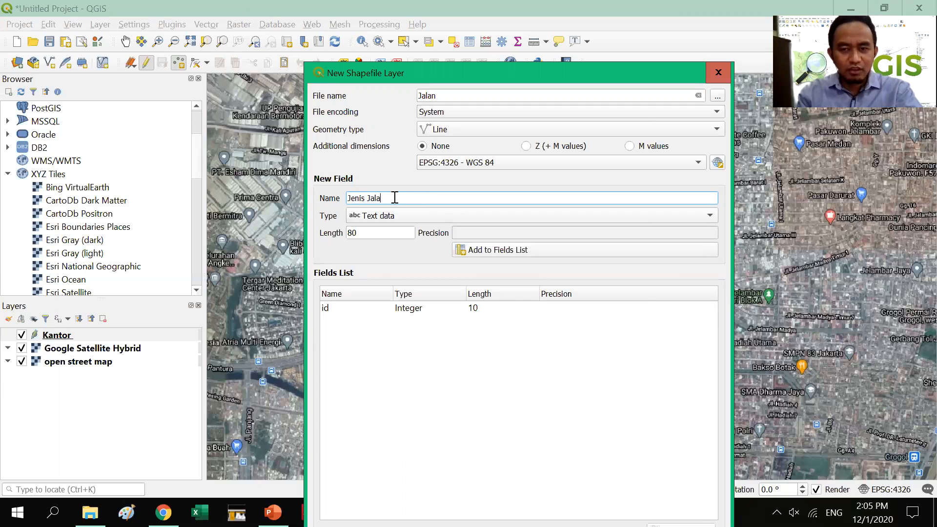
pyautogui.moveTo(389, 197); pyautogui.dragTo(370, 201)
pyautogui.click(388, 198)
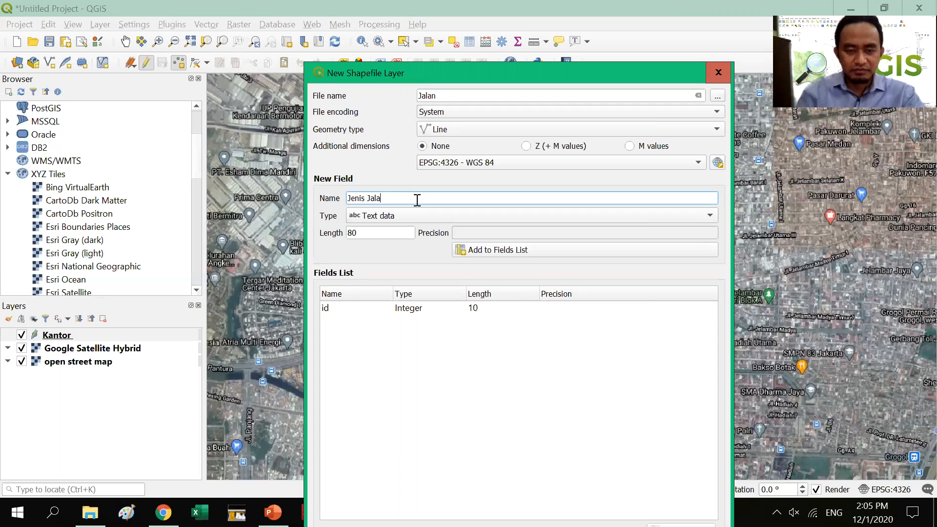
pyautogui.press('BackSpace')
pyautogui.press('BackSpace')
pyautogui.press('BackSpace')
pyautogui.press('BackSpace')
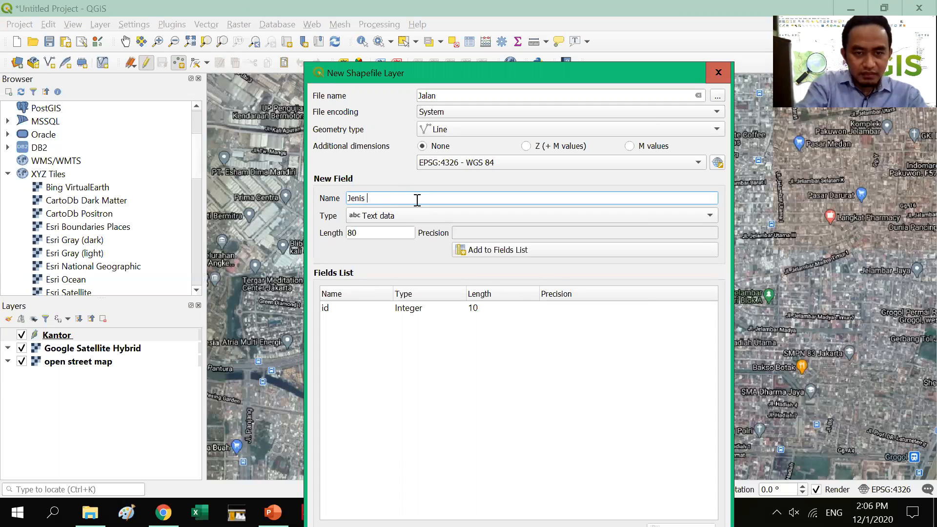
pyautogui.press('BackSpace')
pyautogui.press('BackSpace')
pyautogui.press('BackSpace')
pyautogui.press('BackSpace')
pyautogui.press('BackSpace')
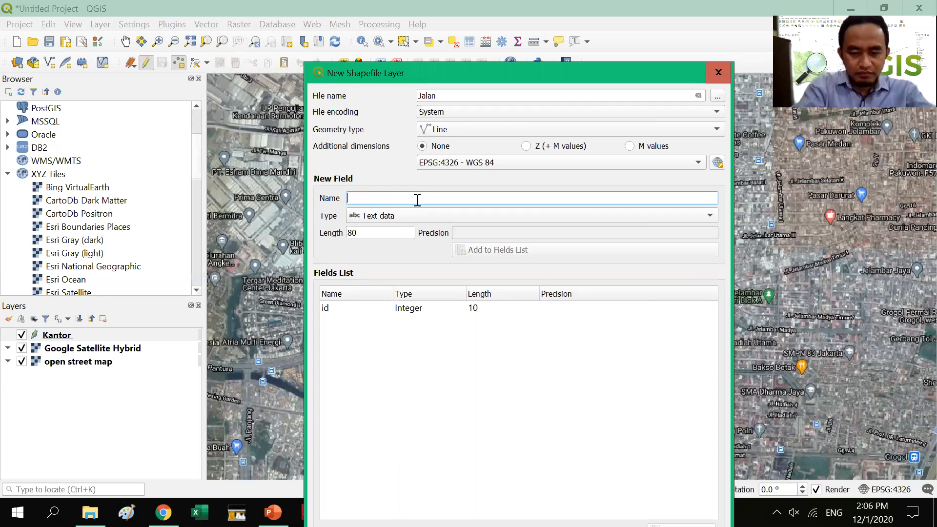
# - Add a text data field named Tipe Jalan with length 80 to the fields list and create the Jalan line layer
pyautogui.write('Tipe Jalan')
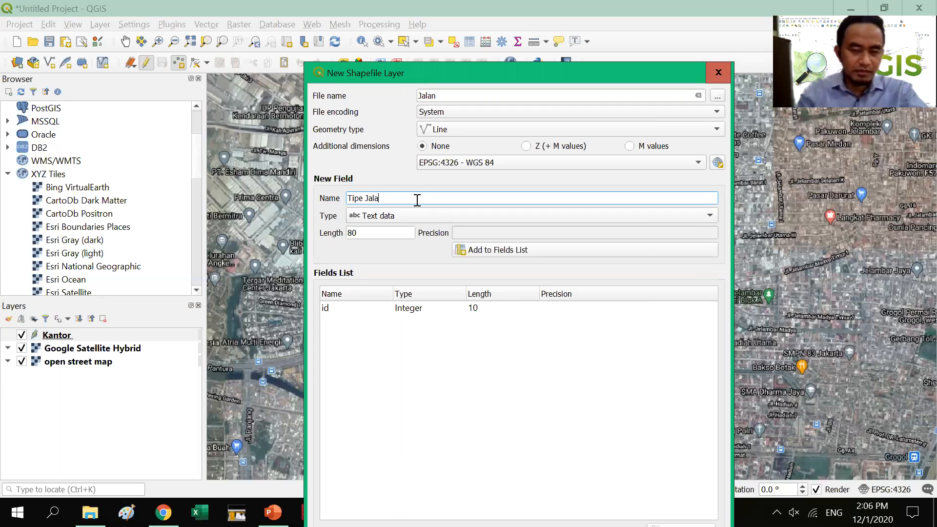
pyautogui.click(526, 253)
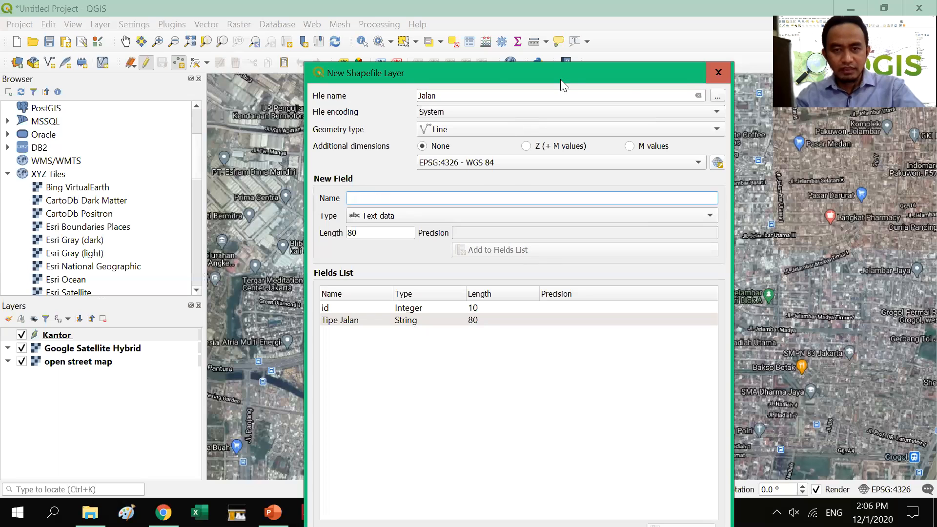
pyautogui.moveTo(499, 73); pyautogui.dragTo(490, 12)
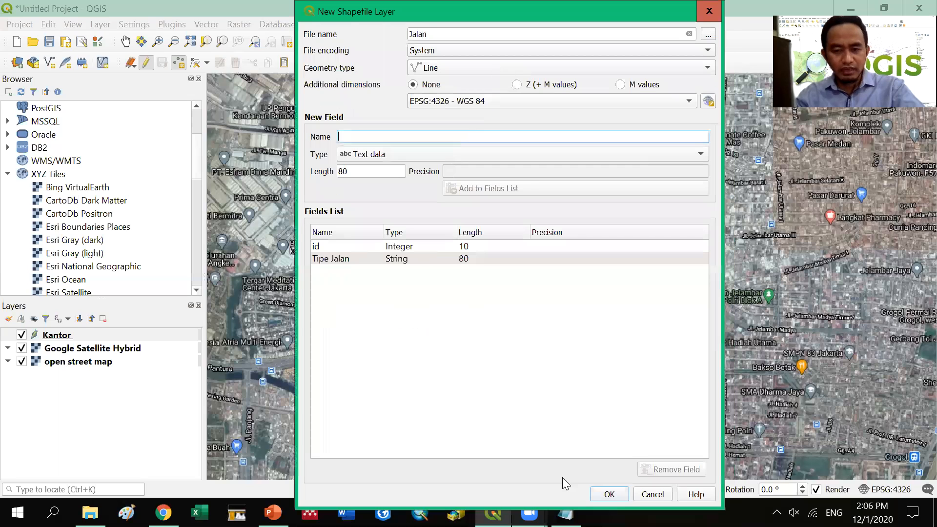
pyautogui.click(611, 494)
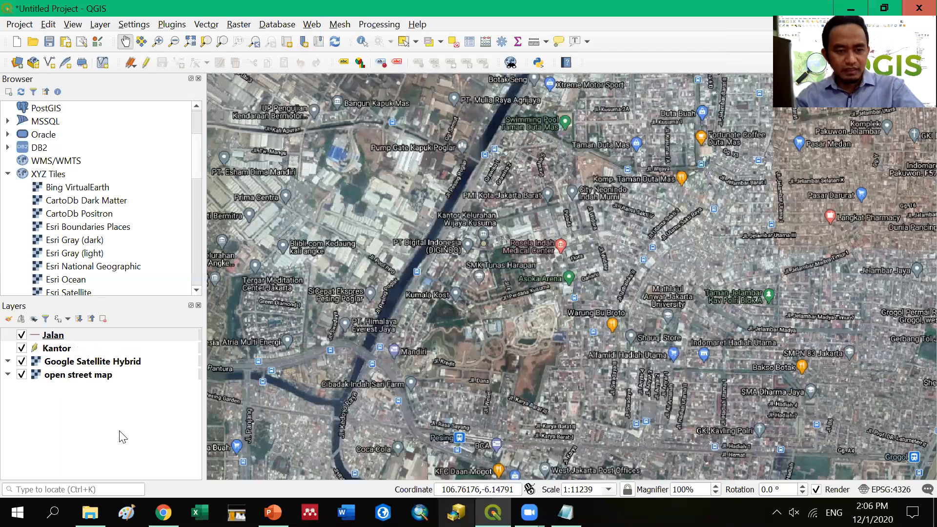
# - Start another new shapefile layer and enter Administrasi as its file name
pyautogui.click(50, 64)
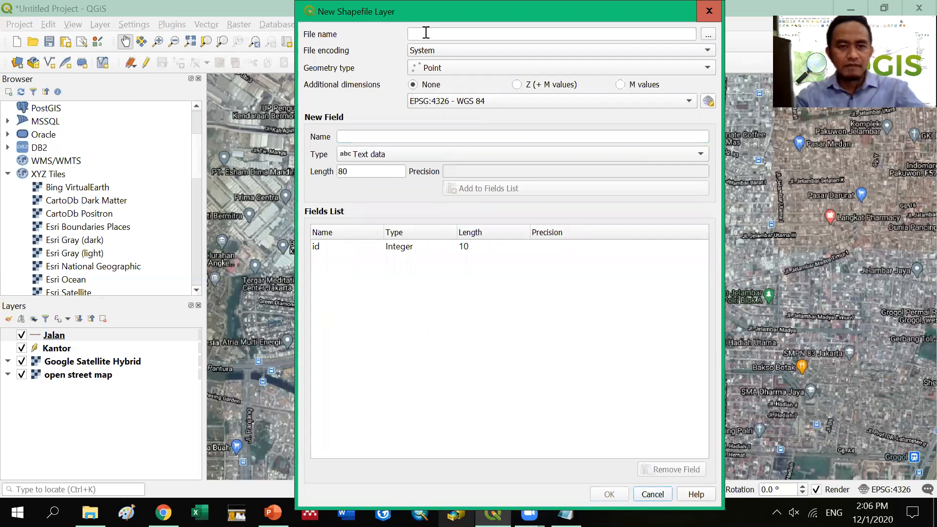
pyautogui.click(426, 33)
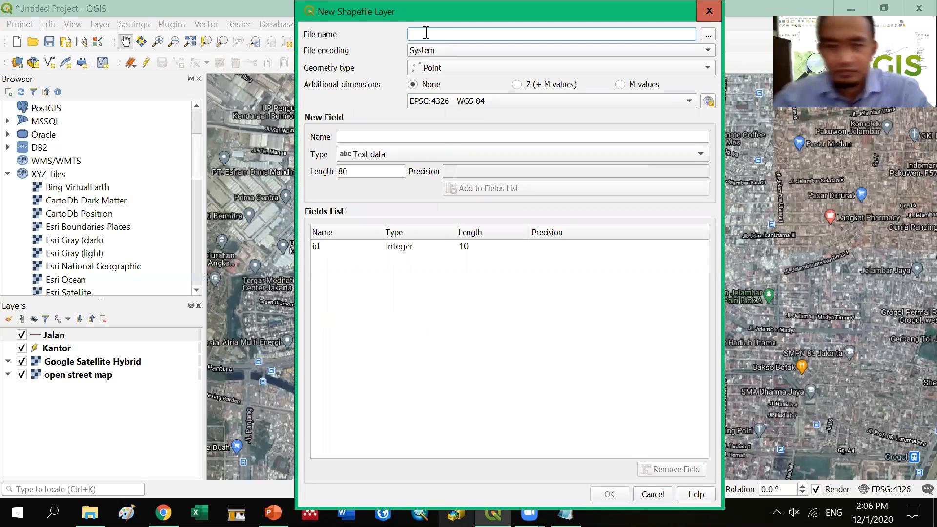
pyautogui.write('Administrasi')
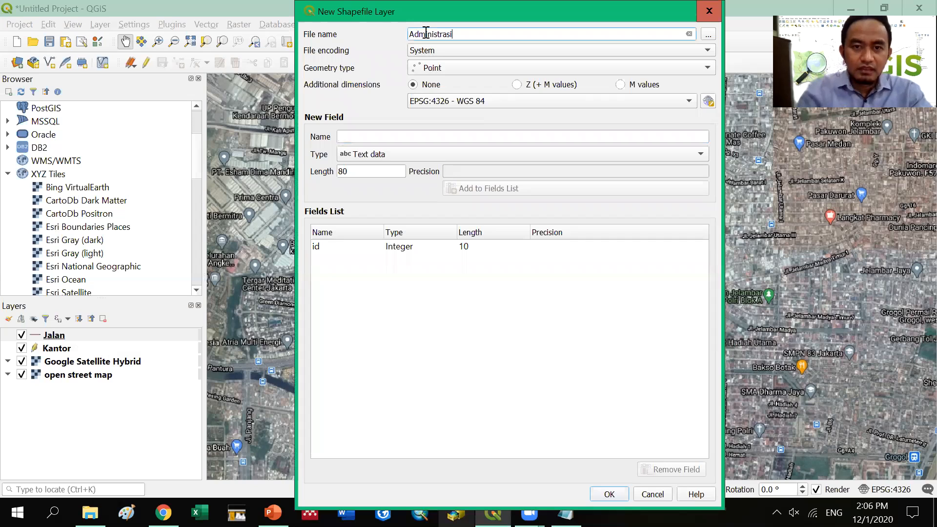
# - Create the Administrasi shapefile layer with Polygon geometry and an additional text field named "Nama Kel."
pyautogui.click(439, 72)
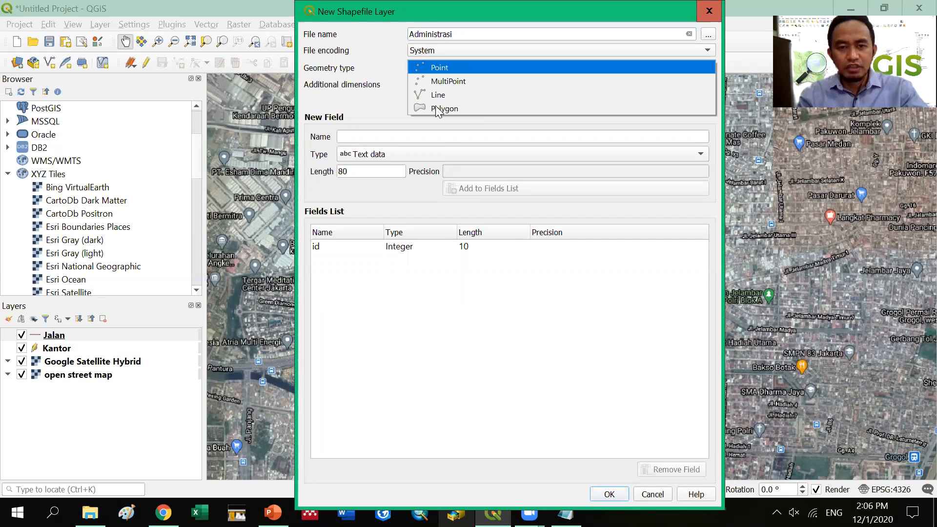
pyautogui.click(436, 105)
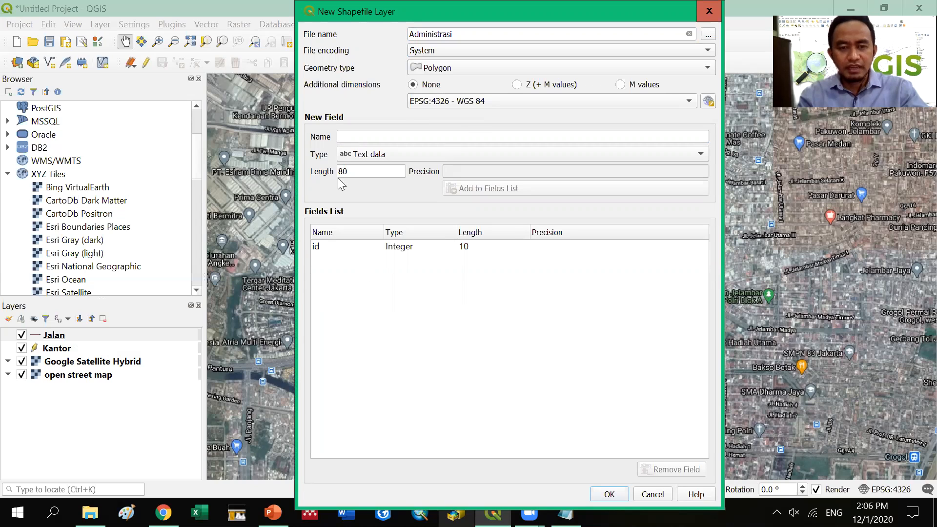
pyautogui.click(360, 137)
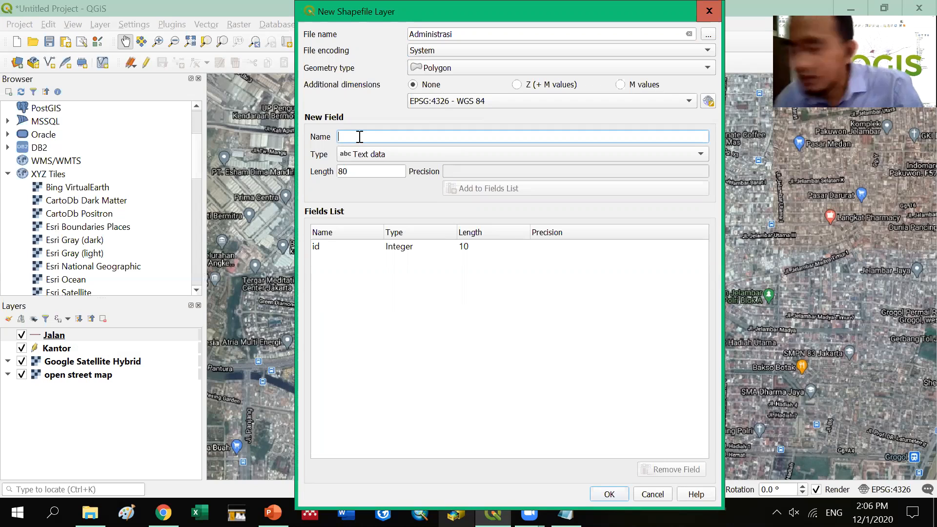
pyautogui.write('Nama')
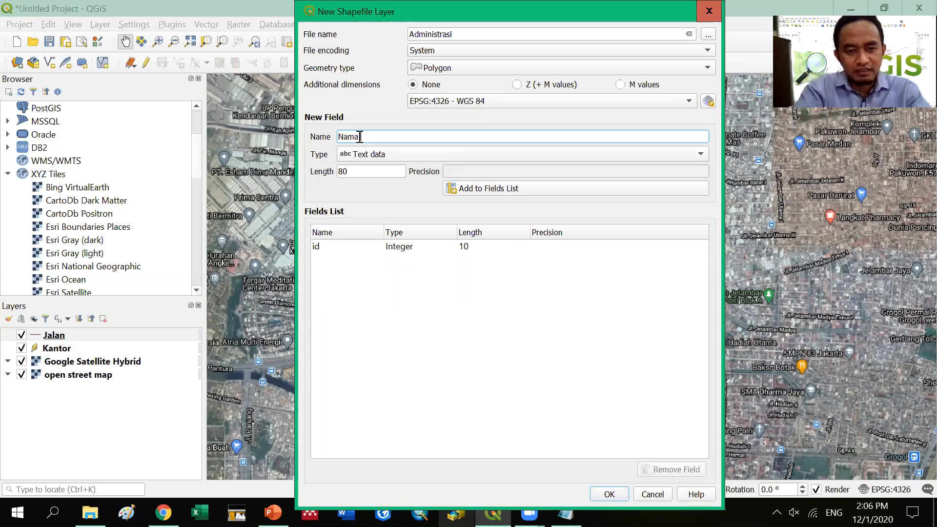
pyautogui.write('_Kelur')
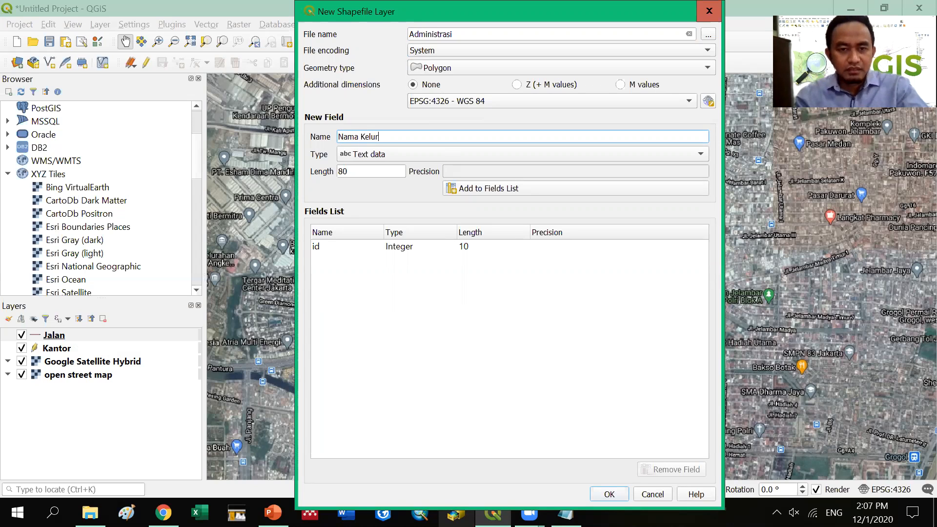
pyautogui.press('BackSpace')
pyautogui.press('BackSpace')
pyautogui.write('.')
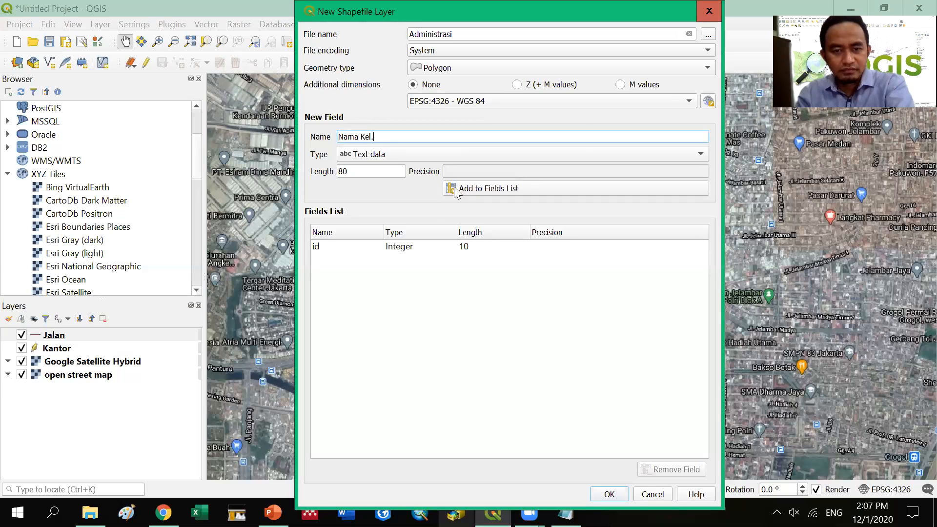
pyautogui.press('Return')
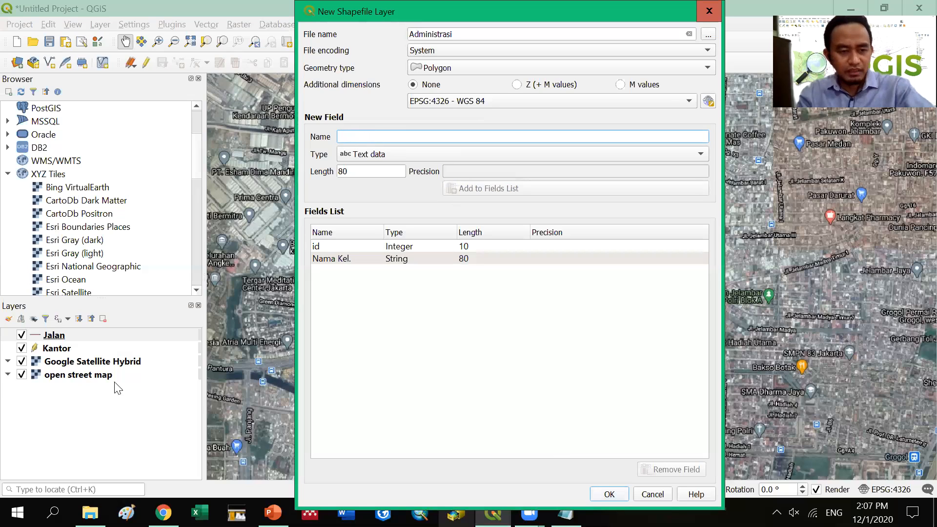
pyautogui.click(608, 494)
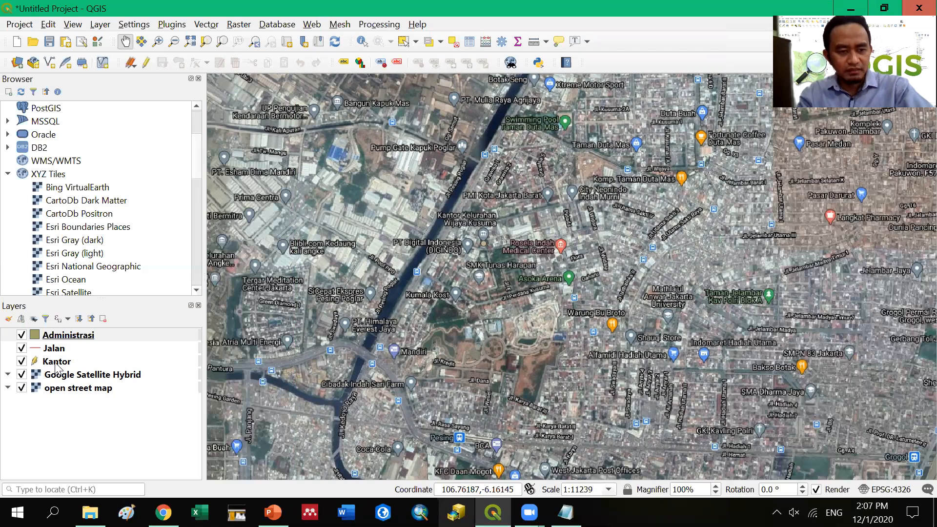
# - Reorder the vector layers as Kantor, Jalan, Administrasi, and hide the open street map layer while keeping Google Satellite Hybrid visible
pyautogui.moveTo(57, 364)
pyautogui.mouseDown()
pyautogui.moveTo(61, 344)
pyautogui.moveTo(55, 367)
pyautogui.mouseUp()
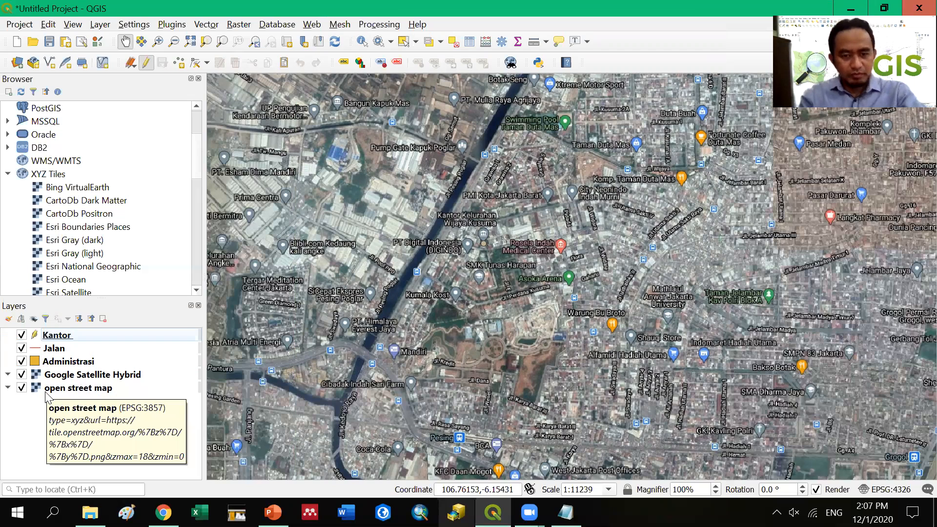
pyautogui.click(21, 375)
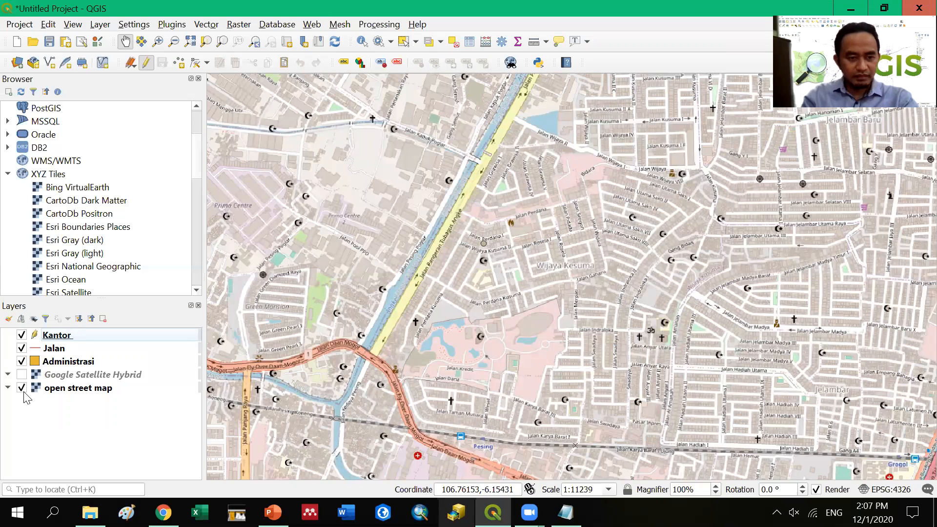
pyautogui.click(22, 375)
pyautogui.click(22, 388)
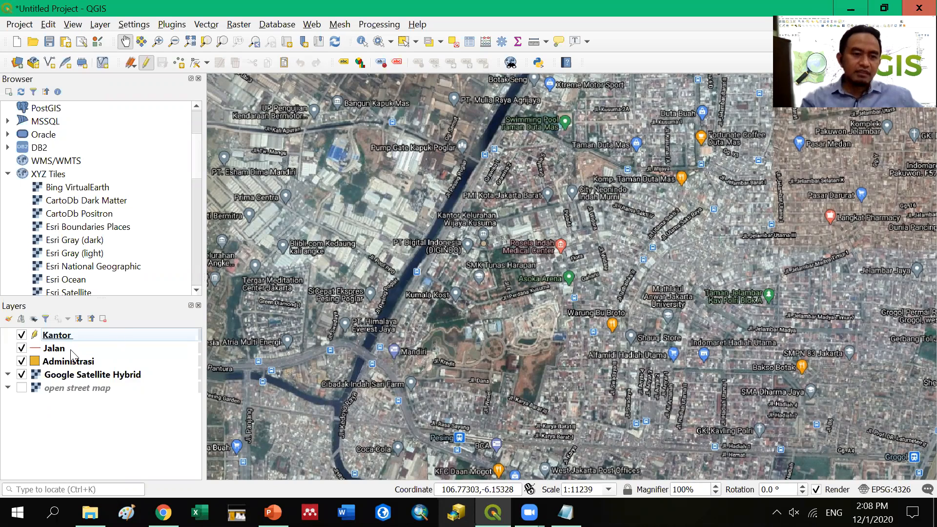
# - Enable editing on the Jalan layer and keep it as the active layer
pyautogui.click(55, 349)
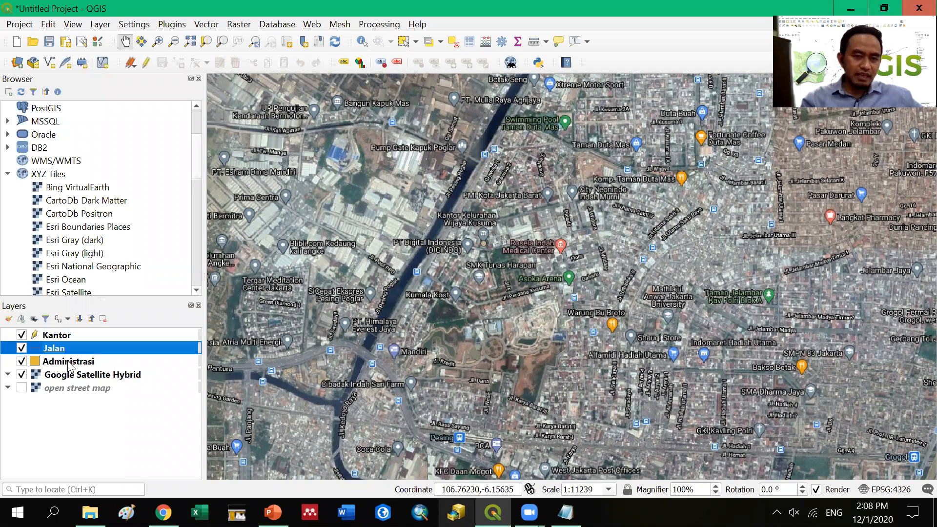
pyautogui.click(146, 63)
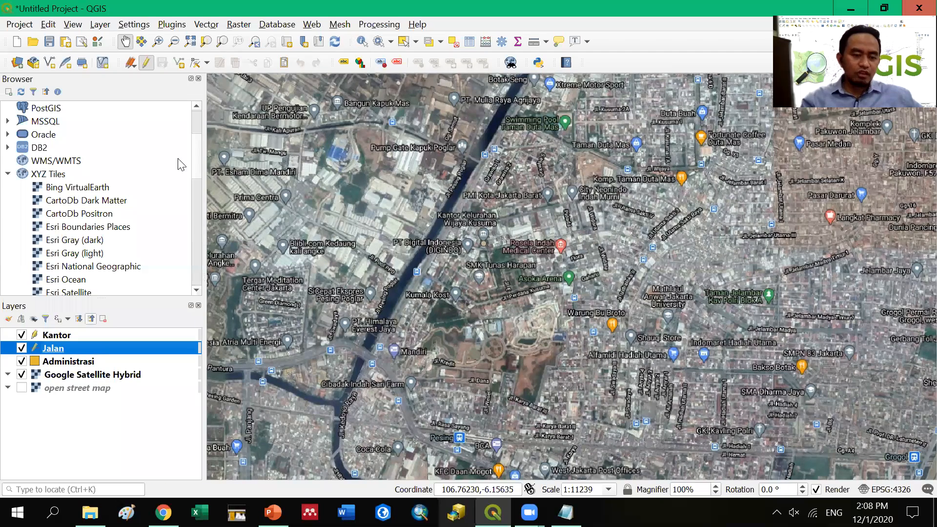
pyautogui.click(137, 69)
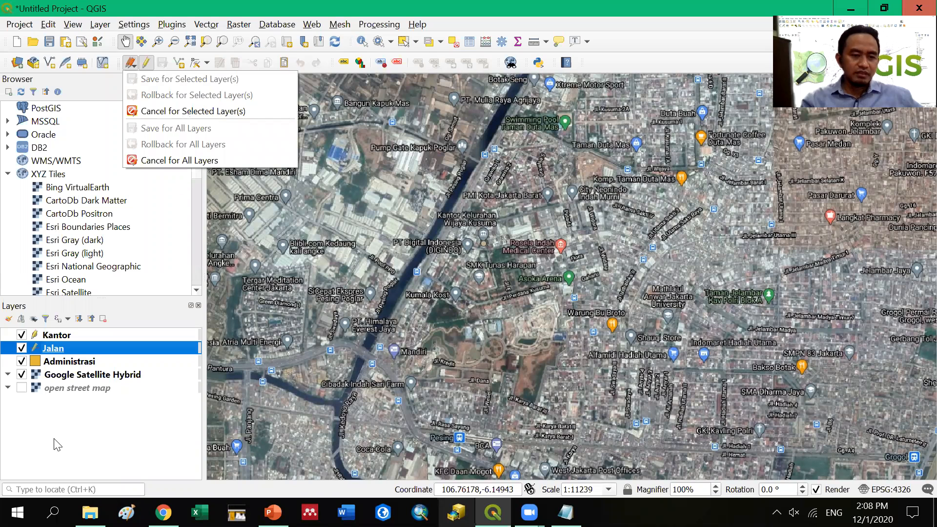
pyautogui.click(67, 378)
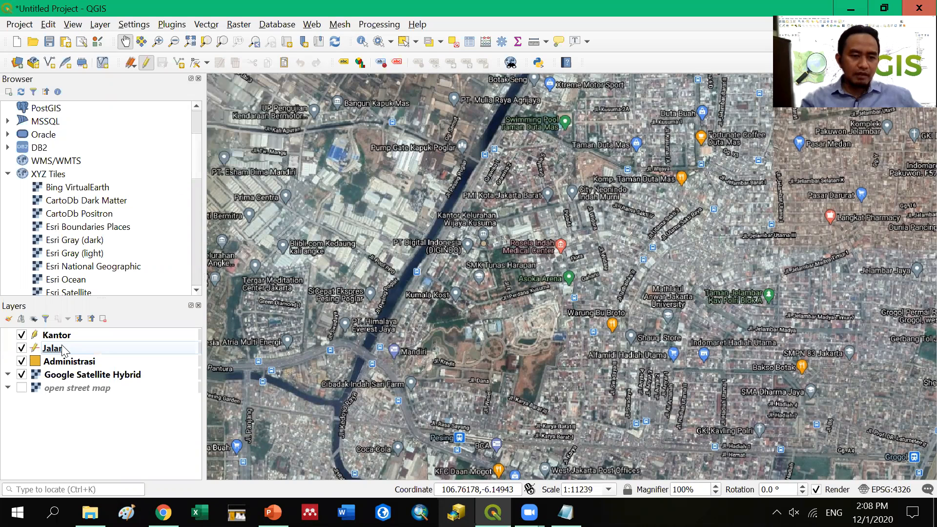
pyautogui.click(104, 350)
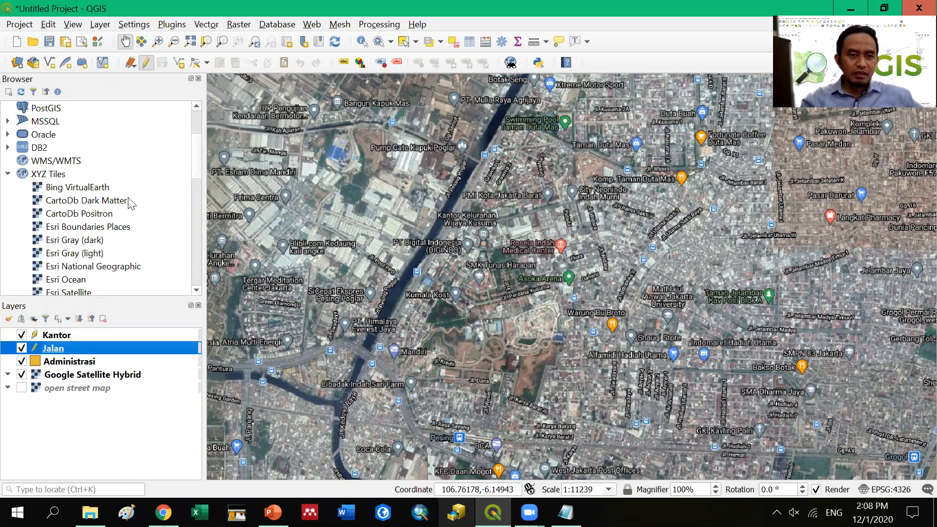
# - Use Add Line Feature to trace Jl. Perdana from the riverside road to beyond Komplek Ruko Perdana Indah
pyautogui.click(179, 64)
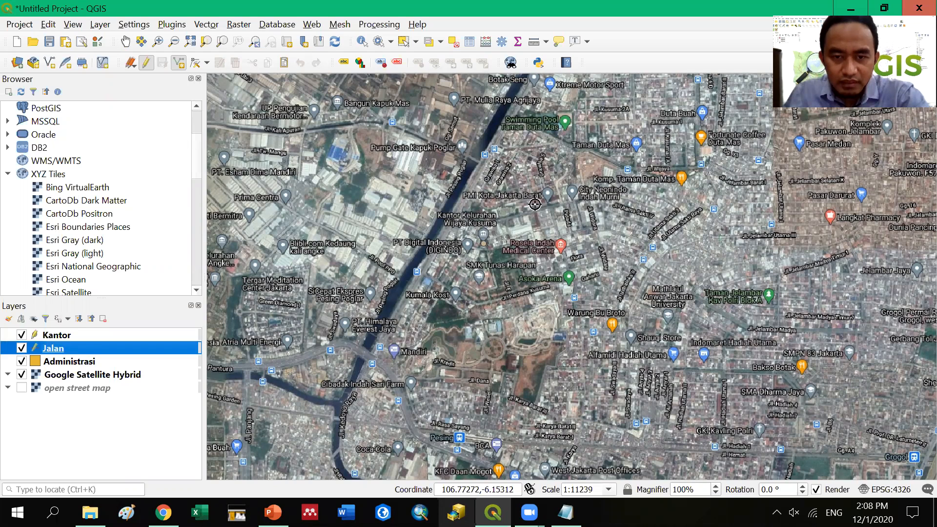
pyautogui.scroll(1, 488, 239)
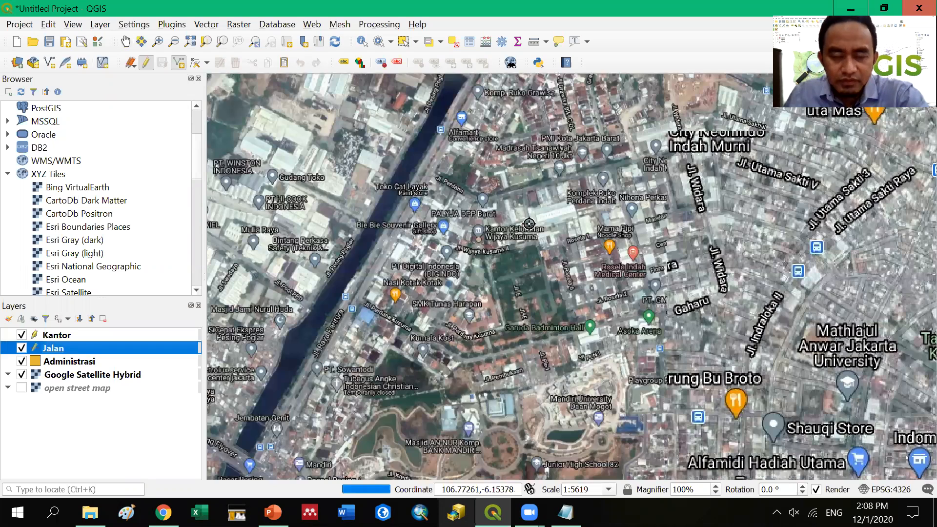
pyautogui.scroll(1, 559, 236)
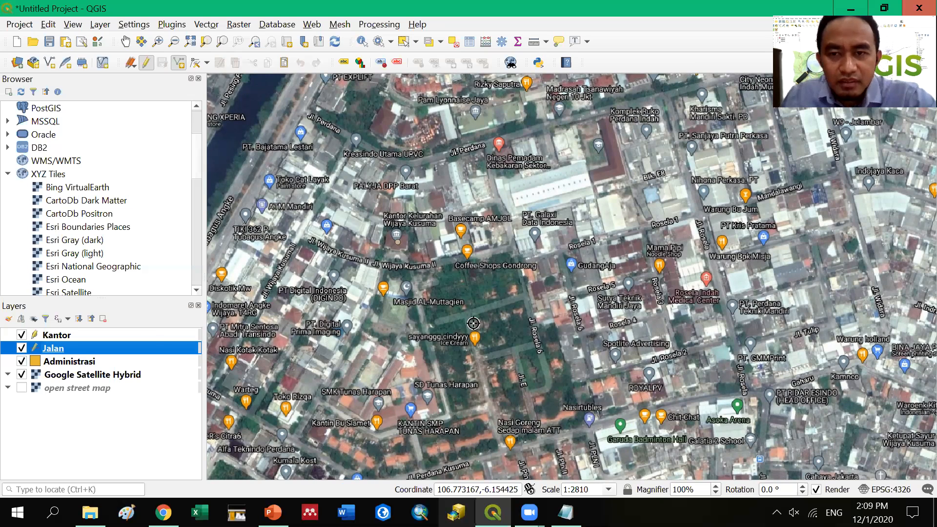
pyautogui.click(304, 109)
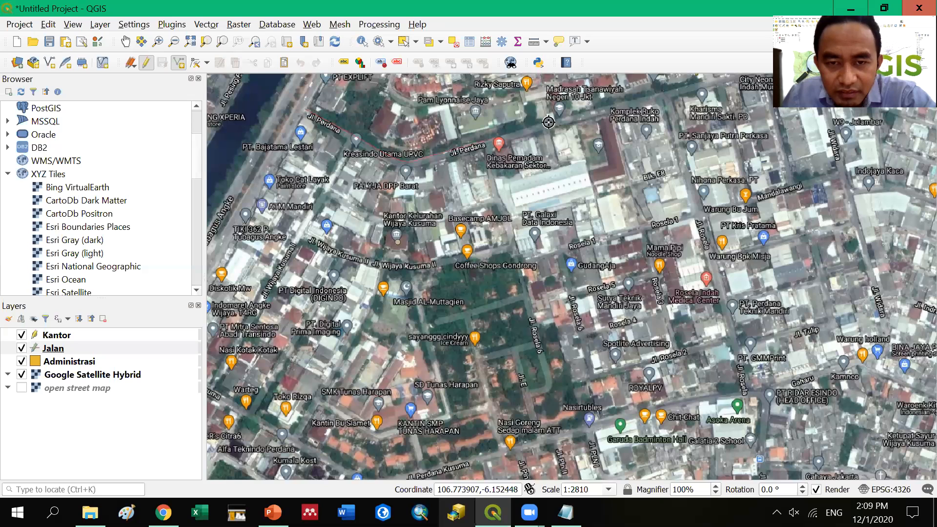
pyautogui.click(607, 110)
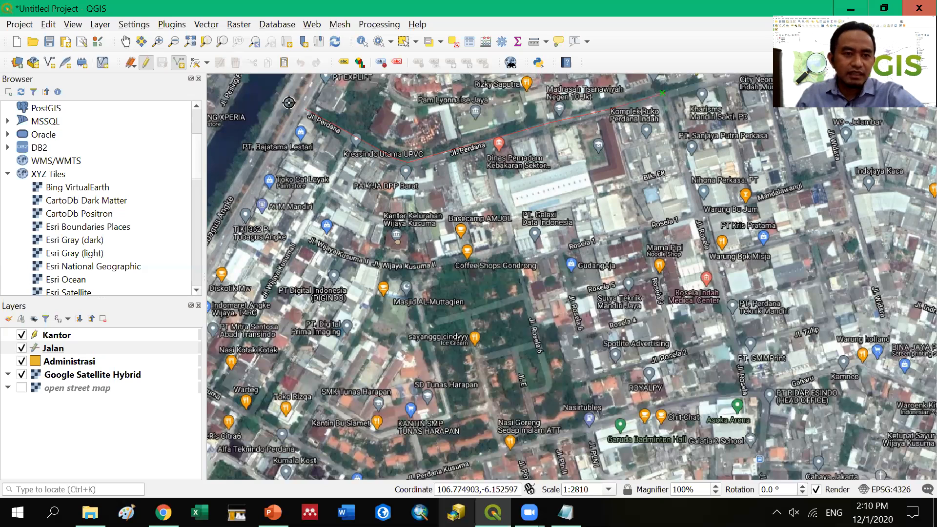
# - Switch editing of the Jalan layer off and back on
pyautogui.click(178, 62)
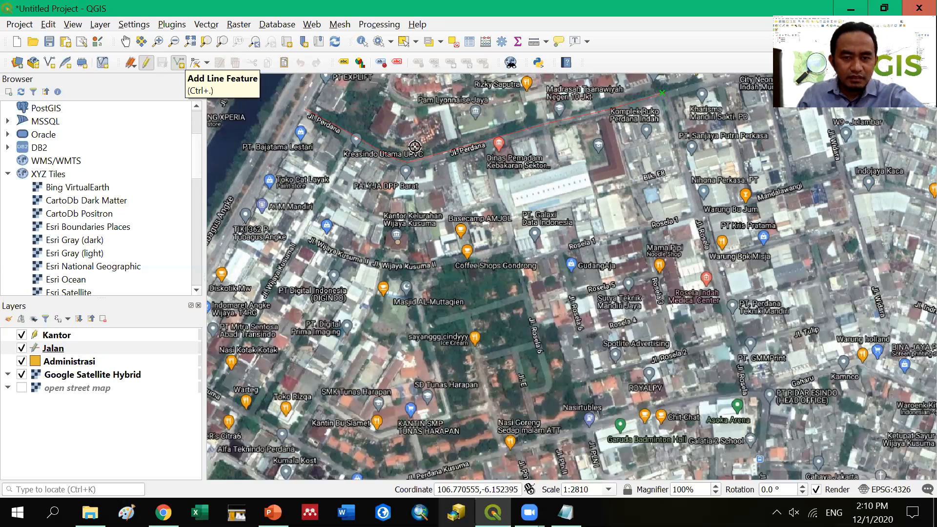
pyautogui.click(180, 63)
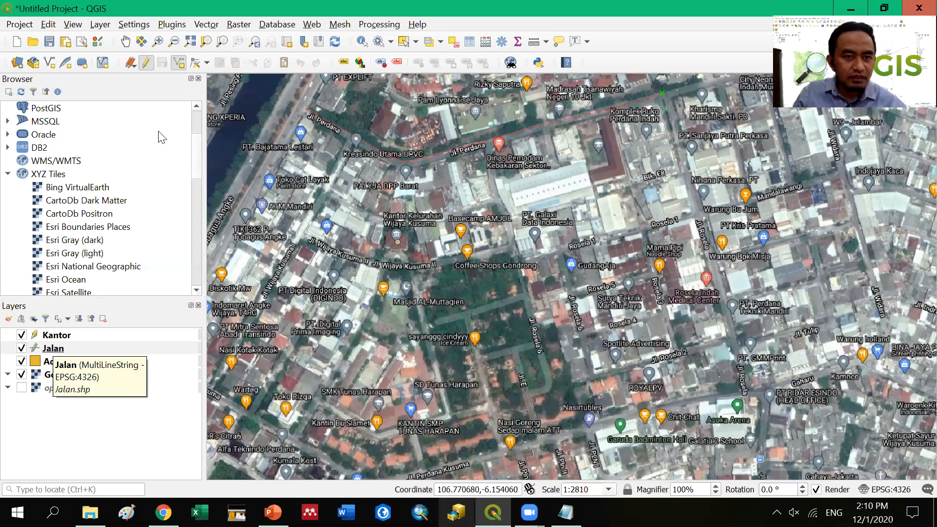
pyautogui.click(146, 63)
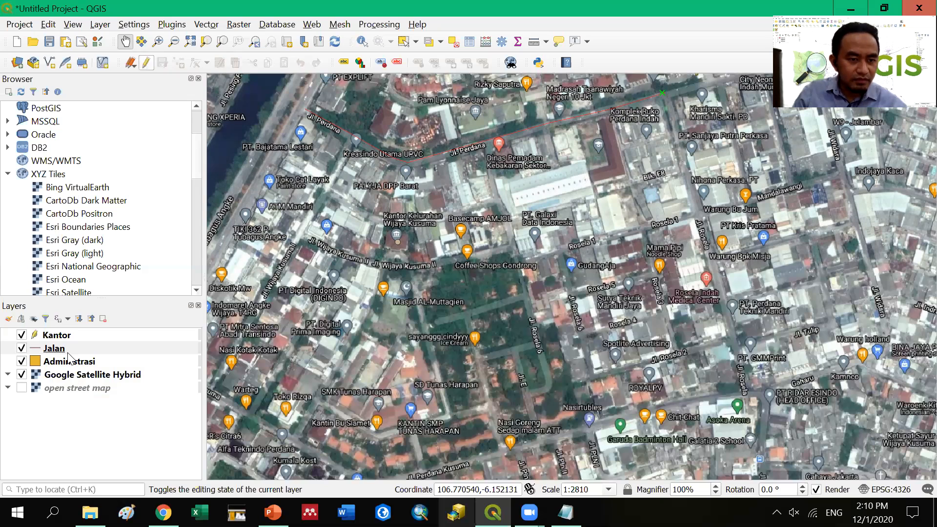
pyautogui.click(146, 62)
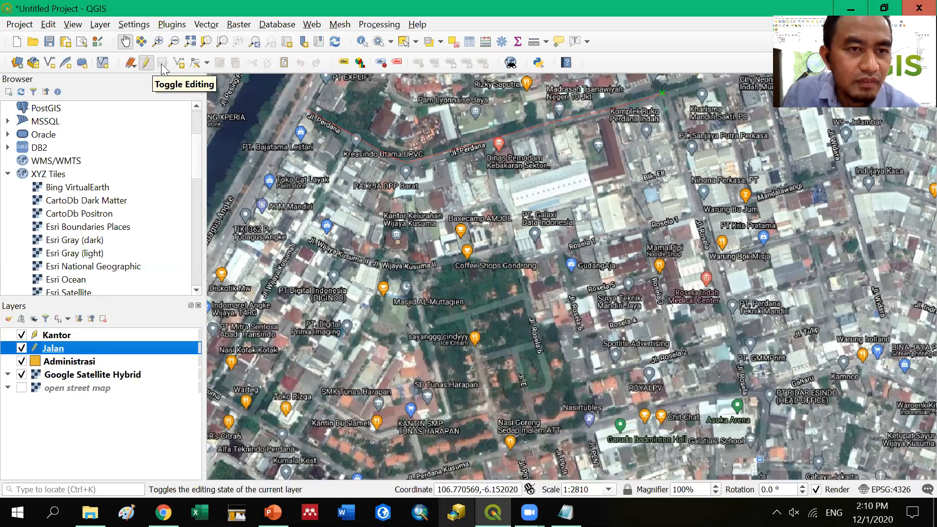
# - Trace the road line back along Jl. Perdana to its riverside end and finish the line feature
pyautogui.click(179, 63)
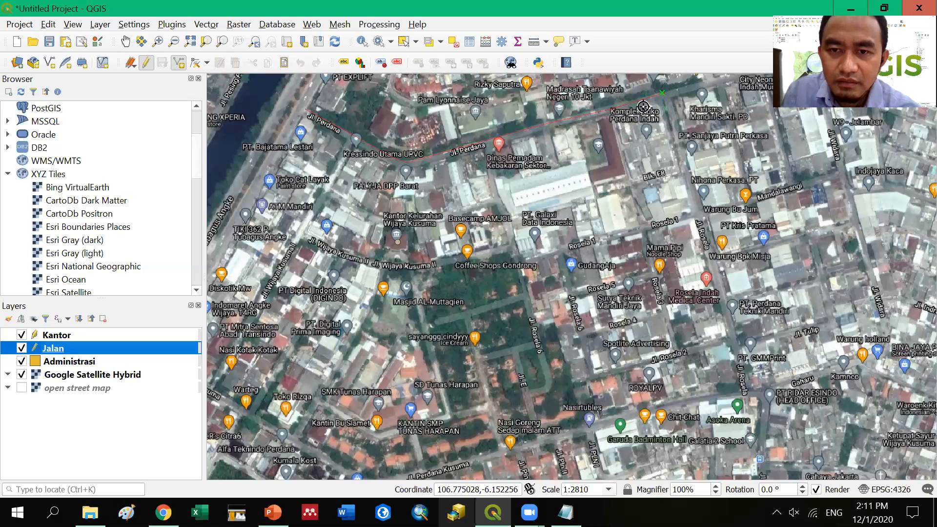
pyautogui.rightClick(538, 127)
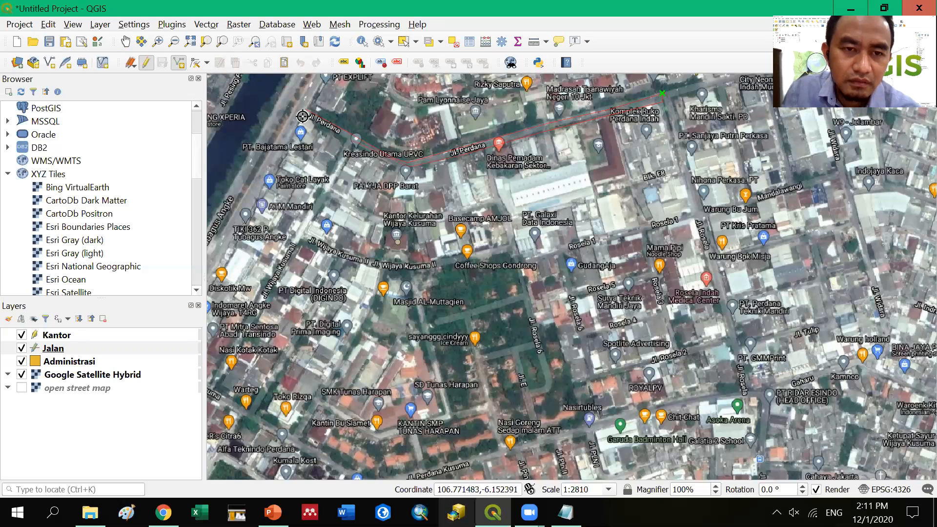
pyautogui.rightClick(303, 117)
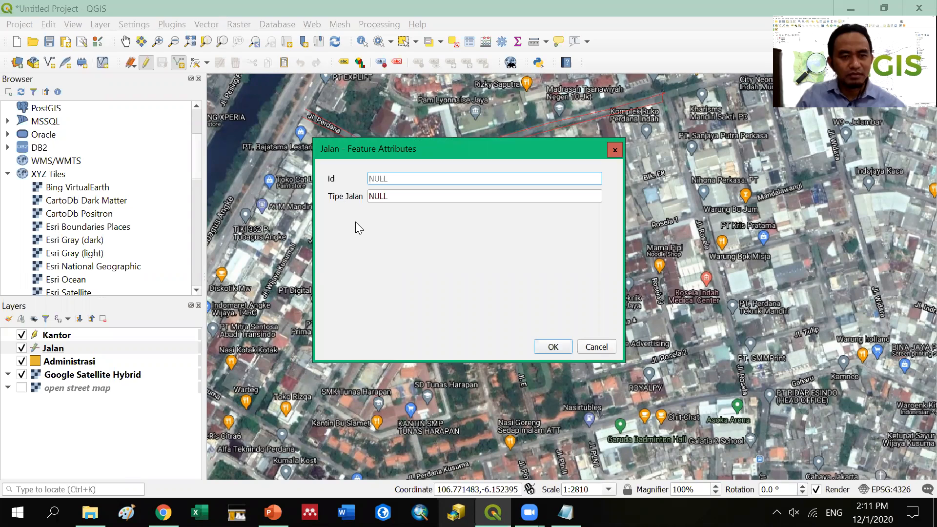
# - Set the new road's Tipe Jalan attribute to Lokal and save the Jalan layer edits
pyautogui.click(403, 197)
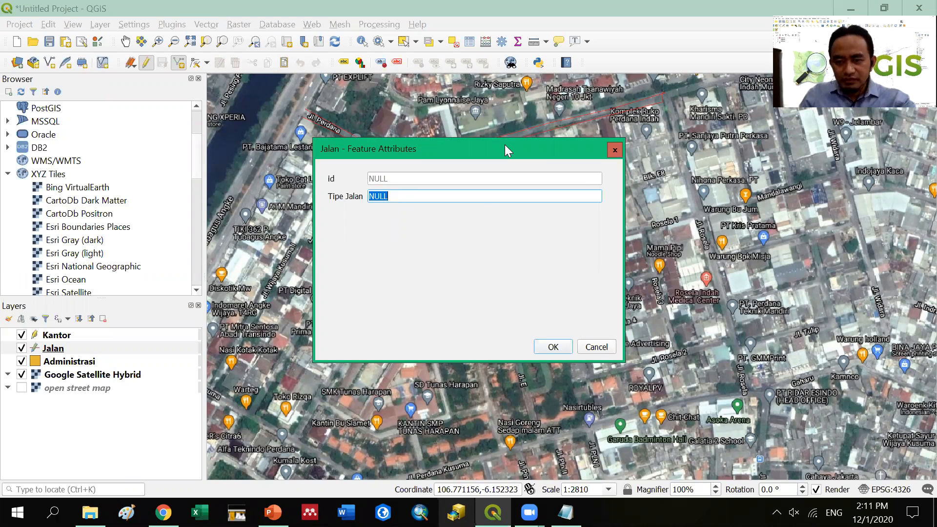
pyautogui.moveTo(505, 145); pyautogui.dragTo(499, 166)
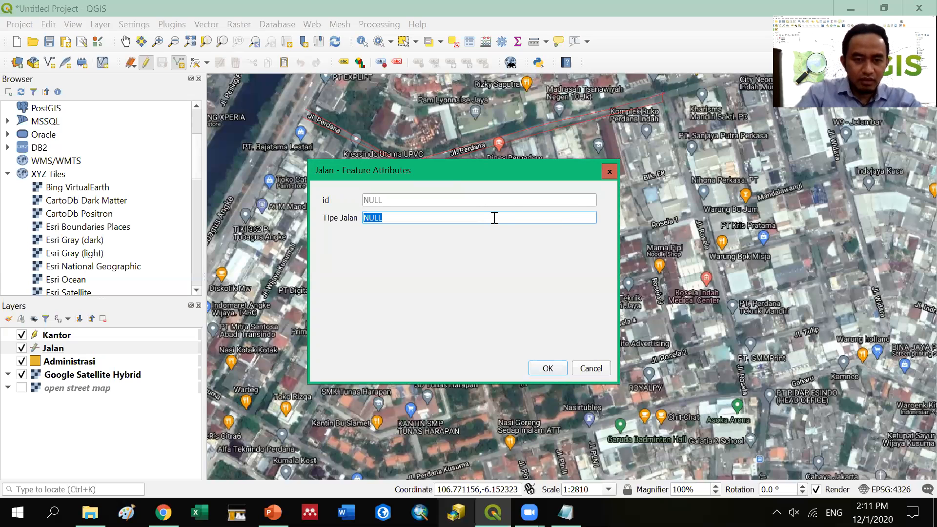
pyautogui.write('Lokal')
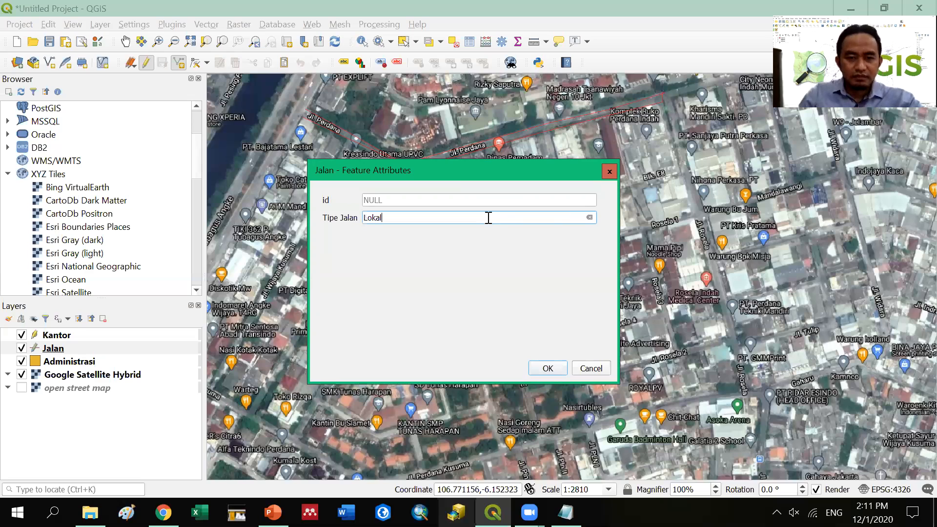
pyautogui.click(552, 369)
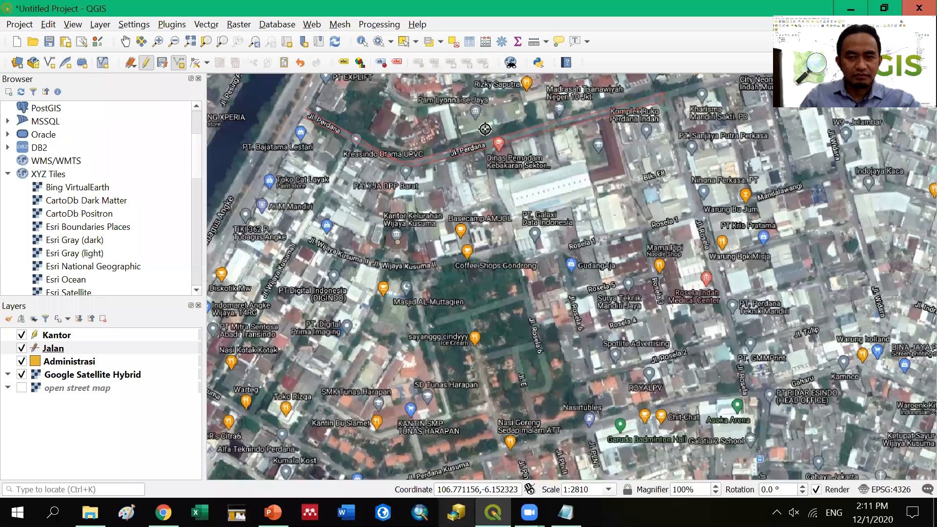
pyautogui.click(164, 63)
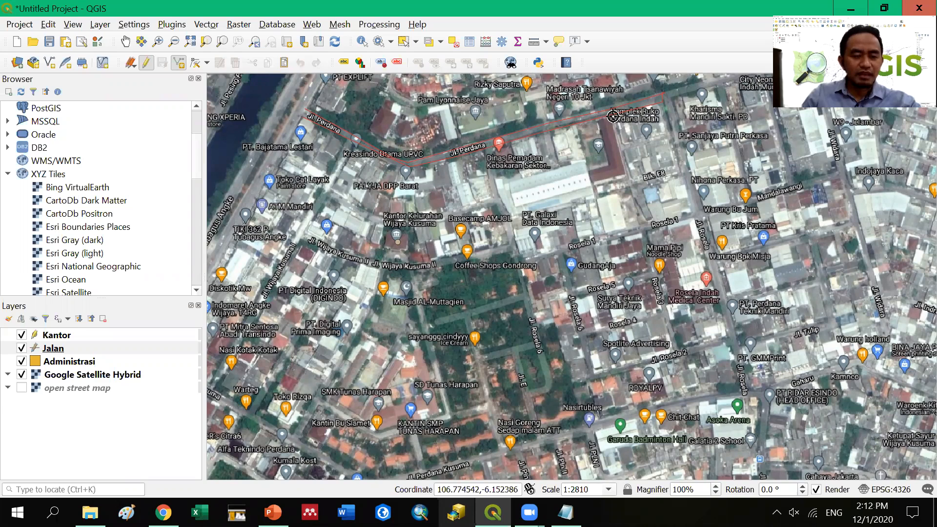
pyautogui.click(130, 64)
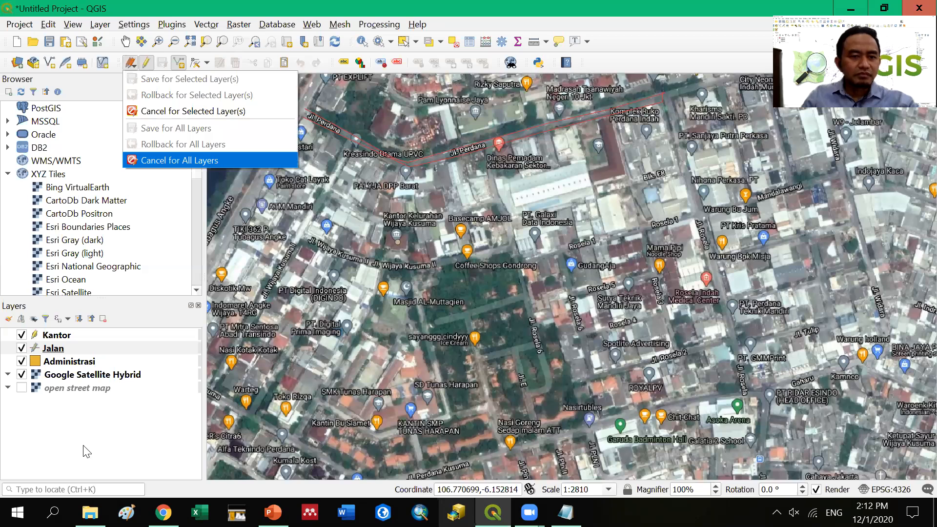
pyautogui.click(103, 340)
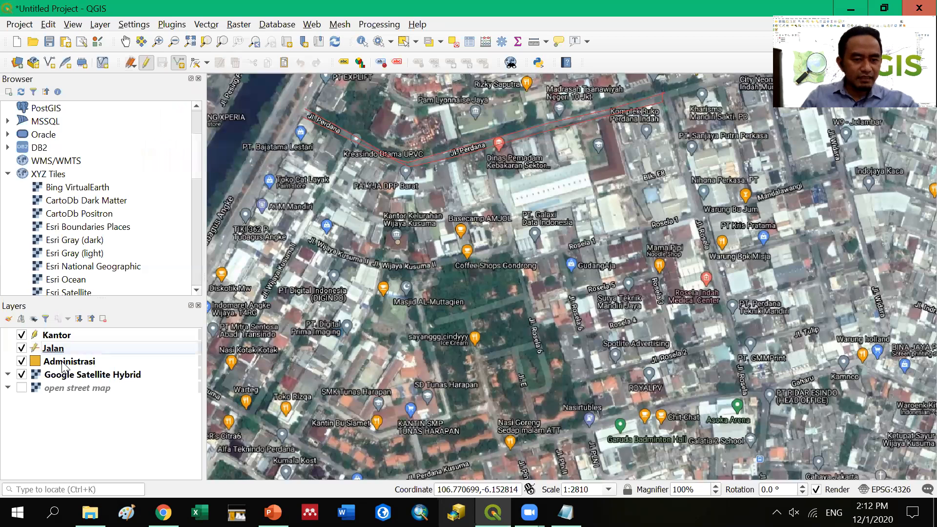
# - Start editing the Administrasi layer and trace a new polygon's northern edge along Jl. Perdana to beyond City Neonindo Indah Murni
pyautogui.click(63, 364)
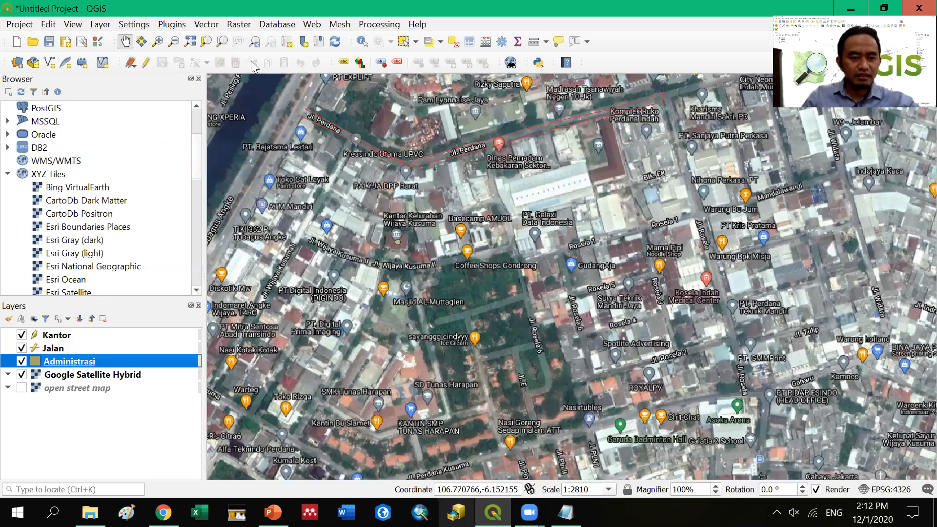
pyautogui.click(146, 62)
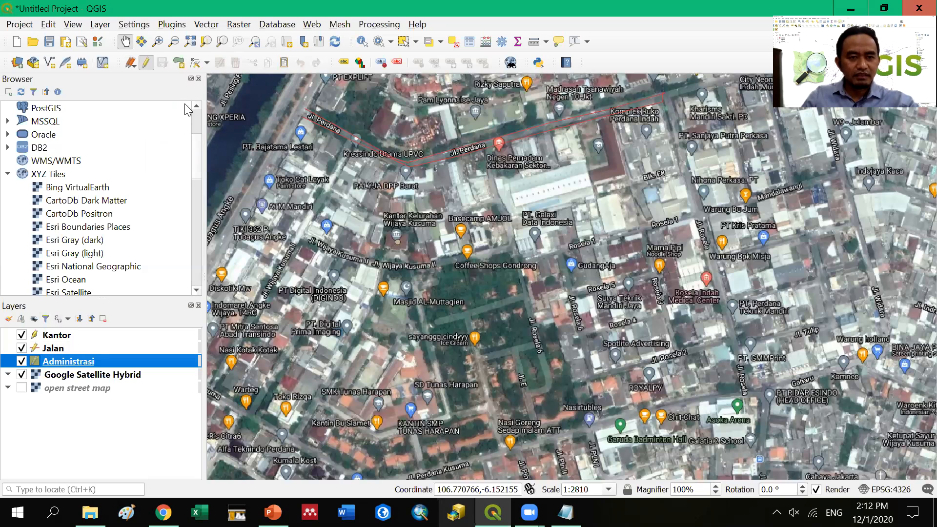
pyautogui.click(180, 64)
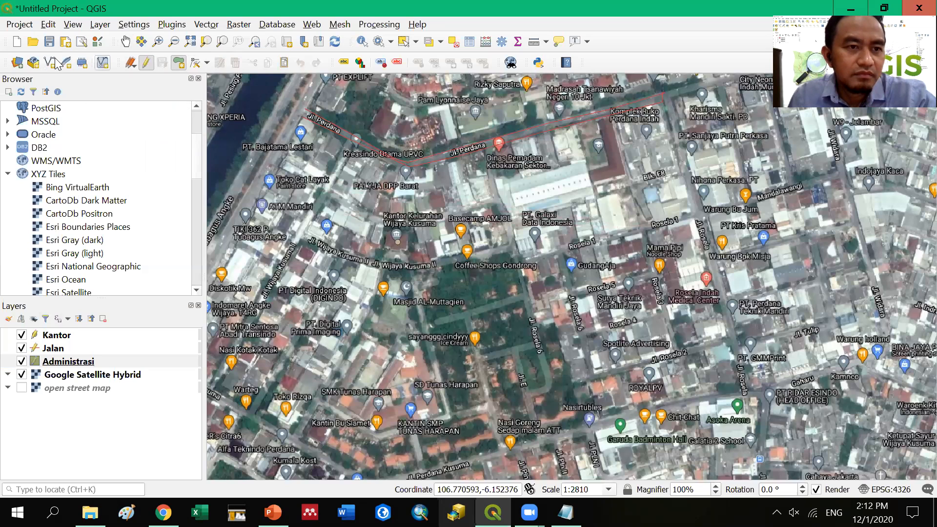
pyautogui.click(125, 43)
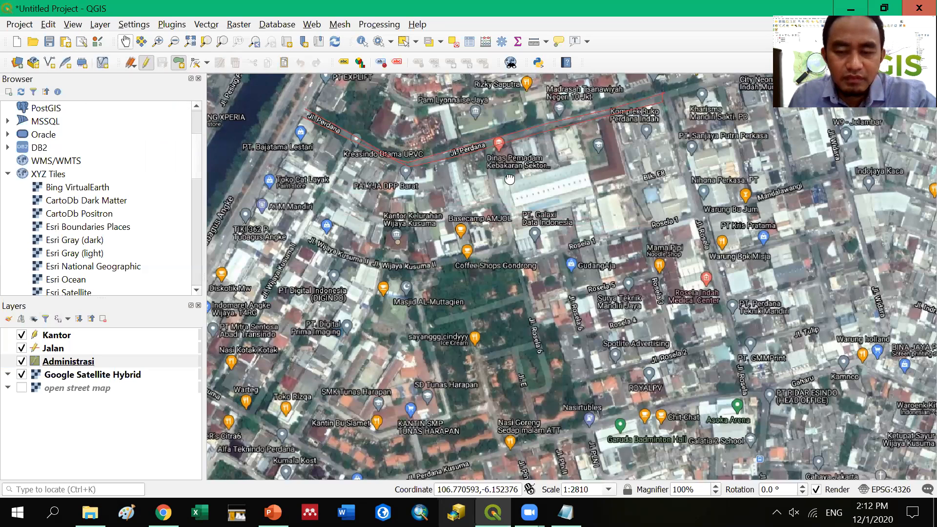
pyautogui.moveTo(470, 272); pyautogui.dragTo(561, 242)
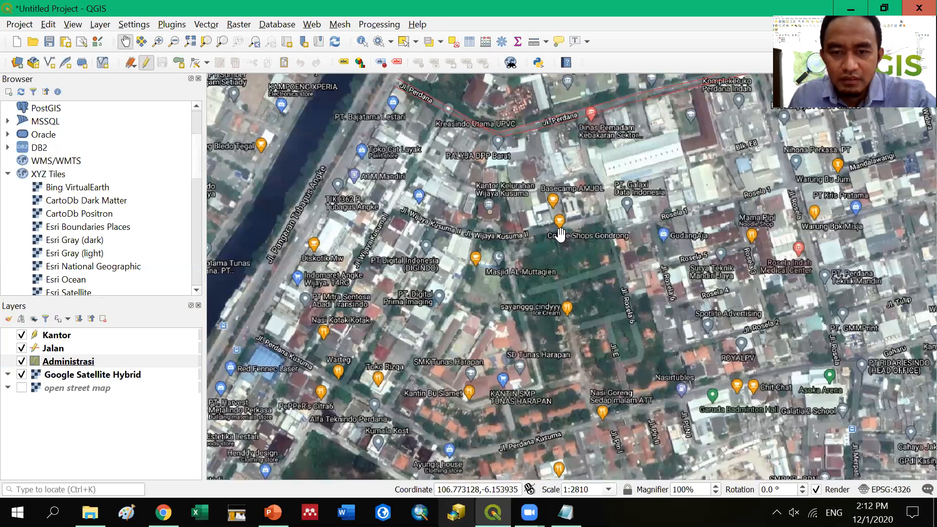
pyautogui.scroll(-1, 560, 235)
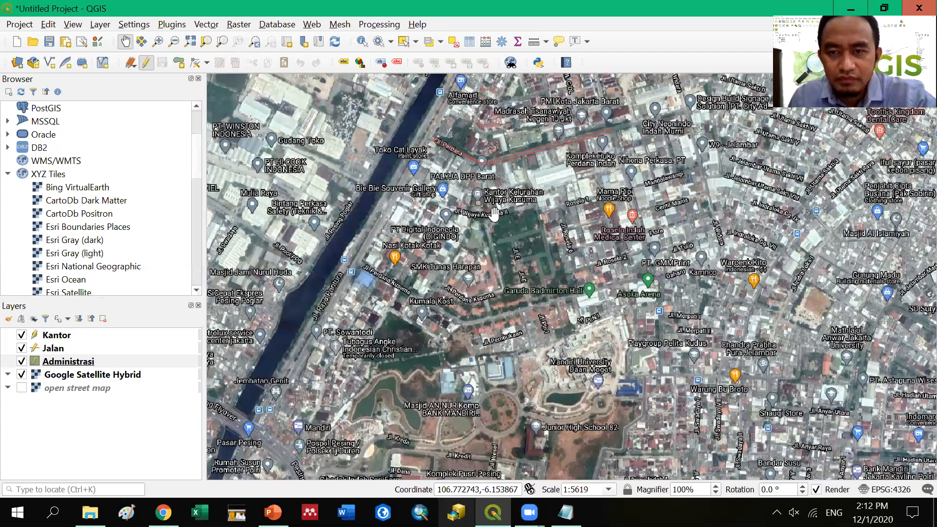
pyautogui.click(180, 64)
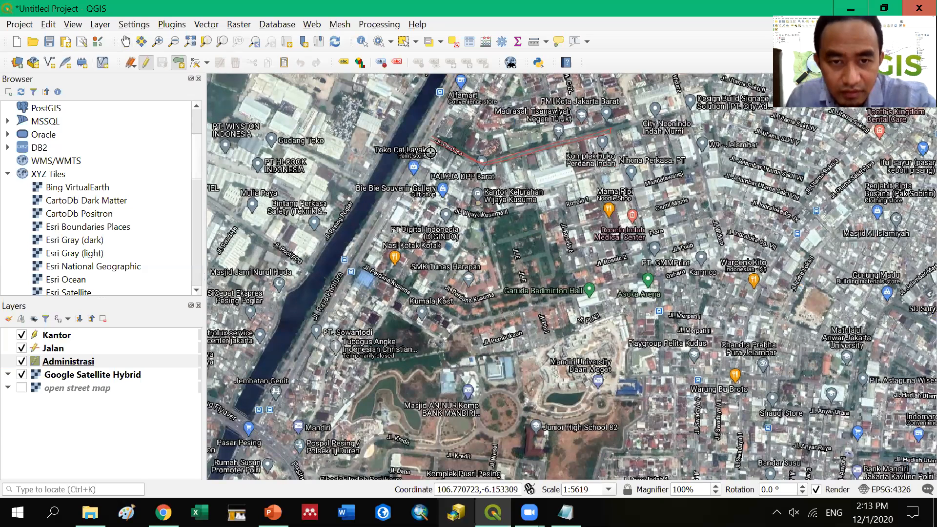
pyautogui.click(429, 141)
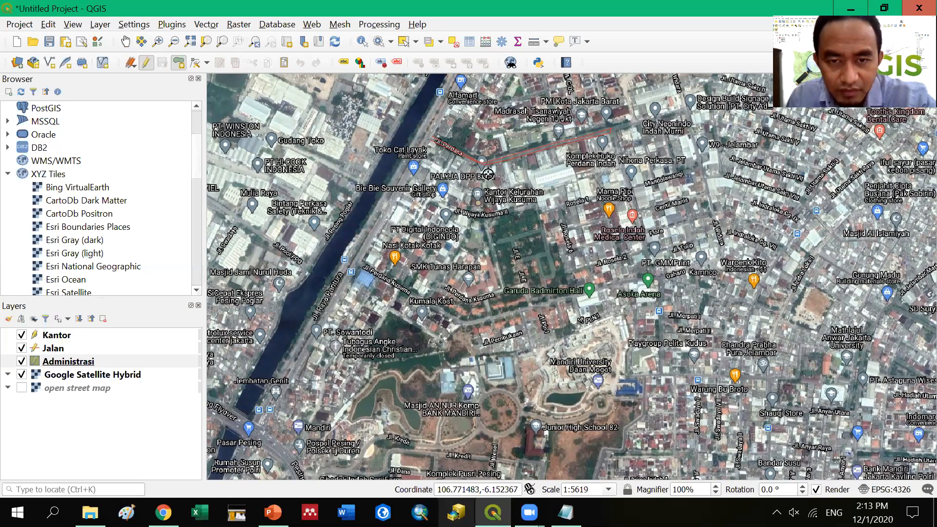
pyautogui.click(482, 165)
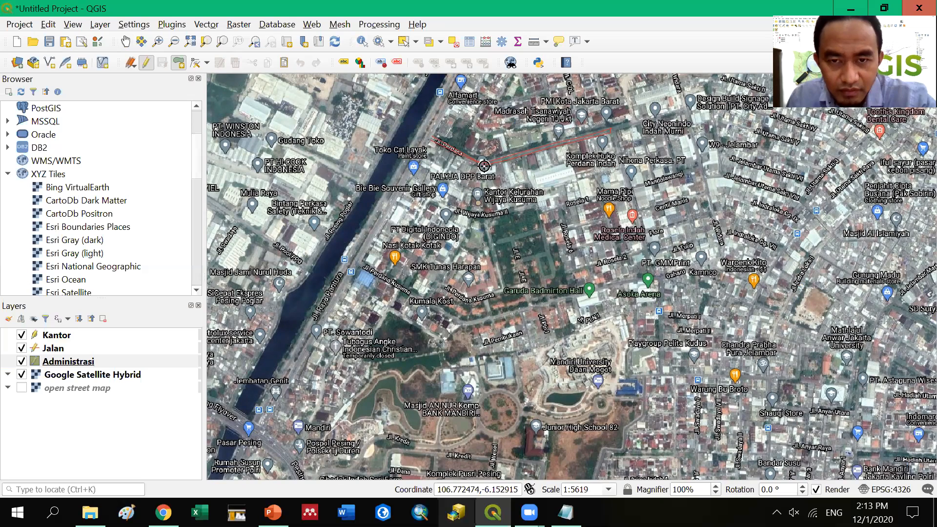
pyautogui.click(611, 134)
pyautogui.click(684, 114)
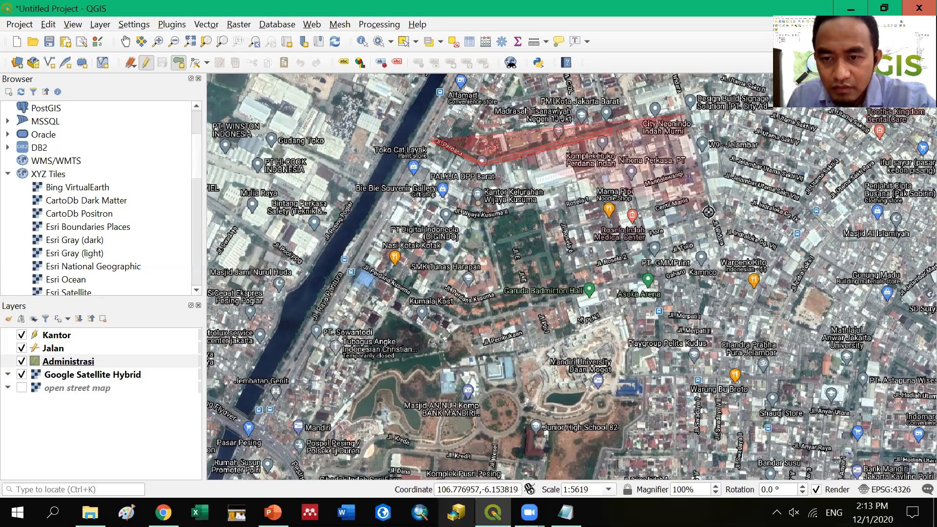
# - Trace the polygon's eastern, southern and riverside edges back to the start of Jl. Perdana and finish the feature
pyautogui.click(709, 212)
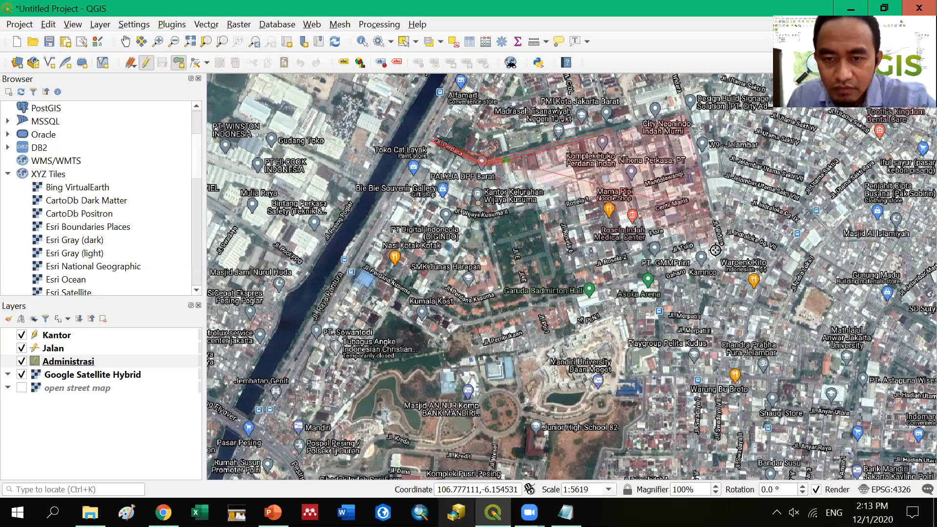
pyautogui.click(715, 250)
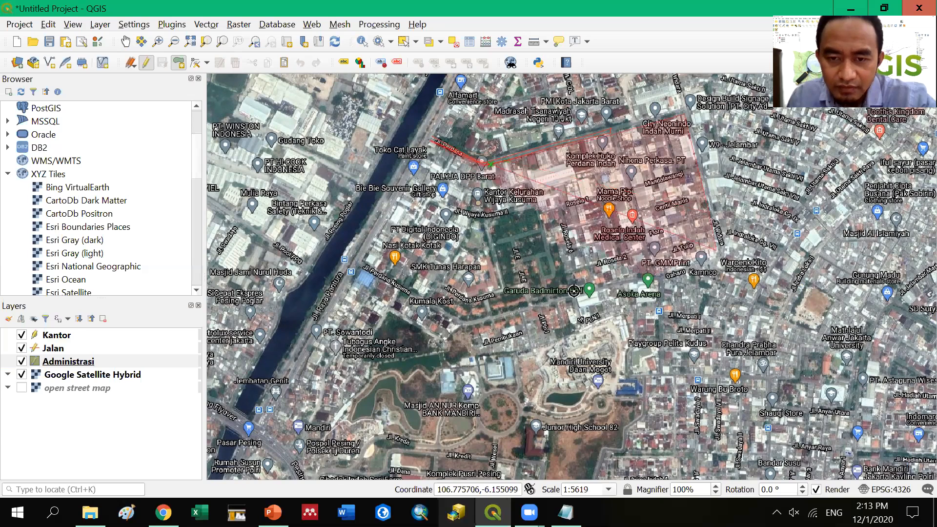
pyautogui.click(462, 320)
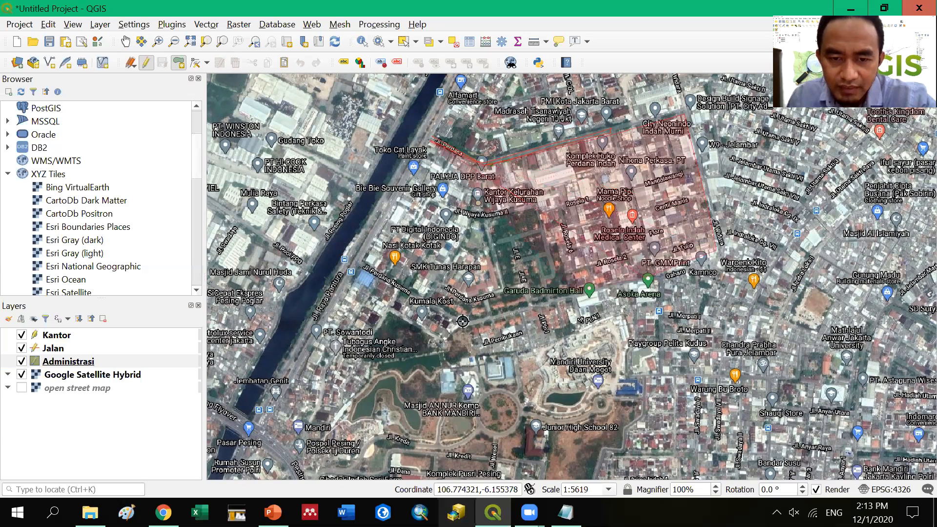
pyautogui.click(363, 261)
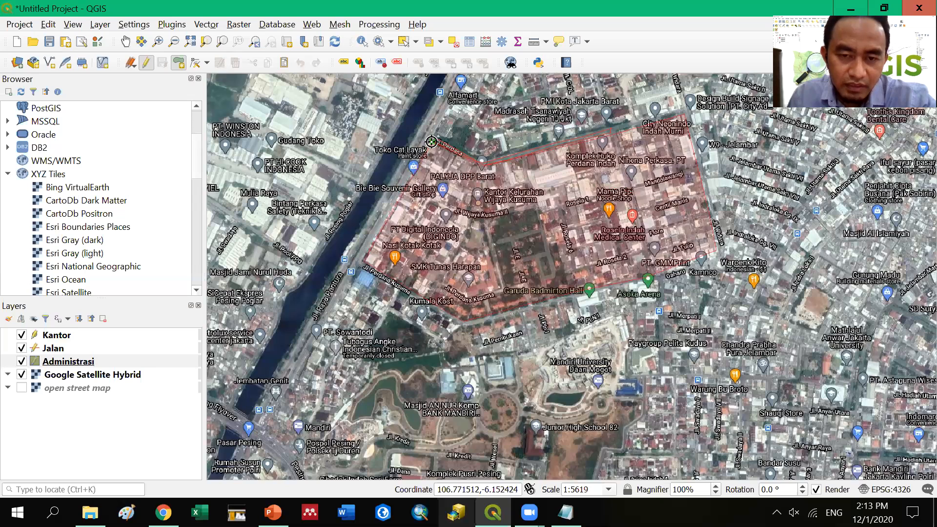
pyautogui.rightClick(431, 142)
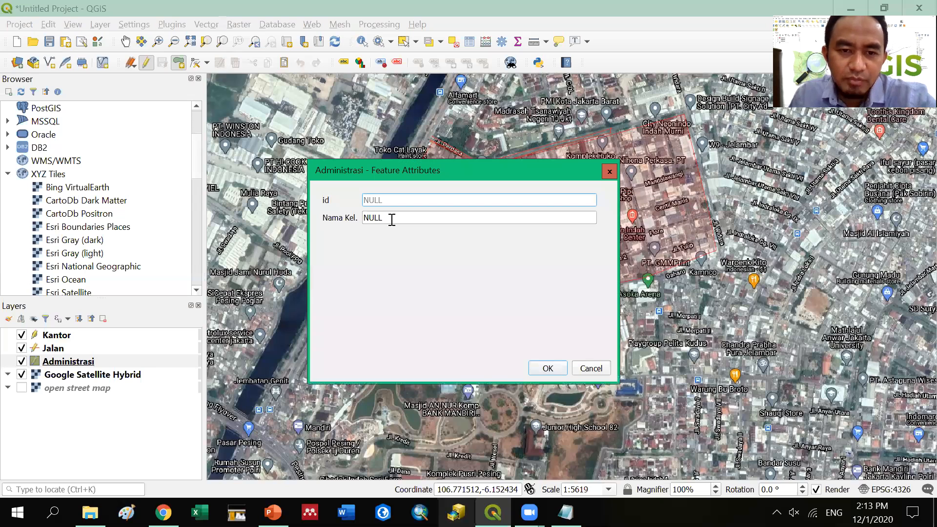
# - Set the new polygon's Nama Kel. attribute to Wijaya Kusuma and save the Administrasi layer edits
pyautogui.doubleClick(392, 218)
pyautogui.write('Wijaya')
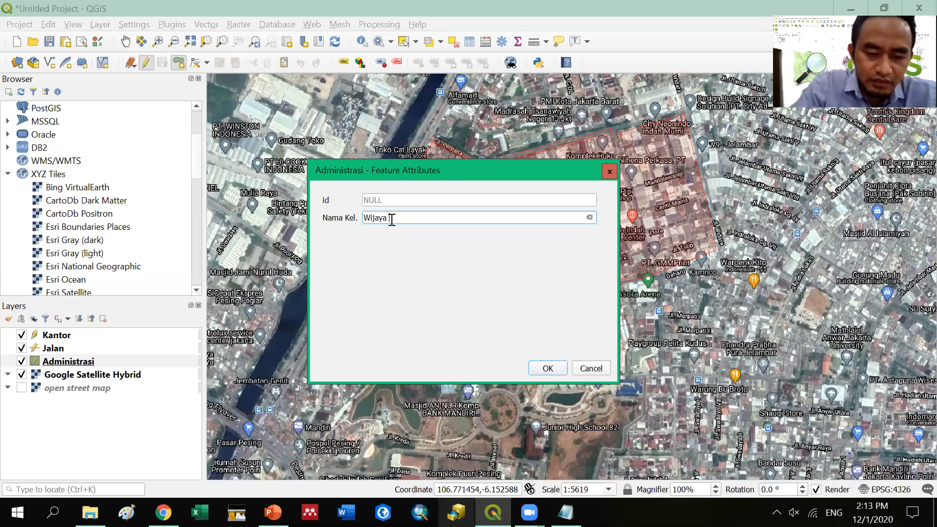
pyautogui.write(' Kusuma')
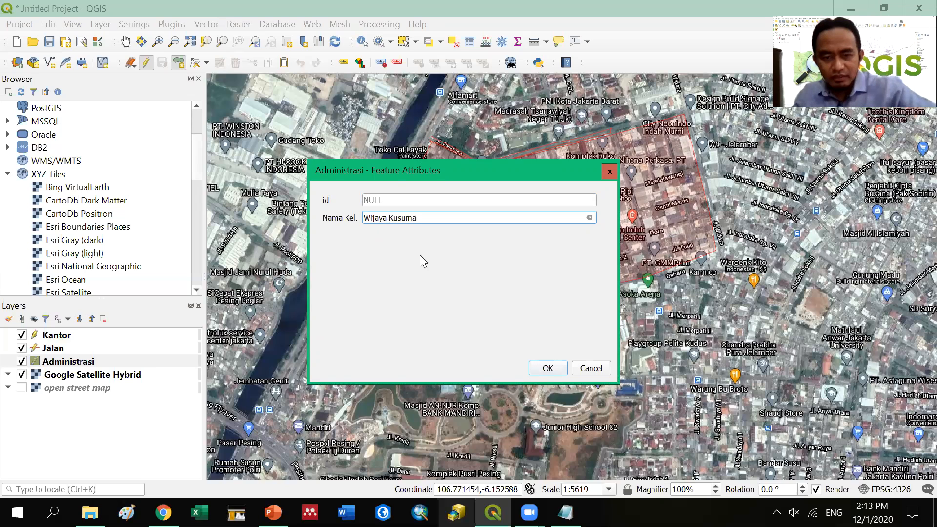
pyautogui.click(548, 369)
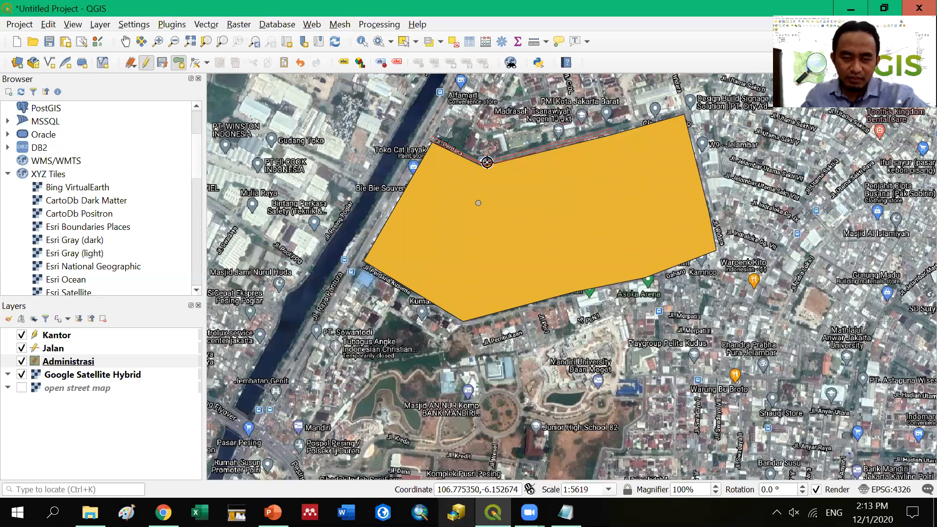
pyautogui.click(479, 202)
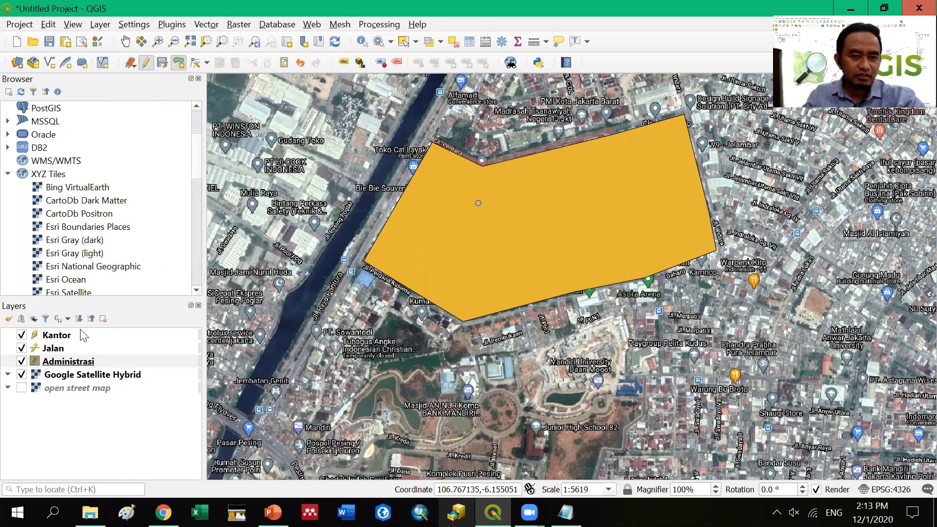
pyautogui.click(164, 62)
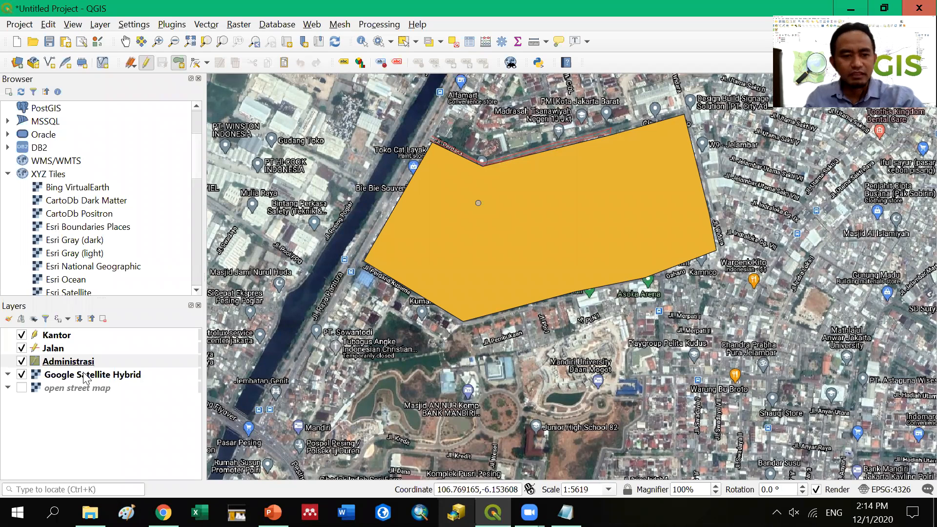
# - Toggle the Administrasi, Jalan and Kantor layers off and back on to inspect the digitized features
pyautogui.click(21, 361)
pyautogui.click(22, 348)
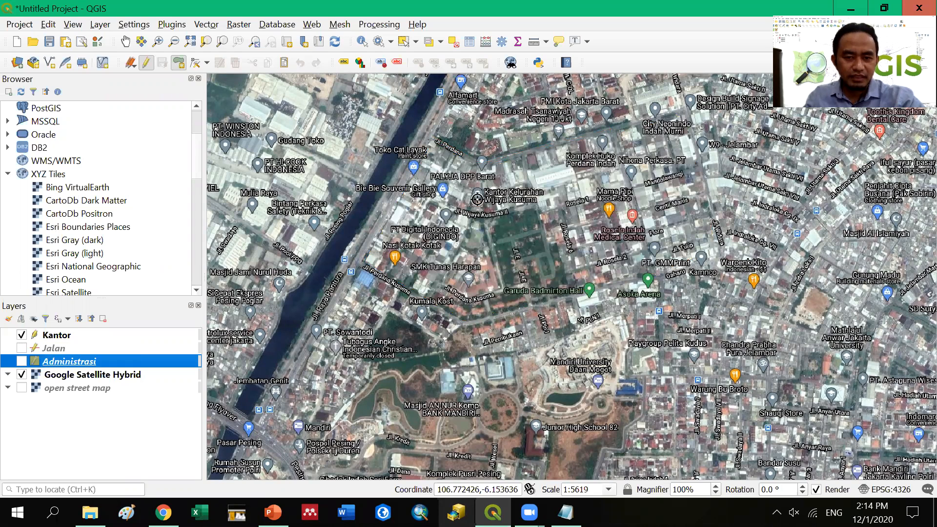
pyautogui.click(22, 336)
pyautogui.click(22, 335)
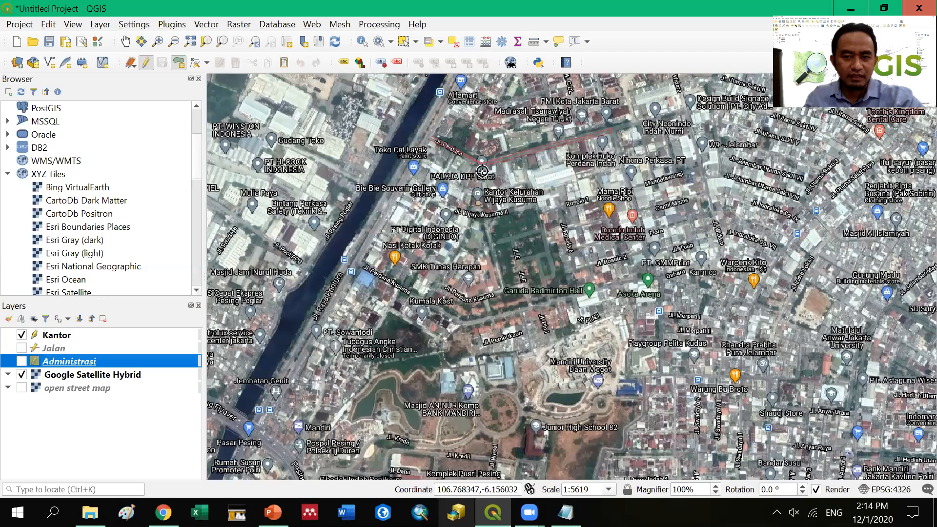
pyautogui.click(21, 348)
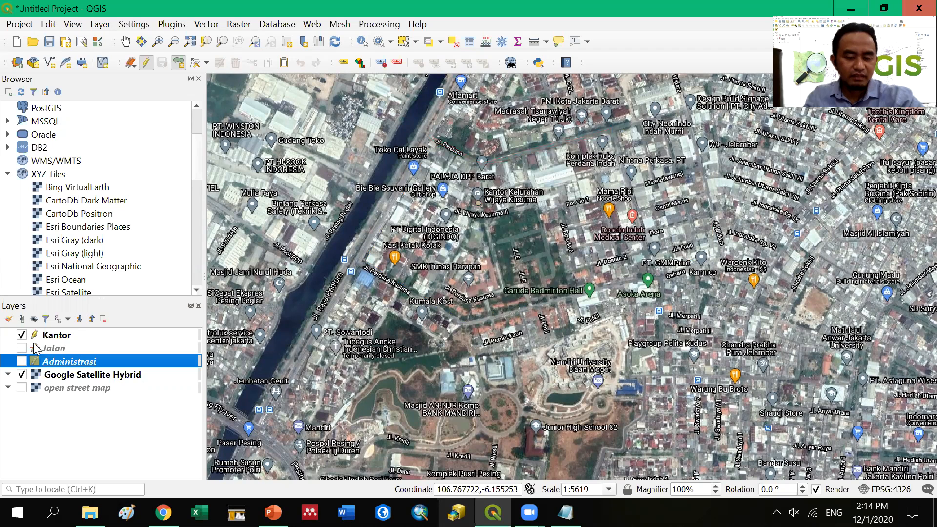
pyautogui.click(22, 362)
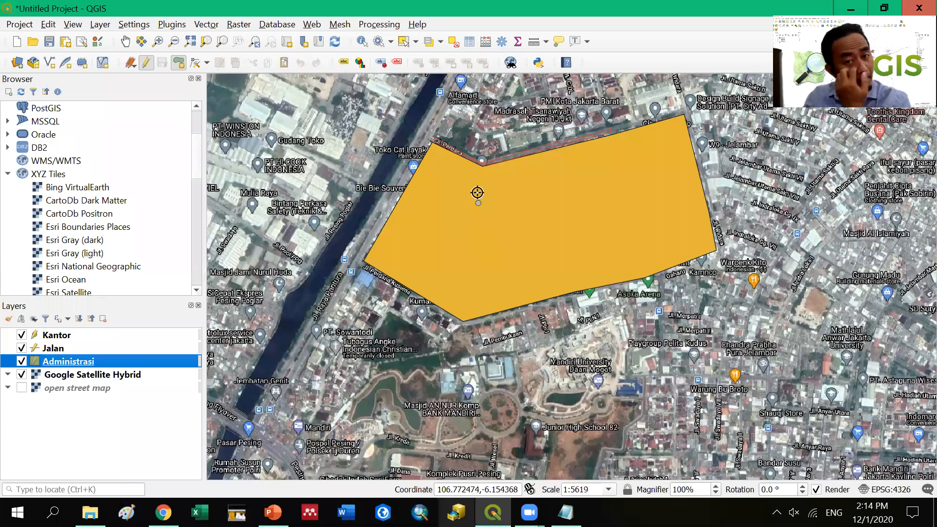
pyautogui.click(477, 204)
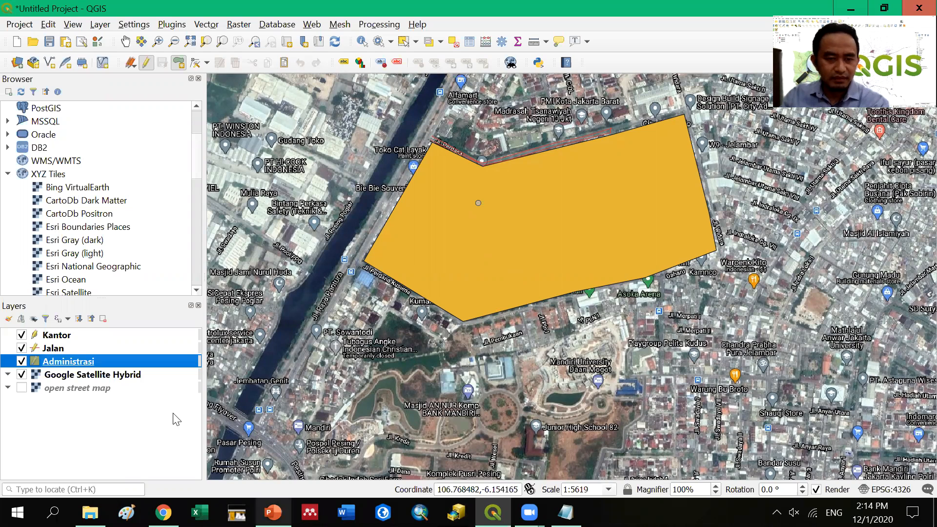
# - Switch to the PowerPoint presentation and view the Menambahkan New Shapefile layer and EDIT SHP slides
pyautogui.hotkey('alt', 'Tab')
pyautogui.scroll(-3, 91, 323)
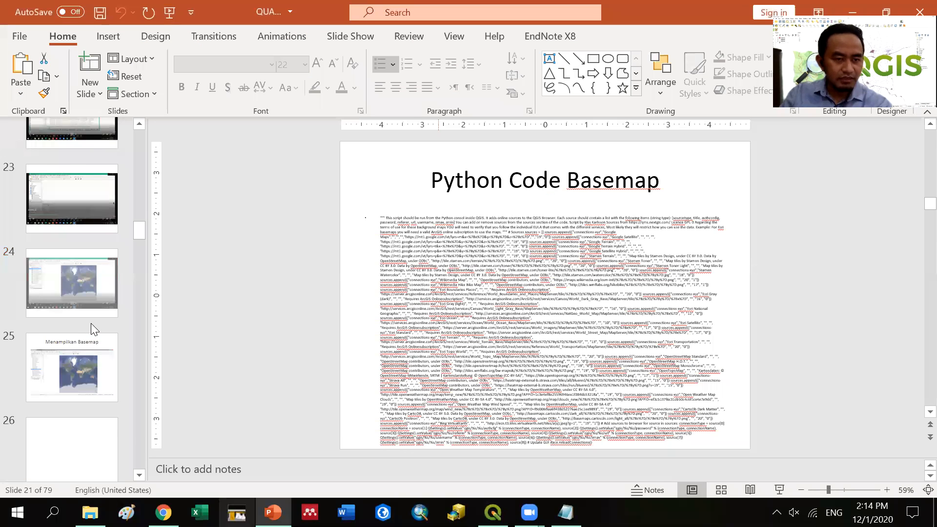
pyautogui.scroll(-2, 91, 324)
pyautogui.scroll(-3, 91, 323)
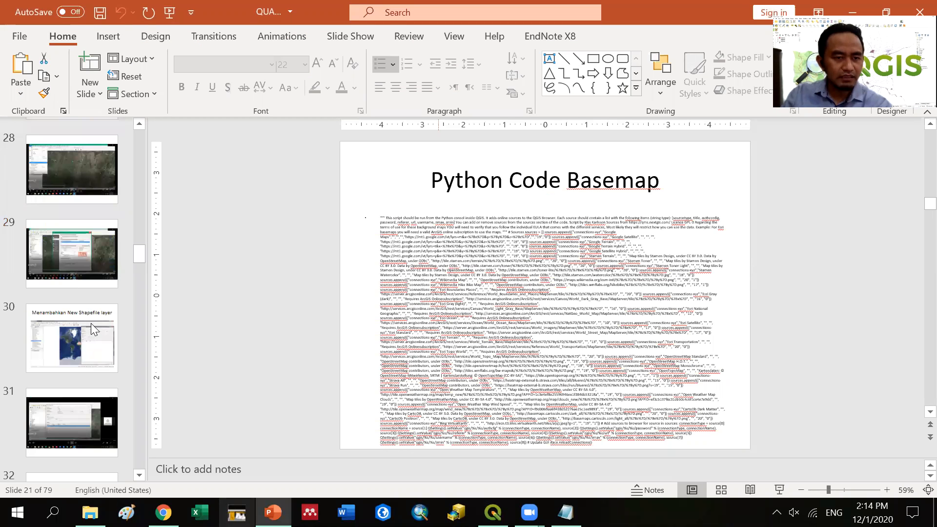
pyautogui.click(90, 323)
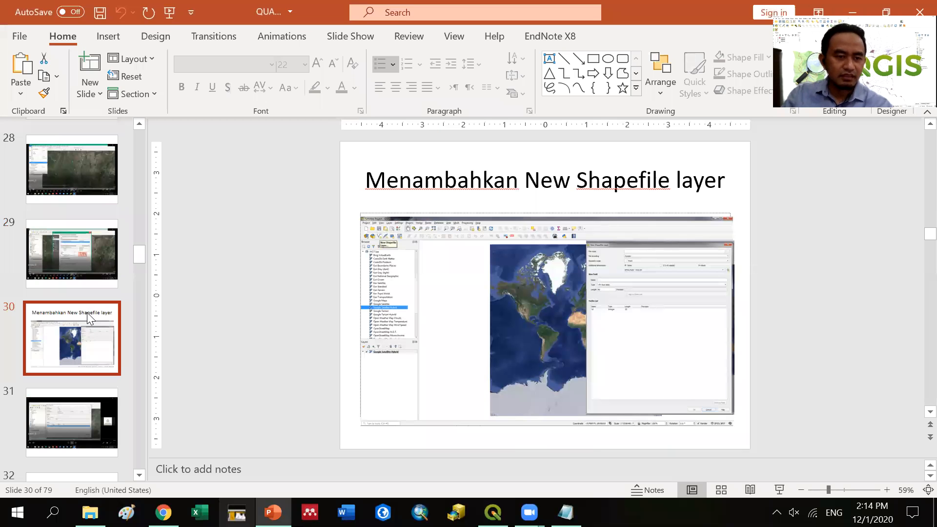
pyautogui.scroll(-6, 87, 313)
pyautogui.click(78, 251)
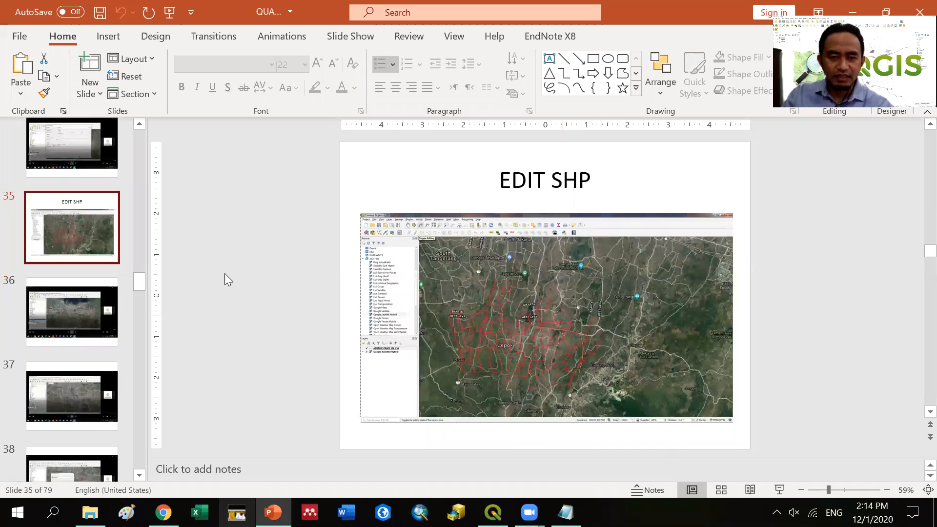
# - Browse past the EDIT SHP screenshots and display the Open Data Layer slide
pyautogui.scroll(-4, 58, 328)
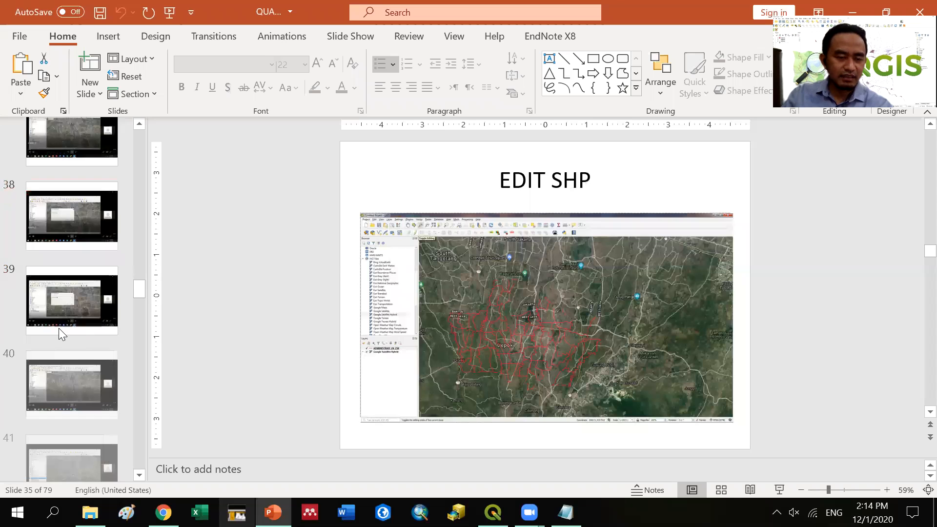
pyautogui.scroll(-2, 59, 328)
pyautogui.scroll(-1, 59, 328)
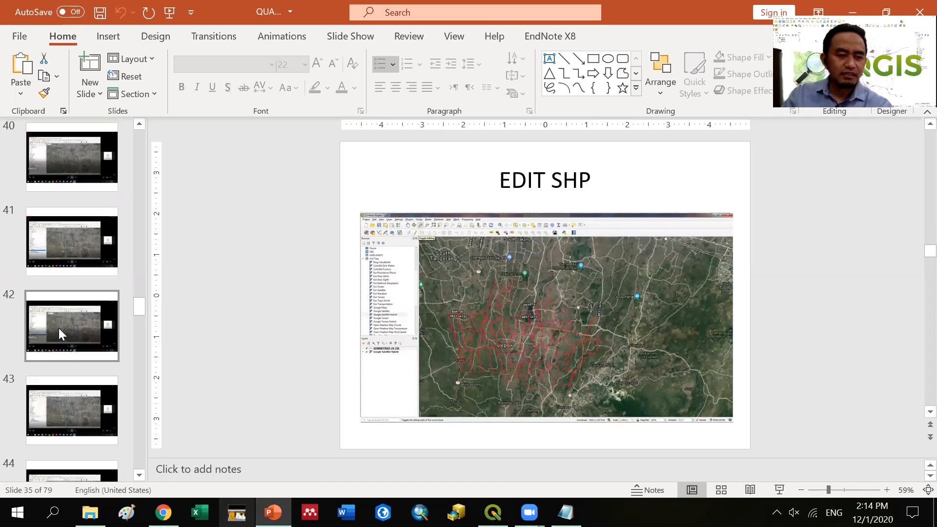
pyautogui.scroll(-3, 59, 334)
pyautogui.scroll(-2, 60, 335)
pyautogui.scroll(-2, 59, 334)
pyautogui.scroll(-2, 59, 334)
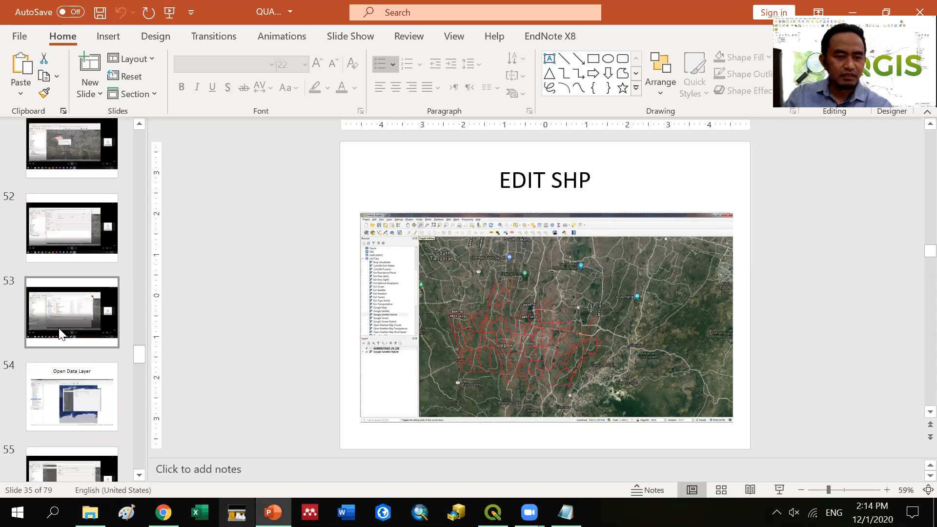
pyautogui.scroll(-1, 61, 334)
pyautogui.click(67, 325)
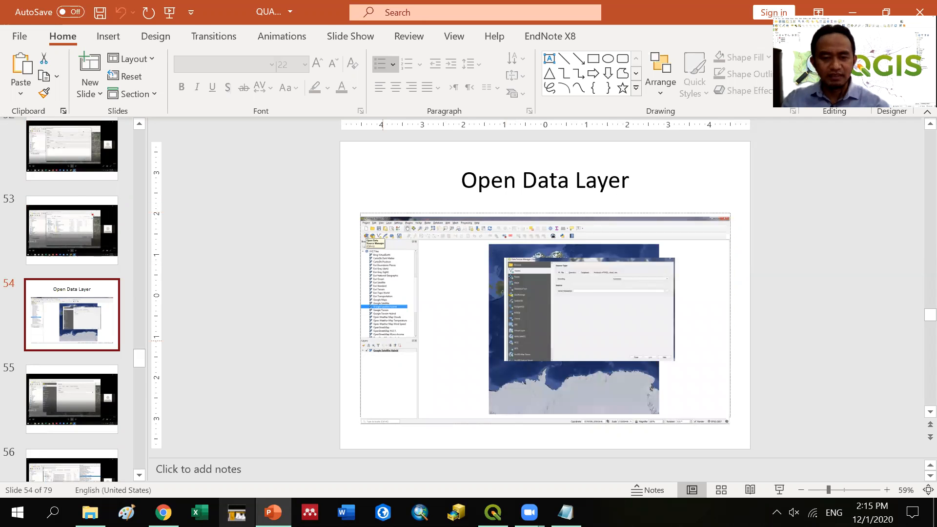
# - Switch back to QGIS and hide the Administrasi, Jalan and Kantor layers
pyautogui.hotkey('alt', 'Tab')
pyautogui.click(478, 204)
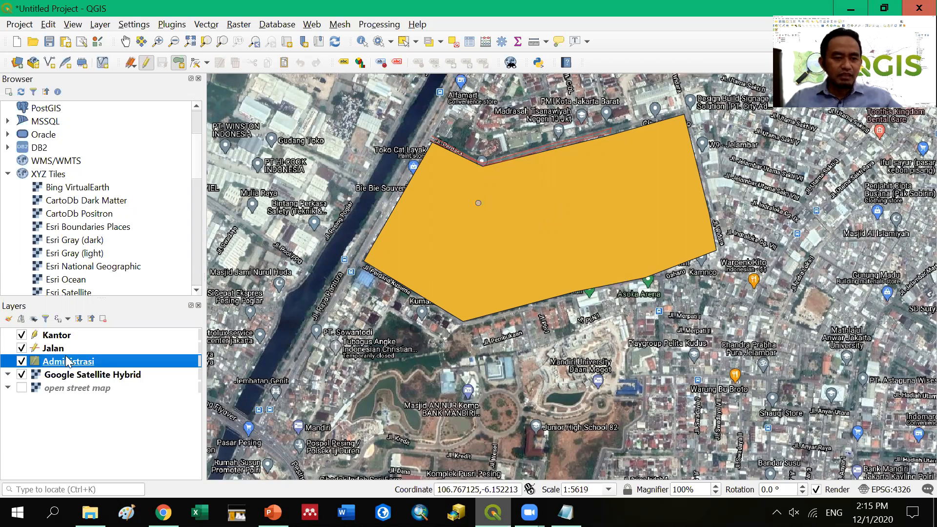
pyautogui.click(22, 362)
pyautogui.click(22, 348)
pyautogui.click(22, 335)
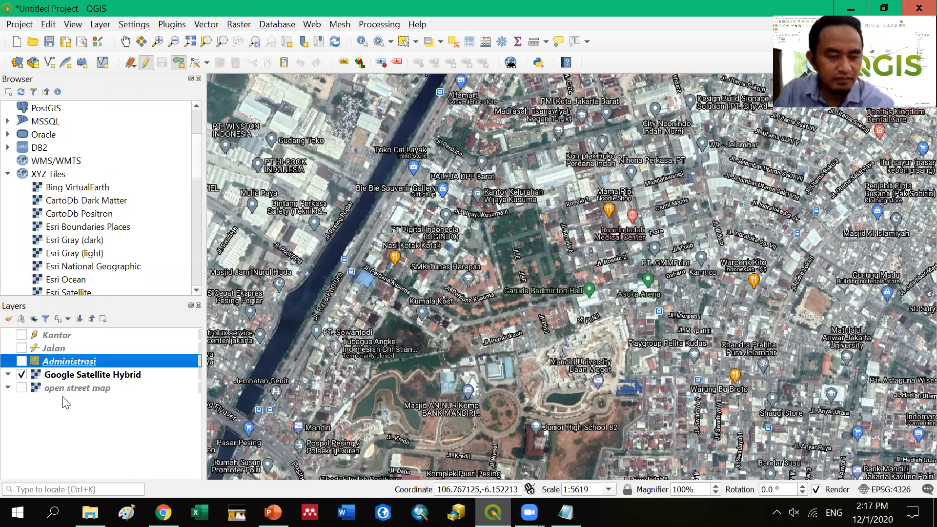
pyautogui.click(97, 445)
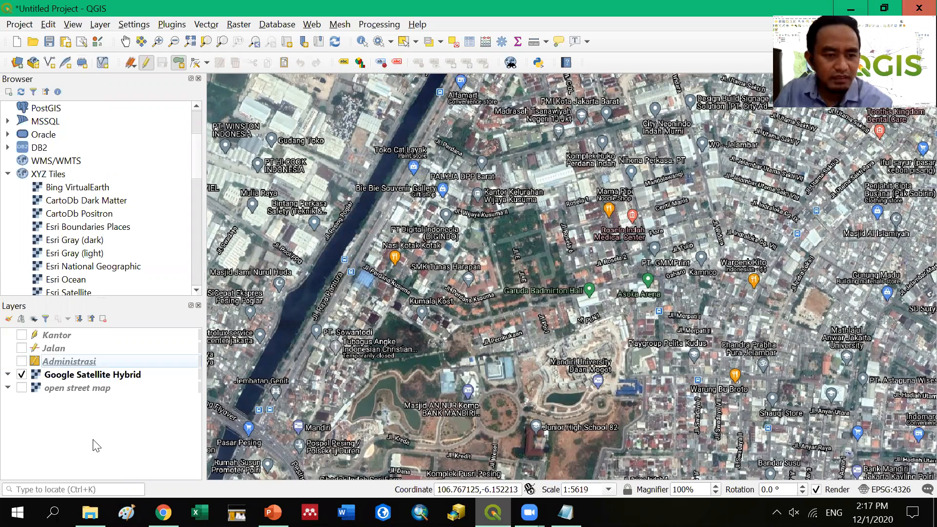
pyautogui.click(59, 378)
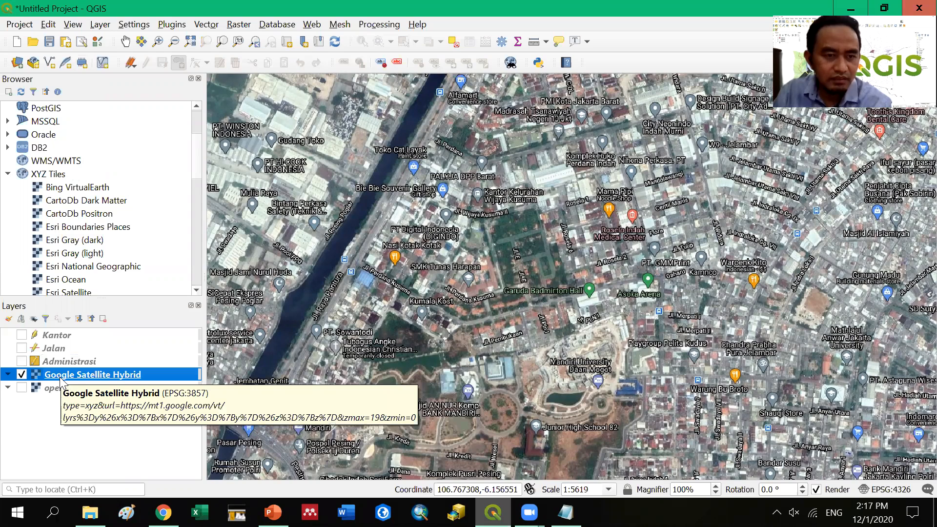
pyautogui.rightClick(62, 382)
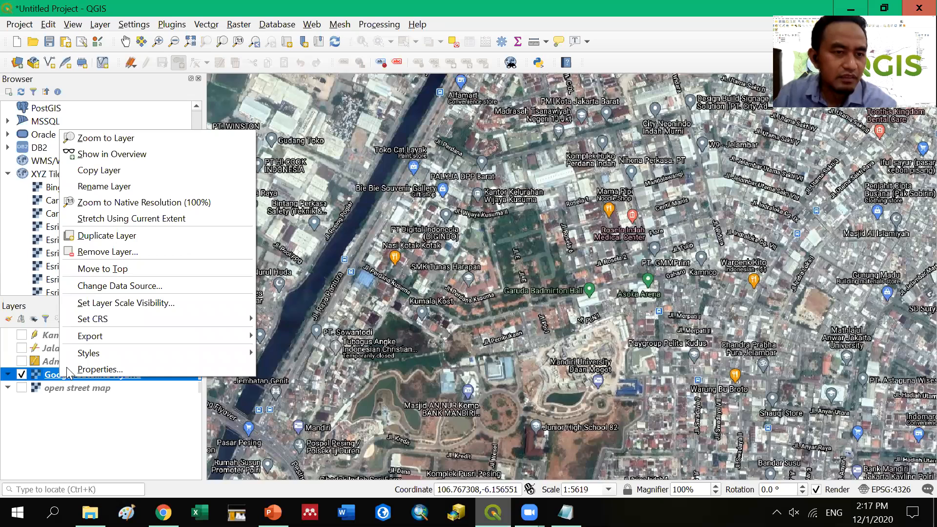
pyautogui.click(43, 476)
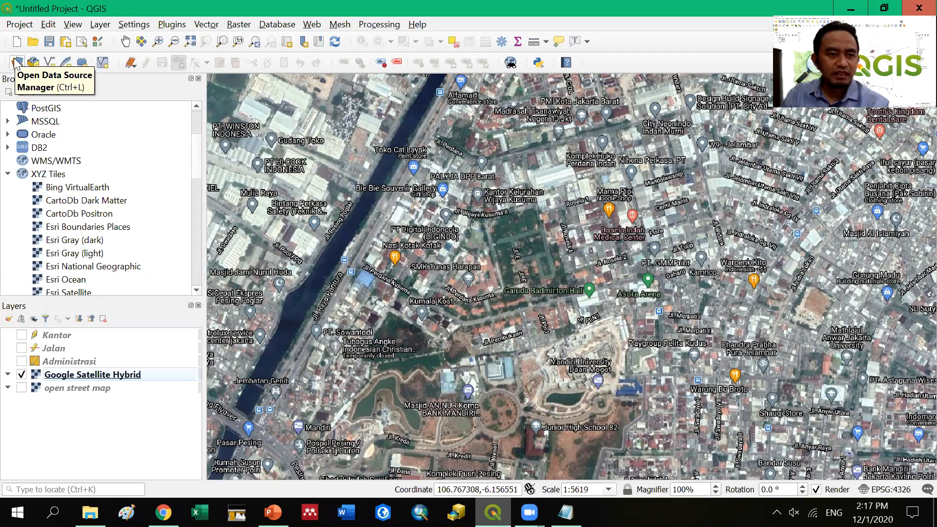
# - Open the Data Source Manager with Vector as the source and File as the source type, and start browsing for a dataset
pyautogui.click(17, 63)
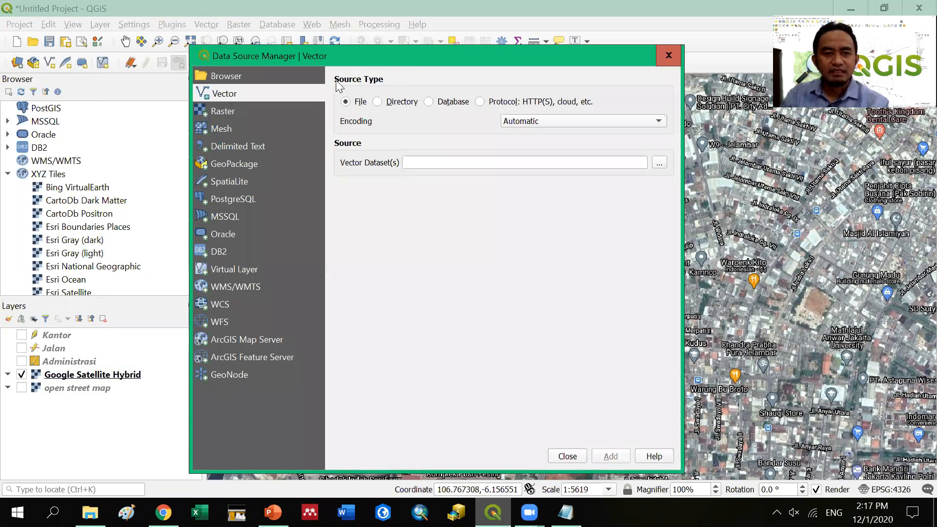
pyautogui.moveTo(319, 52); pyautogui.dragTo(361, 39)
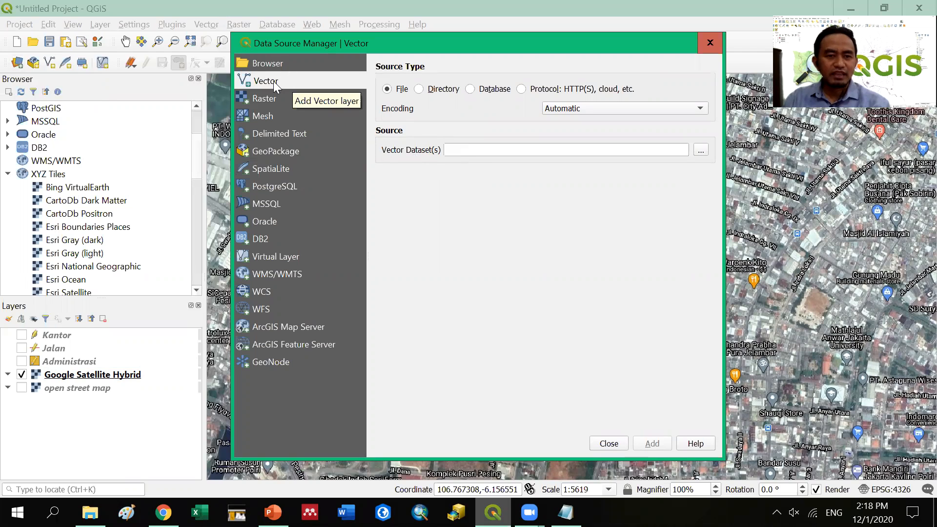
pyautogui.click(271, 98)
pyautogui.click(266, 82)
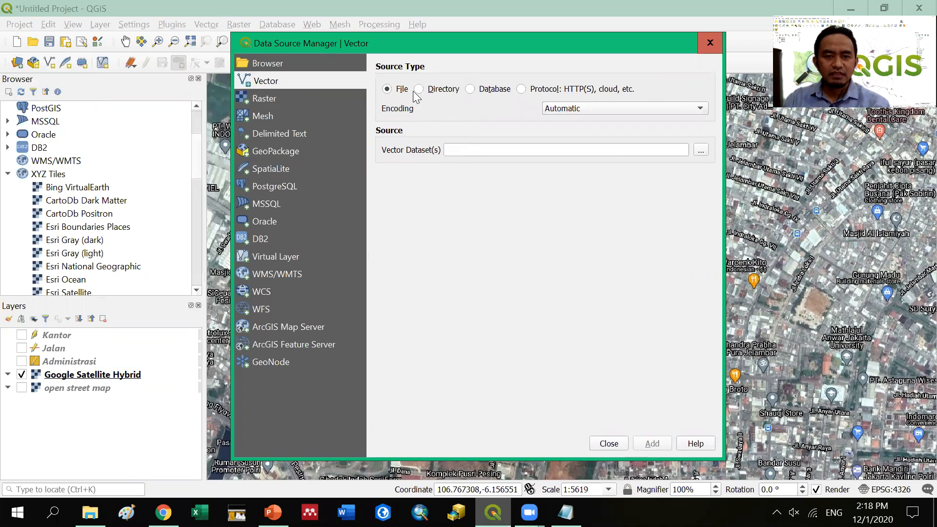
pyautogui.click(701, 152)
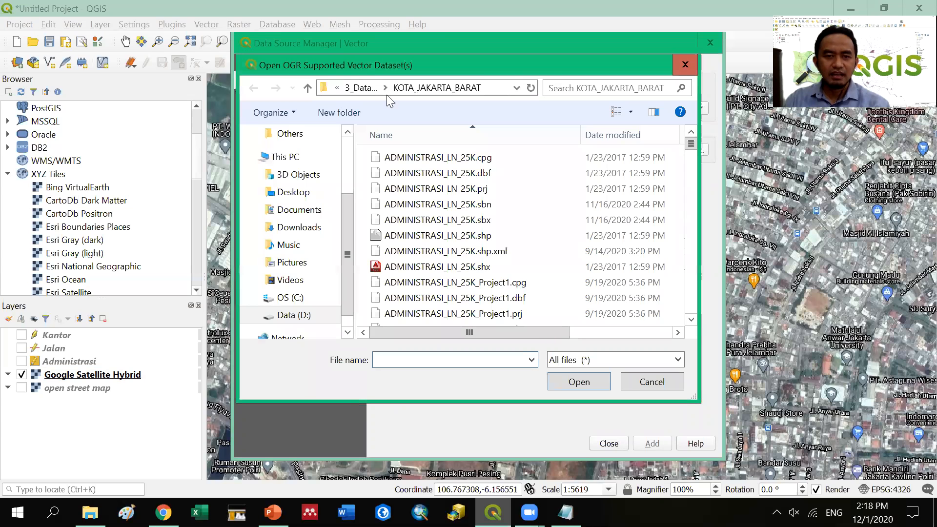
# - Browse up to the perkuliahan folder and back down through 3_Data dan toolbar into KOTA_JAKARTA_BARAT
pyautogui.click(286, 316)
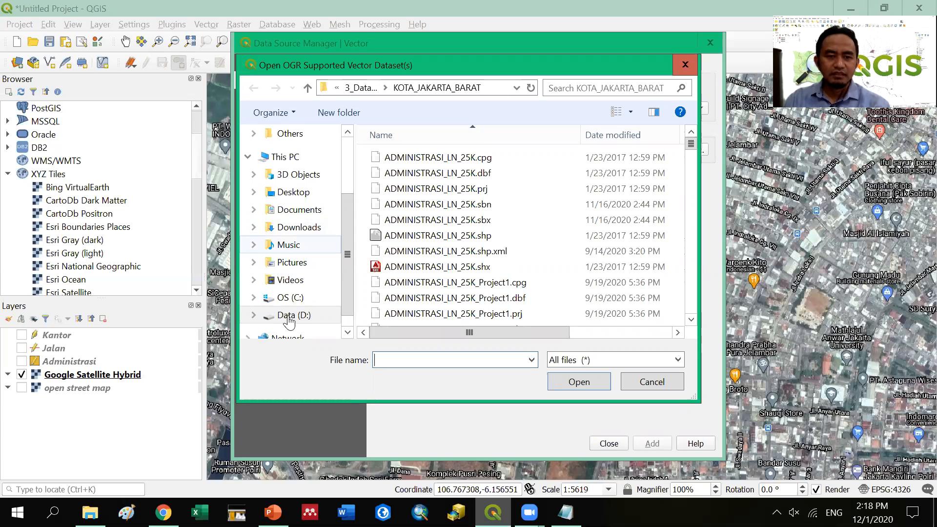
pyautogui.click(307, 88)
pyautogui.click(308, 89)
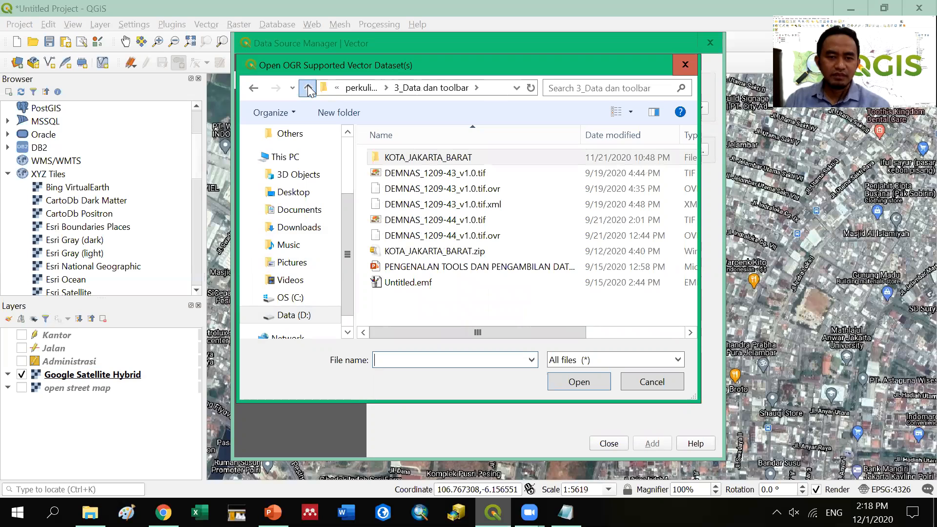
pyautogui.click(308, 88)
pyautogui.doubleClick(418, 239)
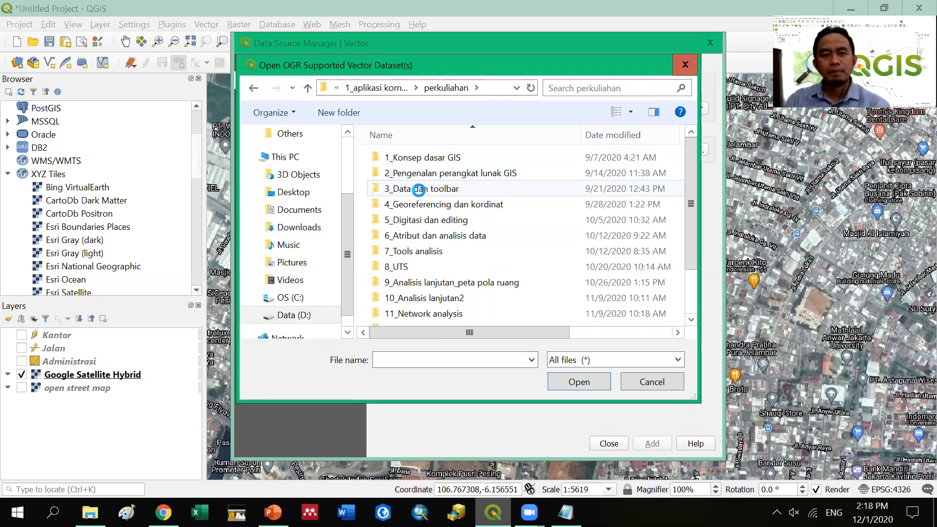
pyautogui.doubleClick(418, 190)
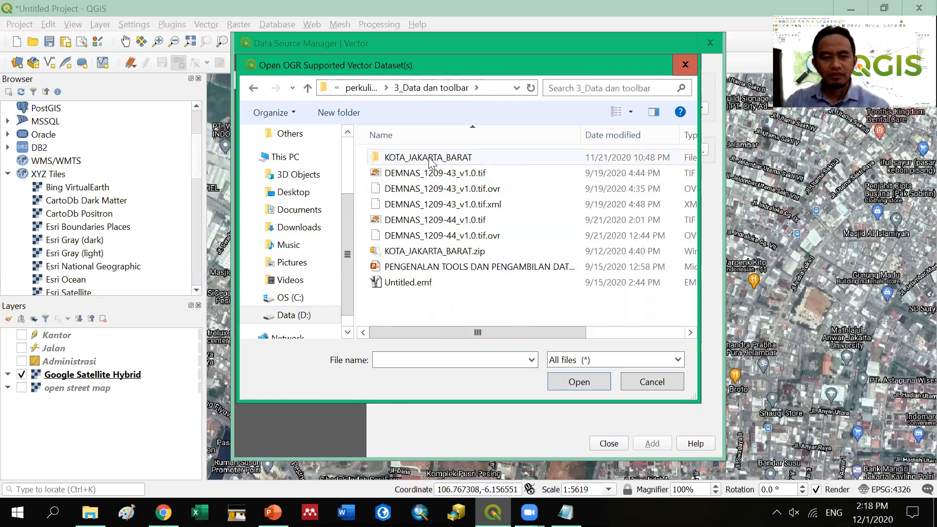
pyautogui.doubleClick(429, 158)
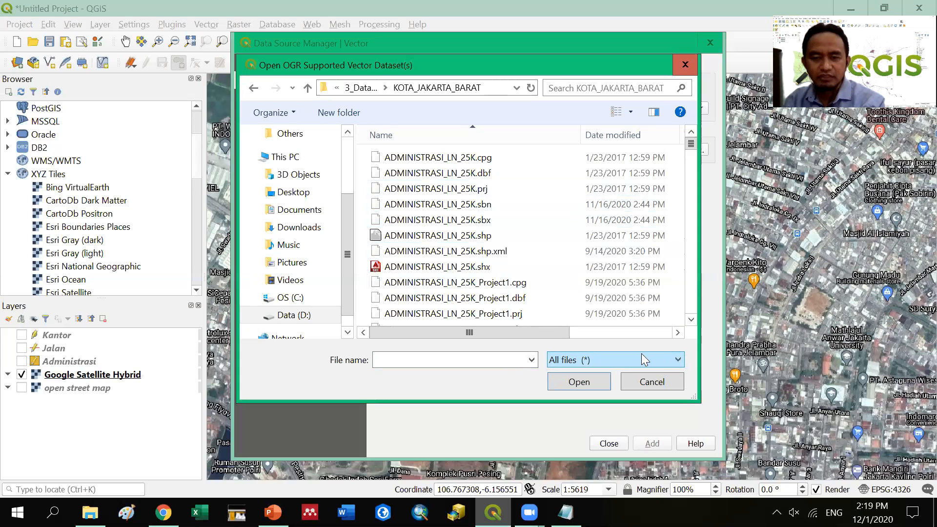
# - Filter the files to ESRI Shapefiles and add ADMINISTRASIDESA_AR_25K.shp to the project as a vector layer
pyautogui.click(679, 362)
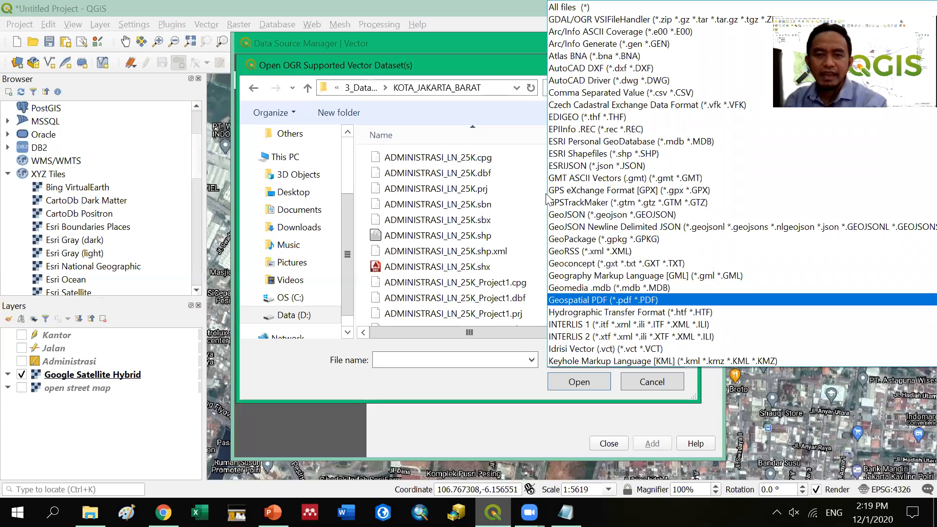
pyautogui.click(608, 154)
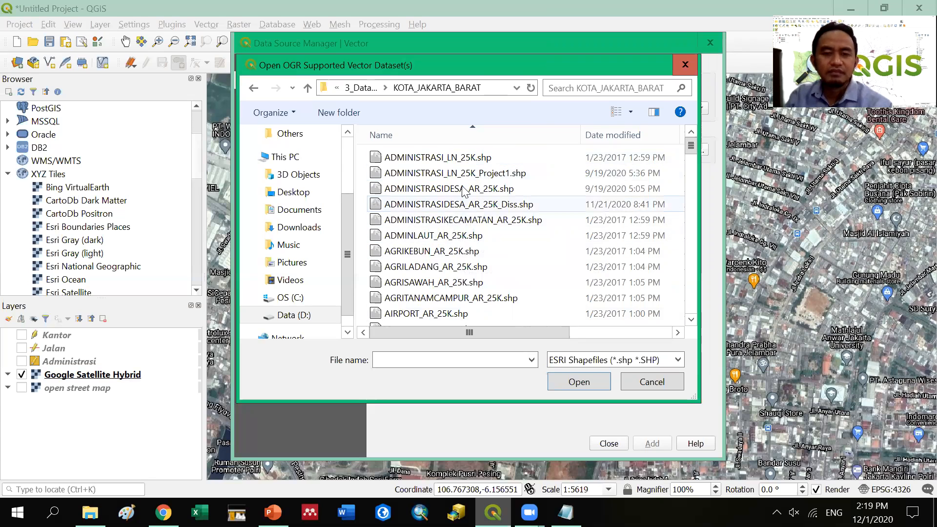
pyautogui.click(486, 196)
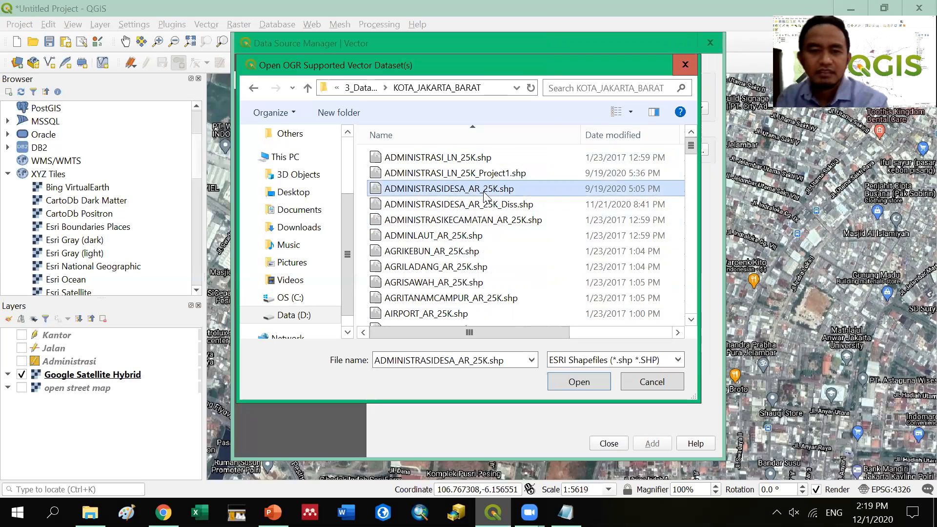
pyautogui.click(576, 382)
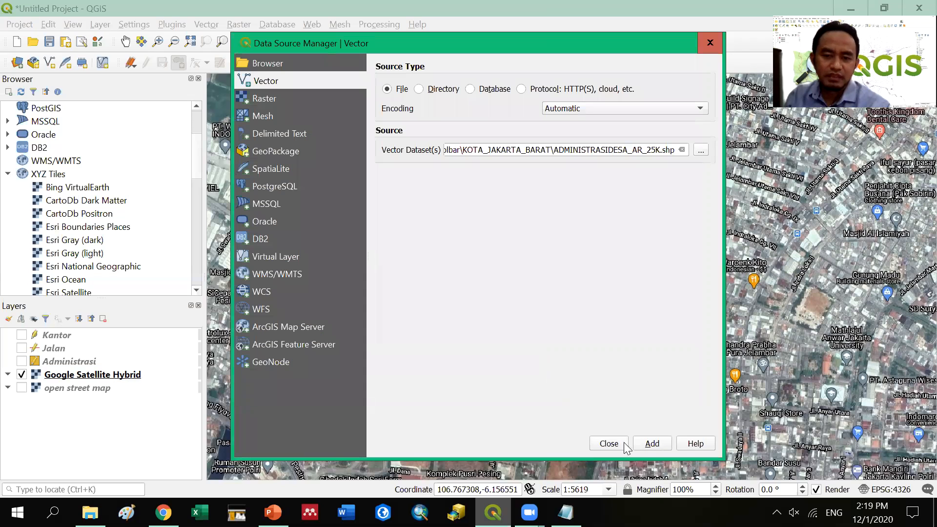
pyautogui.click(649, 445)
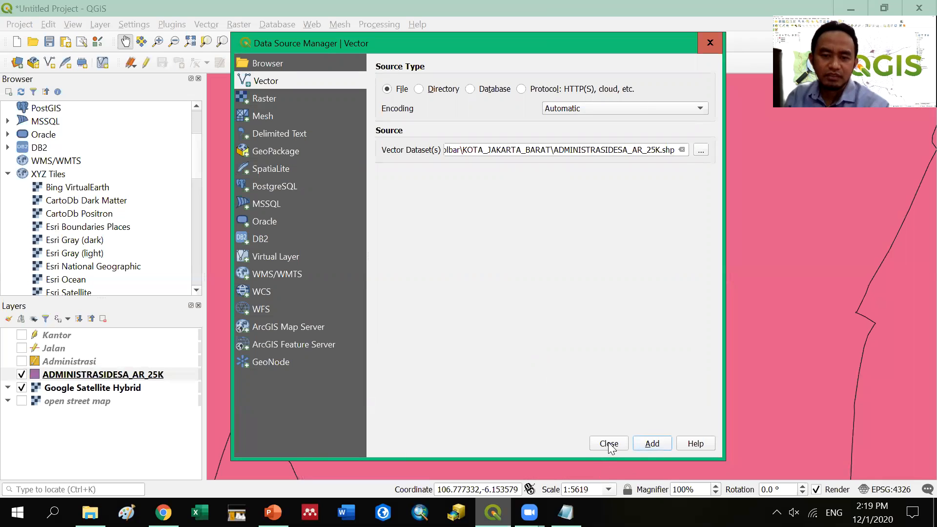
pyautogui.press('Escape')
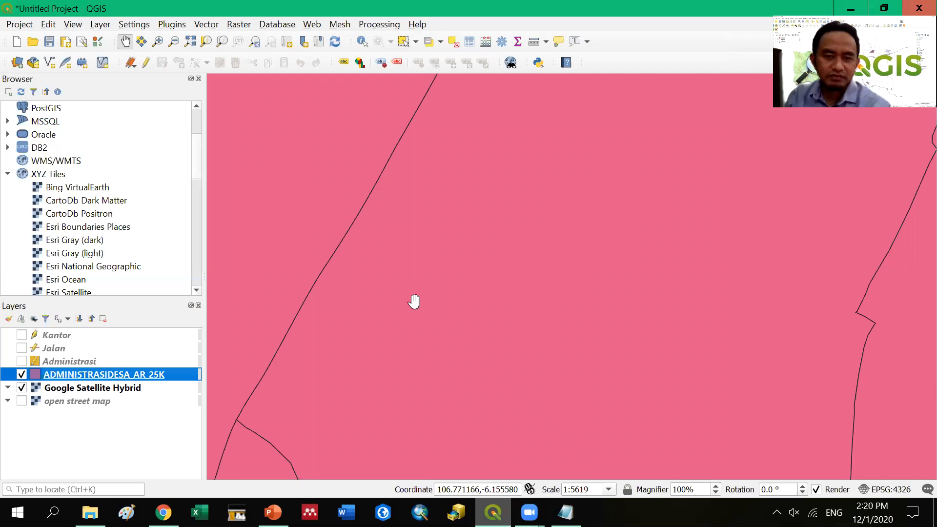
# - Examine the full extent and village boundaries of the ADMINISTRASIDESA_AR_25K layer over the satellite imagery
pyautogui.scroll(-2, 414, 301)
pyautogui.scroll(-4, 414, 301)
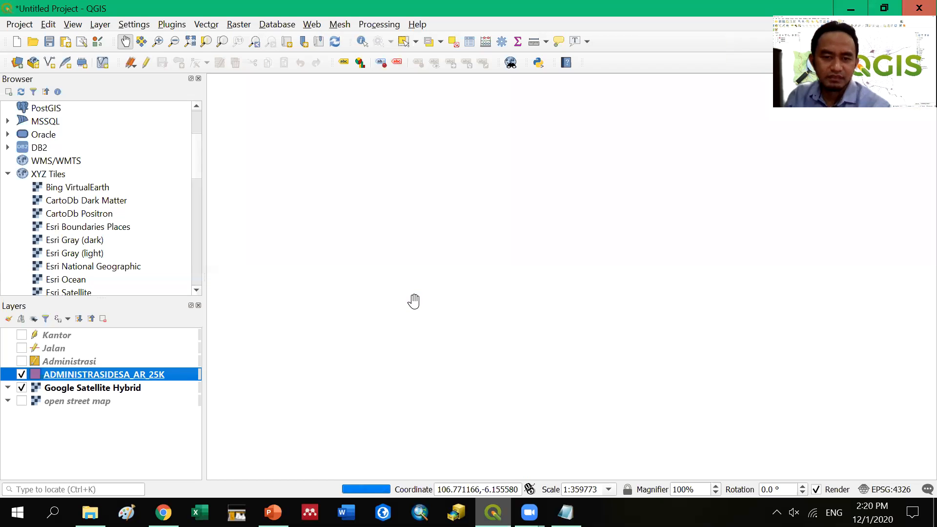
pyautogui.scroll(2, 472, 337)
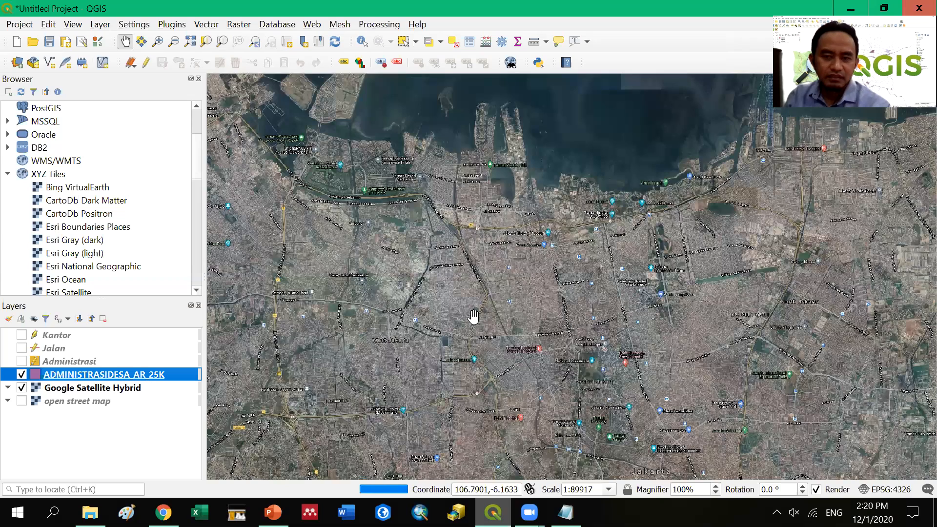
pyautogui.scroll(1, 474, 316)
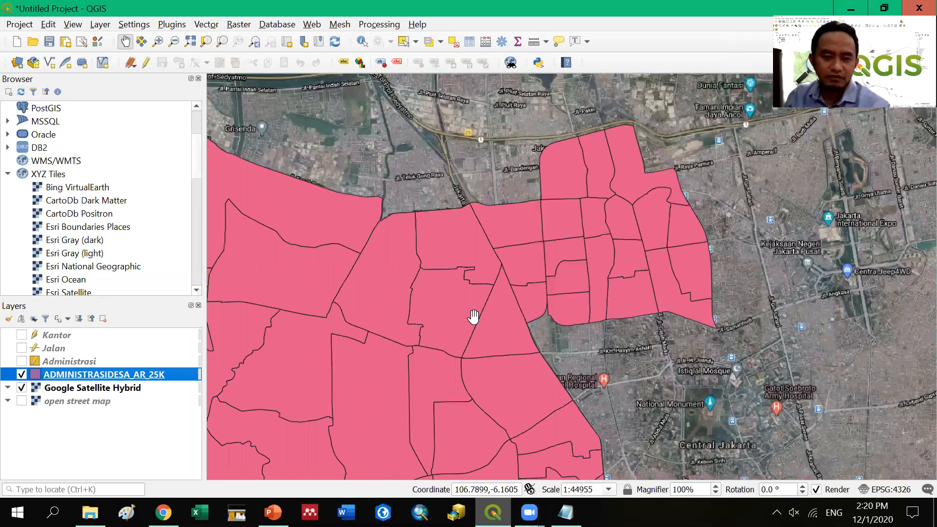
pyautogui.moveTo(446, 339); pyautogui.dragTo(607, 291)
pyautogui.scroll(-1, 592, 292)
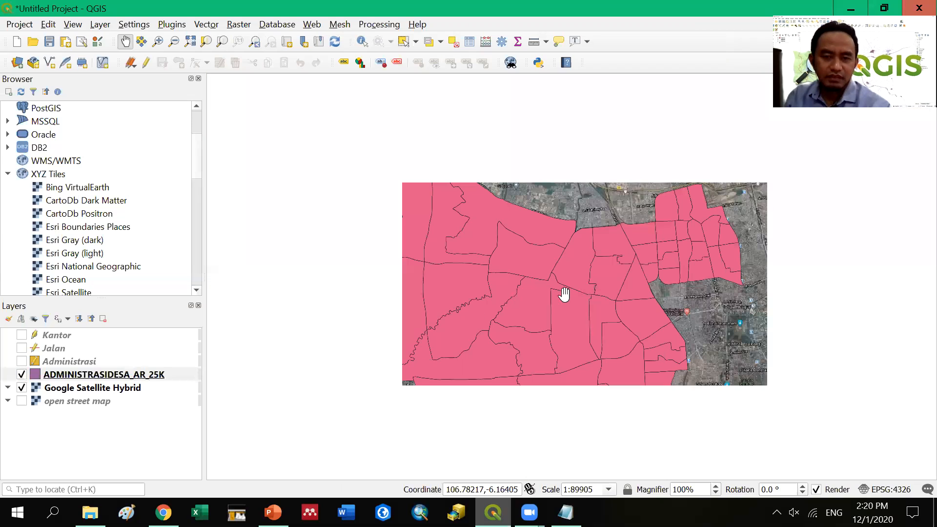
pyautogui.scroll(-1, 564, 294)
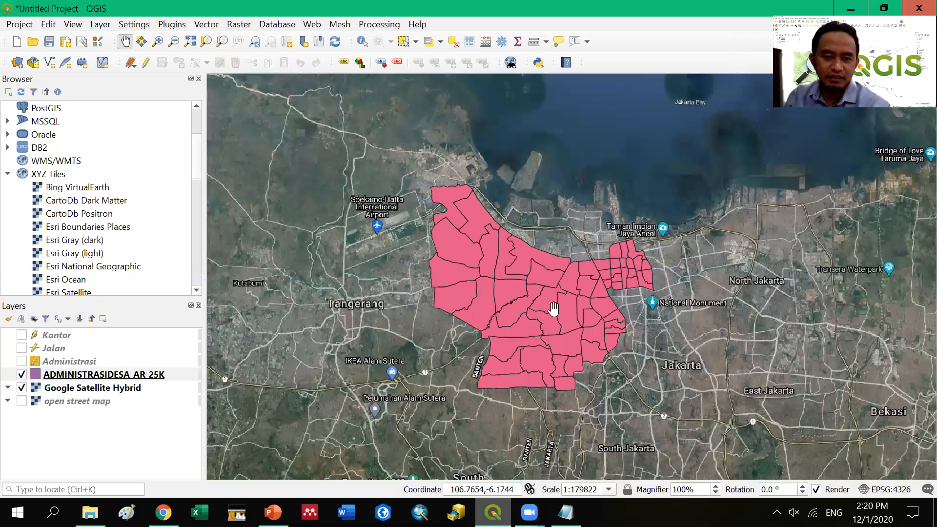
pyautogui.scroll(2, 539, 291)
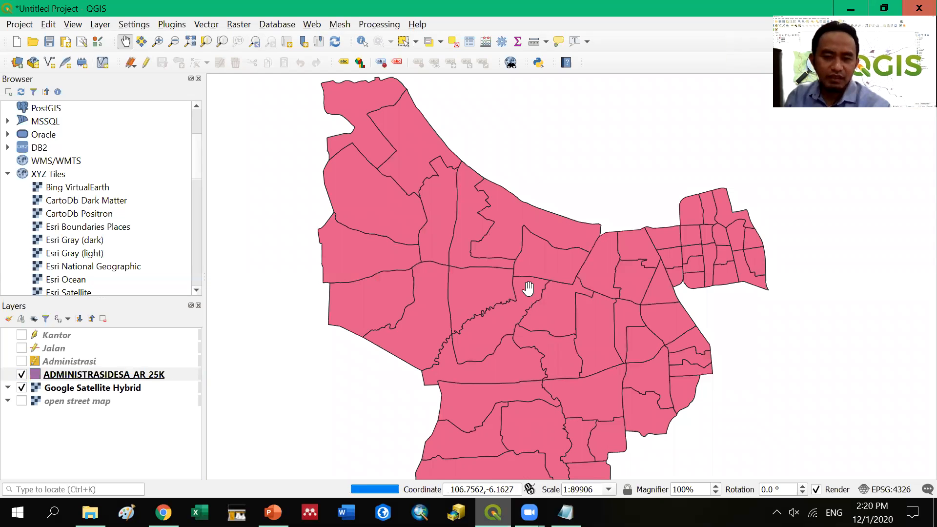
pyautogui.scroll(-2, 532, 289)
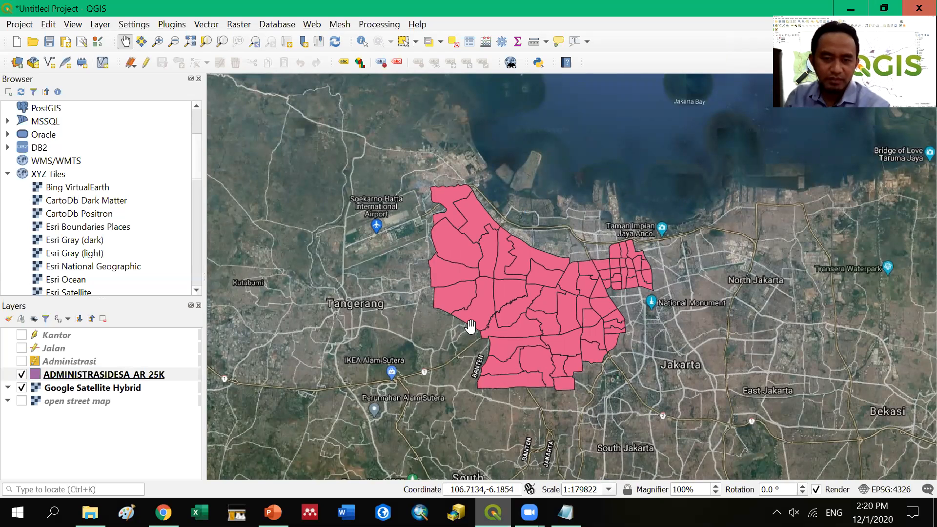
pyautogui.scroll(1, 486, 298)
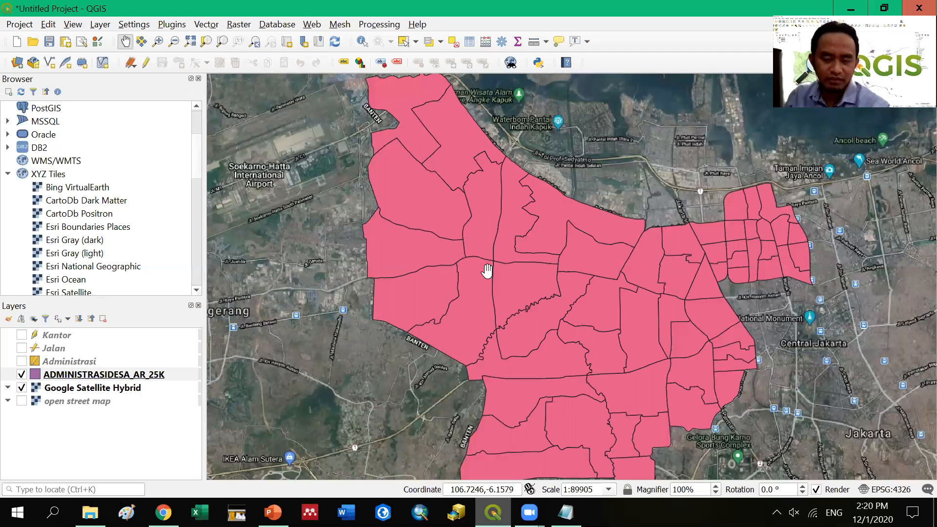
pyautogui.scroll(-1, 487, 271)
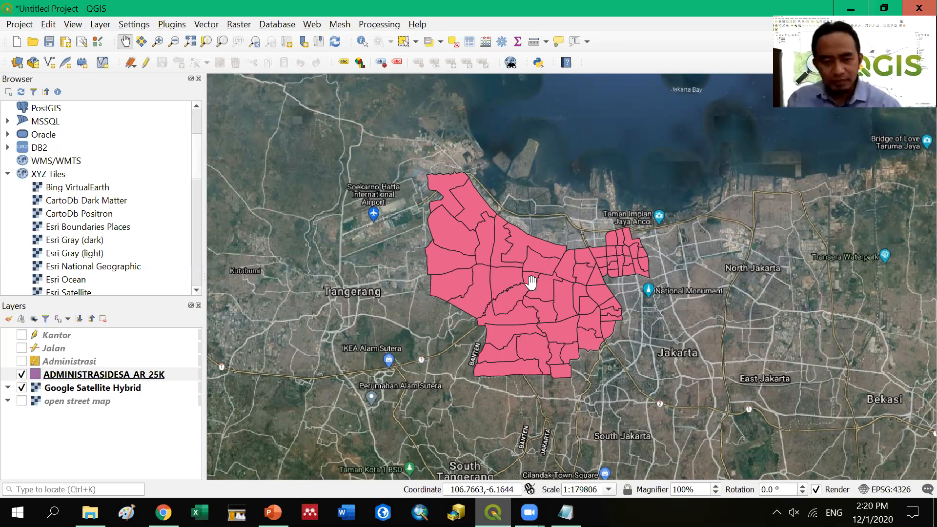
pyautogui.scroll(1, 505, 266)
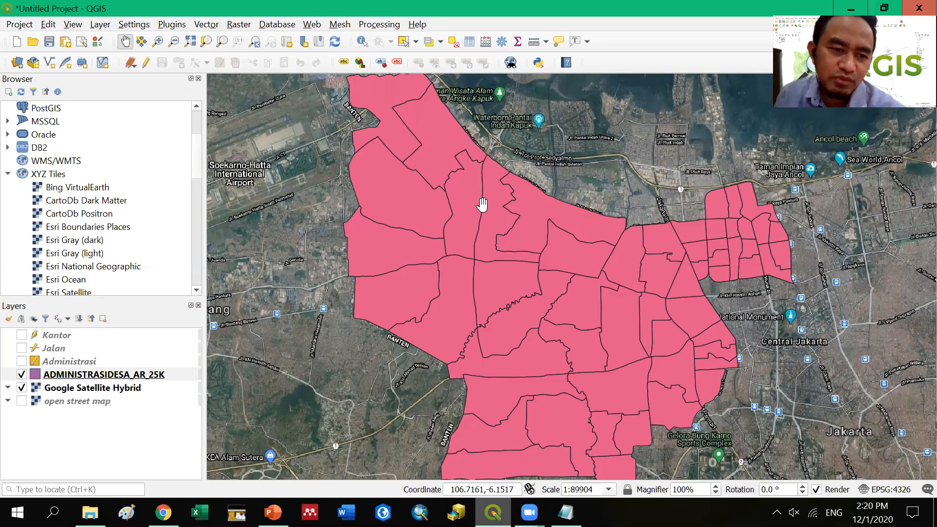
pyautogui.click(78, 376)
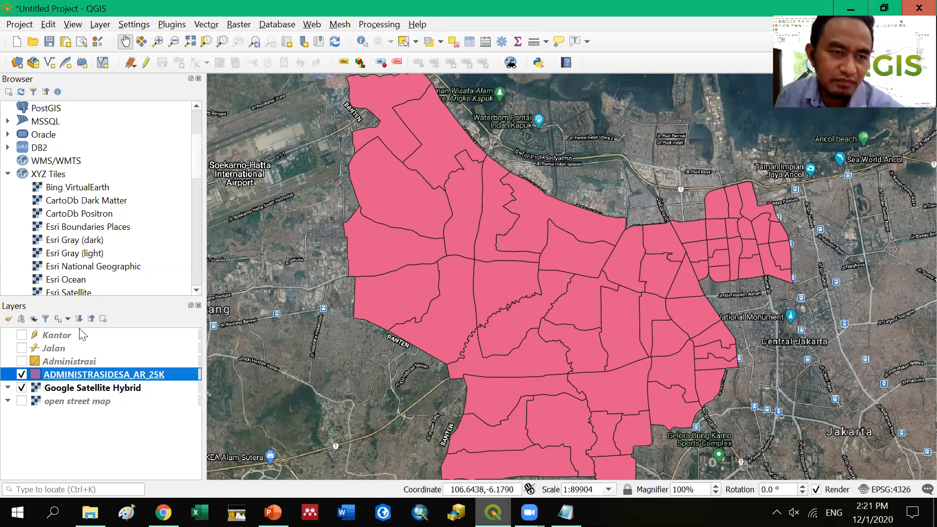
pyautogui.rightClick(78, 376)
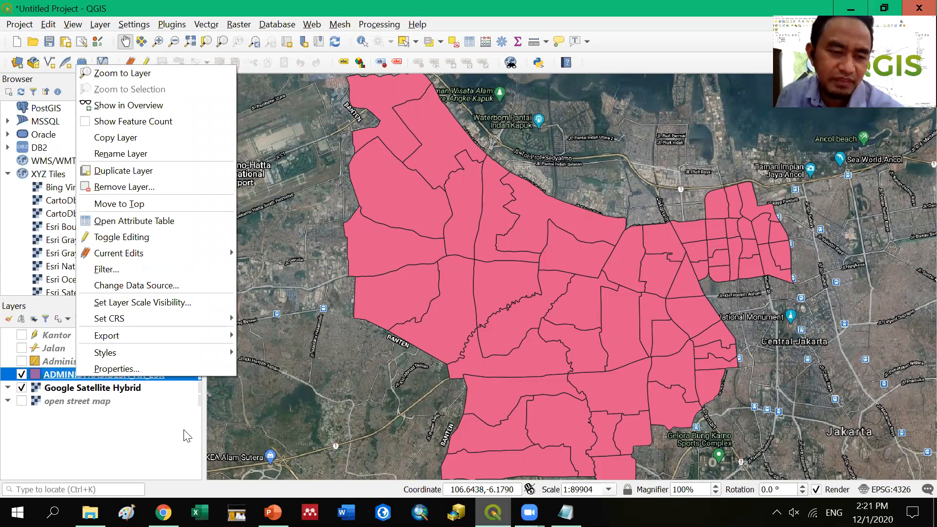
pyautogui.click(104, 457)
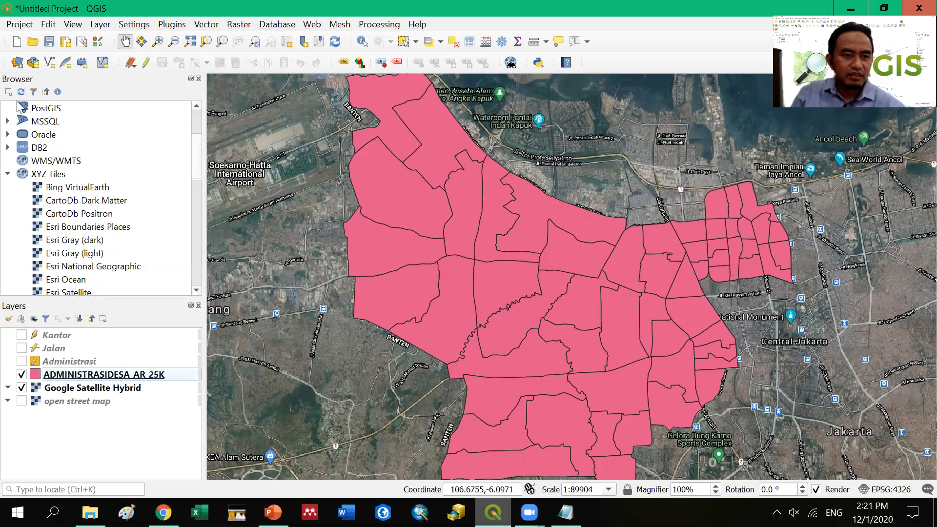
# - Add PEMERINTAHAN_PT_25K.shp from the KOTA_JAKARTA_BARAT folder to the project as a vector layer through the Data Source Manager
pyautogui.click(17, 63)
pyautogui.click(699, 151)
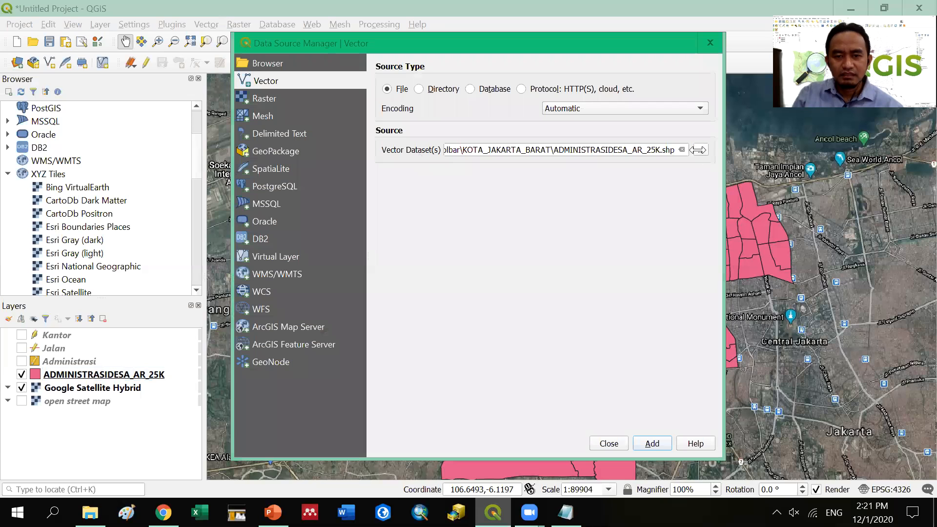
pyautogui.click(688, 61)
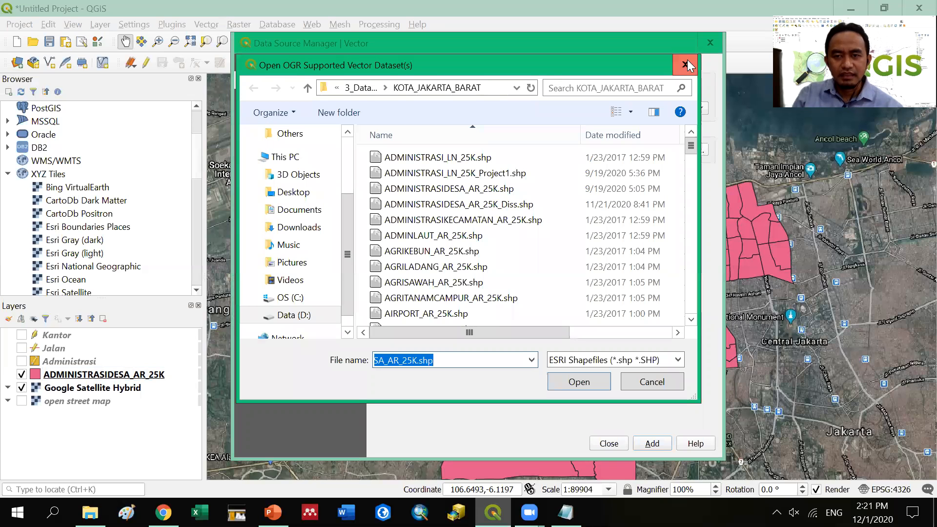
pyautogui.click(700, 151)
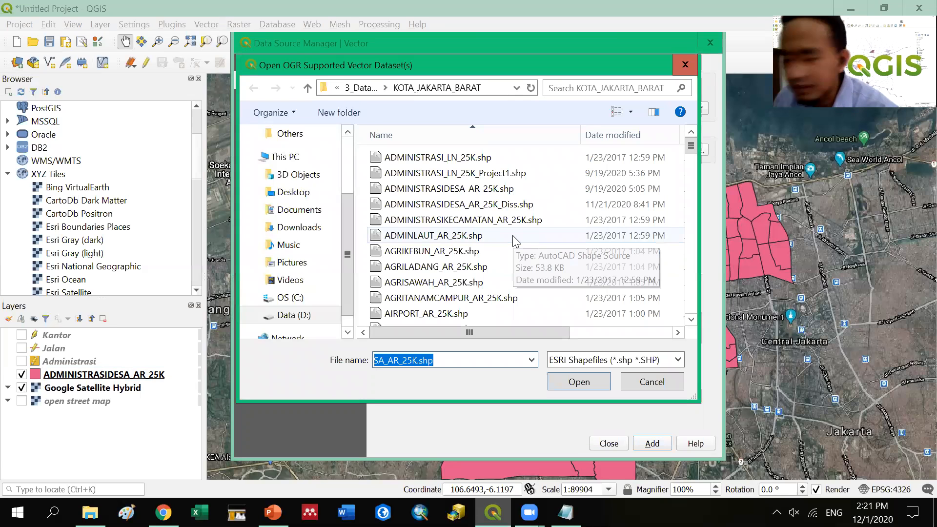
pyautogui.scroll(-10, 508, 231)
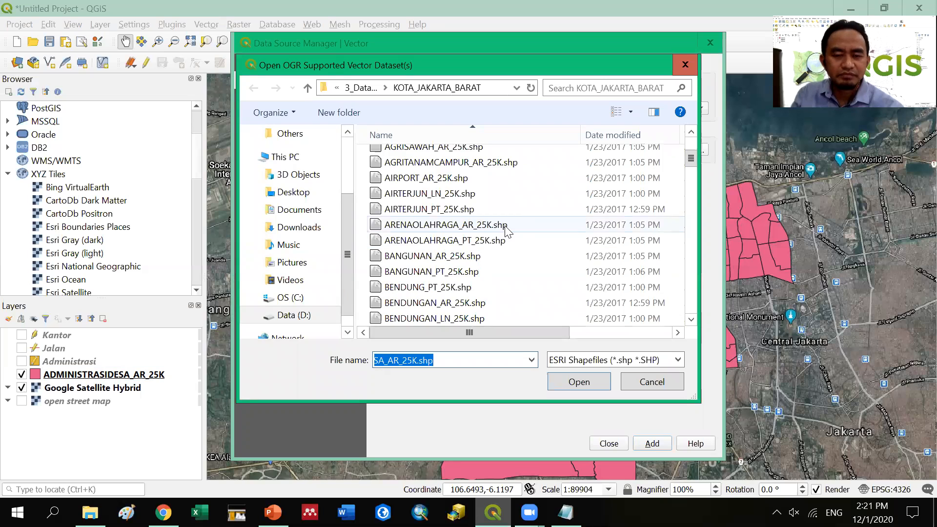
pyautogui.scroll(-6, 508, 232)
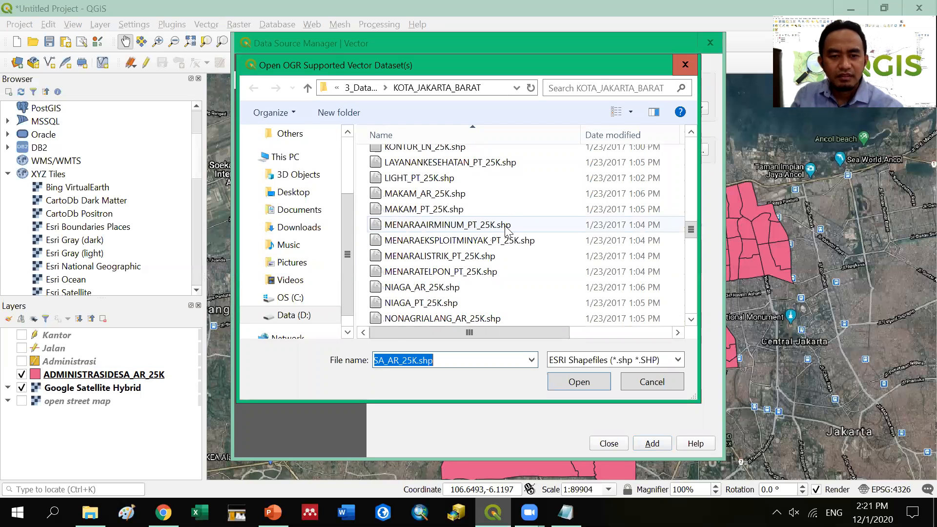
pyautogui.scroll(-3, 508, 232)
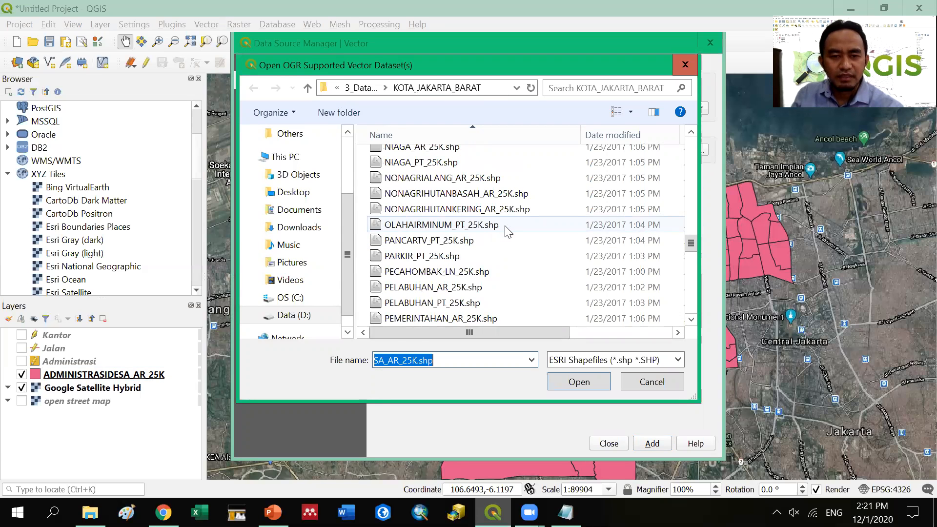
pyautogui.scroll(-1, 442, 268)
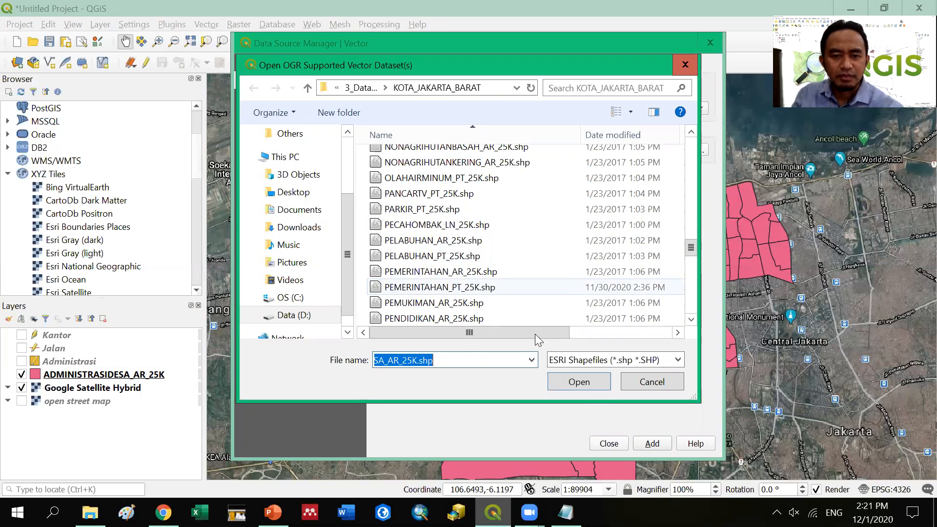
pyautogui.click(439, 287)
pyautogui.click(593, 386)
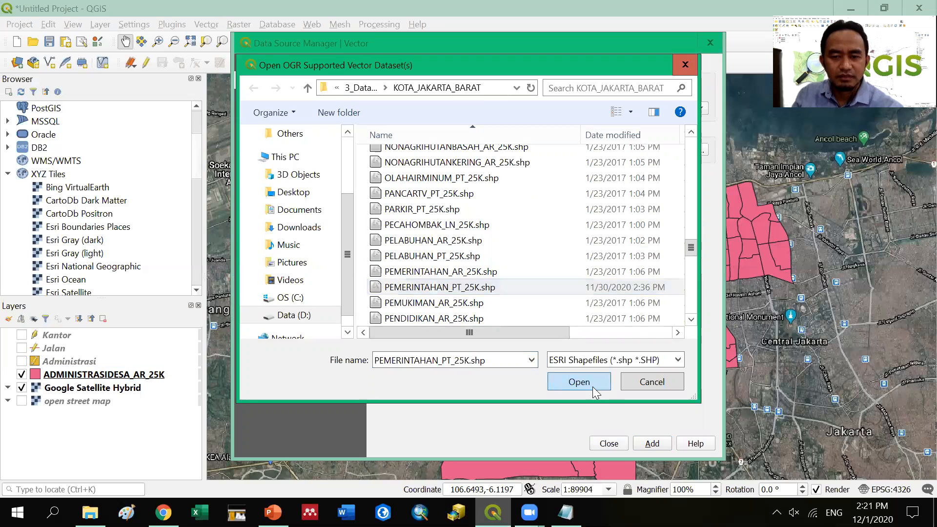
pyautogui.click(652, 444)
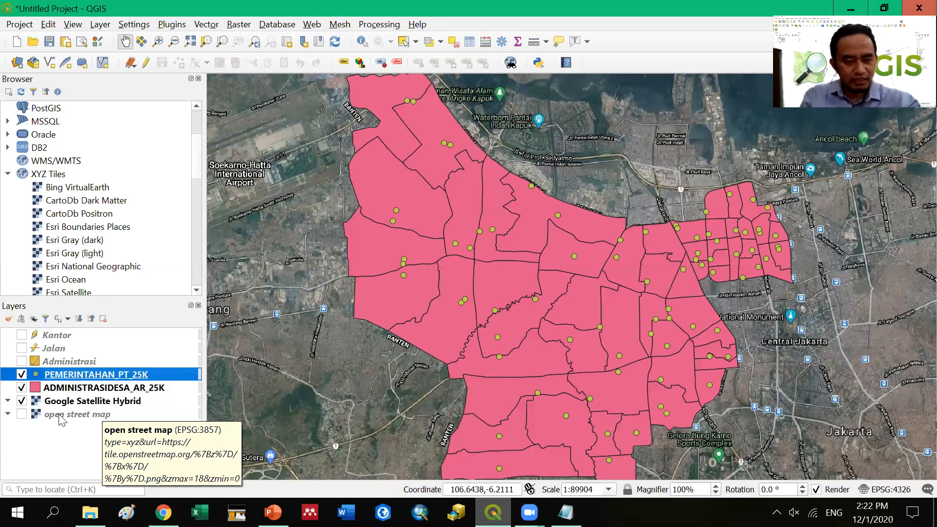
# - Remove the Kantor and Jalan layers from the project, confirming each removal
pyautogui.click(59, 335)
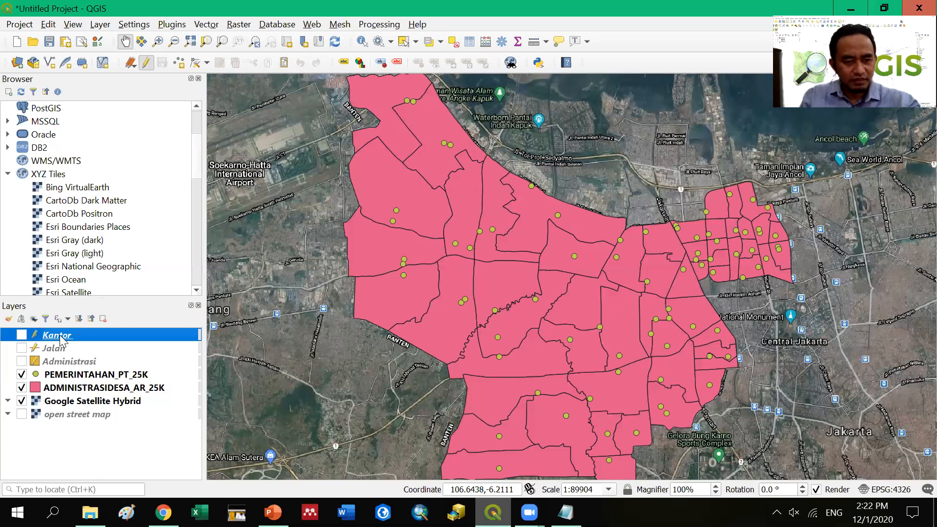
pyautogui.rightClick(60, 337)
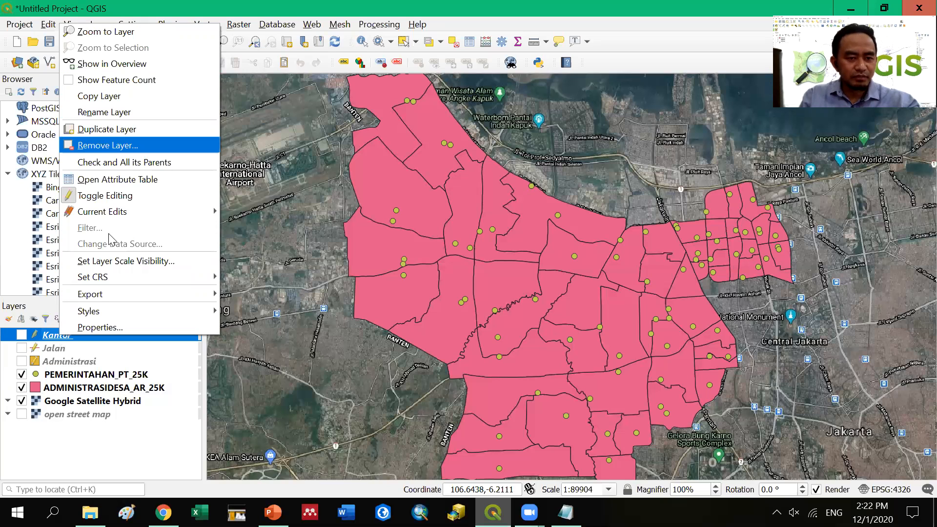
pyautogui.click(105, 146)
pyautogui.click(469, 276)
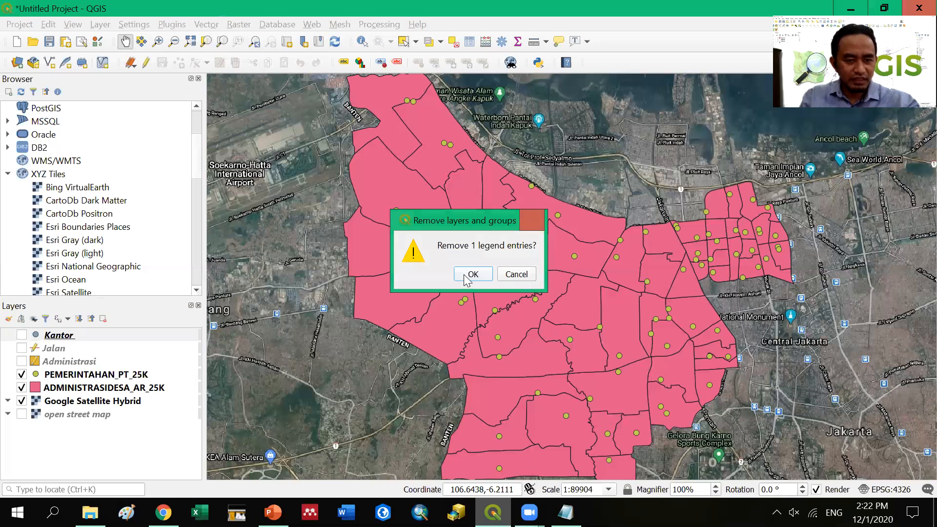
pyautogui.rightClick(59, 335)
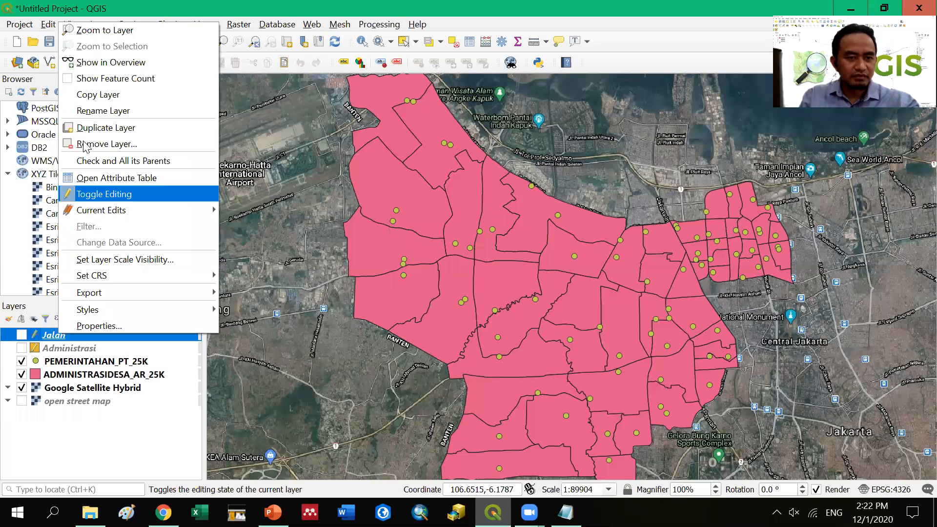
pyautogui.click(86, 144)
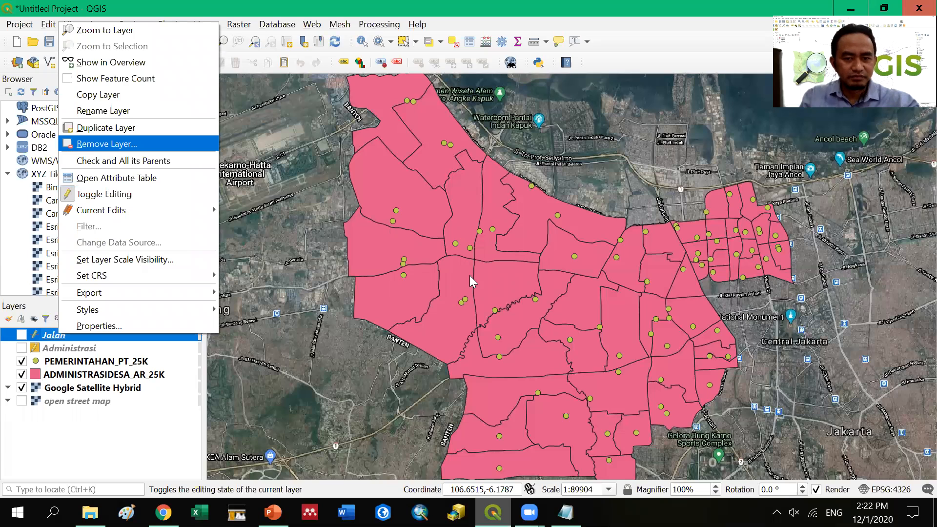
pyautogui.click(469, 277)
# - Remove the Administrasi and open street map layers from the project
pyautogui.rightClick(62, 338)
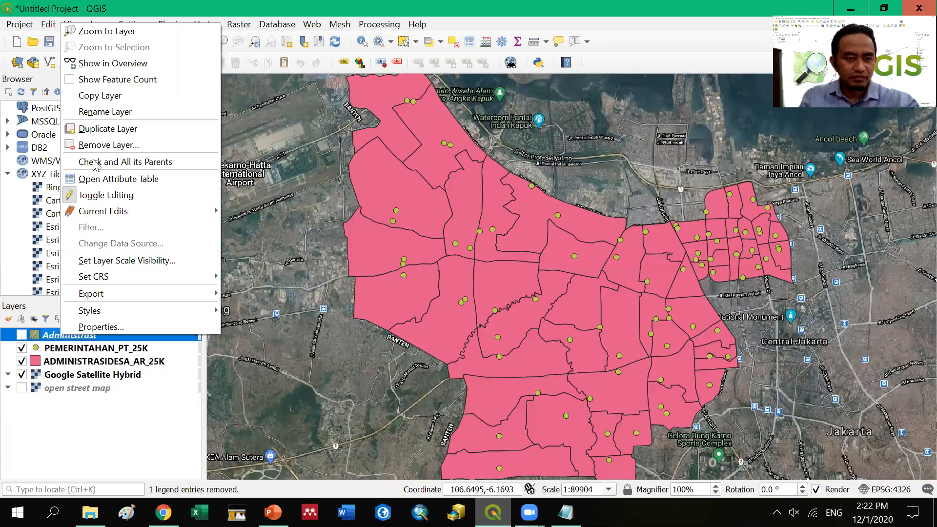
pyautogui.click(110, 146)
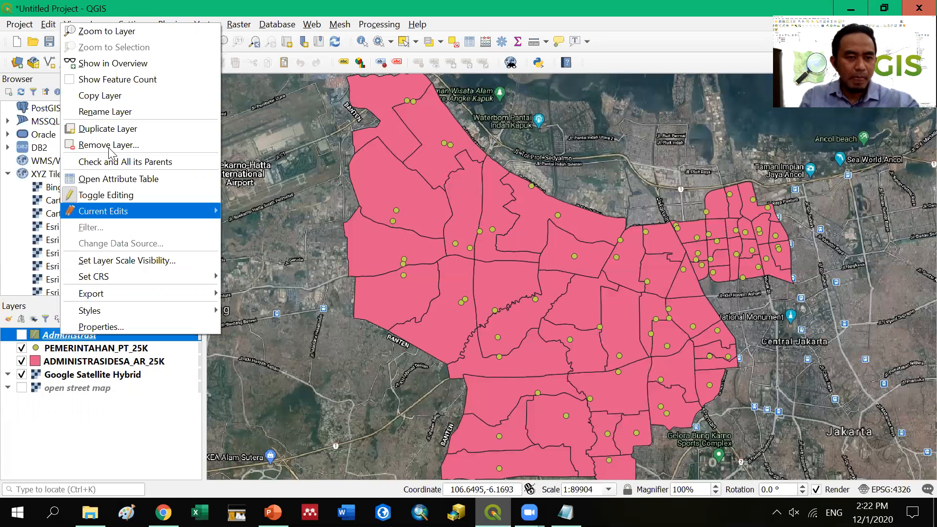
pyautogui.click(473, 275)
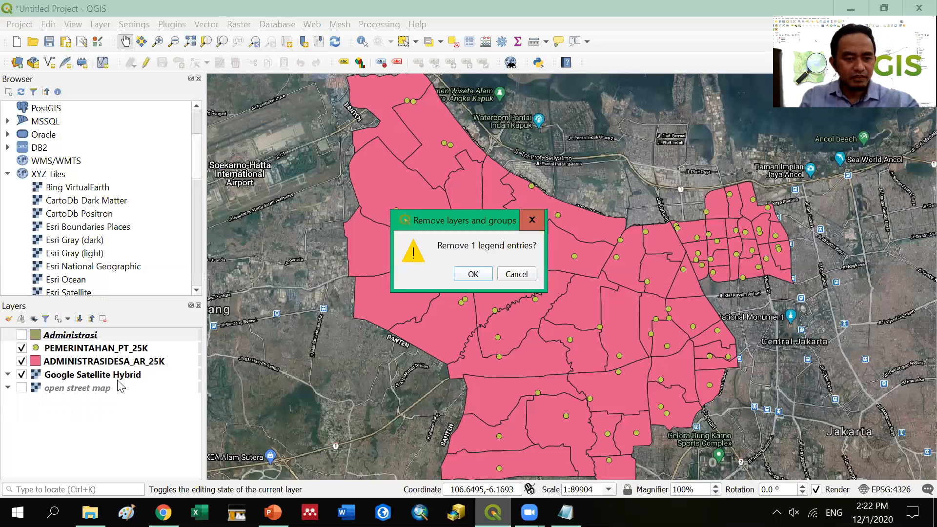
pyautogui.rightClick(76, 375)
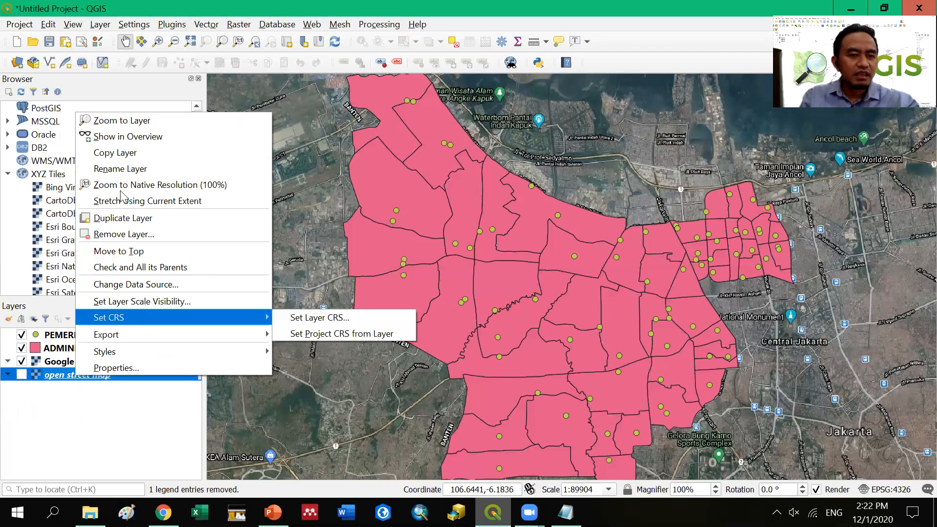
pyautogui.click(126, 234)
pyautogui.click(472, 275)
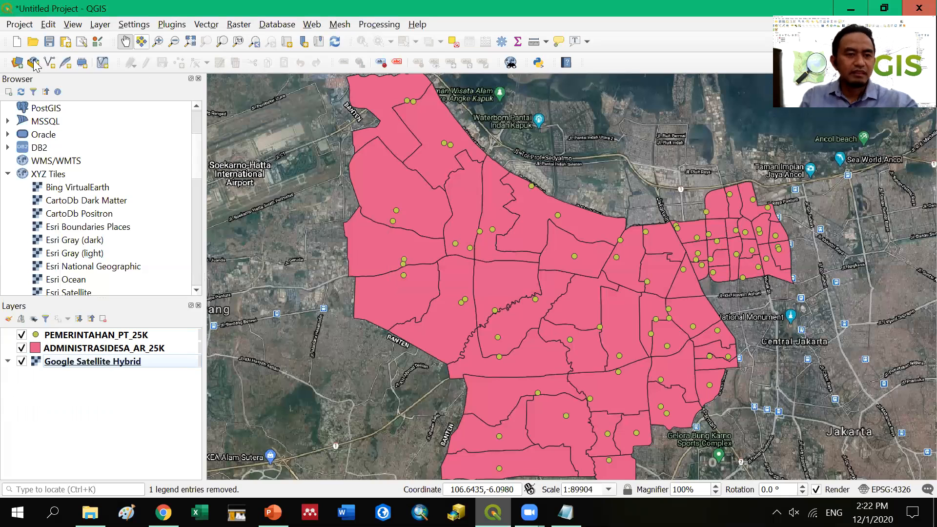
# - Add JALAN_LN_25K.shp from KOTA_JAKARTA_BARAT as a vector layer and place it above ADMINISTRASIDESA_AR_25K in the layer order
pyautogui.click(18, 63)
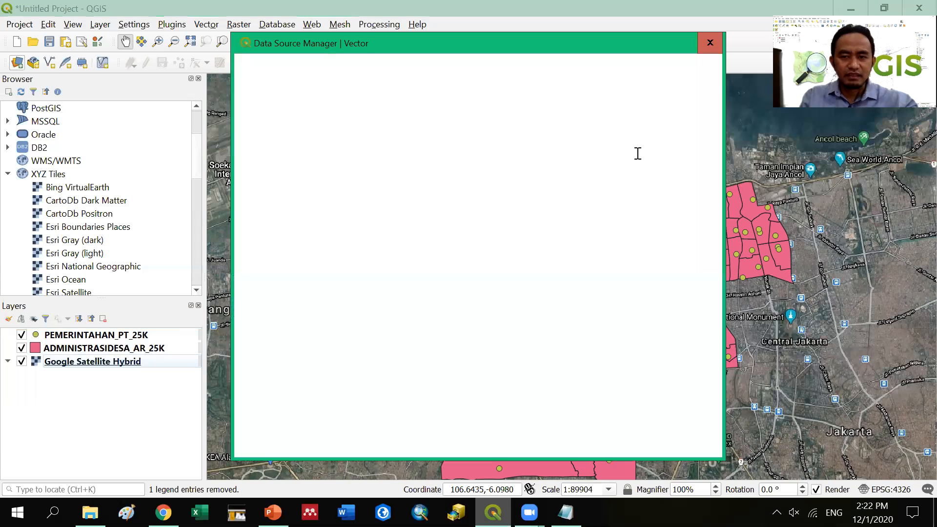
pyautogui.click(701, 151)
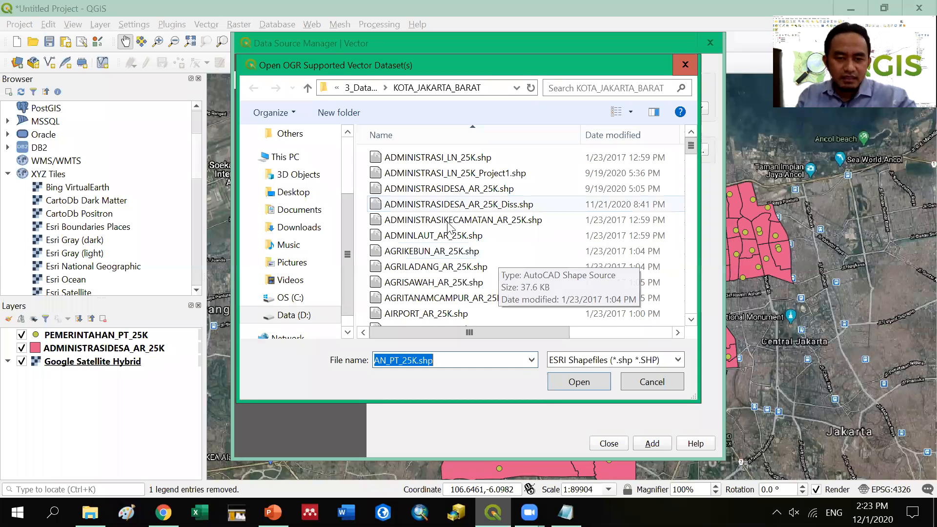
pyautogui.scroll(-5, 460, 255)
pyautogui.scroll(-5, 461, 257)
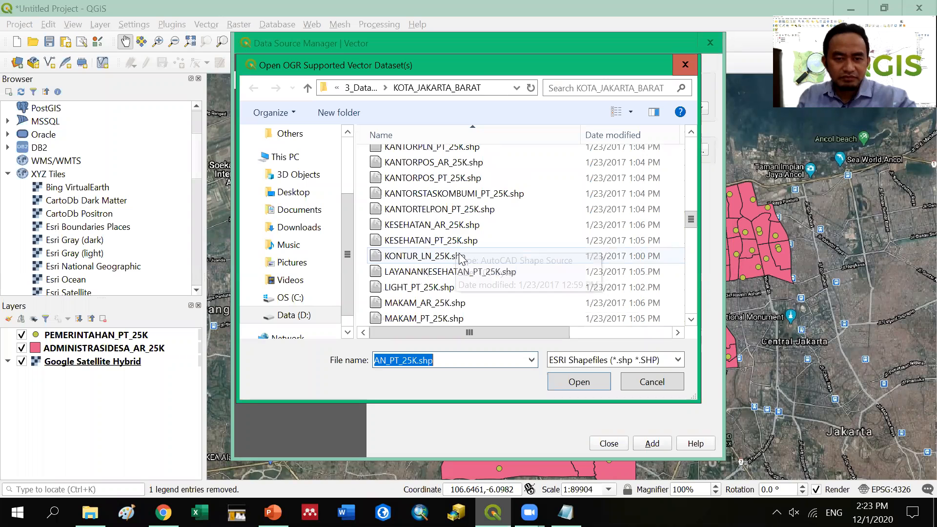
pyautogui.scroll(-10, 460, 258)
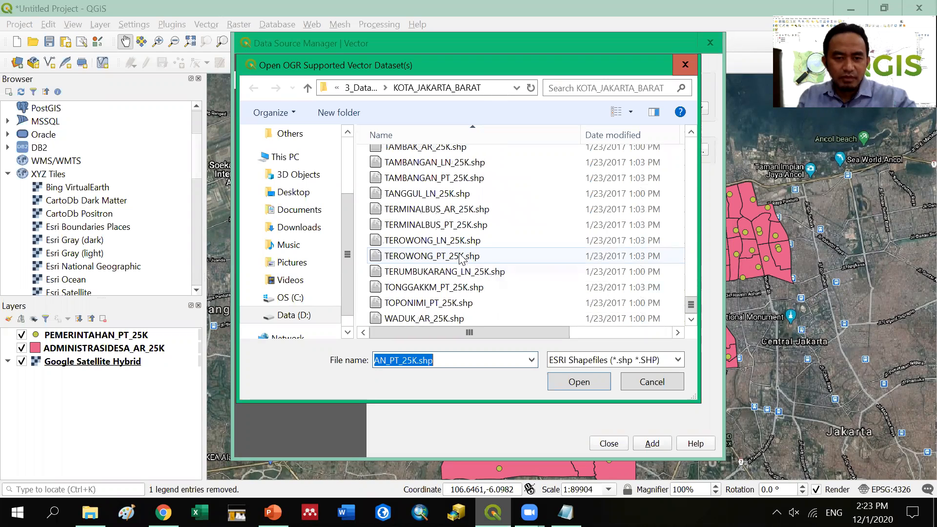
pyautogui.scroll(5, 444, 268)
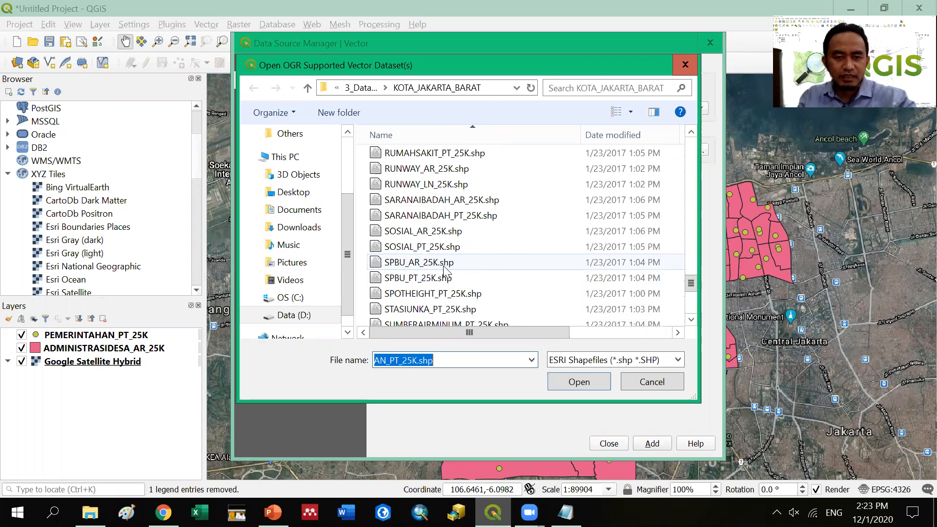
pyautogui.scroll(1, 444, 269)
pyautogui.scroll(5, 444, 268)
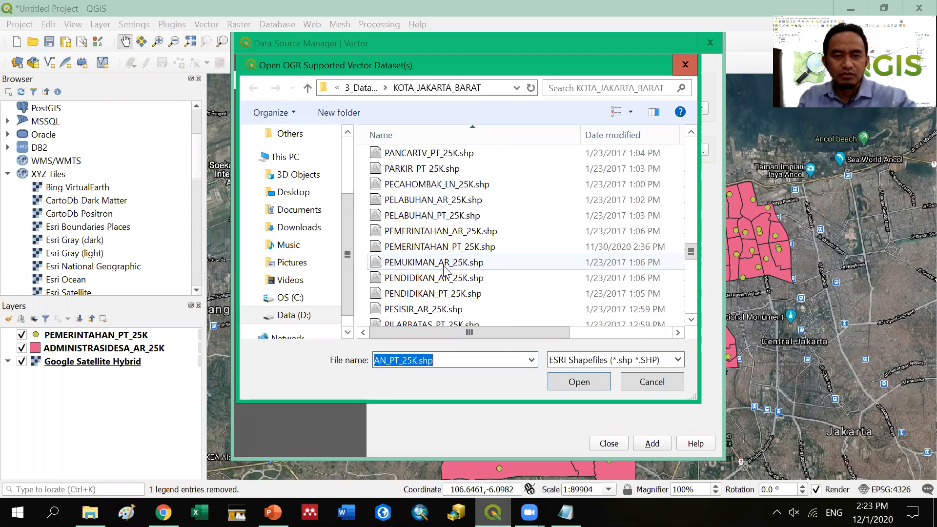
pyautogui.scroll(10, 444, 268)
pyautogui.scroll(5, 445, 269)
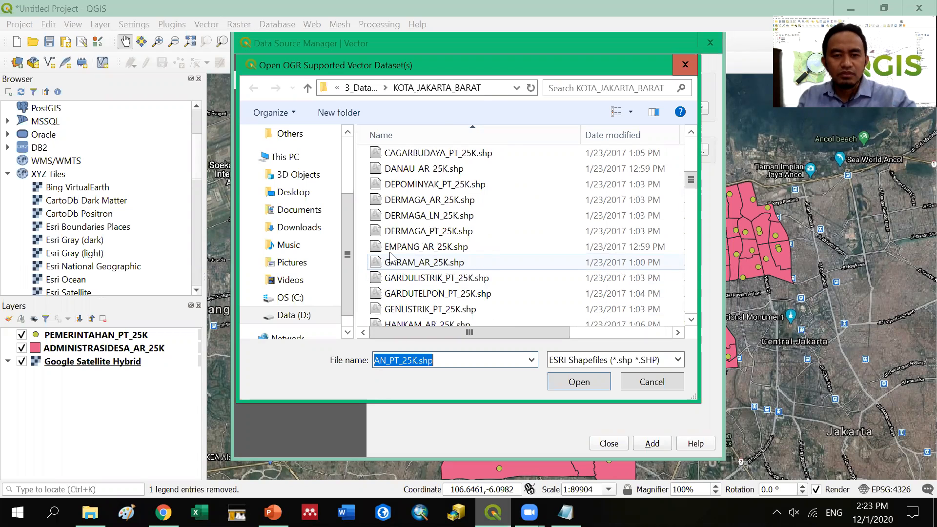
pyautogui.scroll(1, 390, 257)
pyautogui.scroll(-3, 414, 289)
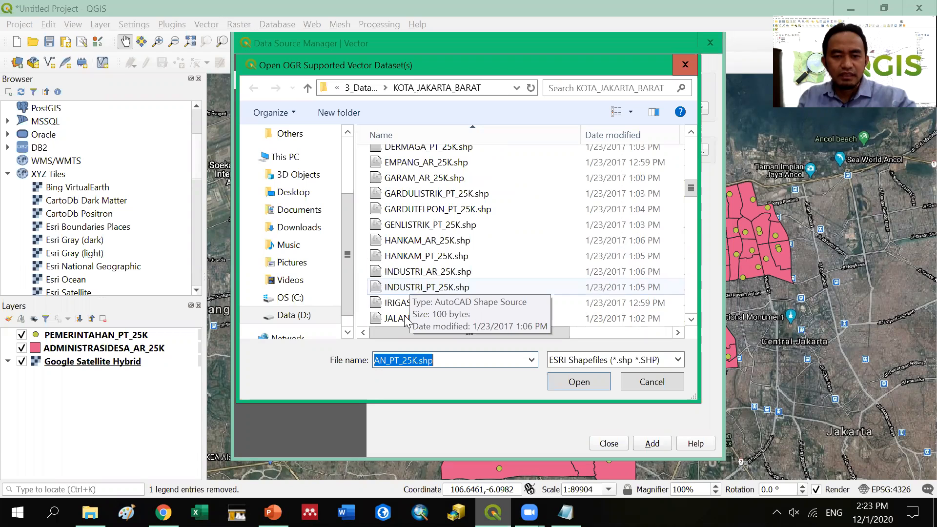
pyautogui.scroll(-1, 405, 322)
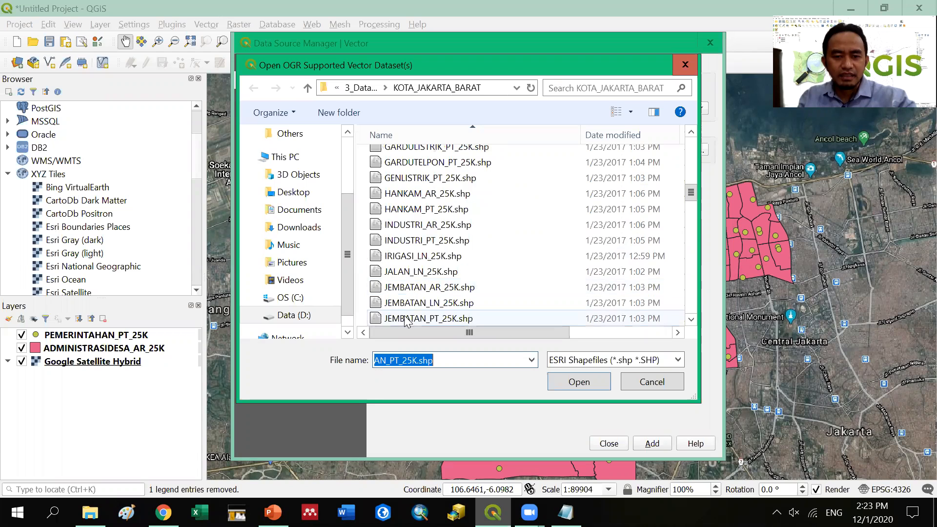
pyautogui.click(406, 272)
pyautogui.click(569, 381)
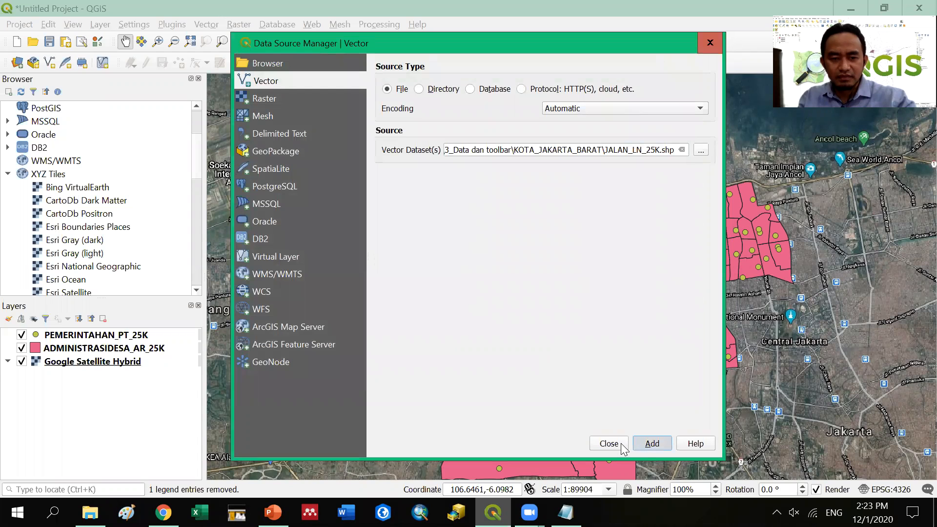
pyautogui.click(621, 443)
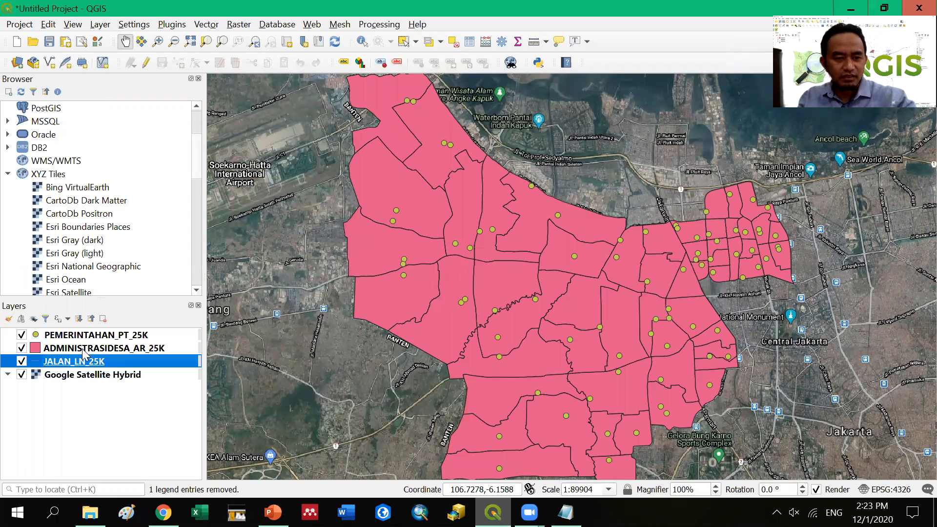
pyautogui.moveTo(70, 360); pyautogui.dragTo(74, 348)
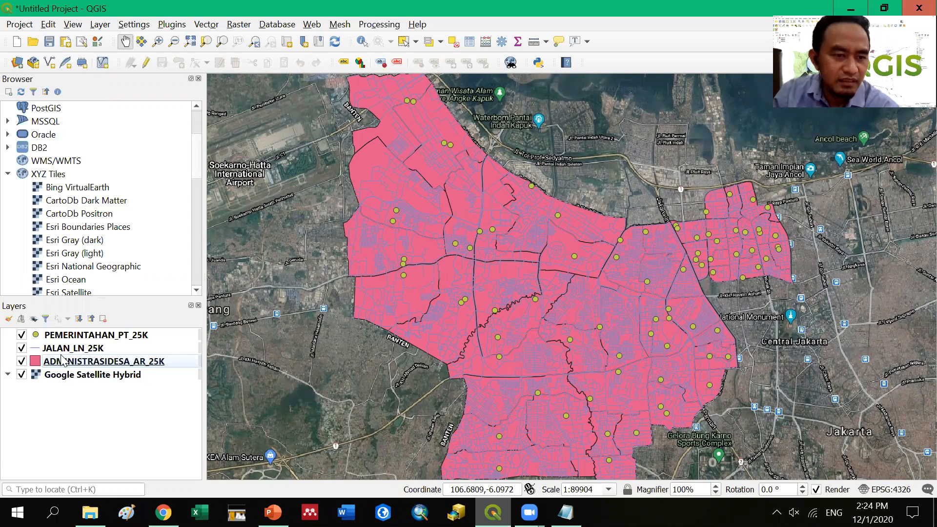
# - Enable editing on PEMERINTAHAN_PT_25K and place a new point in the pink district area, just inside its northeastern boundary
pyautogui.click(65, 337)
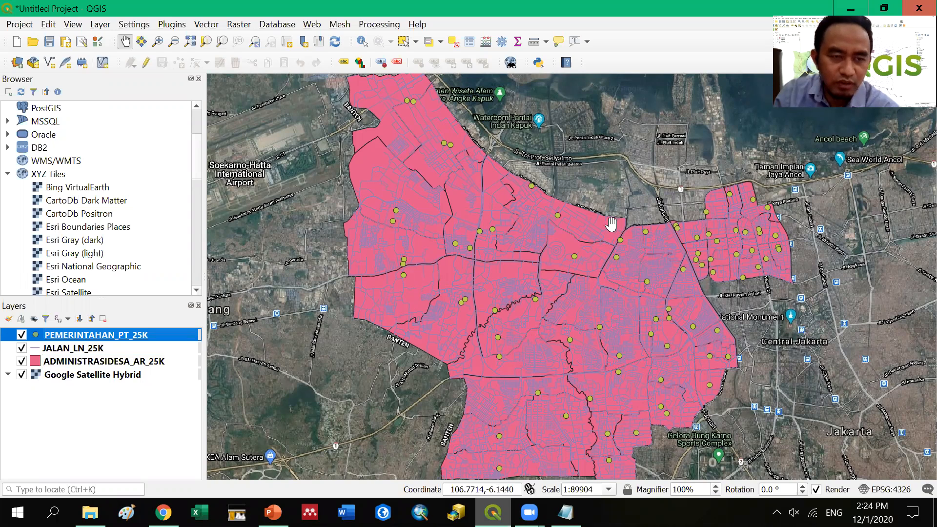
pyautogui.click(147, 63)
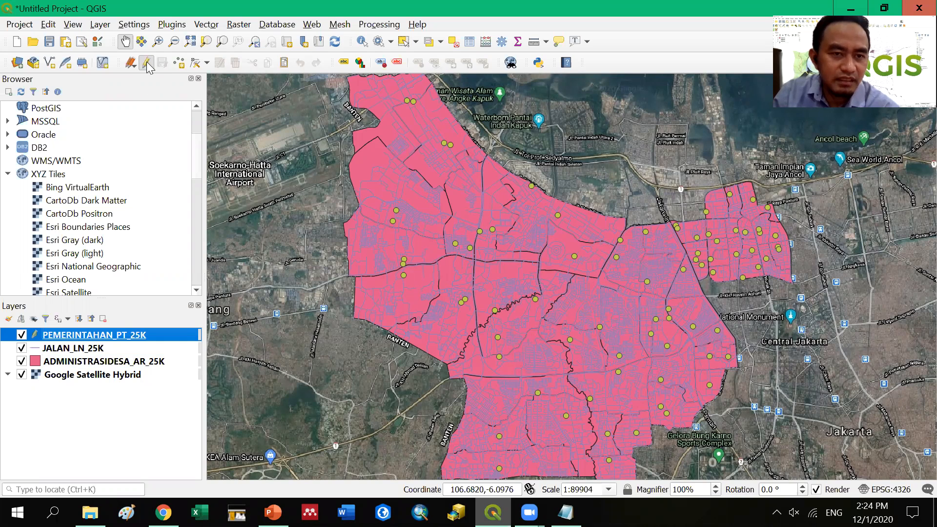
pyautogui.click(180, 64)
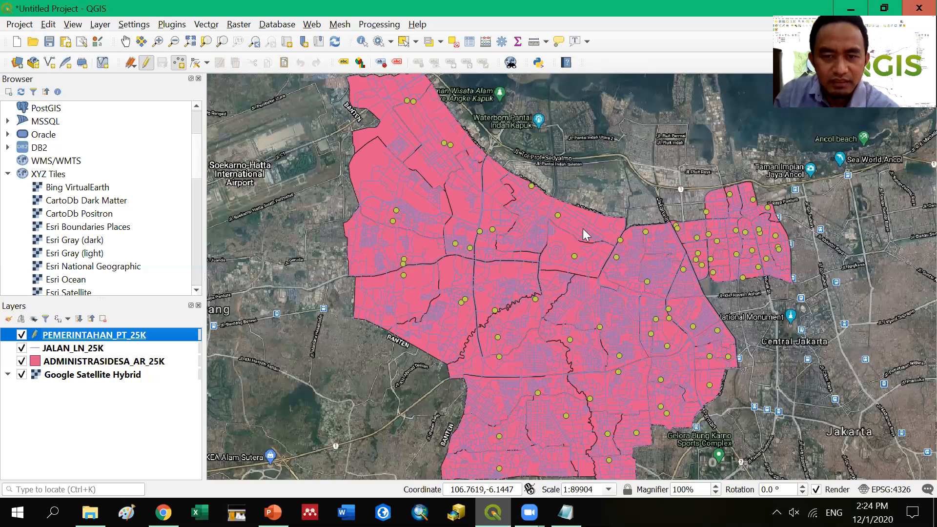
pyautogui.click(446, 241)
# - Enter Kelurahan as the new point's NAMOBJ attribute and accept the feature
pyautogui.hotkey('ctrl', 'a')
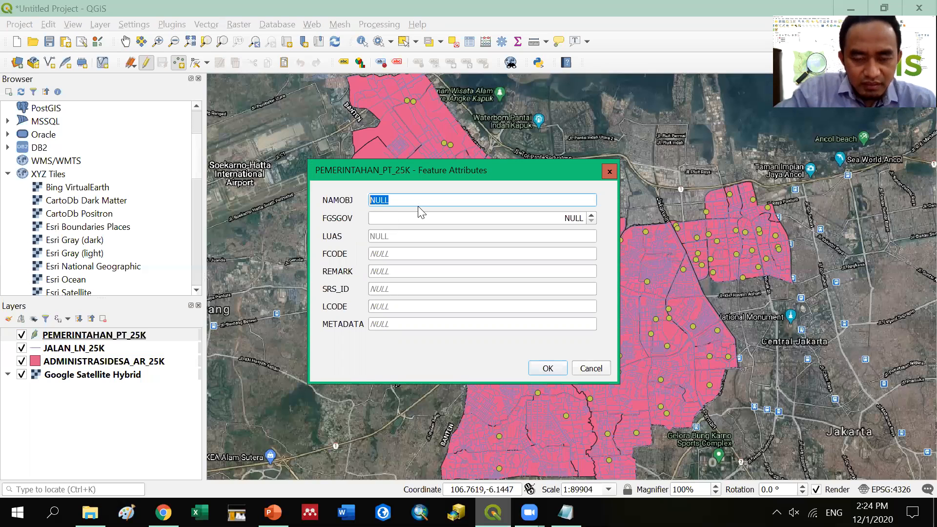
pyautogui.write('Wijaya Kus')
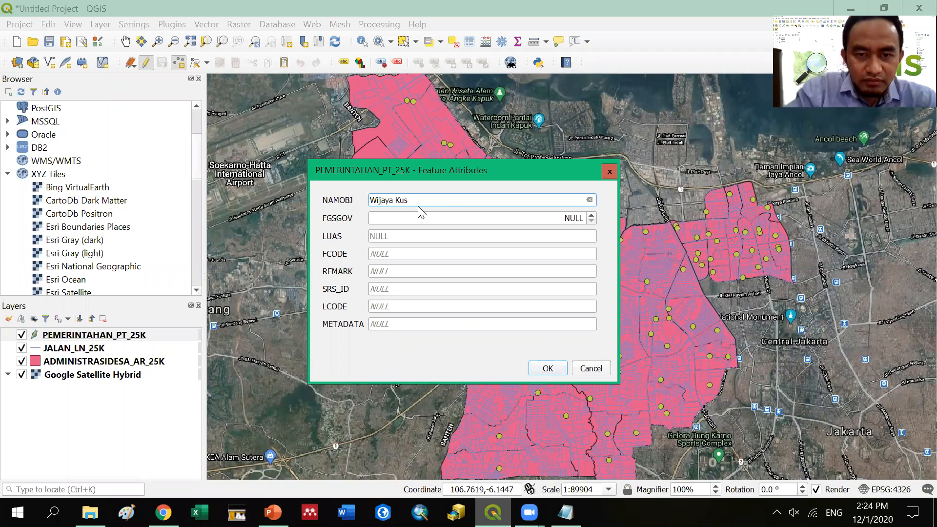
pyautogui.write('uma')
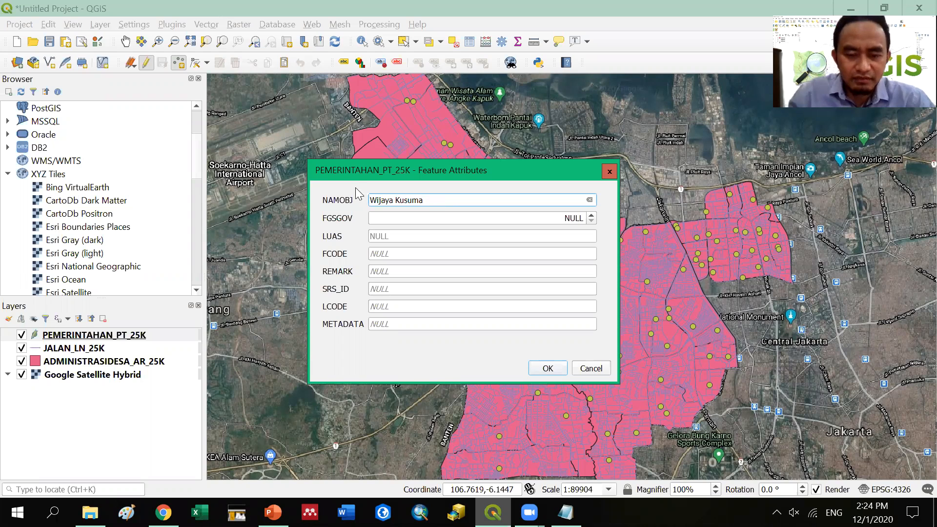
pyautogui.hotkey('ctrl', 'a')
pyautogui.write('Kelura')
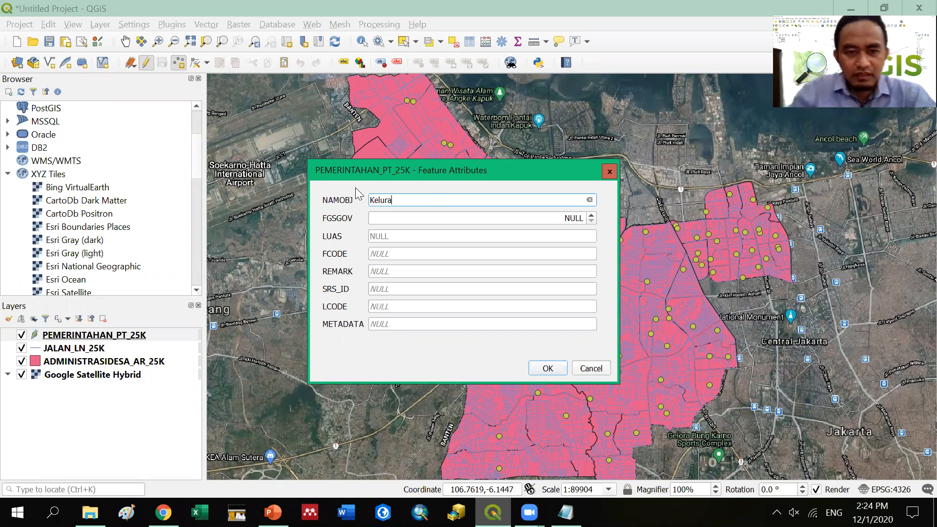
pyautogui.write('han')
pyautogui.click(548, 370)
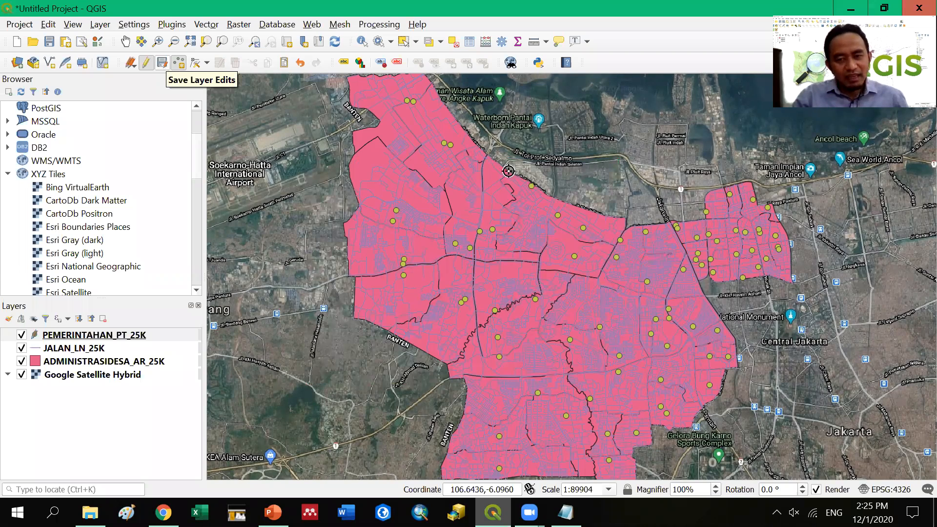
# - Save the edits of the selected PEMERINTAHAN_PT_25K layer and end editing with Cancel for All Layers
pyautogui.click(130, 62)
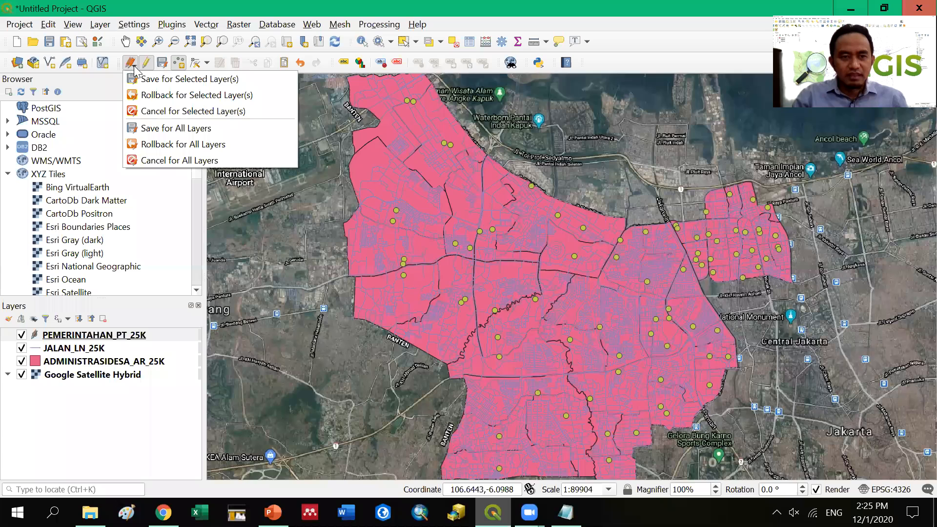
pyautogui.click(149, 82)
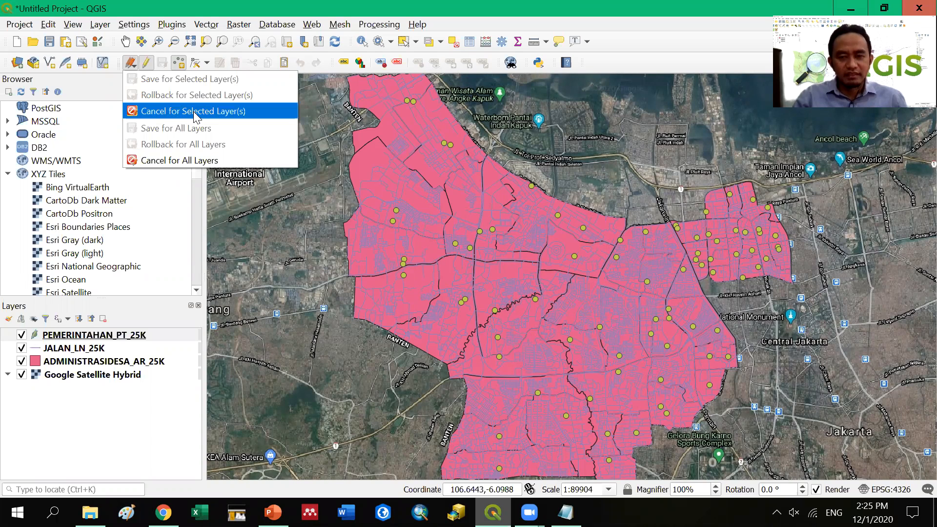
pyautogui.click(200, 161)
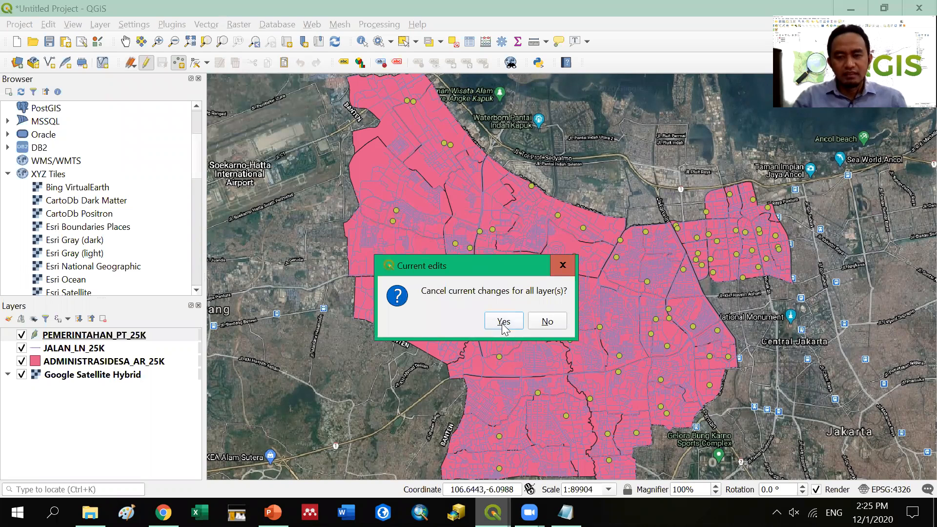
pyautogui.click(504, 322)
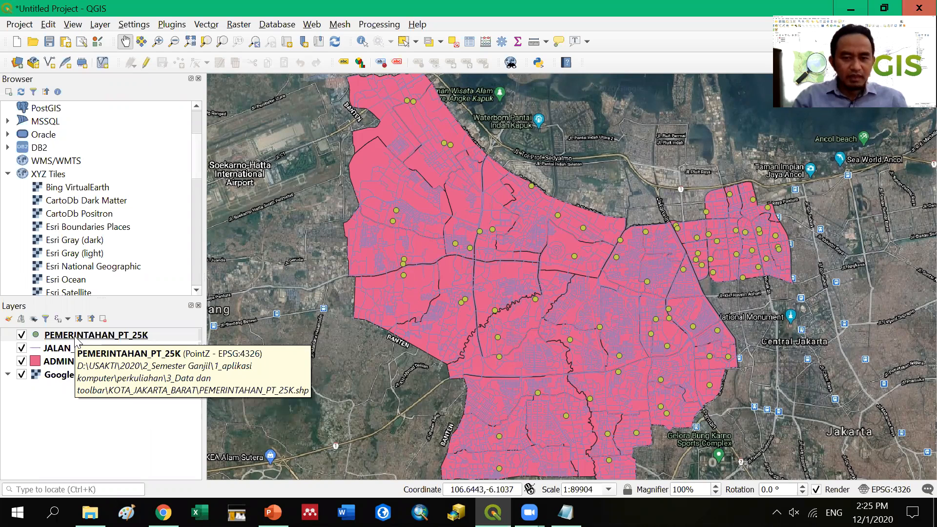
pyautogui.click(75, 337)
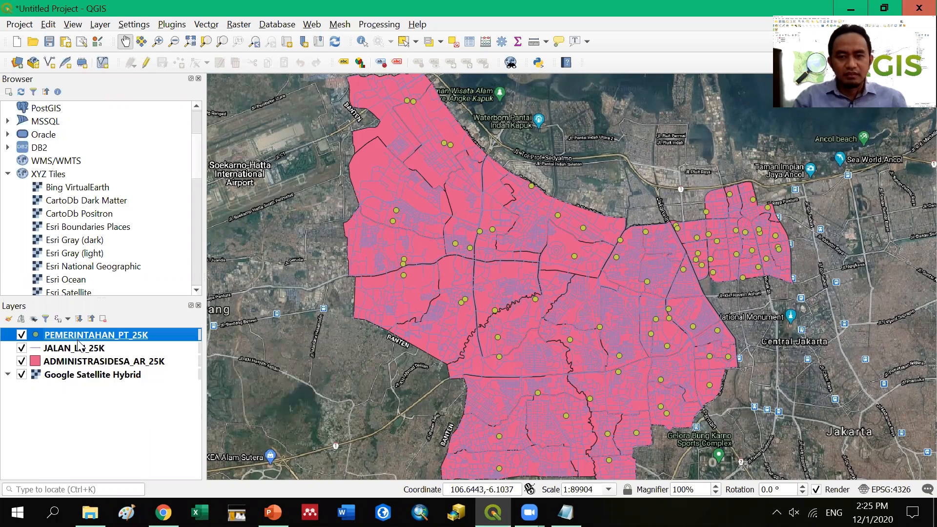
pyautogui.click(147, 63)
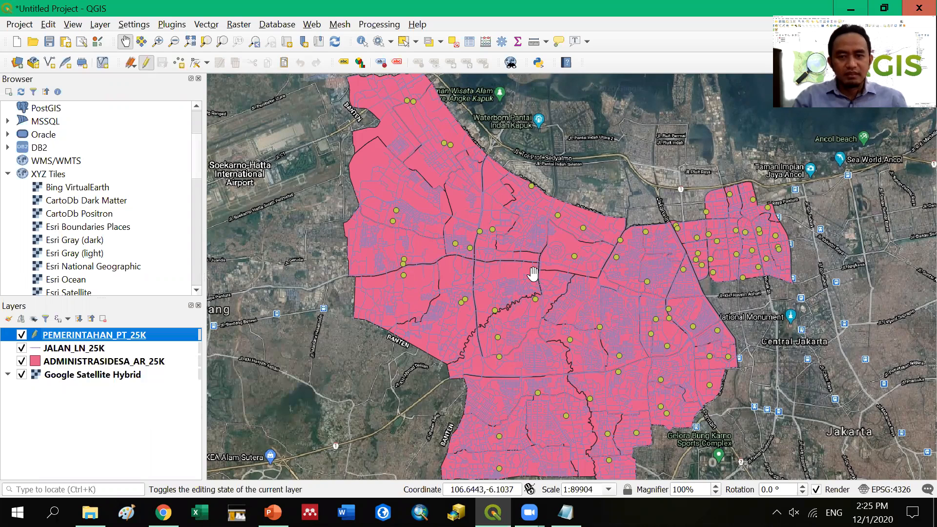
pyautogui.click(132, 63)
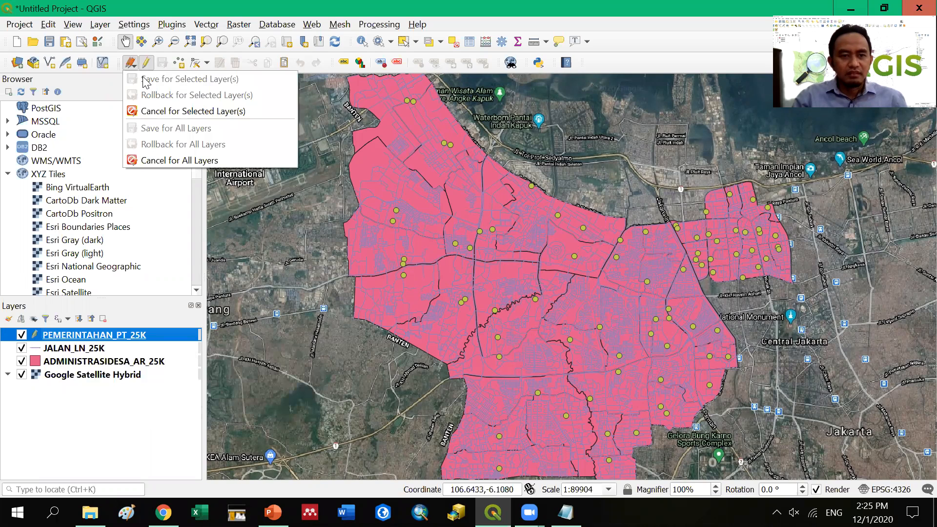
pyautogui.click(167, 161)
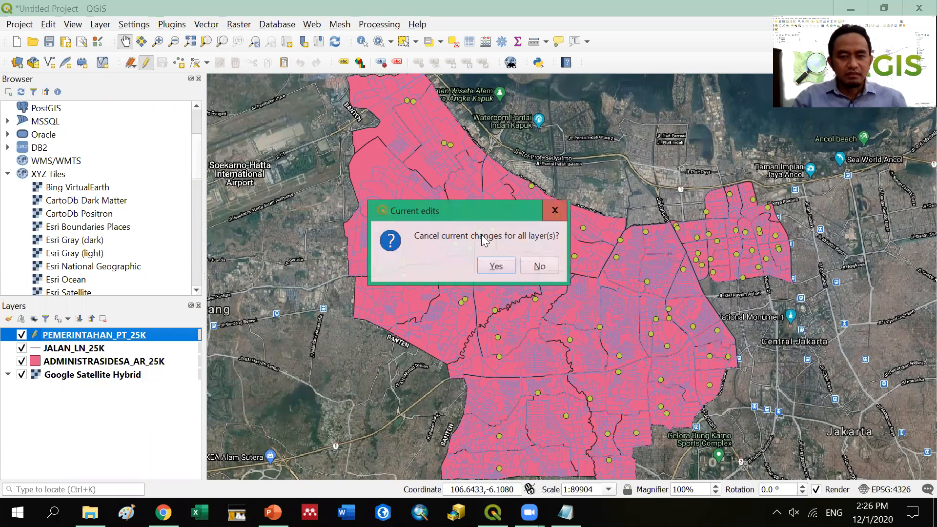
pyautogui.click(497, 266)
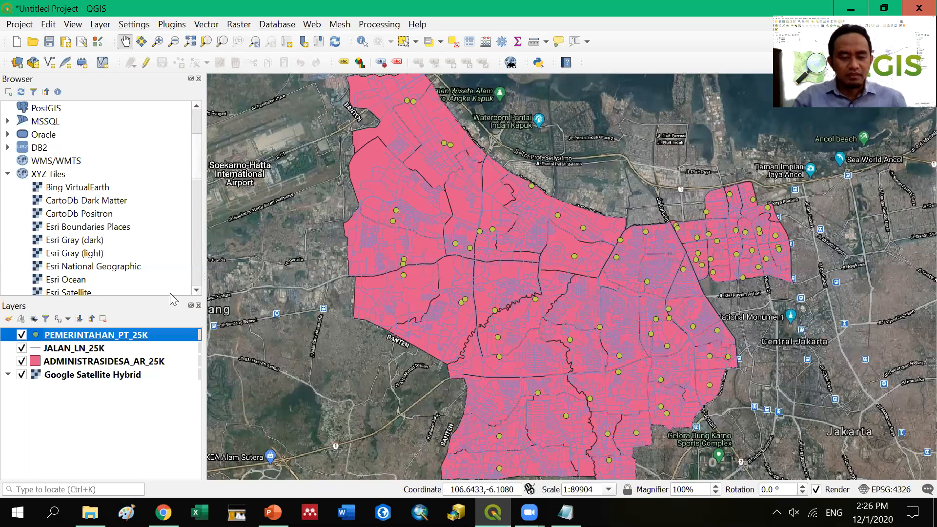
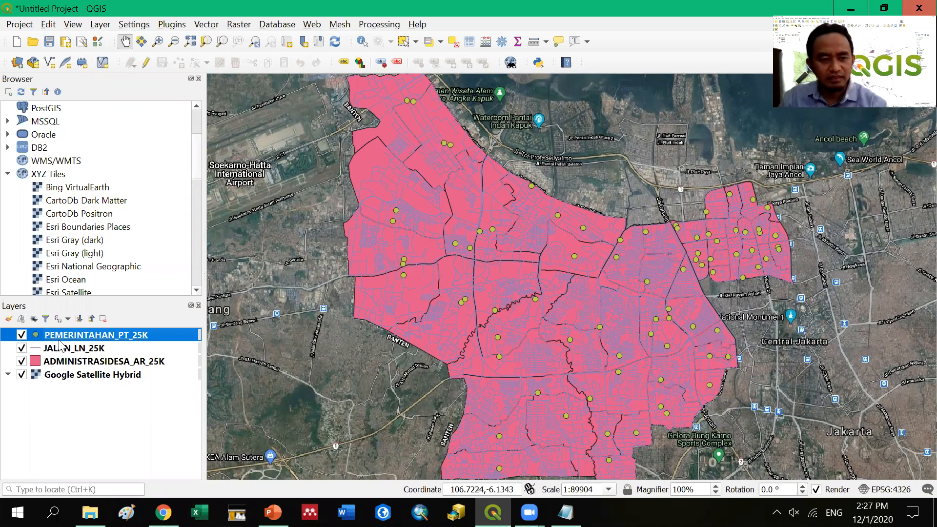
# - Change the PEMERINTAHAN_PT_25K marker color to green in the layer's symbology and apply it
pyautogui.moveTo(59, 337)
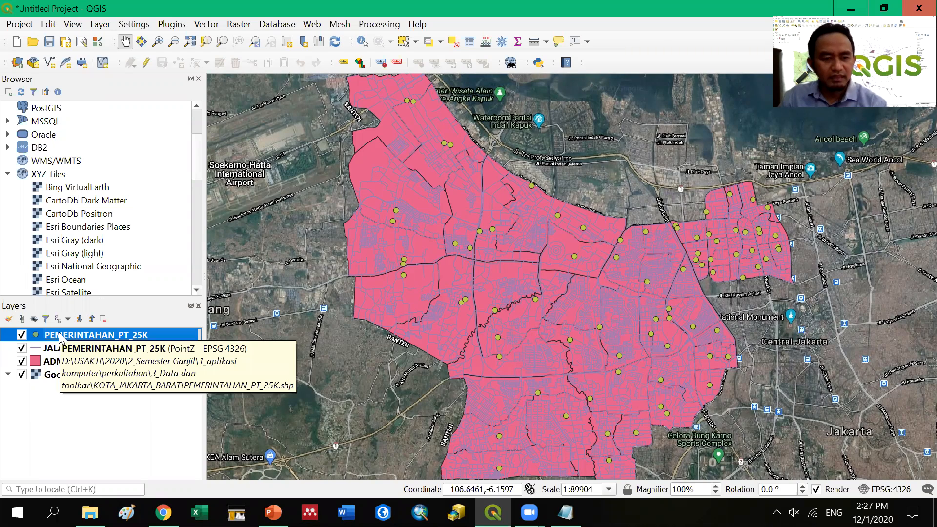
pyautogui.rightClick(61, 337)
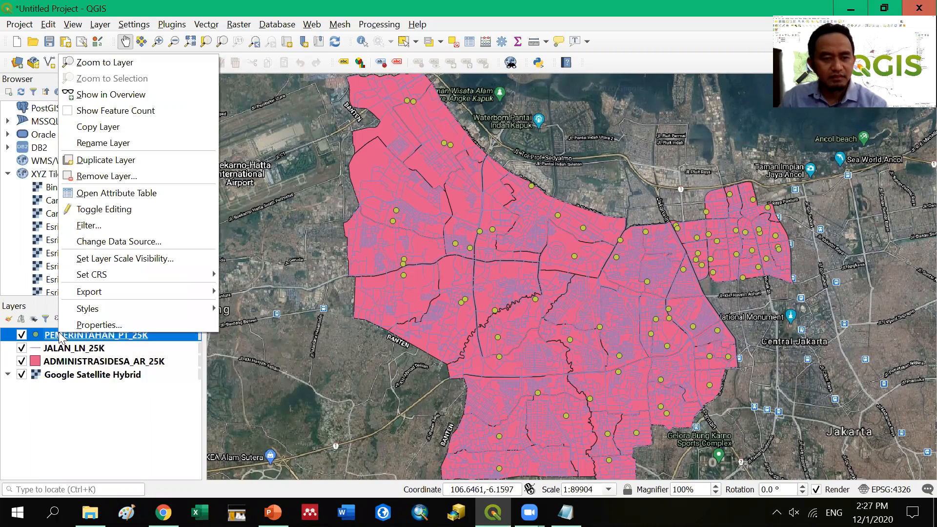
pyautogui.click(83, 326)
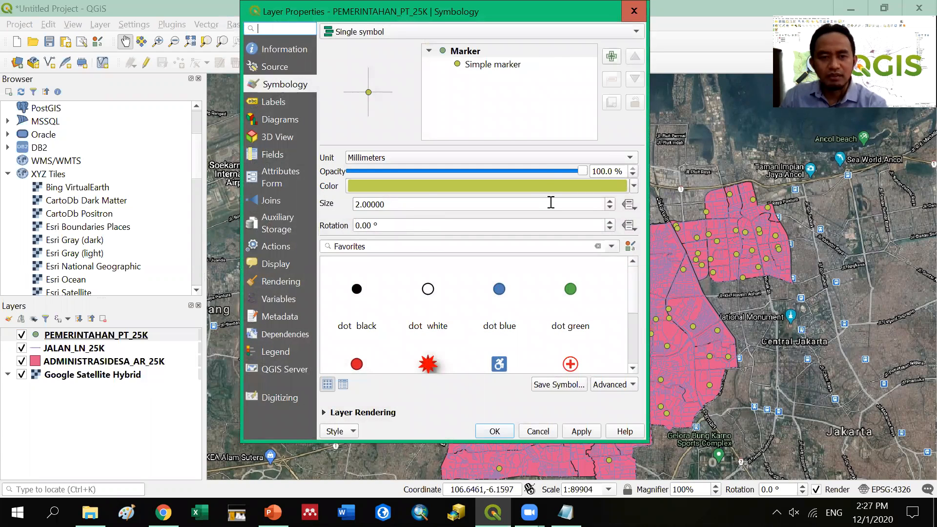
pyautogui.click(291, 84)
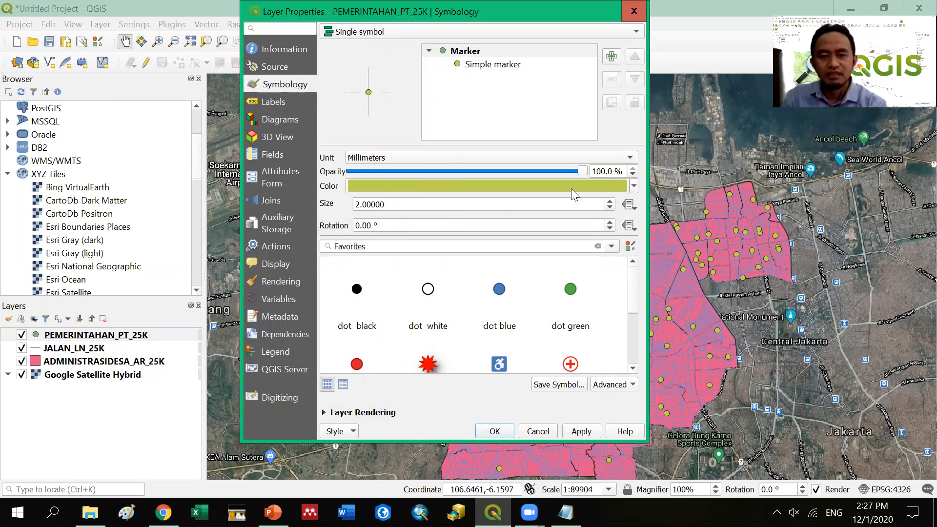
pyautogui.click(634, 186)
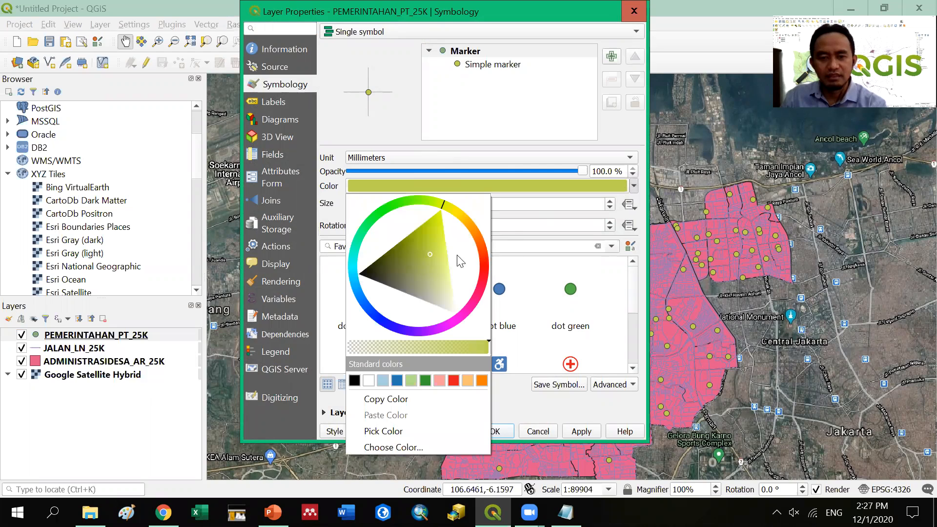
pyautogui.click(372, 218)
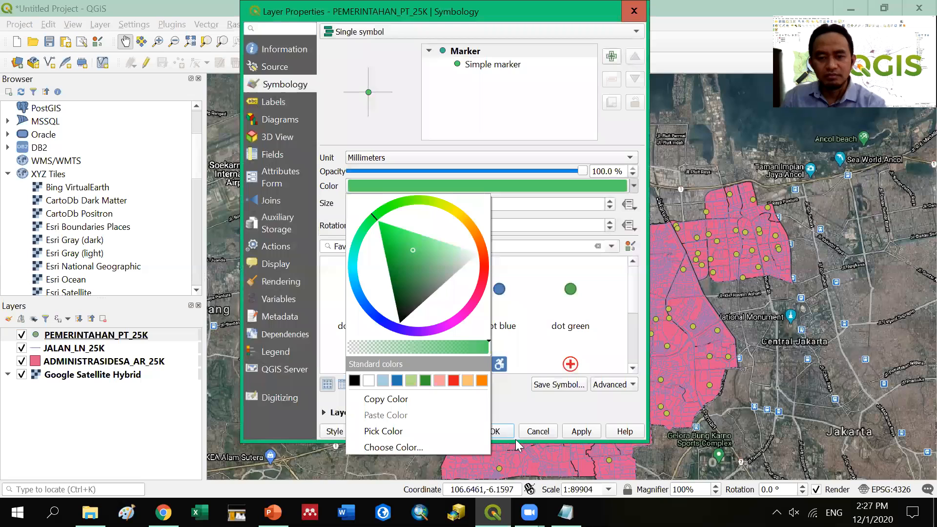
pyautogui.click(581, 432)
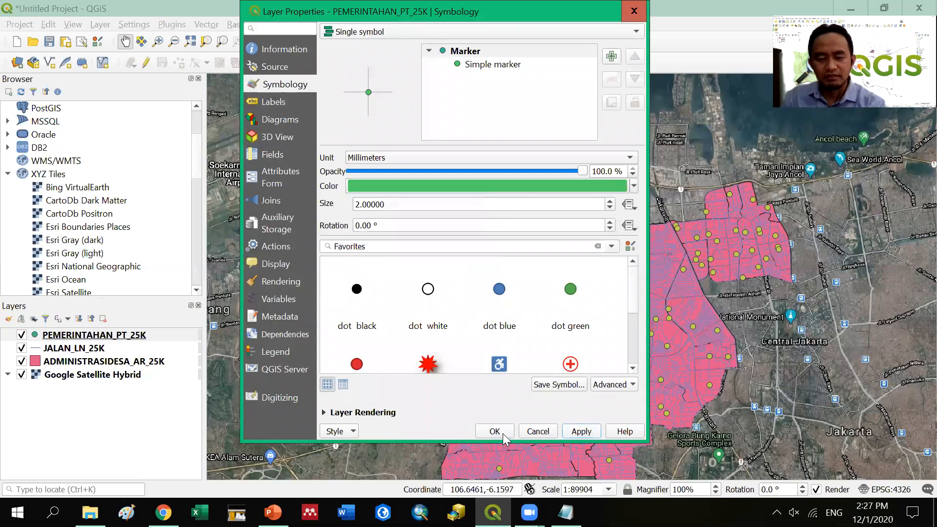
pyautogui.click(498, 432)
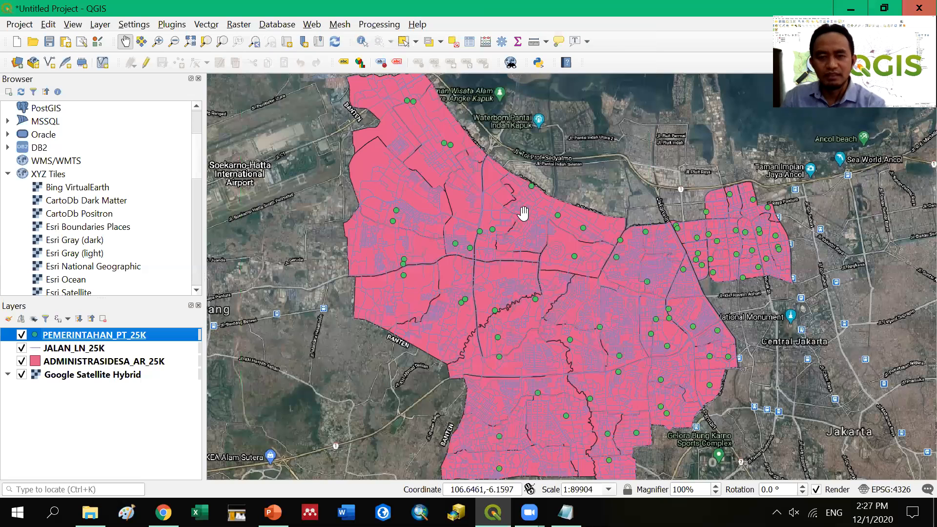
# - Change the JALAN_LN_25K line color to a blue shade in the layer's symbology and apply it
pyautogui.rightClick(51, 349)
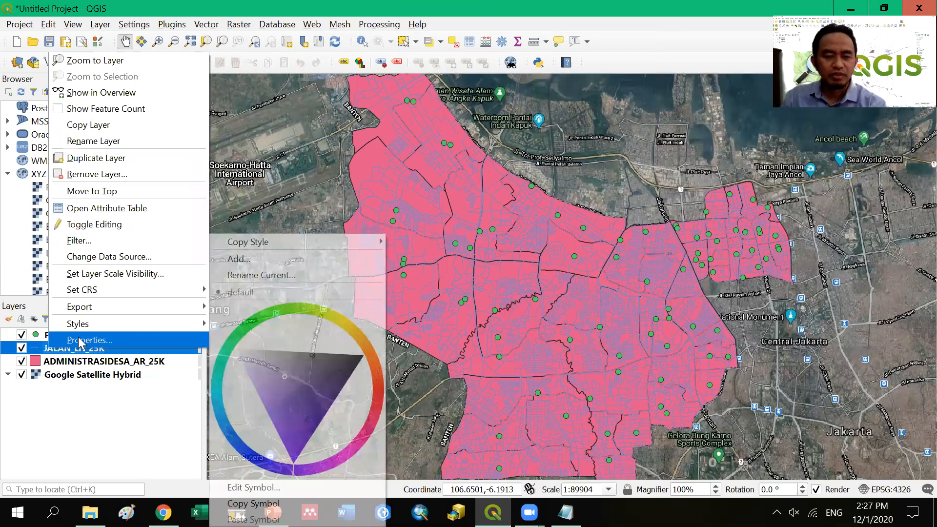
pyautogui.click(79, 341)
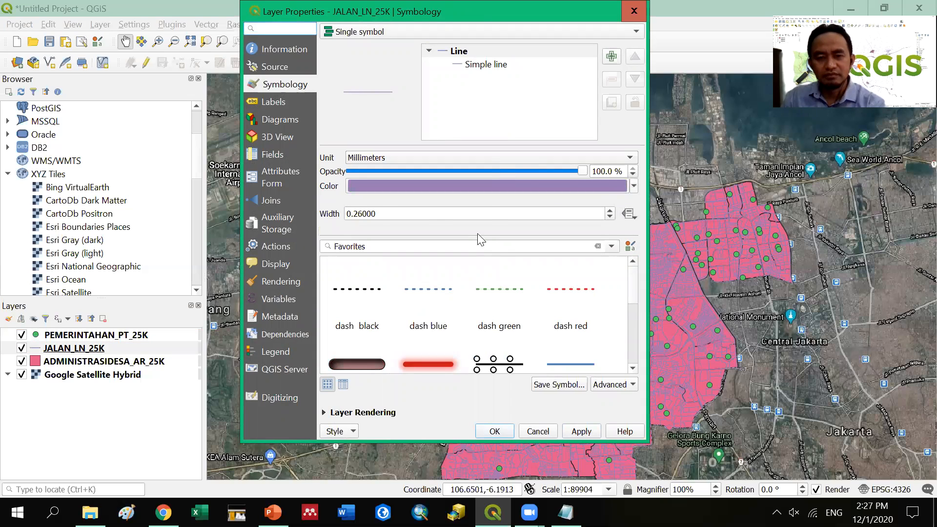
pyautogui.click(633, 185)
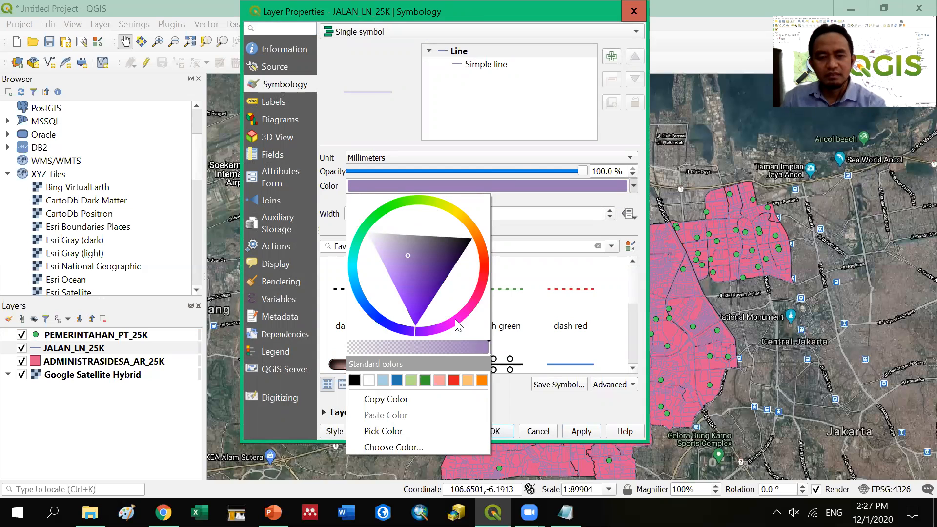
pyautogui.click(375, 310)
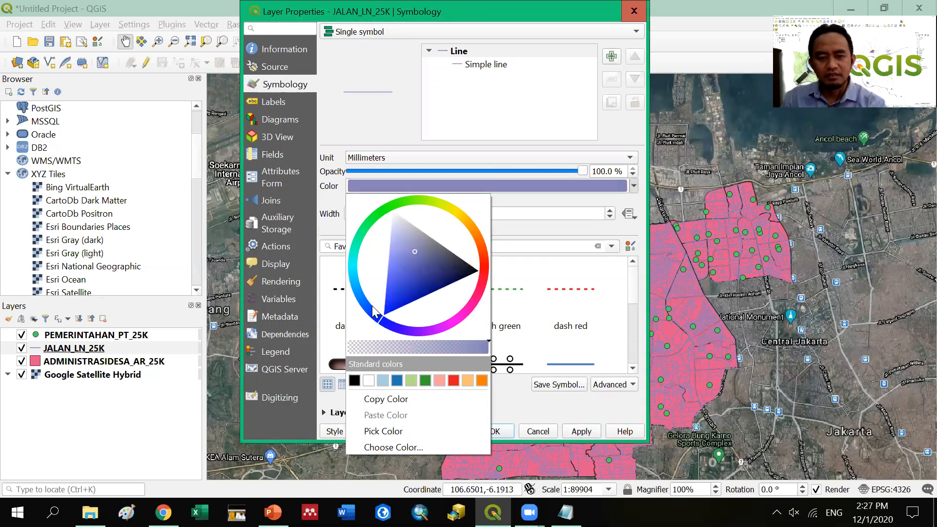
pyautogui.click(574, 434)
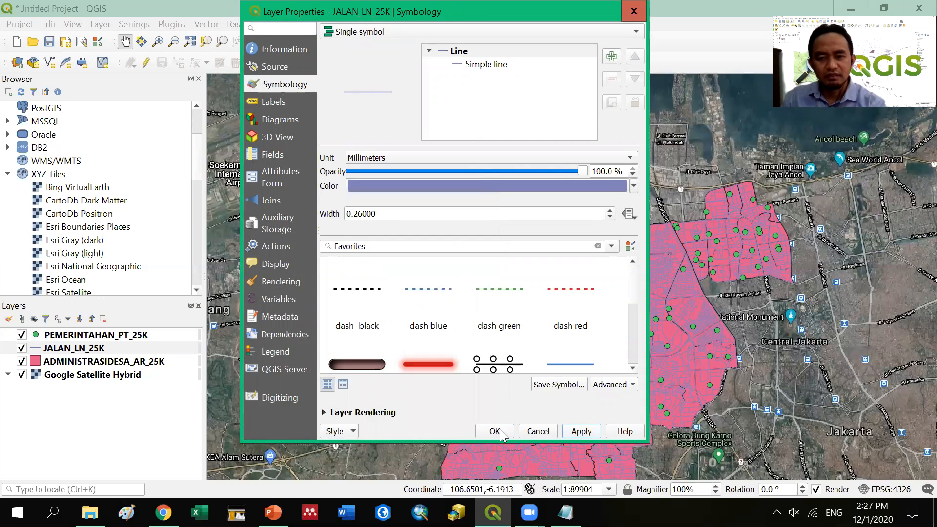
pyautogui.click(495, 432)
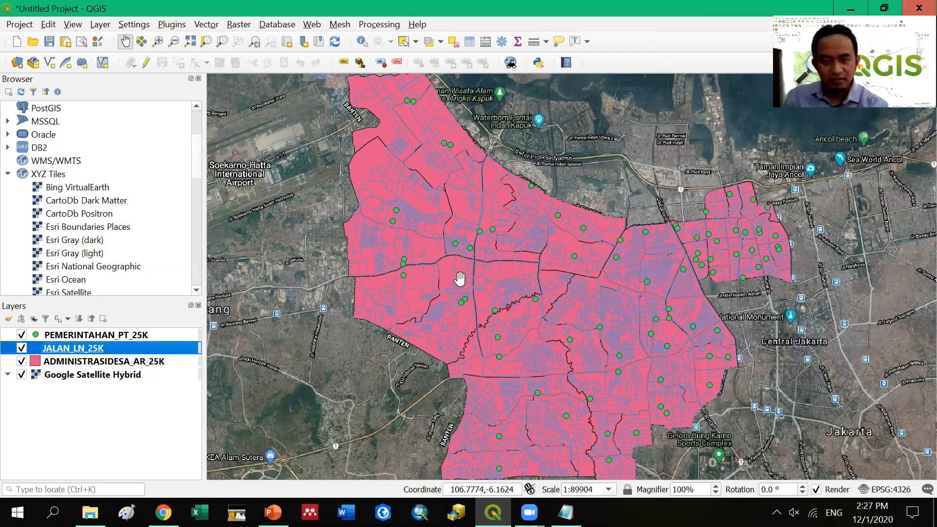
# - Change the ADMINISTRASIDESA_AR_25K fill color to the standard light blue in the layer's symbology and apply it
pyautogui.click(72, 363)
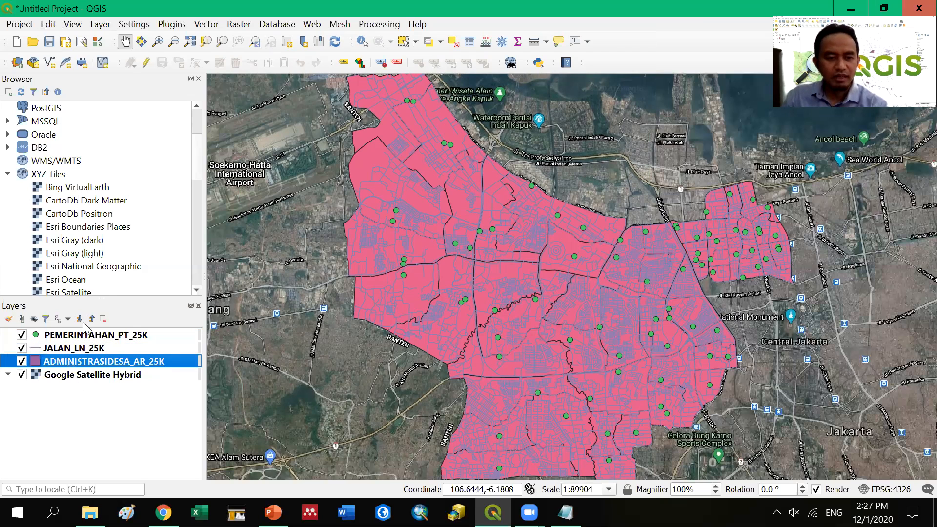
pyautogui.rightClick(92, 357)
pyautogui.click(93, 352)
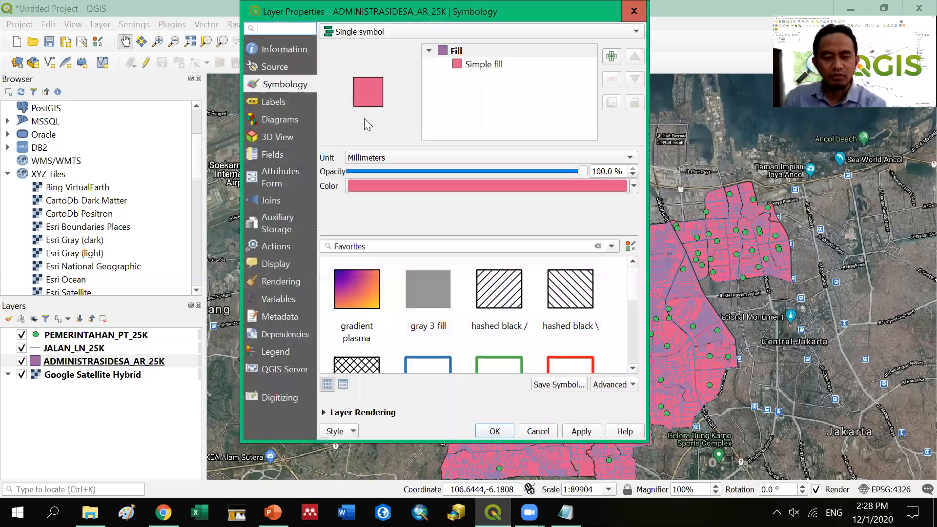
pyautogui.click(634, 187)
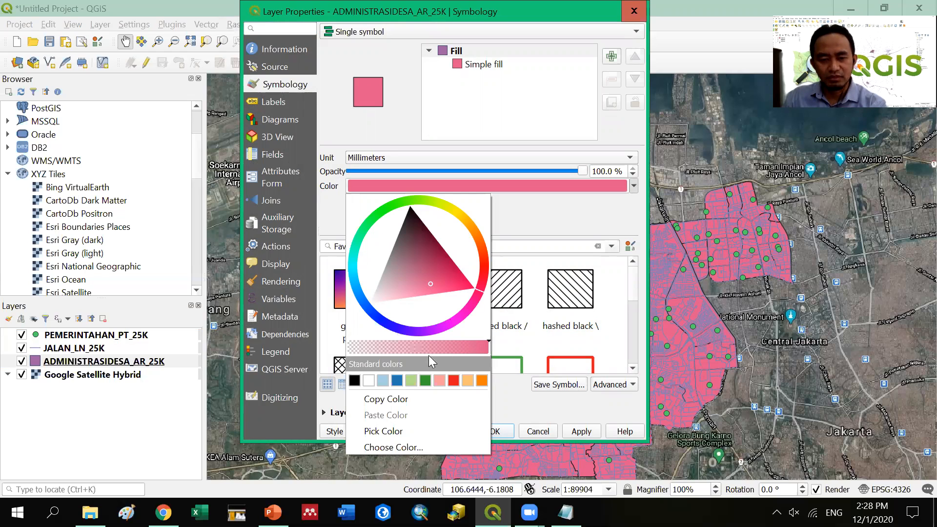
pyautogui.click(382, 380)
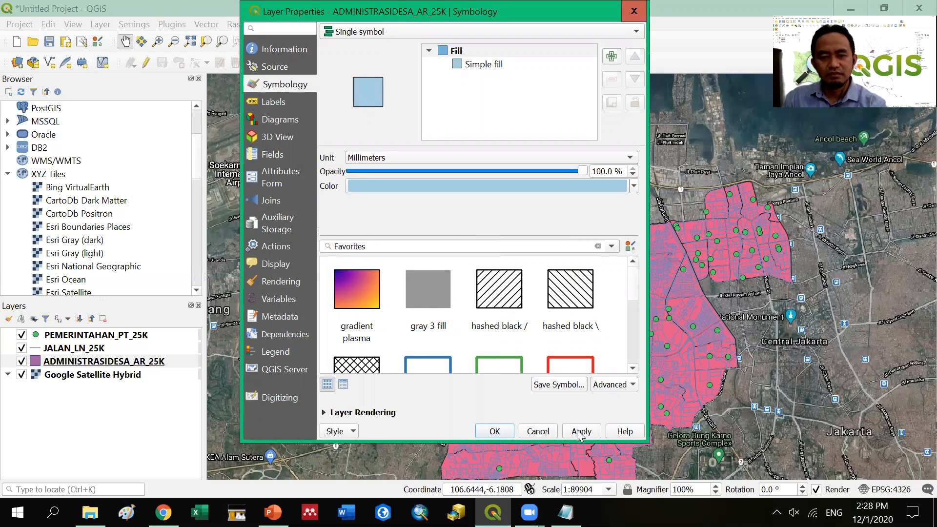
pyautogui.click(510, 434)
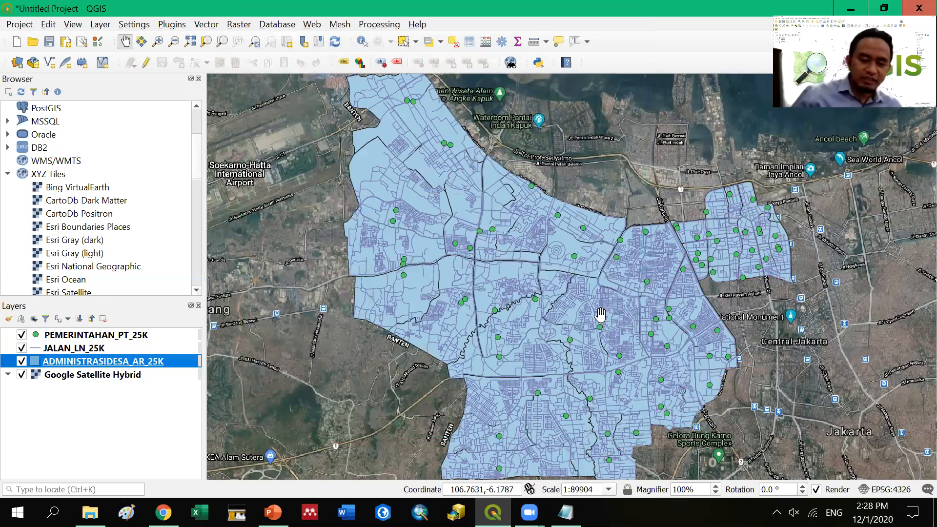
# - Look through the favorite fill symbols offered in the ADMINISTRASIDESA_AR_25K symbology and close the properties without changes
pyautogui.rightClick(102, 368)
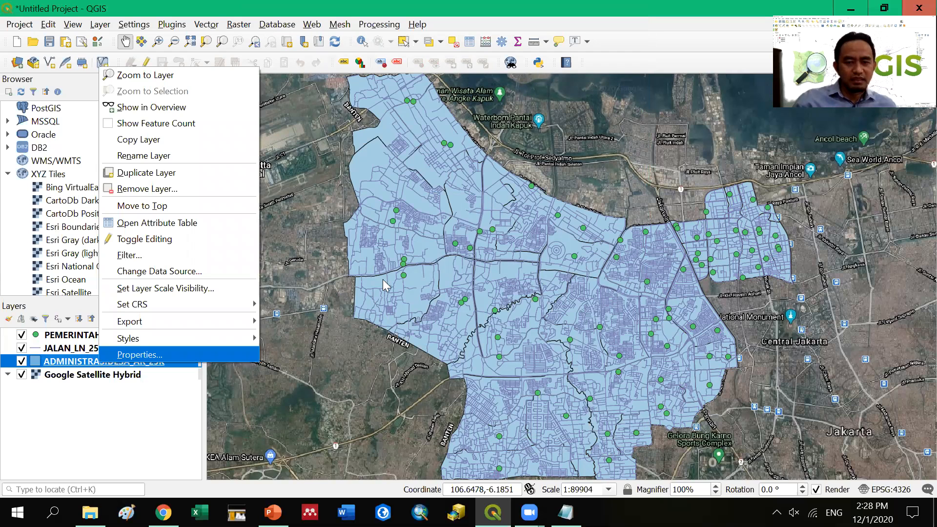
pyautogui.click(121, 356)
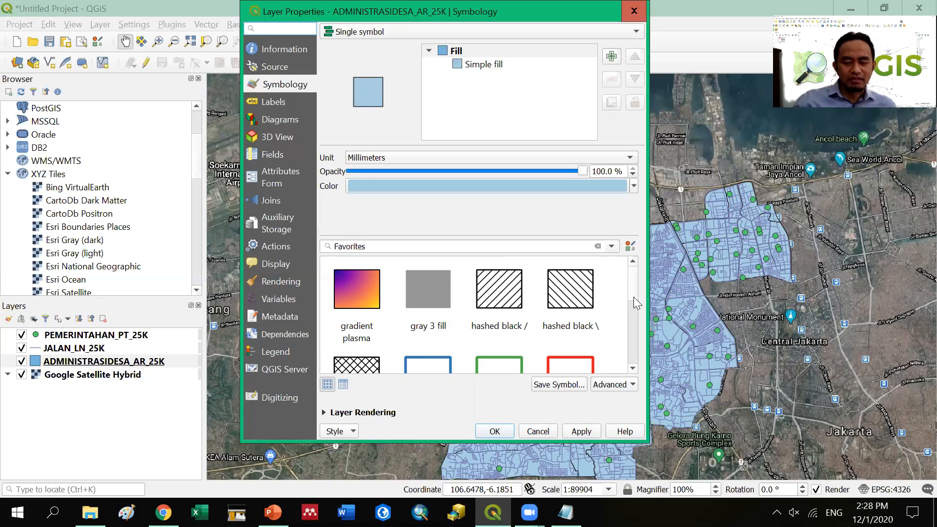
pyautogui.moveTo(633, 297); pyautogui.dragTo(632, 321)
pyautogui.scroll(-2, 632, 344)
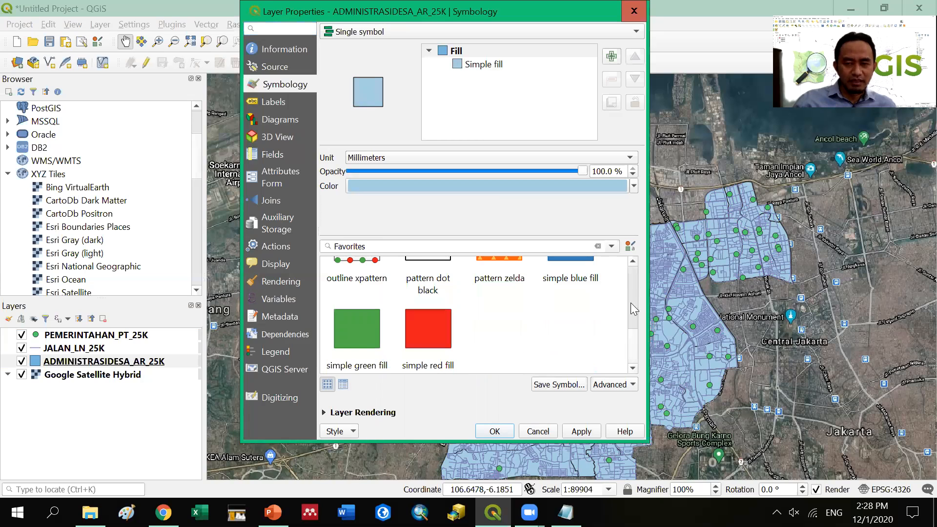
pyautogui.scroll(5, 631, 303)
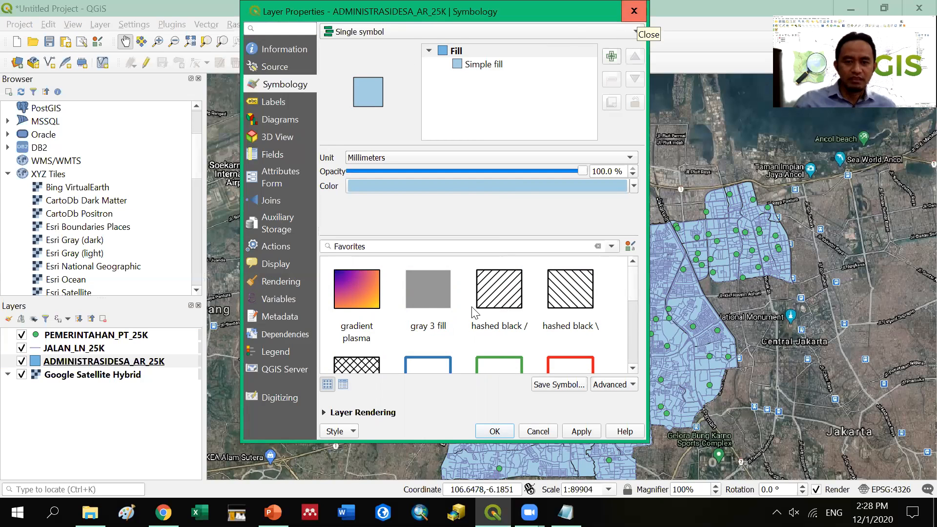
pyautogui.click(634, 11)
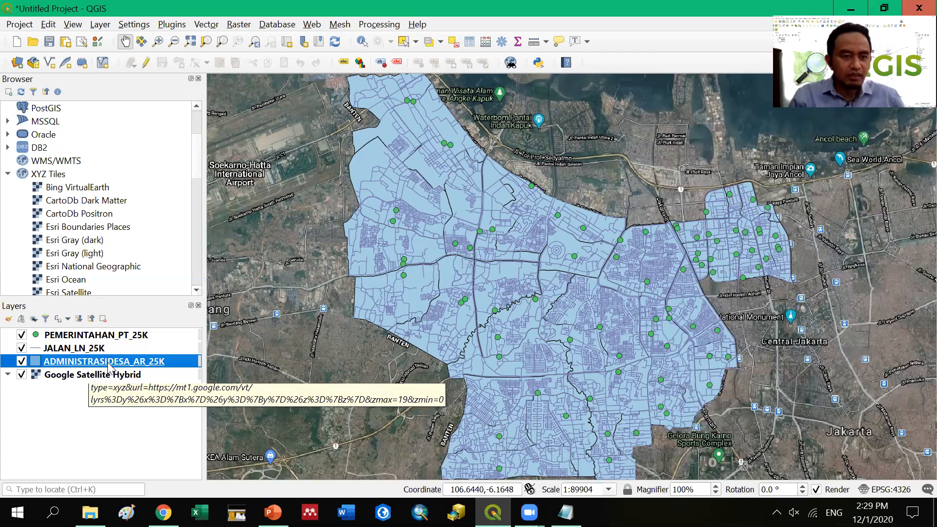
# - Add the Google Maps XYZ tile layer and place it below Google Satellite Hybrid in the layer order
pyautogui.moveTo(196, 161); pyautogui.dragTo(197, 201)
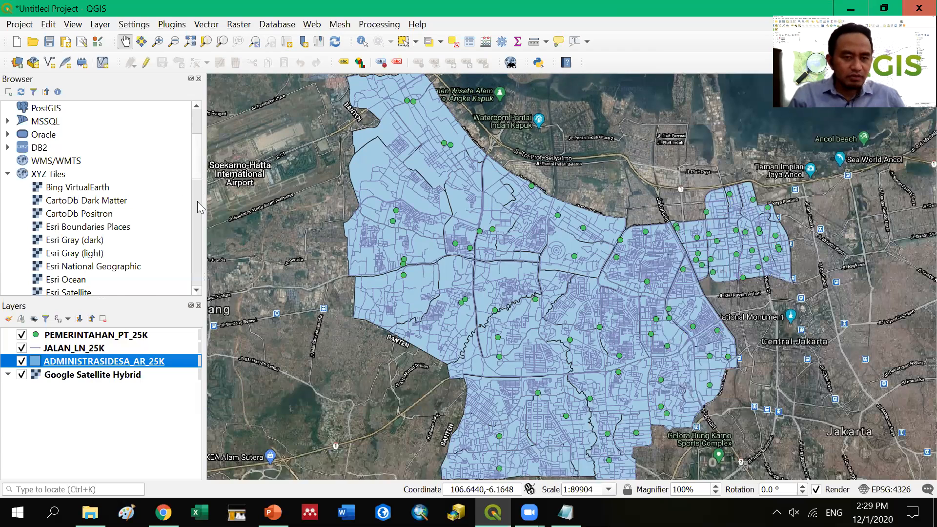
pyautogui.scroll(-1, 130, 195)
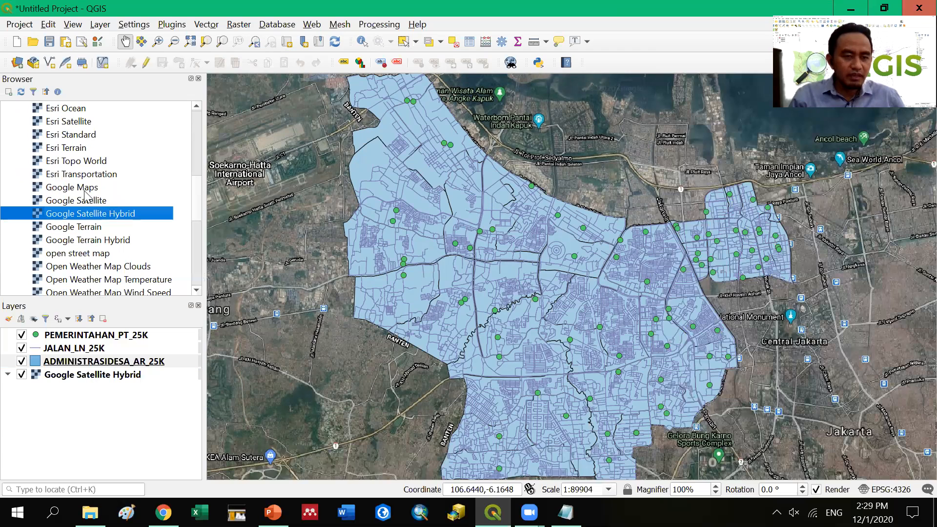
pyautogui.click(91, 188)
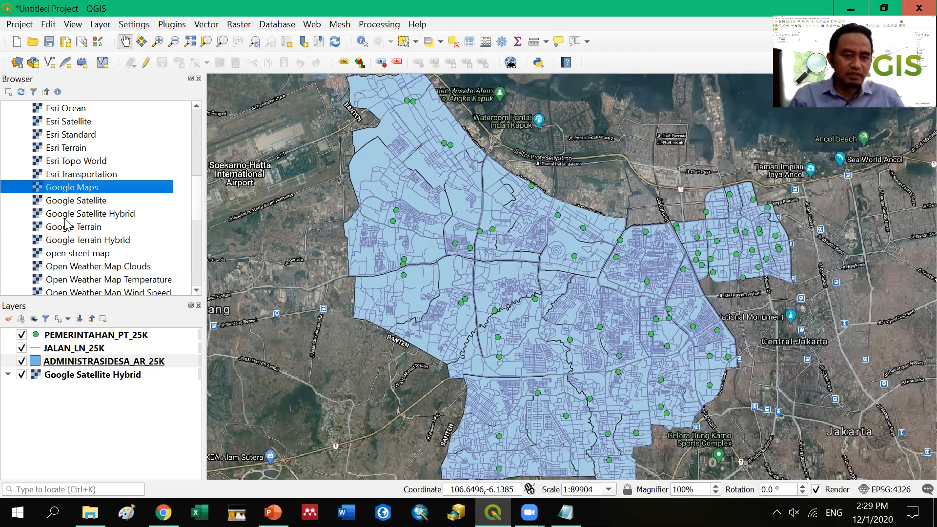
pyautogui.doubleClick(72, 188)
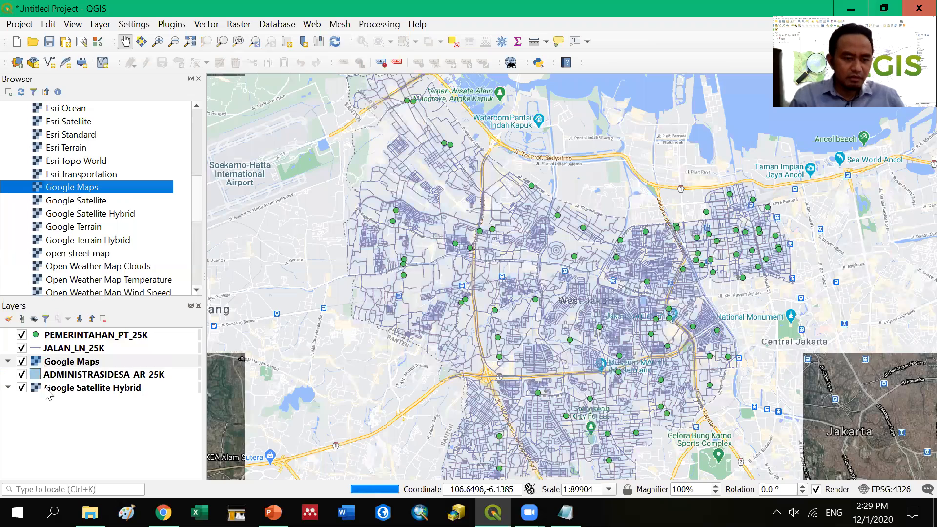
pyautogui.moveTo(48, 393); pyautogui.dragTo(49, 396)
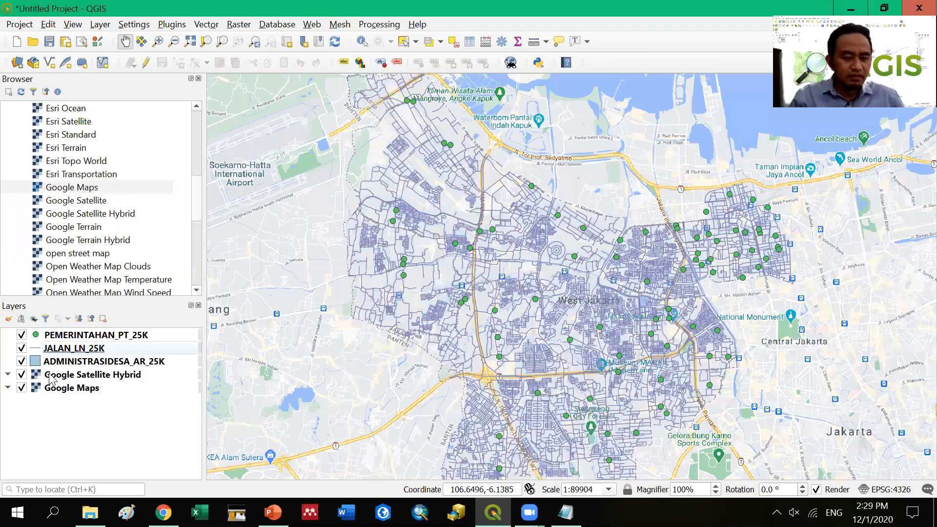
# - Hide the Google Satellite Hybrid layer and move it below Google Maps in the layer order
pyautogui.click(21, 374)
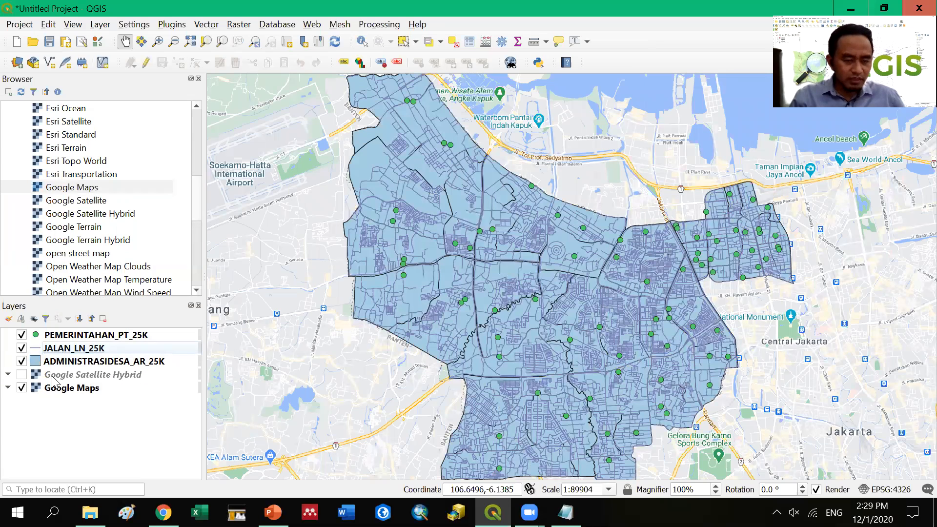
pyautogui.click(54, 385)
pyautogui.click(22, 375)
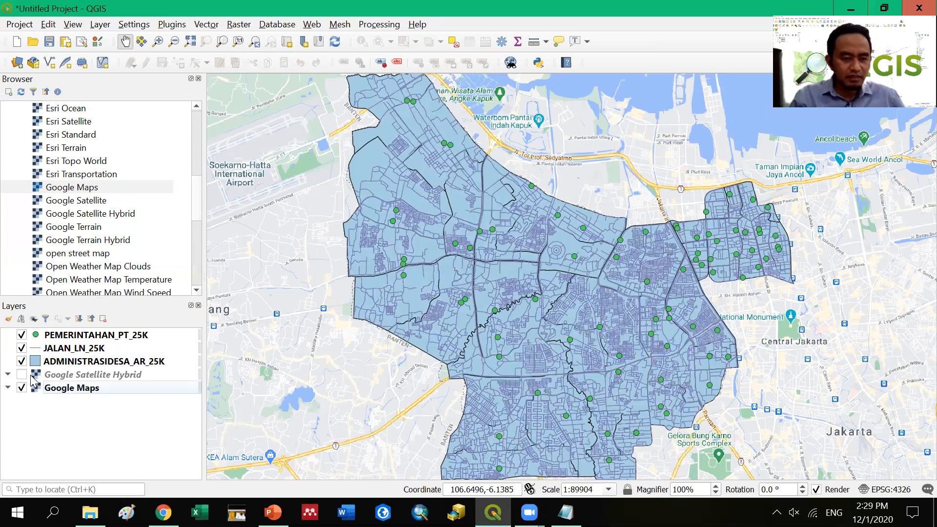
pyautogui.click(60, 377)
pyautogui.moveTo(60, 379); pyautogui.dragTo(56, 390)
pyautogui.click(22, 388)
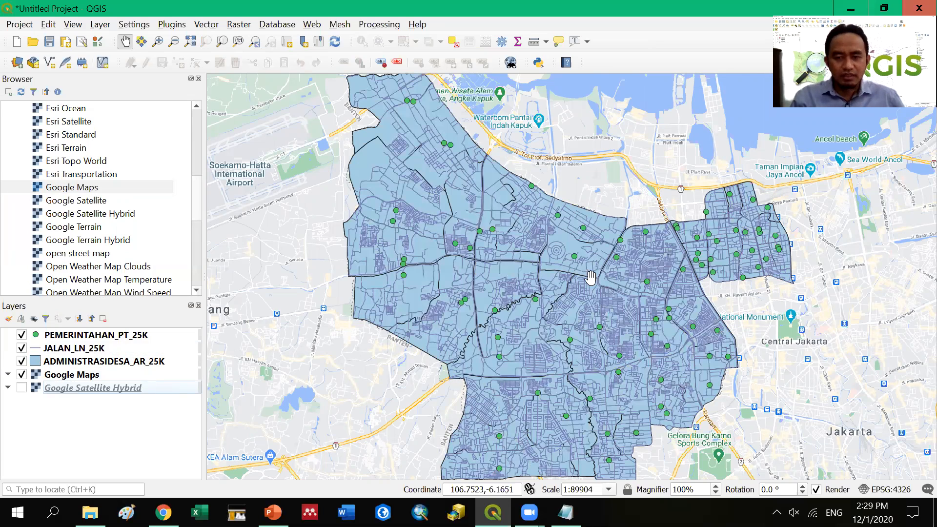
# - Hide the ADMINISTRASIDESA_AR_25K layer and examine the Google Maps basemap down to street level
pyautogui.scroll(3, 591, 277)
pyautogui.scroll(1, 590, 278)
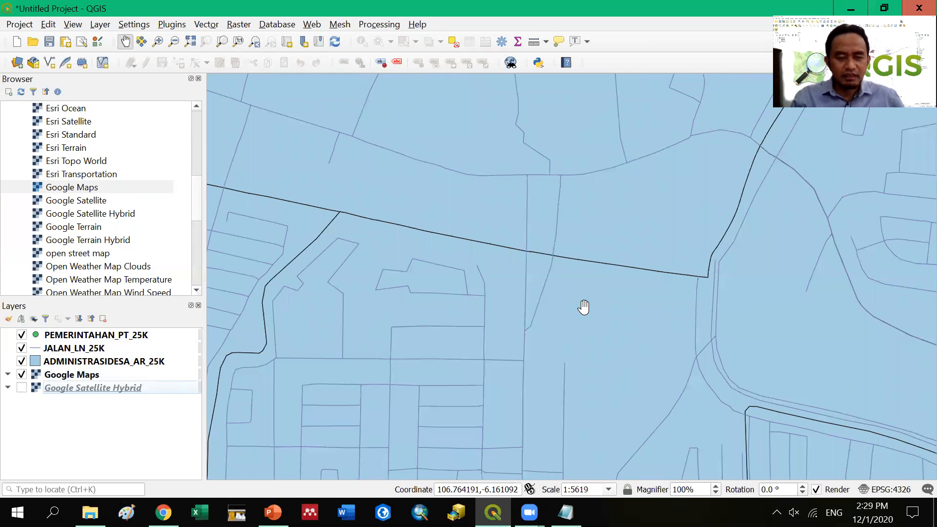
pyautogui.scroll(-1, 585, 307)
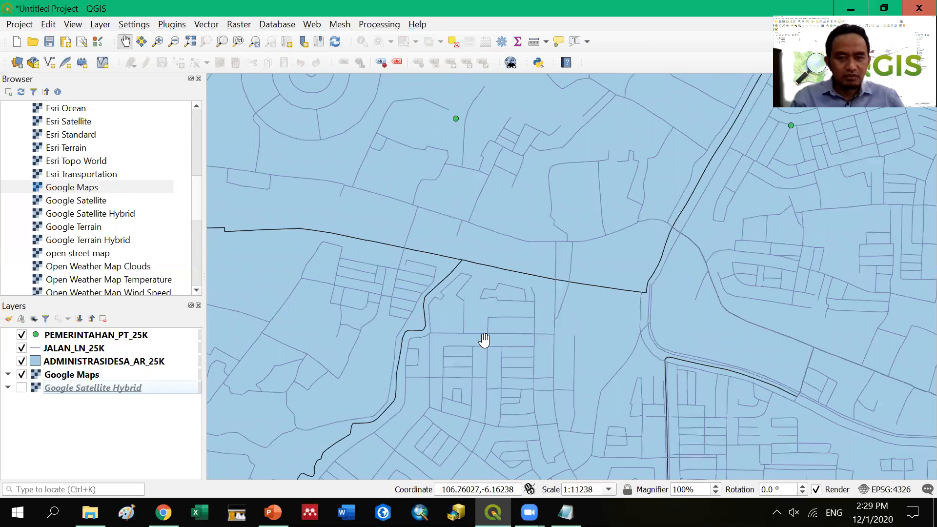
pyautogui.scroll(-2, 484, 340)
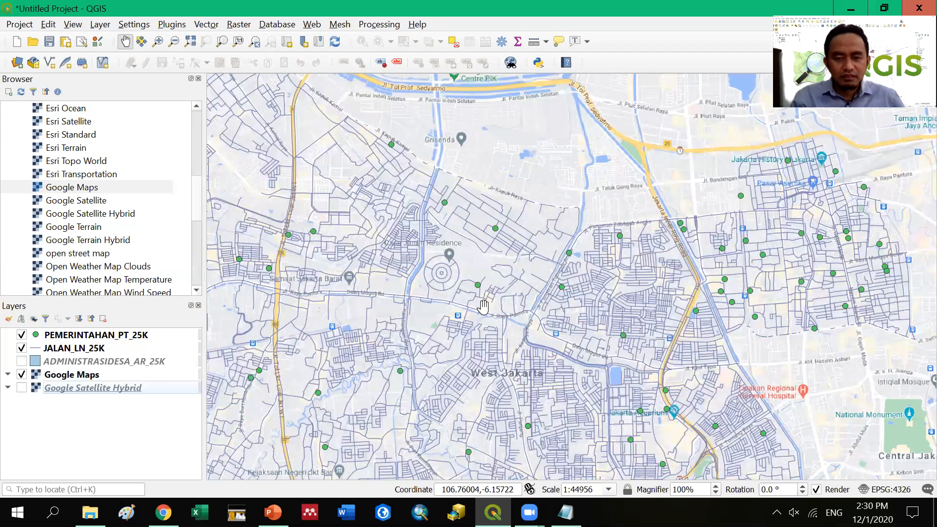
pyautogui.scroll(5, 484, 306)
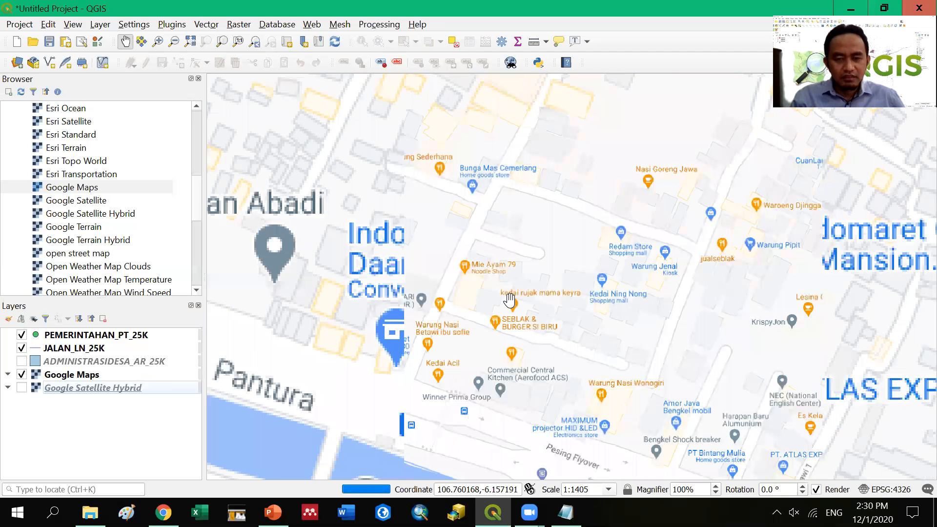
pyautogui.scroll(1, 509, 300)
pyautogui.scroll(-1, 509, 300)
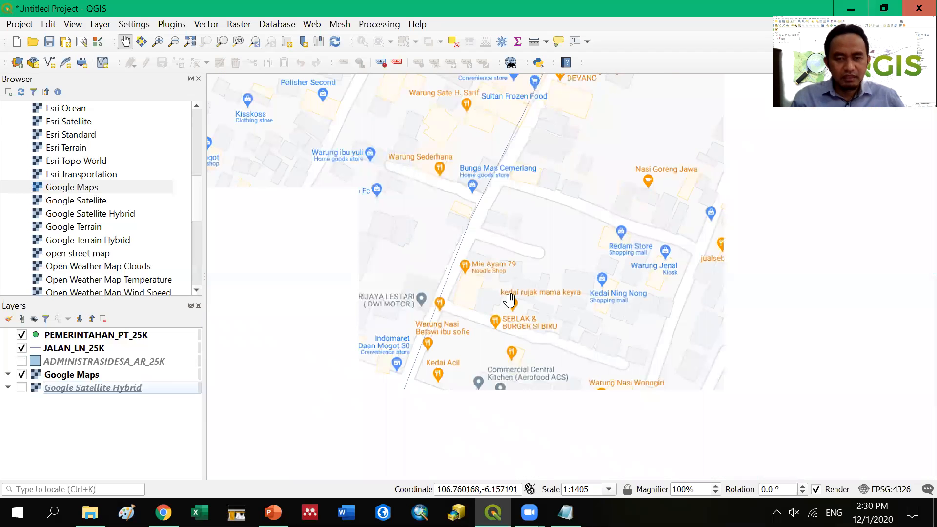
pyautogui.scroll(1, 509, 298)
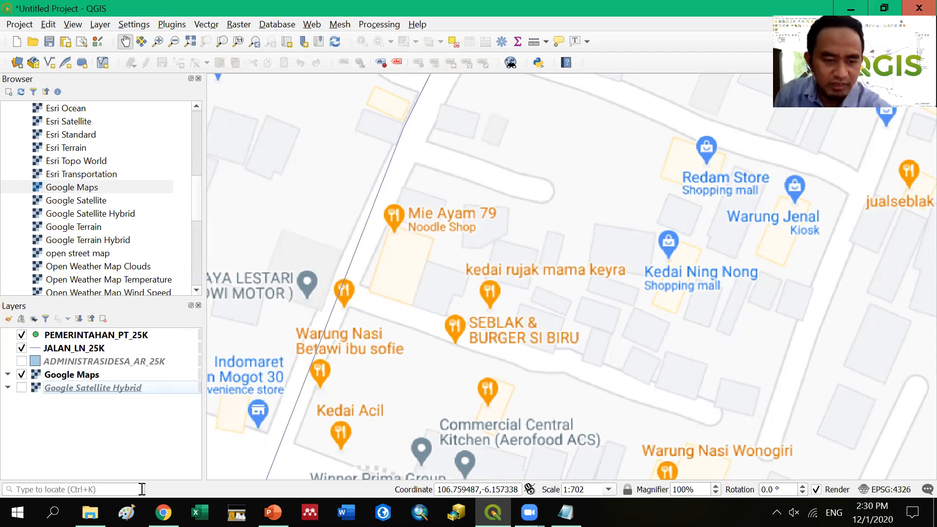
# - Switch to the PowerPoint presentation and open slide 75, Geoprocessing dan Geometri Tools
pyautogui.hotkey('alt', 'Tab')
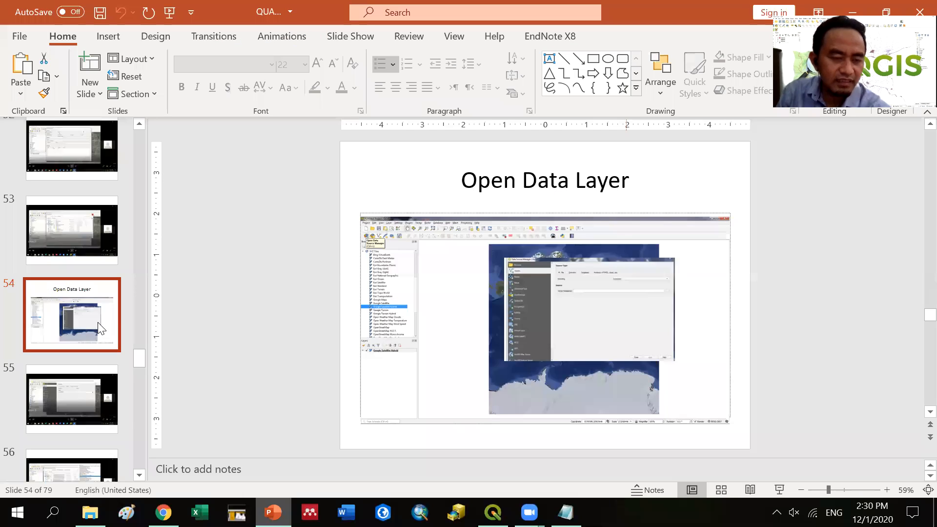
pyautogui.scroll(-10, 97, 322)
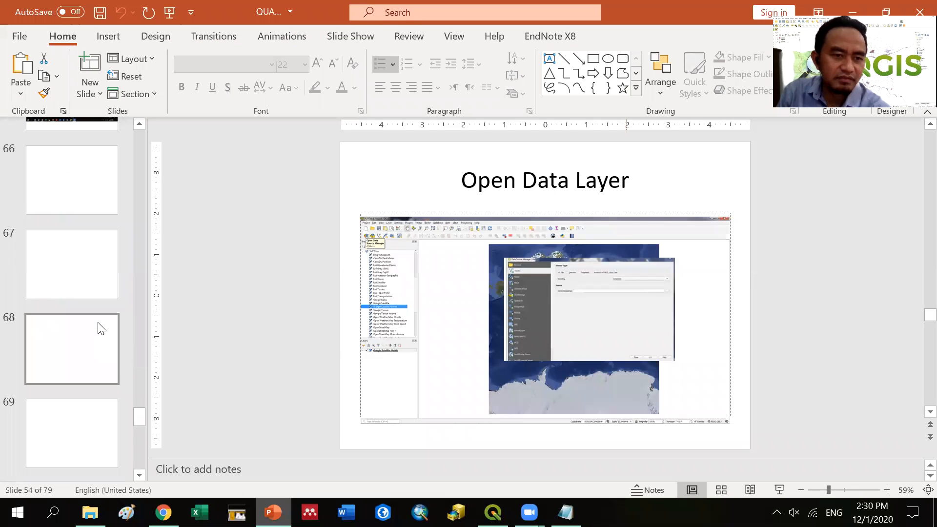
pyautogui.scroll(-3, 100, 327)
pyautogui.scroll(1, 100, 327)
pyautogui.scroll(-5, 98, 322)
pyautogui.scroll(-10, 97, 322)
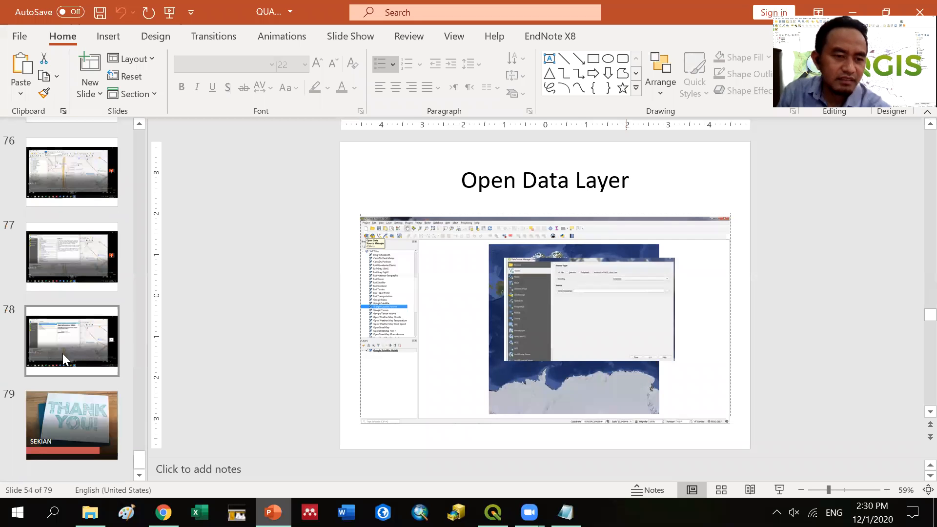
pyautogui.scroll(5, 62, 305)
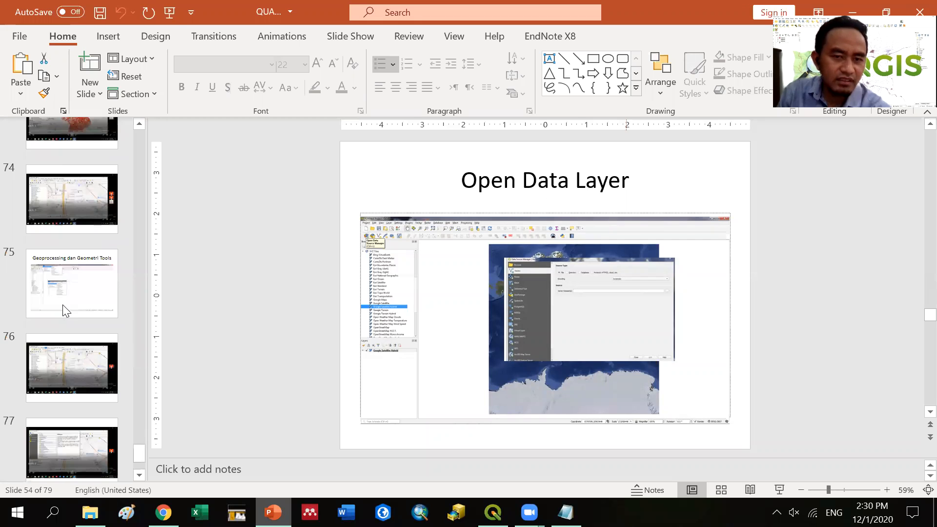
pyautogui.click(63, 304)
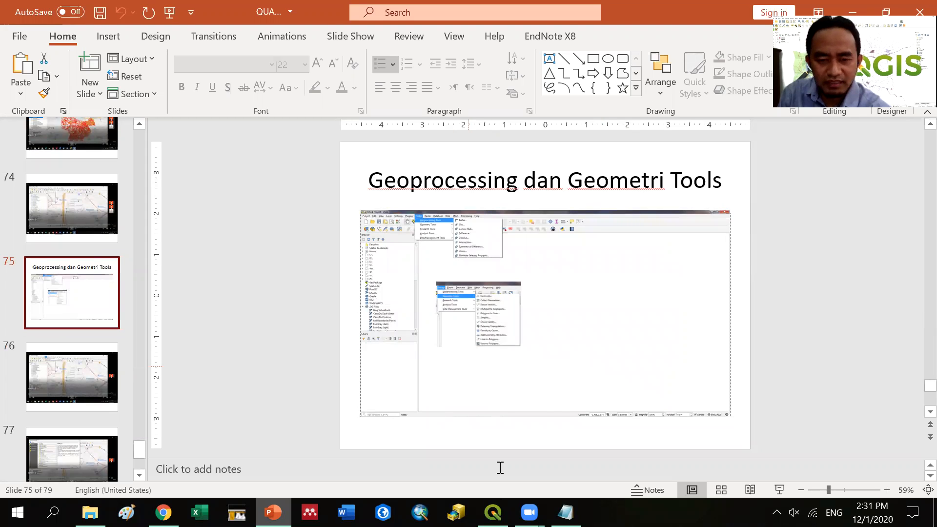
# - Switch back to QGIS and review the available vector geoprocessing tools
pyautogui.click(493, 513)
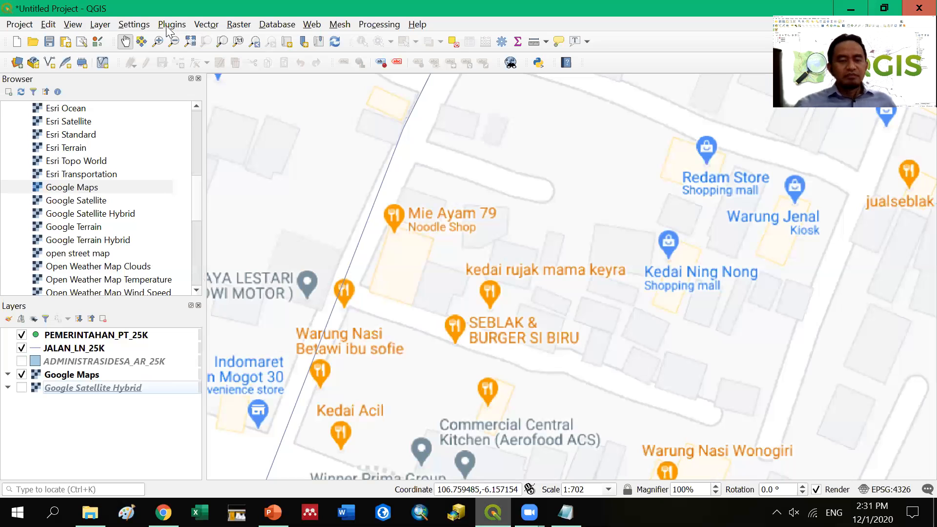
pyautogui.click(212, 24)
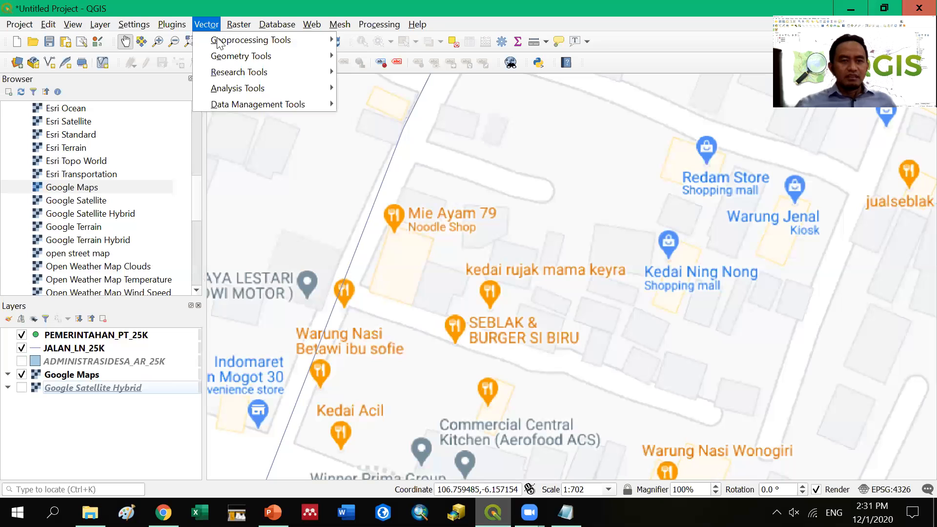
pyautogui.moveTo(217, 39)
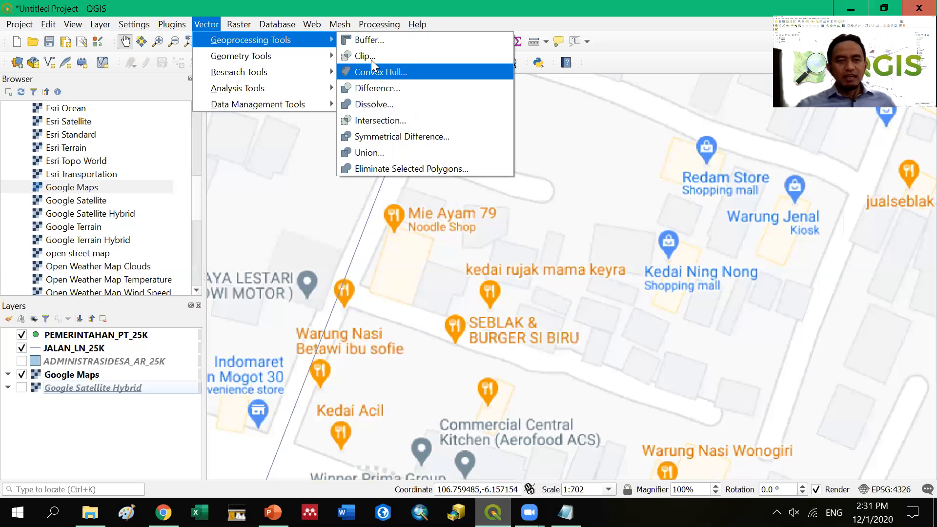
pyautogui.click(207, 27)
pyautogui.click(203, 30)
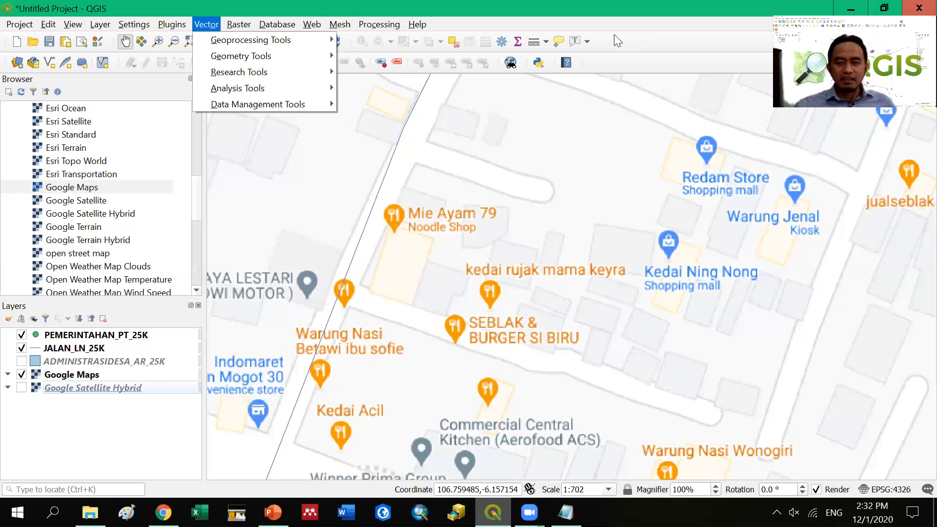
pyautogui.press('Right')
pyautogui.press('Right')
pyautogui.press('Right')
pyautogui.press('Right')
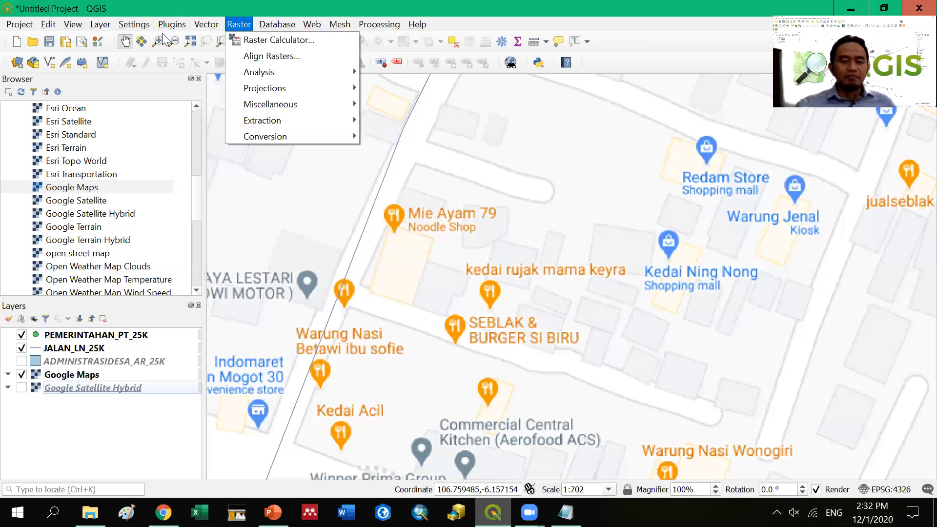
pyautogui.moveTo(167, 30)
pyautogui.press('Right')
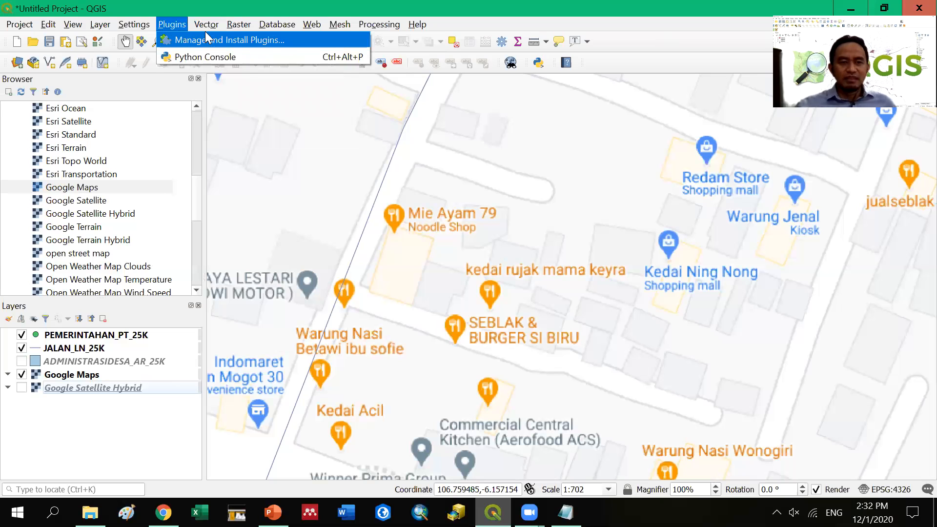
# - Open the plugin manager and search all available plugins for "Geoprocesssing"
pyautogui.moveTo(215, 27)
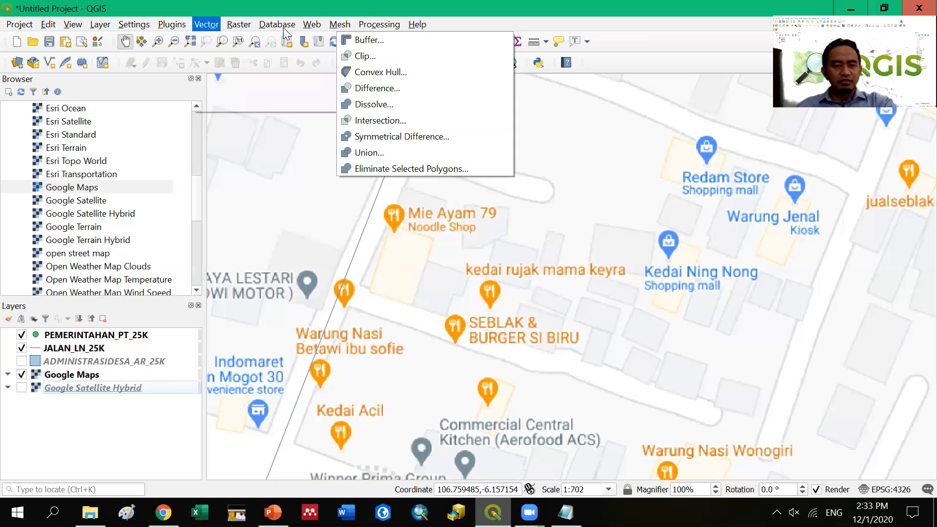
pyautogui.click(172, 24)
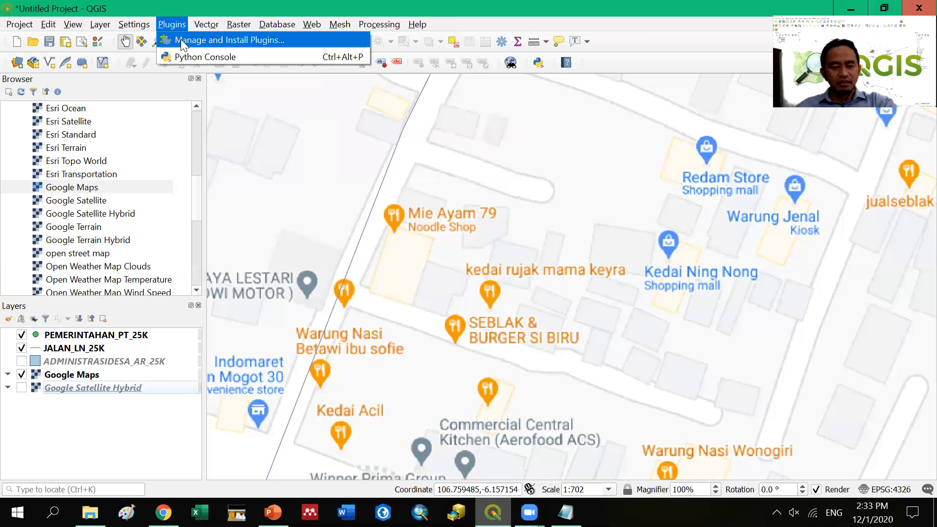
pyautogui.click(181, 42)
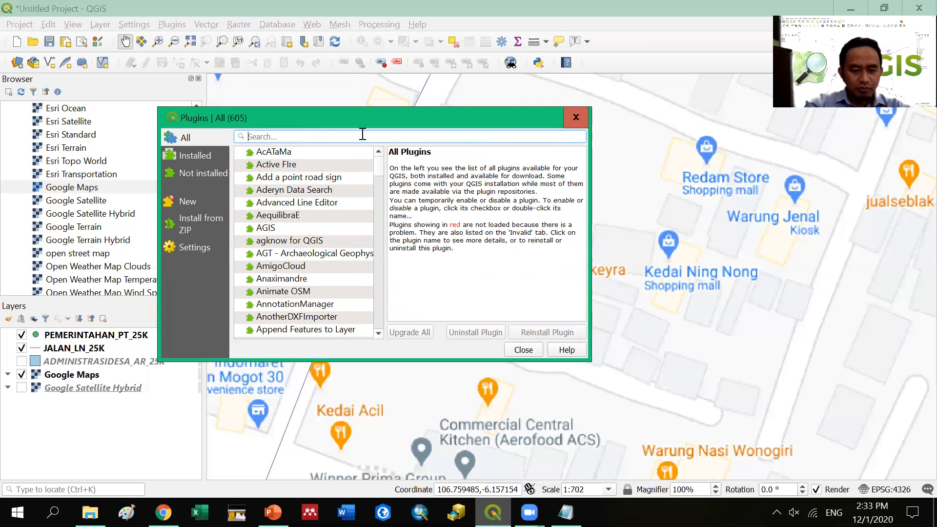
pyautogui.write('Geo')
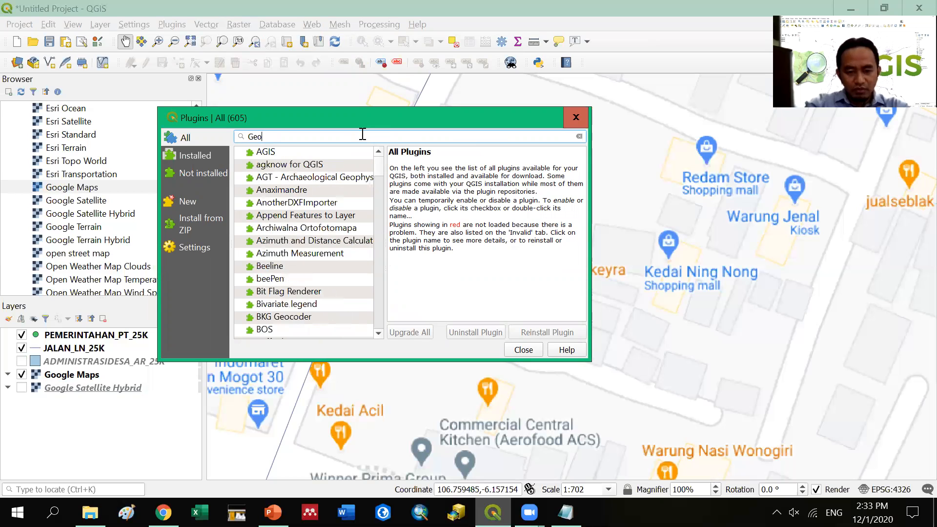
pyautogui.write('proc')
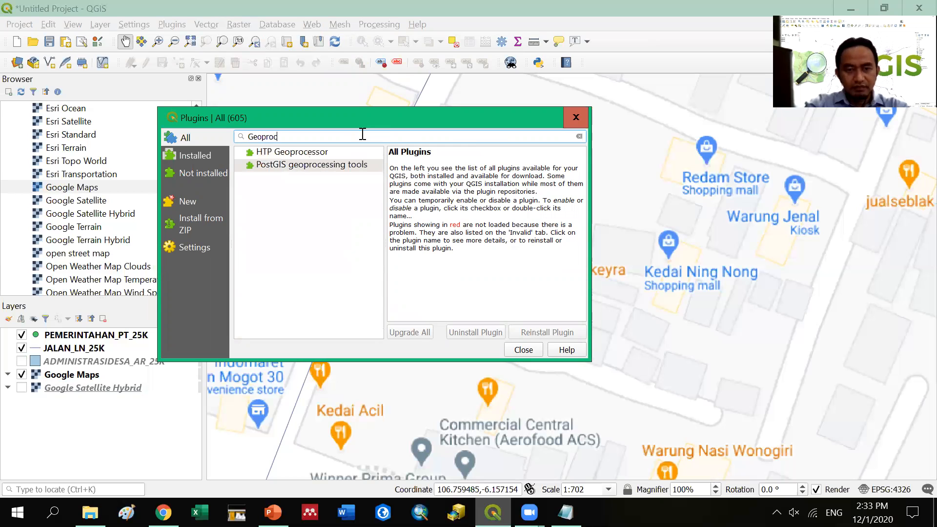
pyautogui.write('esssing')
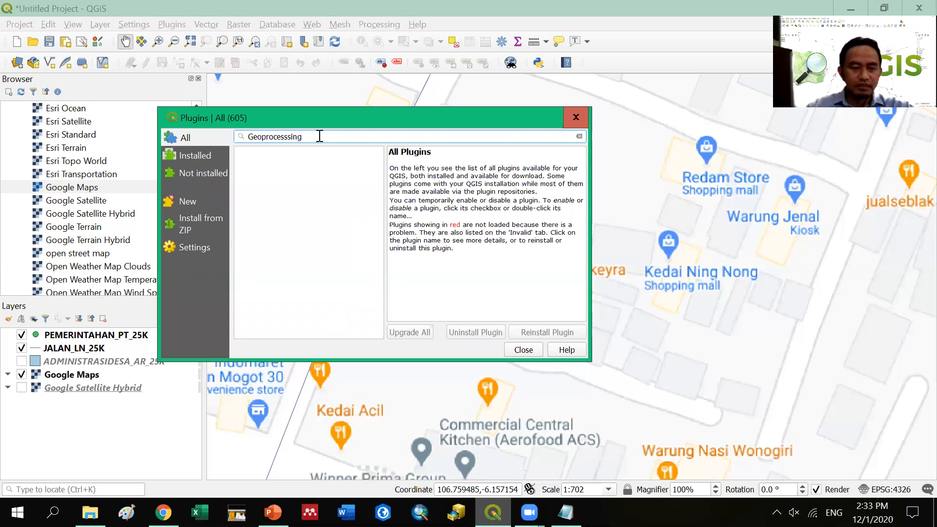
pyautogui.click(263, 138)
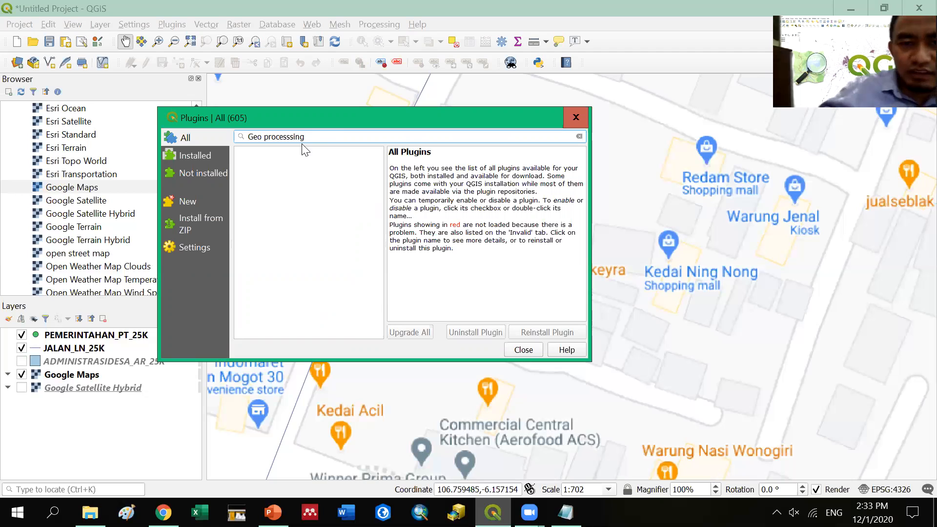
pyautogui.press('BackSpace')
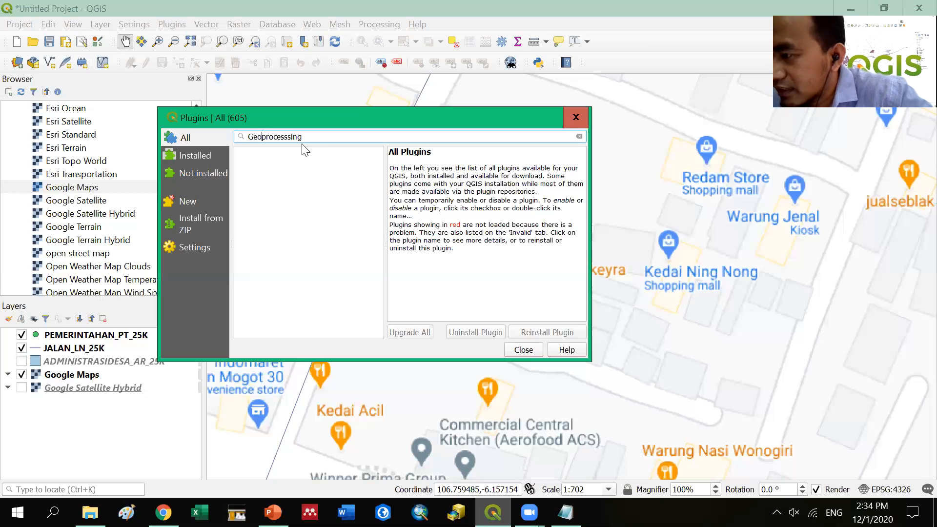
pyautogui.click(304, 137)
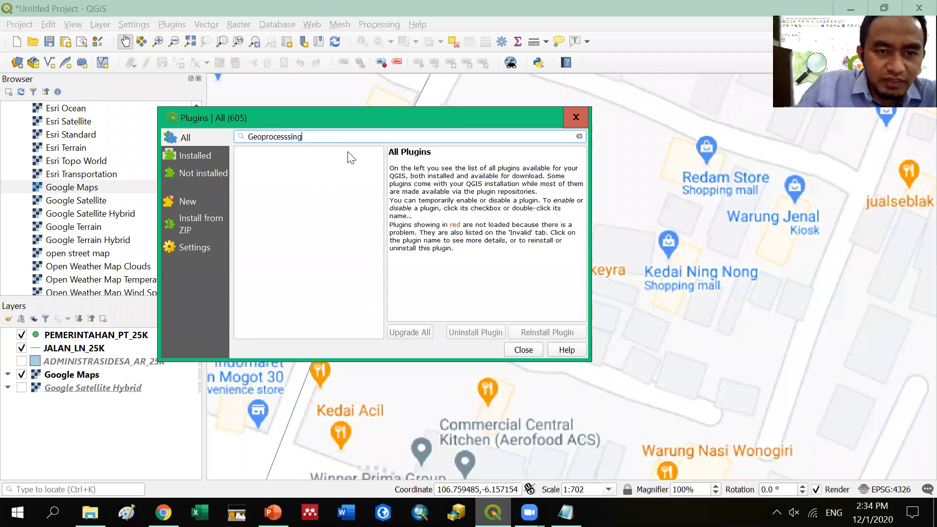
# - Replace the plugin search term with "Geor" and view the details of the Georeferencer GDAL plugin
pyautogui.press('BackSpace')
pyautogui.press('BackSpace')
pyautogui.press('BackSpace')
pyautogui.press('BackSpace')
pyautogui.press('BackSpace')
pyautogui.press('BackSpace')
pyautogui.press('BackSpace')
pyautogui.press('BackSpace')
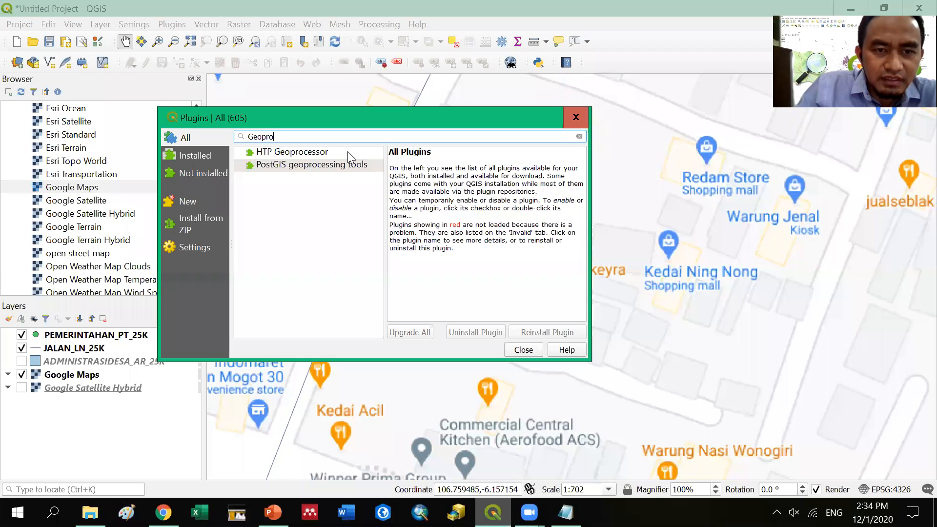
pyautogui.press('BackSpace')
pyautogui.press('BackSpace')
pyautogui.press('BackSpace')
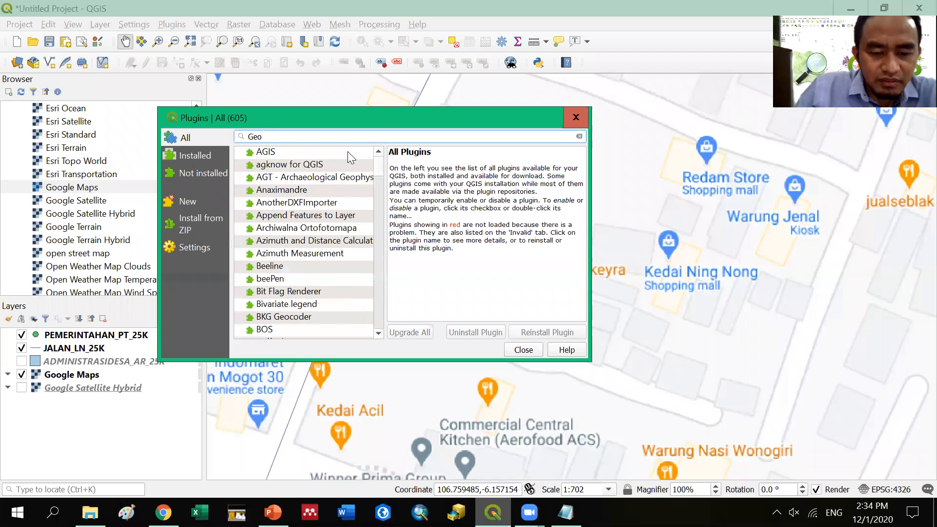
pyautogui.write('r')
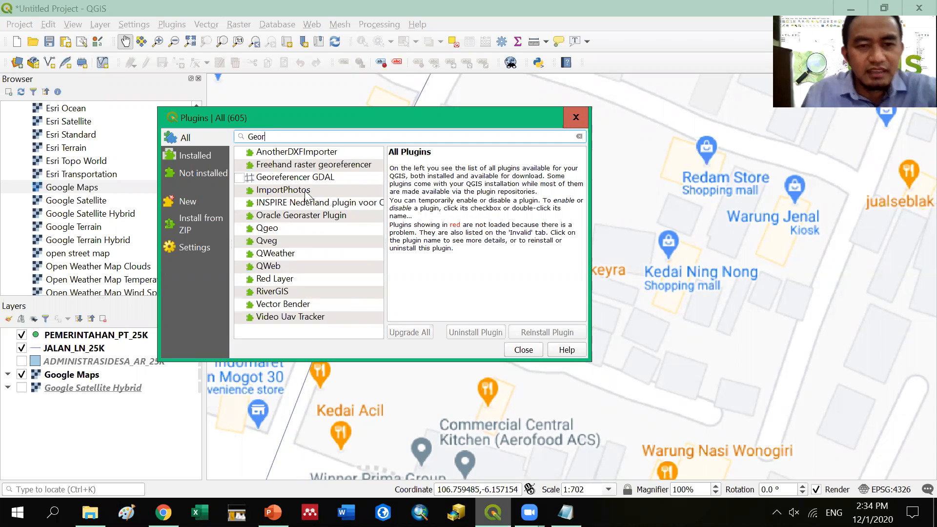
pyautogui.click(271, 179)
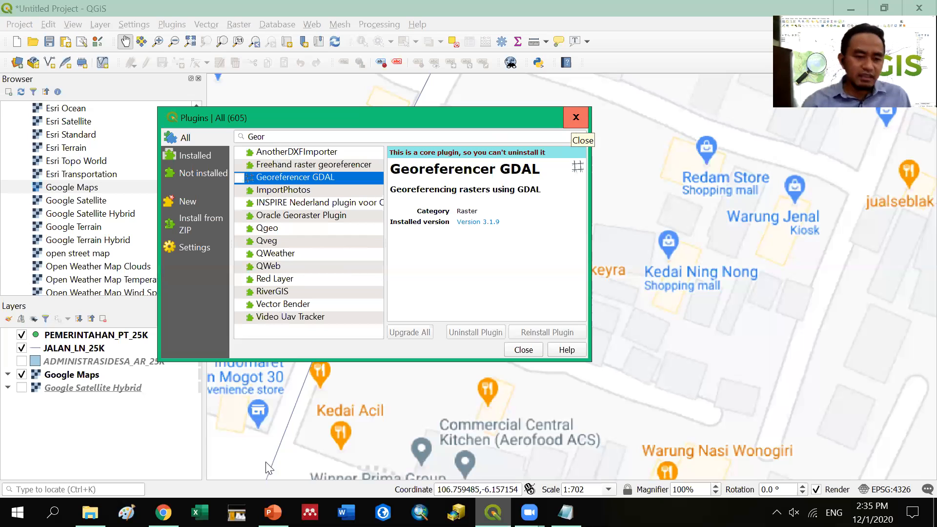
# - Switch to the PowerPoint presentation and open slide 79, the closing Thank You slide
pyautogui.hotkey('alt', 'Tab')
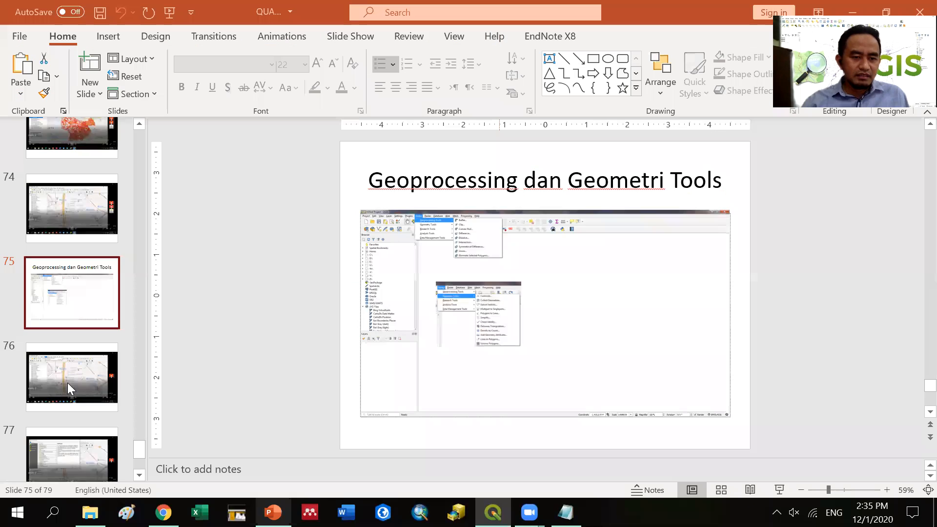
pyautogui.scroll(-3, 68, 383)
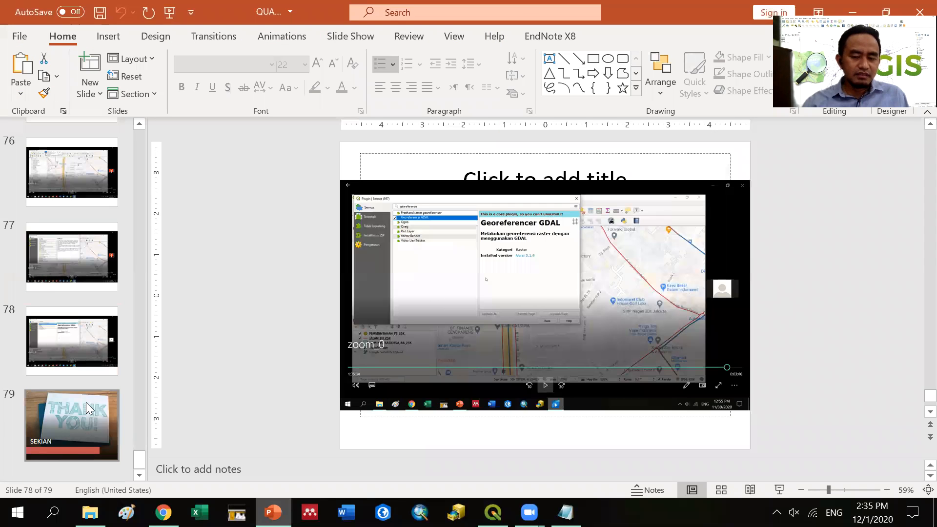
pyautogui.click(86, 403)
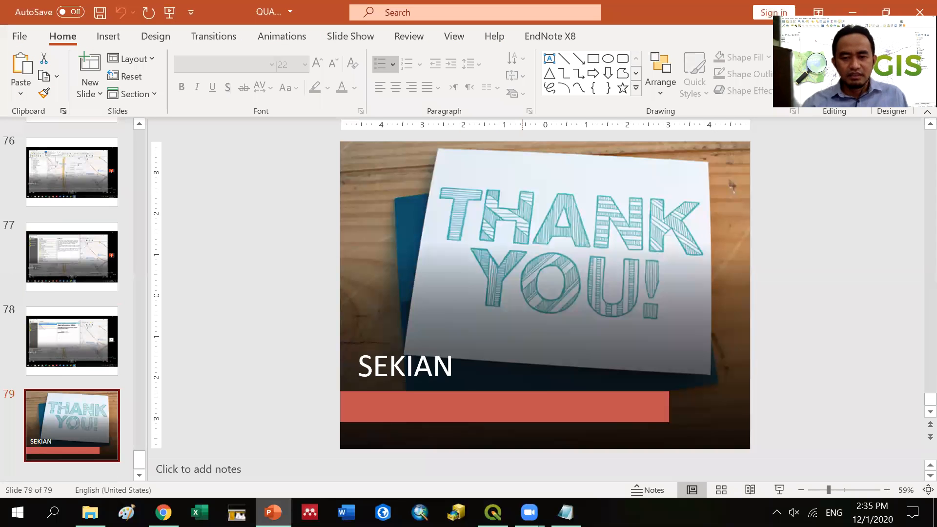
# - Switch back to QGIS and move the Plugins dialog fully over the map canvas, clear of the layer list
pyautogui.hotkey('alt', 'Tab')
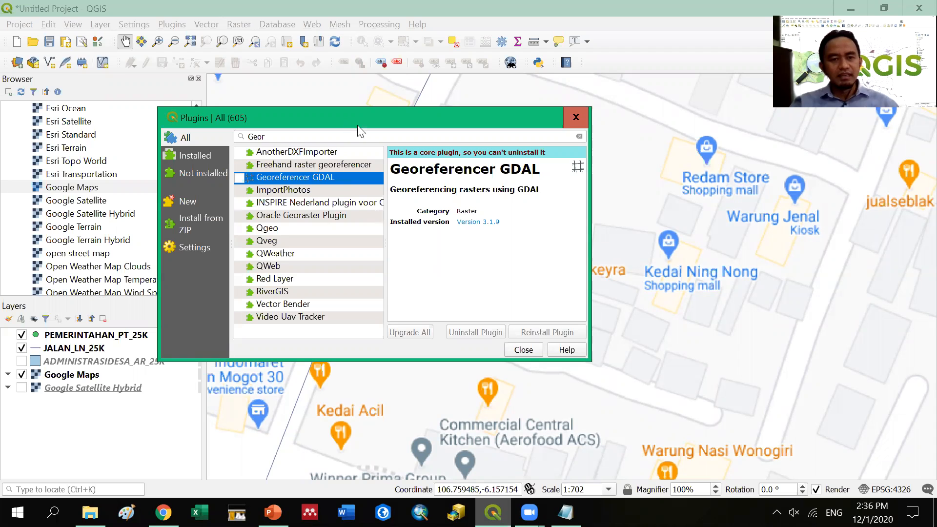
pyautogui.moveTo(429, 128); pyautogui.dragTo(521, 70)
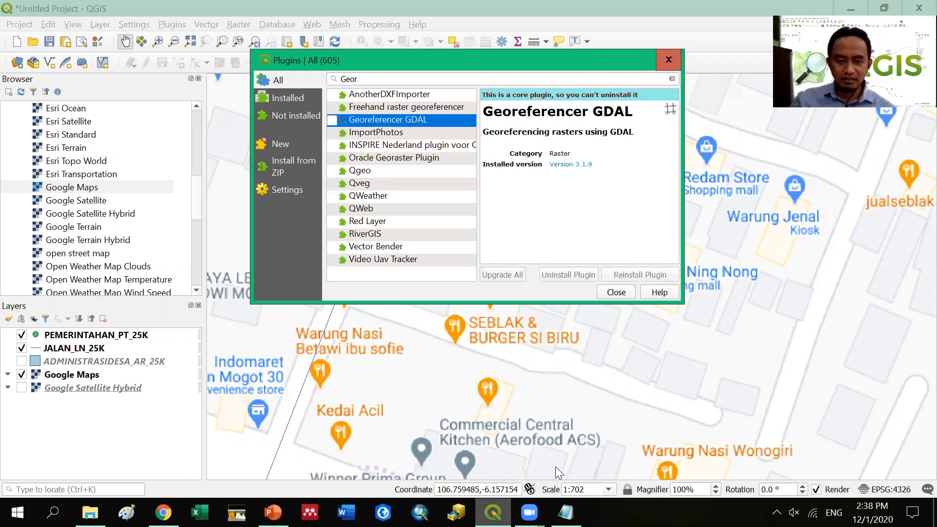
pyautogui.click(529, 513)
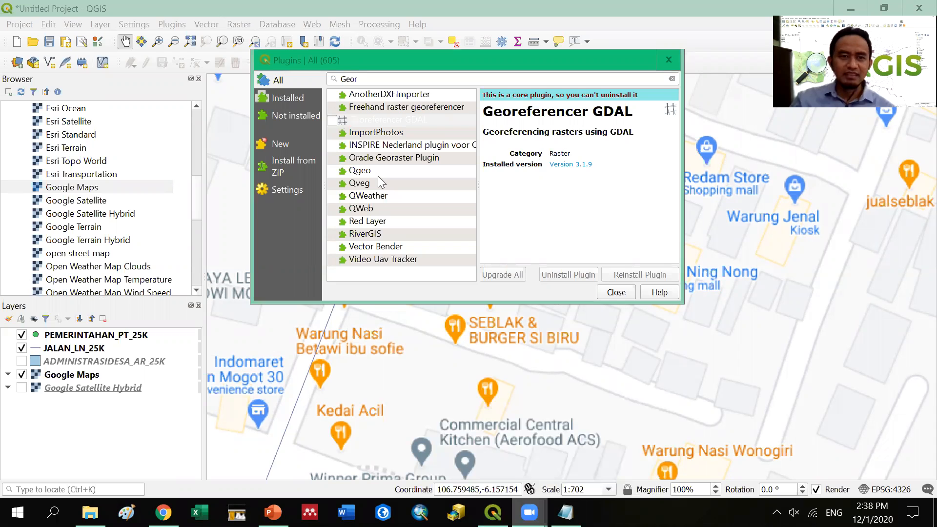